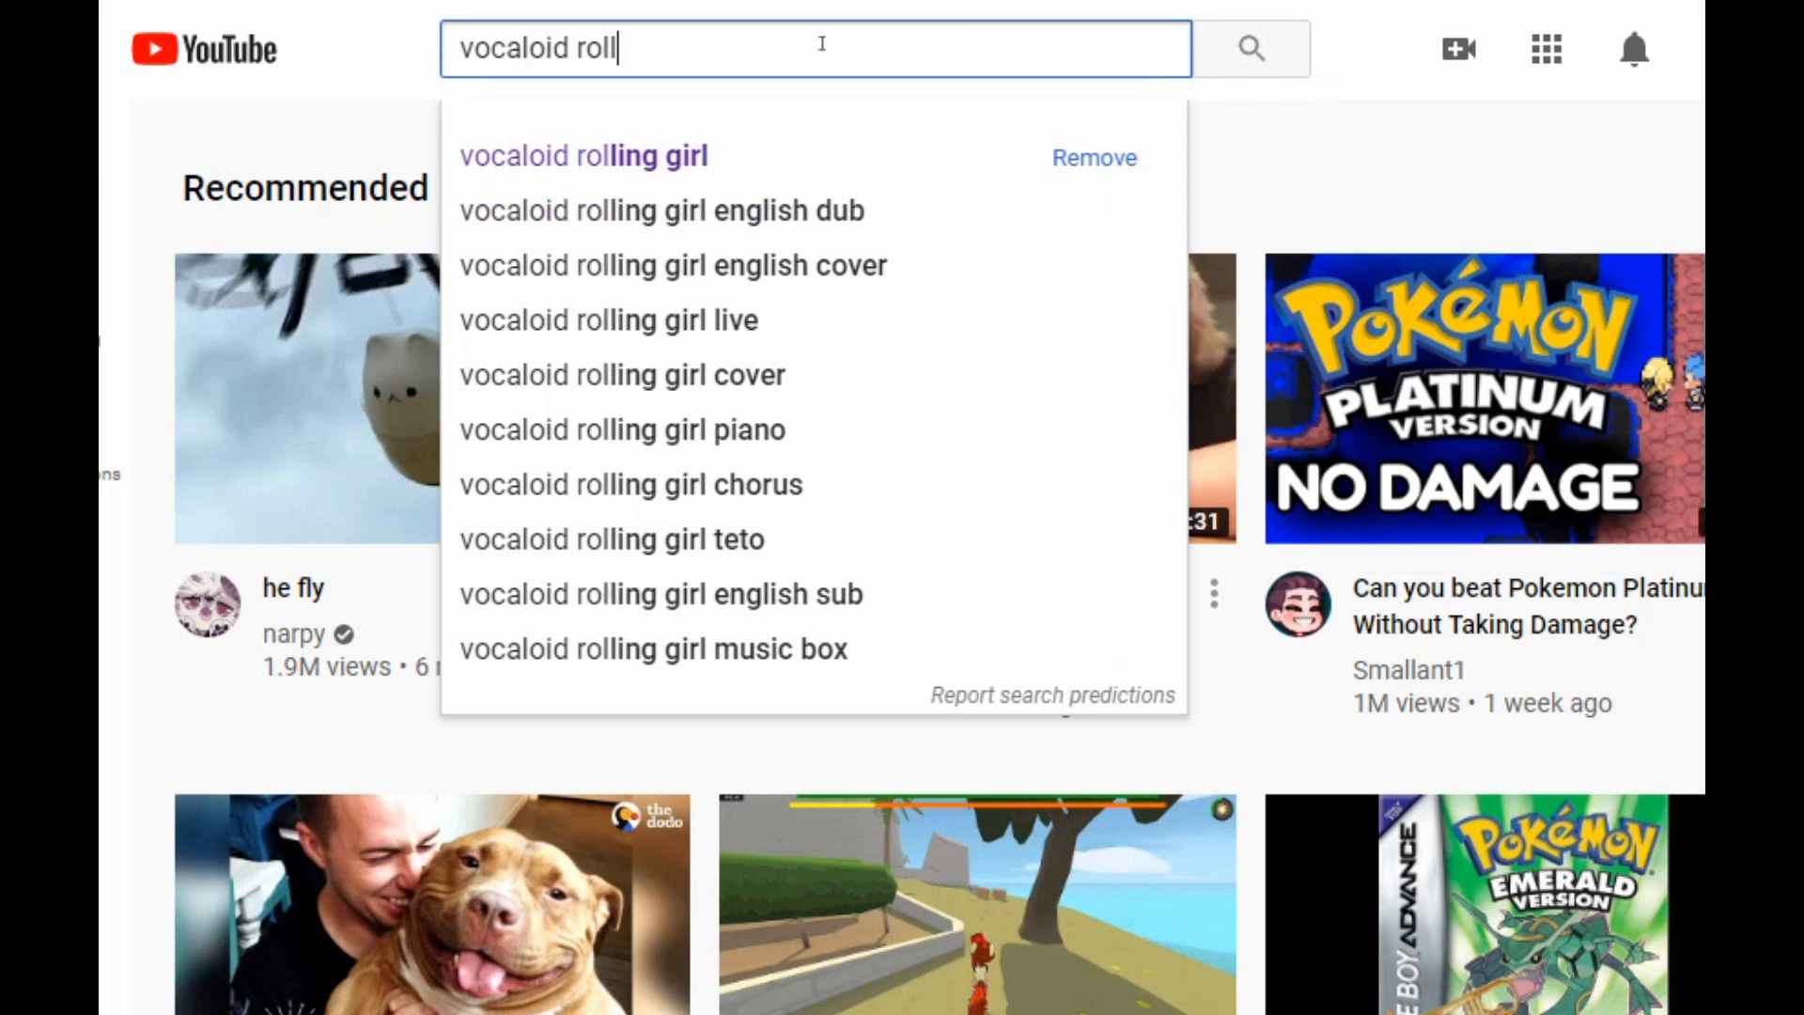
# Search YouTube for "vocaloid rolling girl" and browse the results for versions of the song
pyautogui.press('Return')
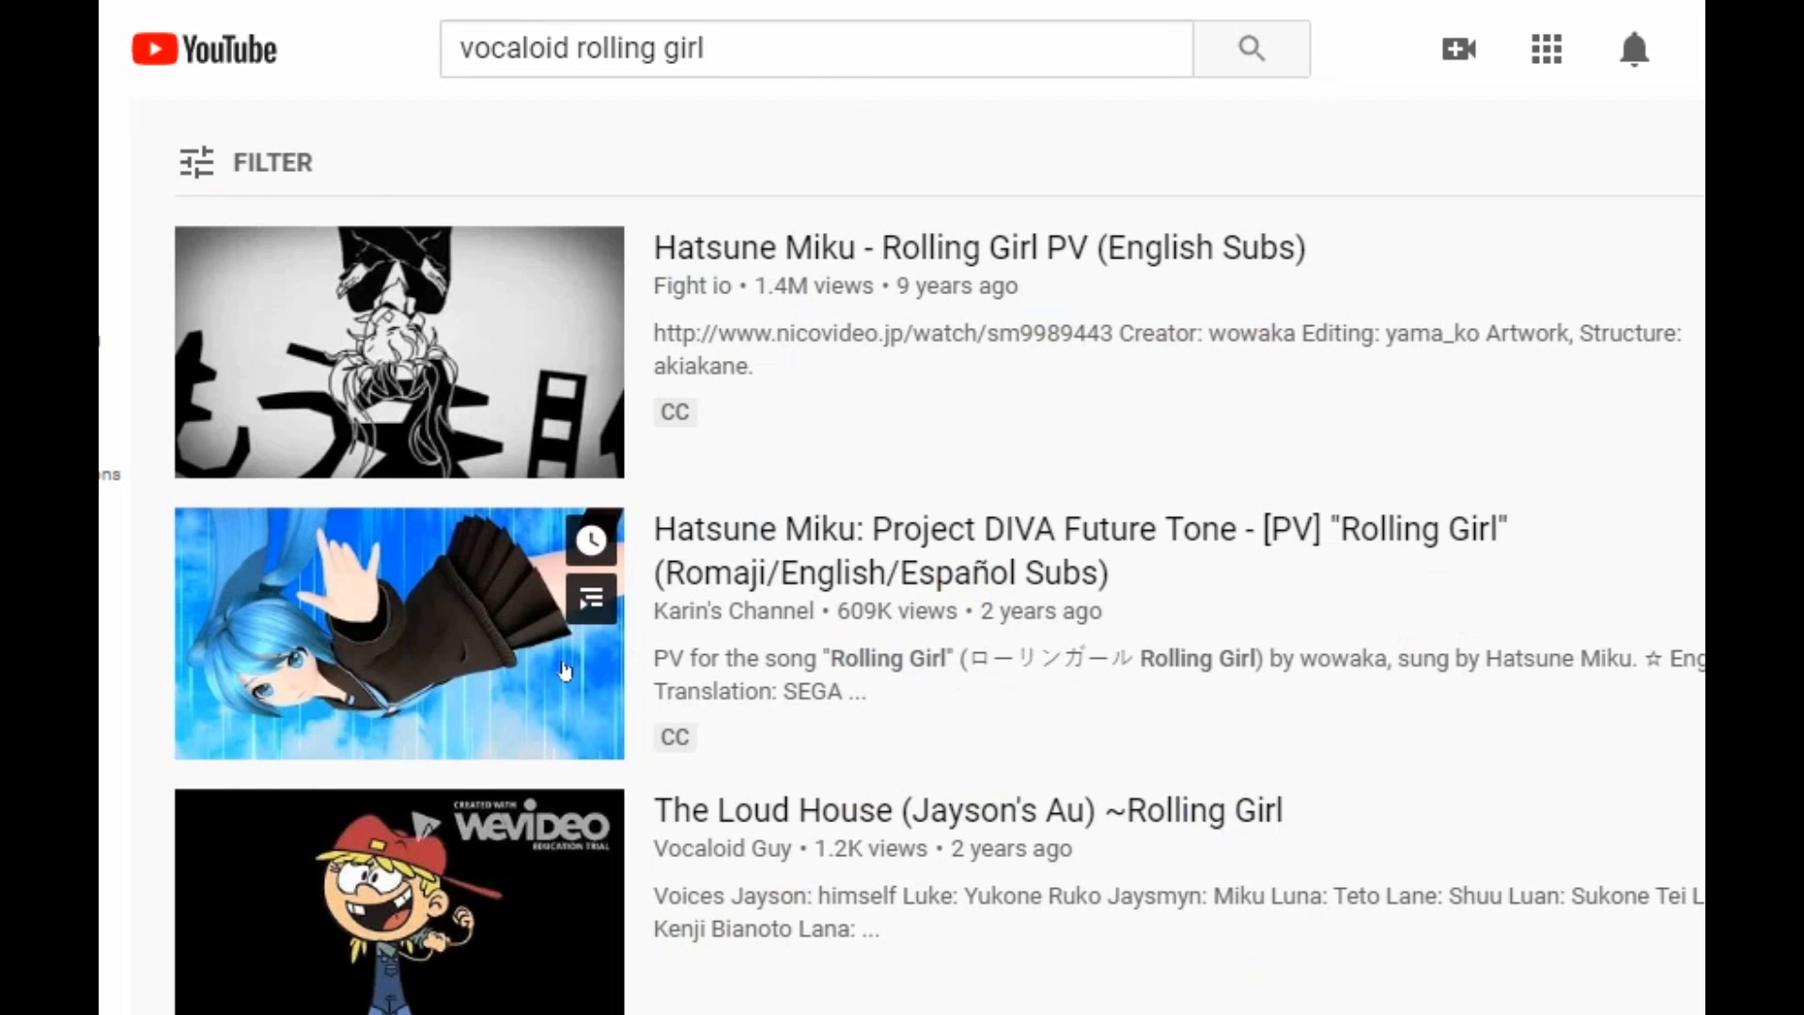
pyautogui.scroll(-5, 562, 667)
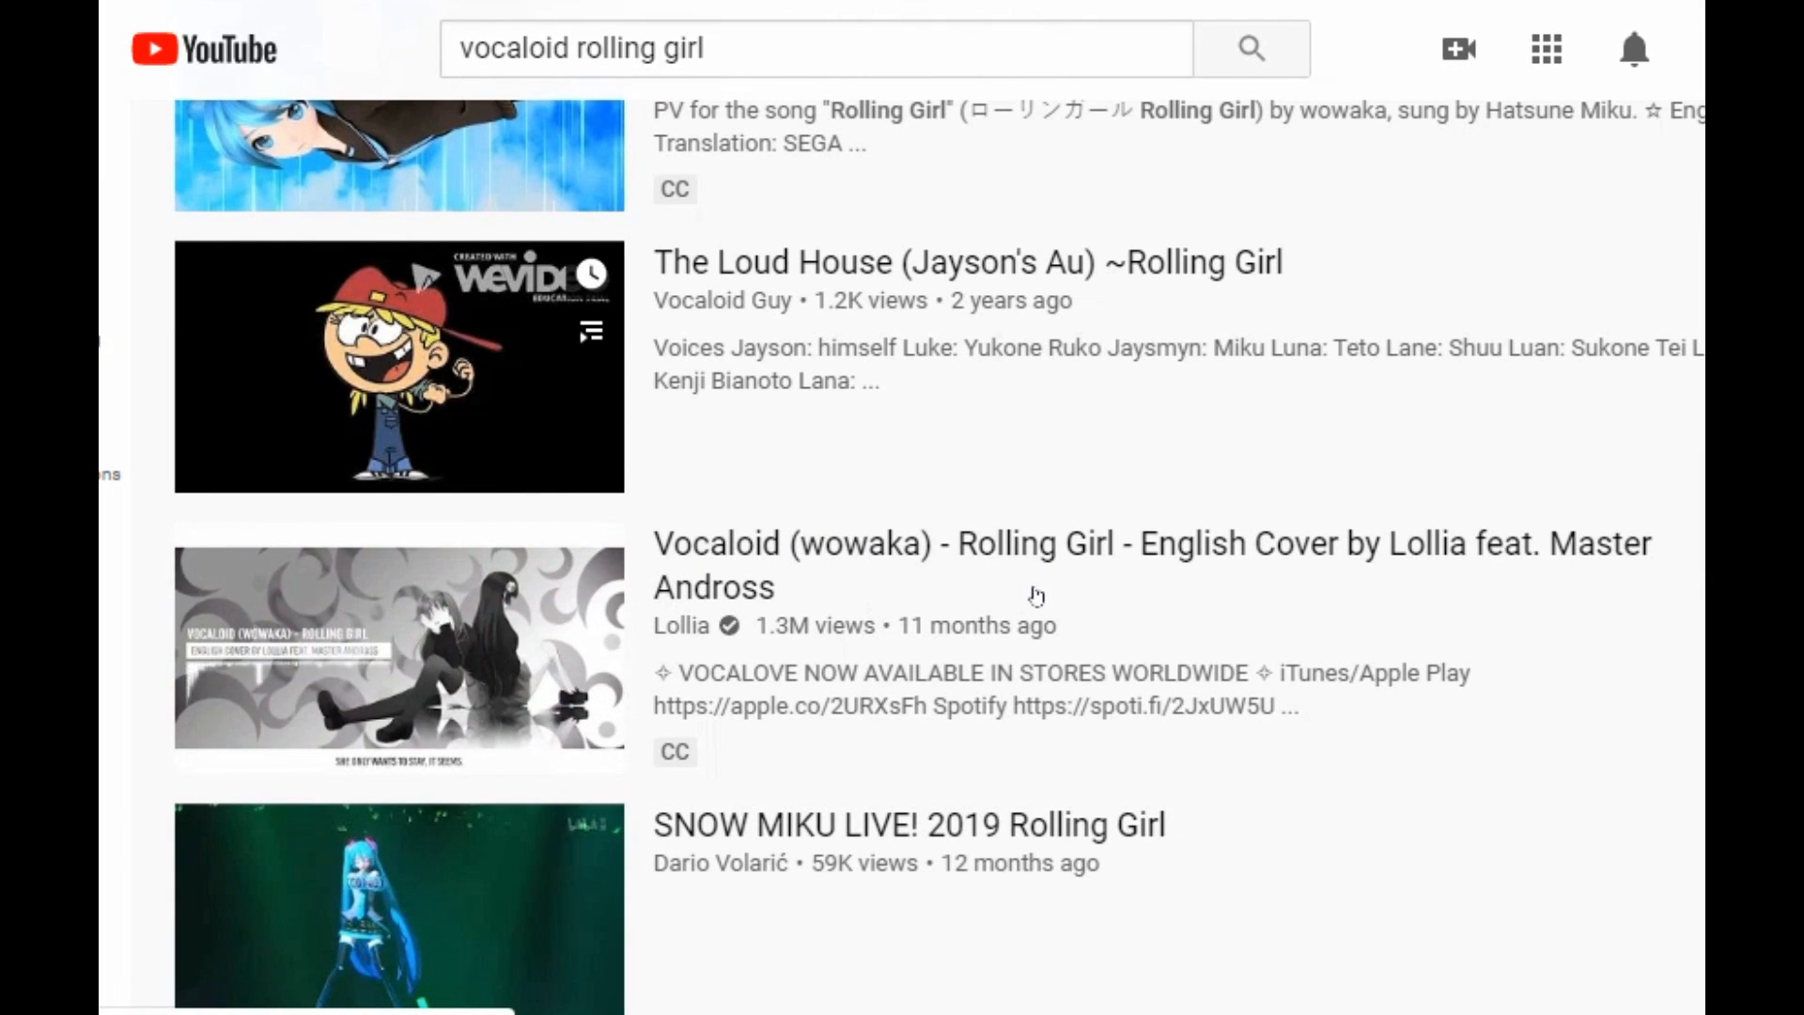
pyautogui.scroll(-10, 1116, 584)
pyautogui.scroll(4, 1096, 504)
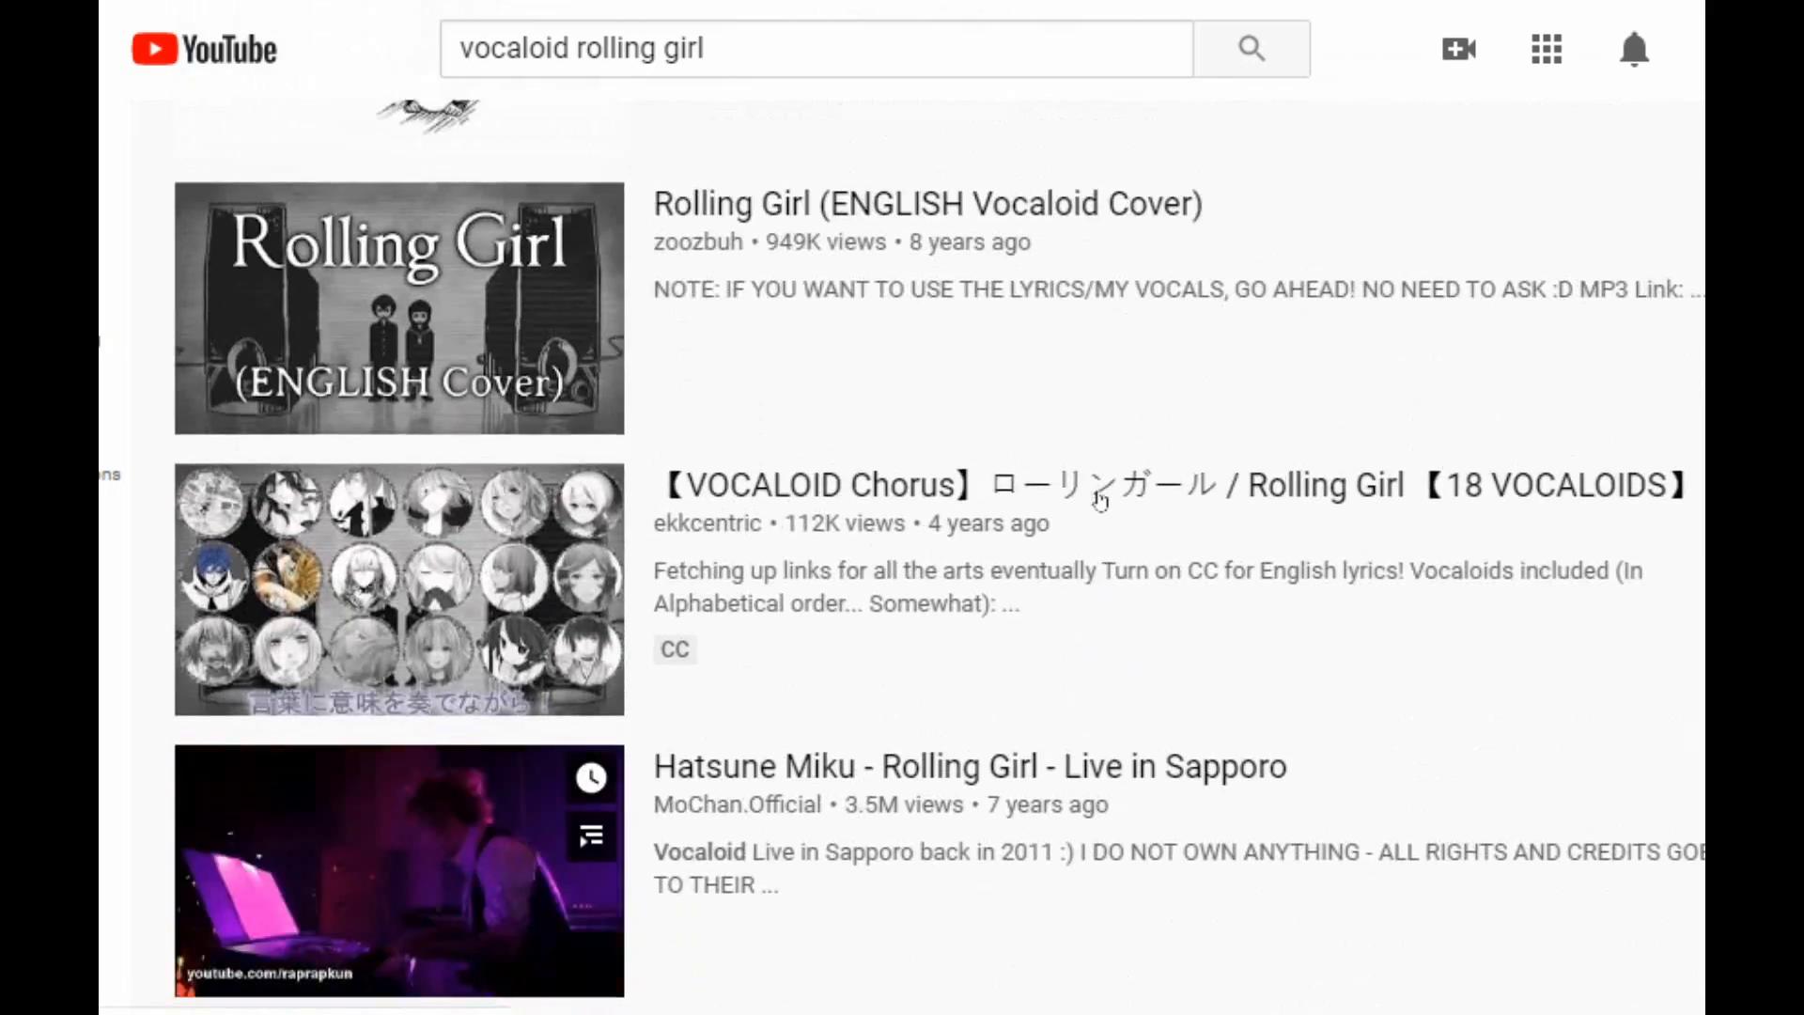
pyautogui.scroll(-10, 1099, 500)
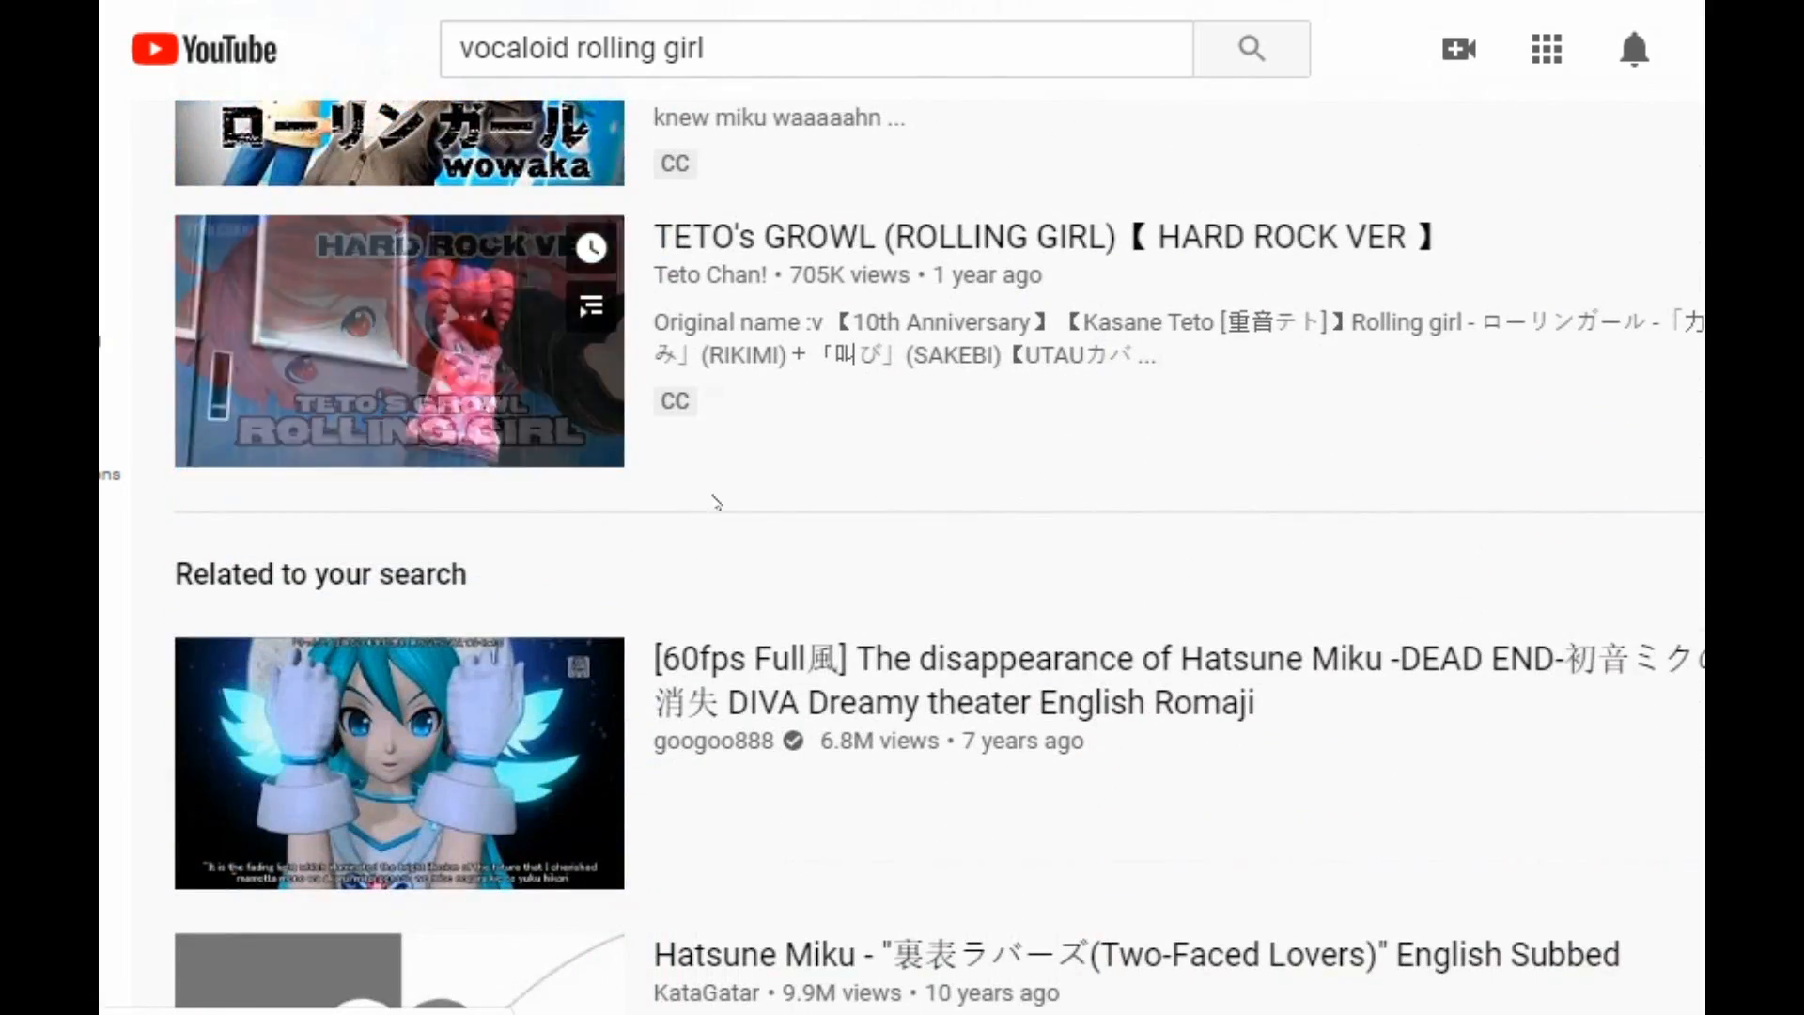
pyautogui.scroll(-10, 716, 503)
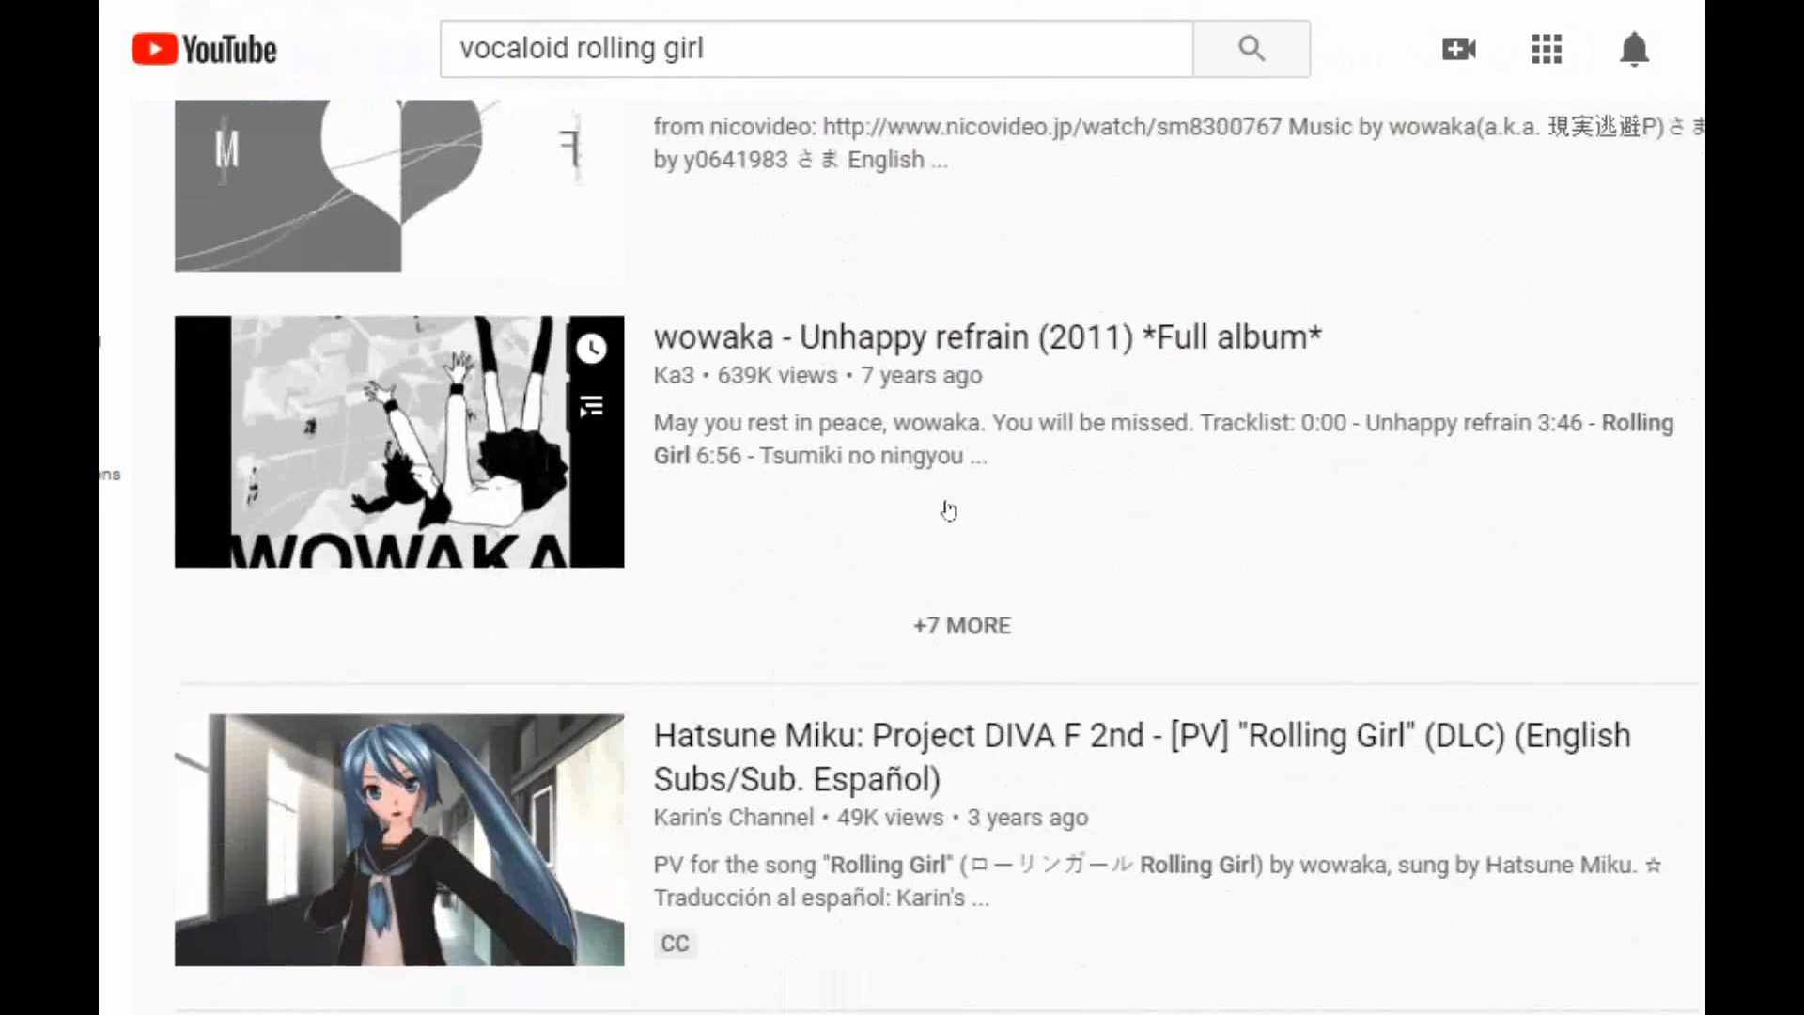
pyautogui.scroll(-6, 951, 508)
pyautogui.scroll(13, 955, 507)
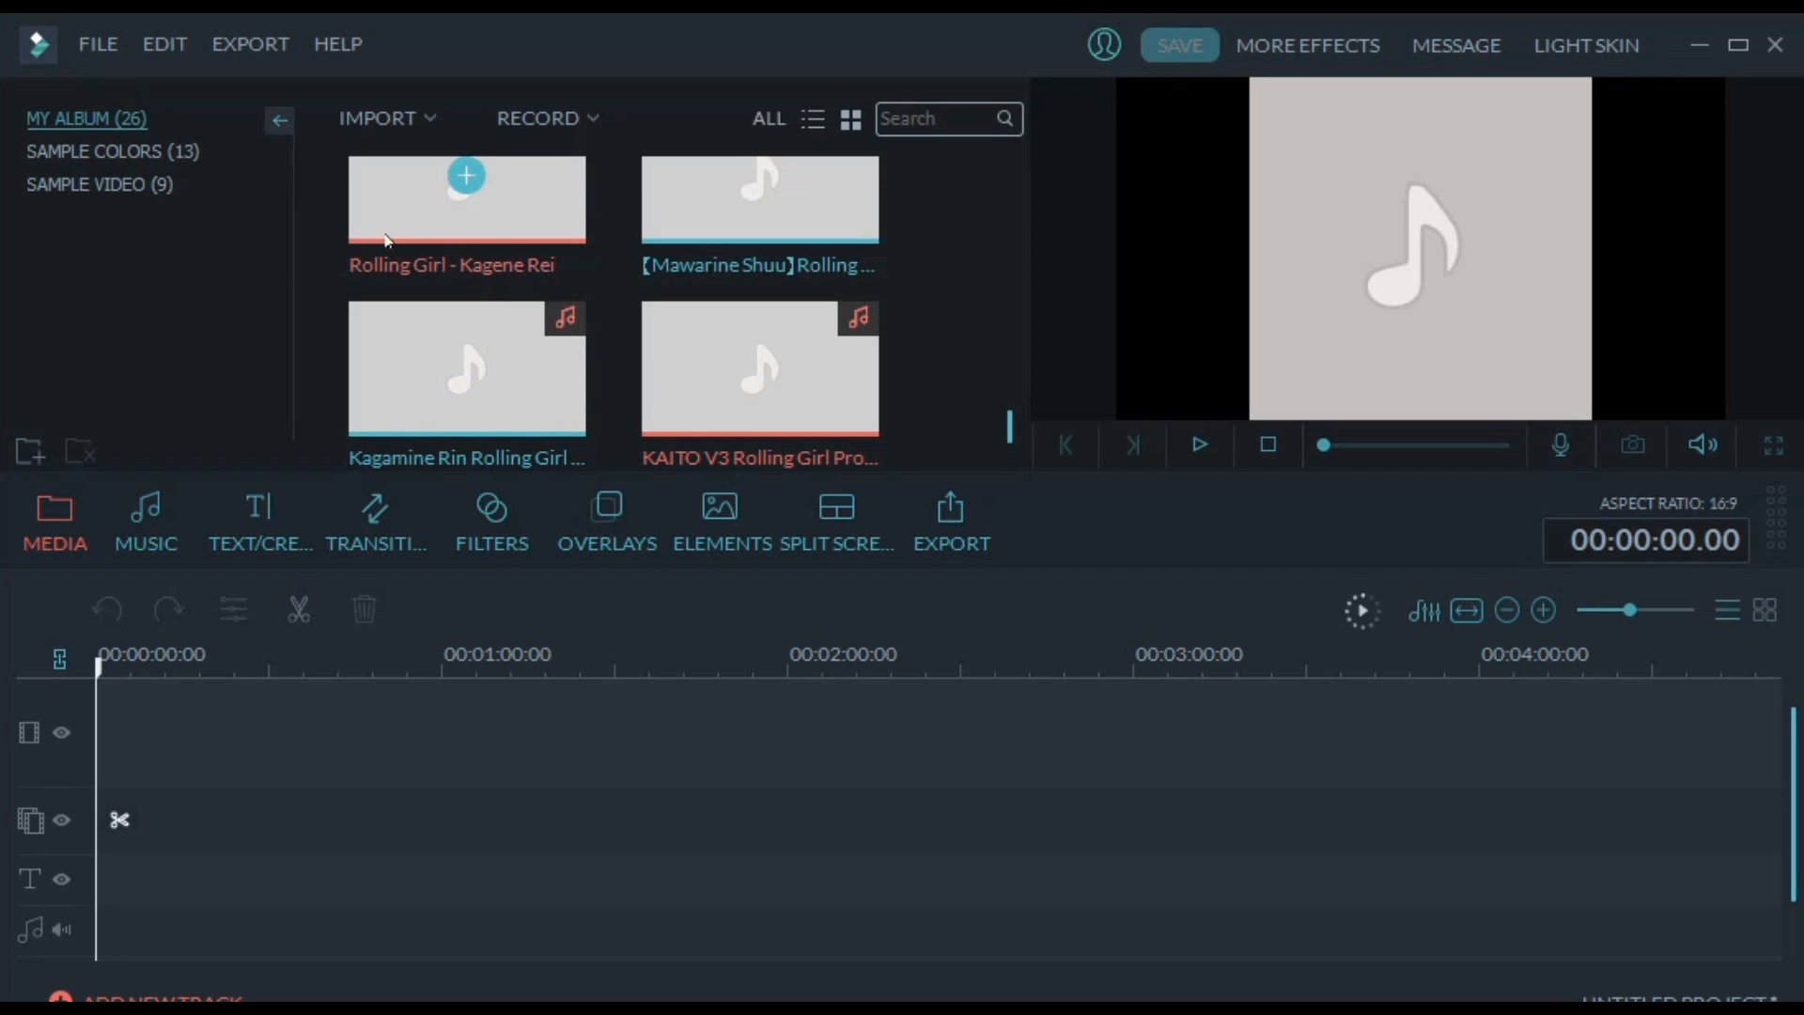
# In Filmora, place "Rolling Girl - Kagene Rei" at the start of the audio track and set its volume to 37
pyautogui.moveTo(389, 237); pyautogui.dragTo(101, 876)
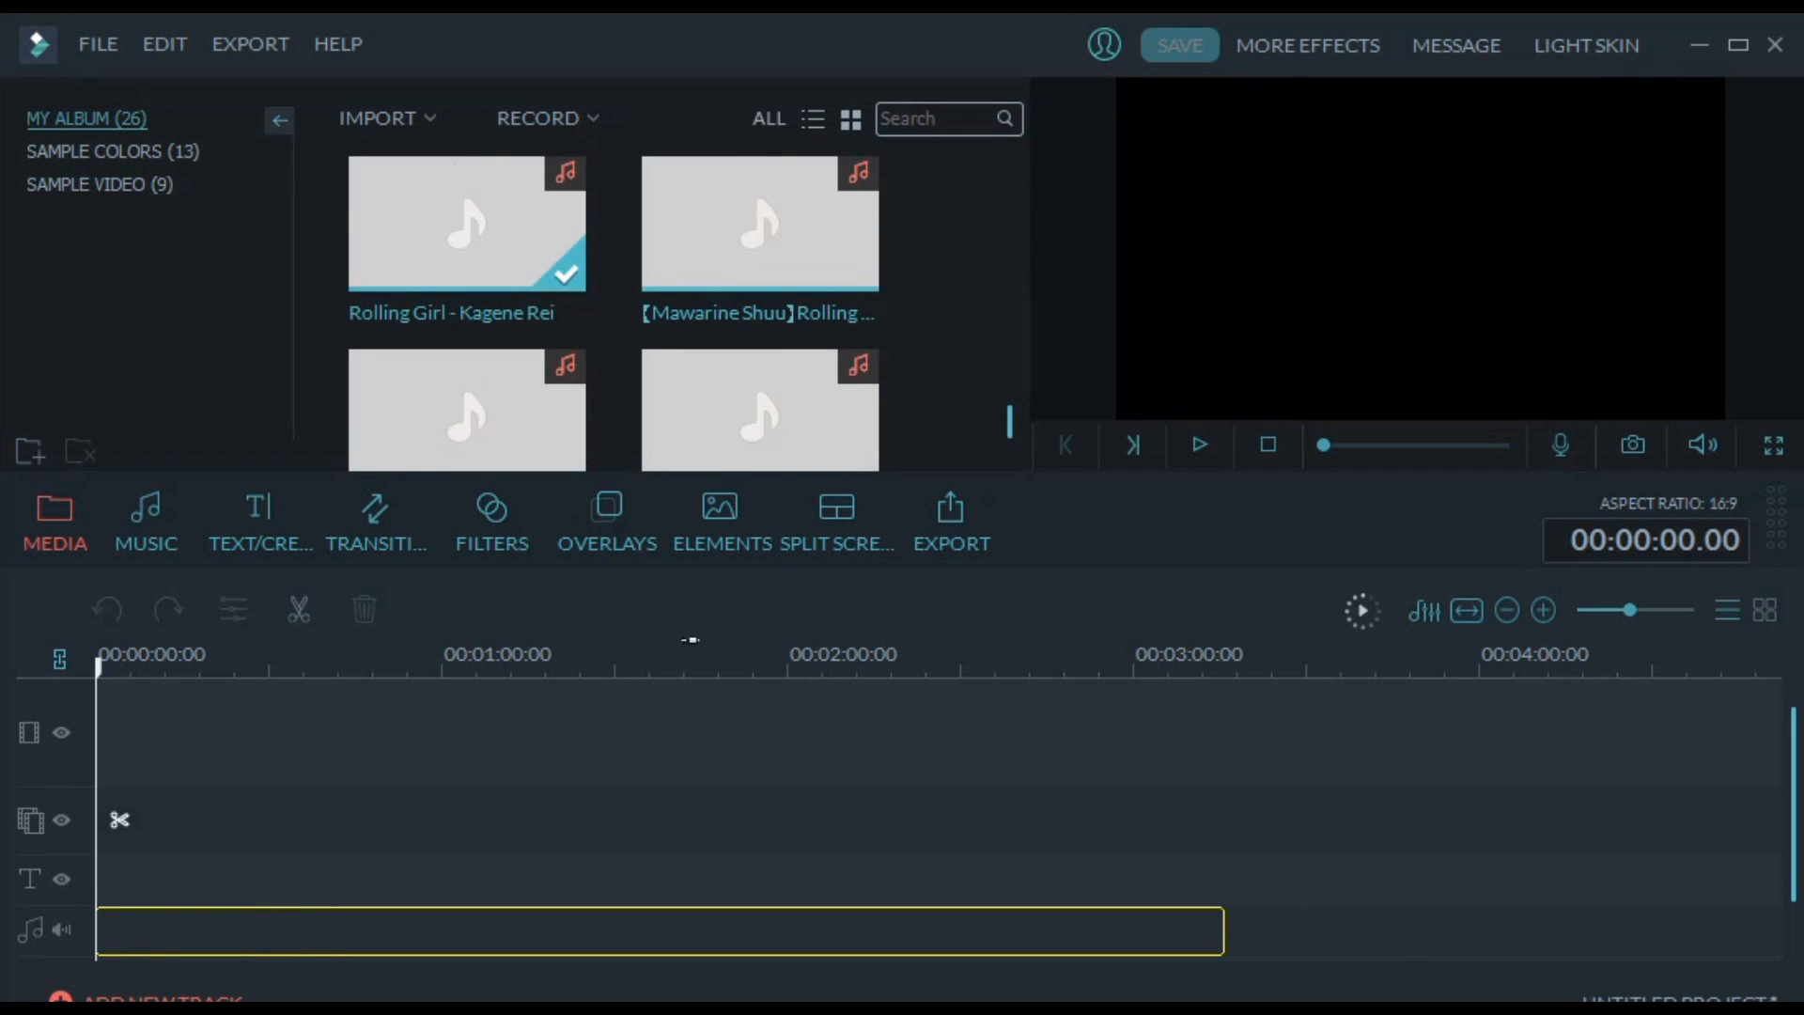
pyautogui.doubleClick(747, 911)
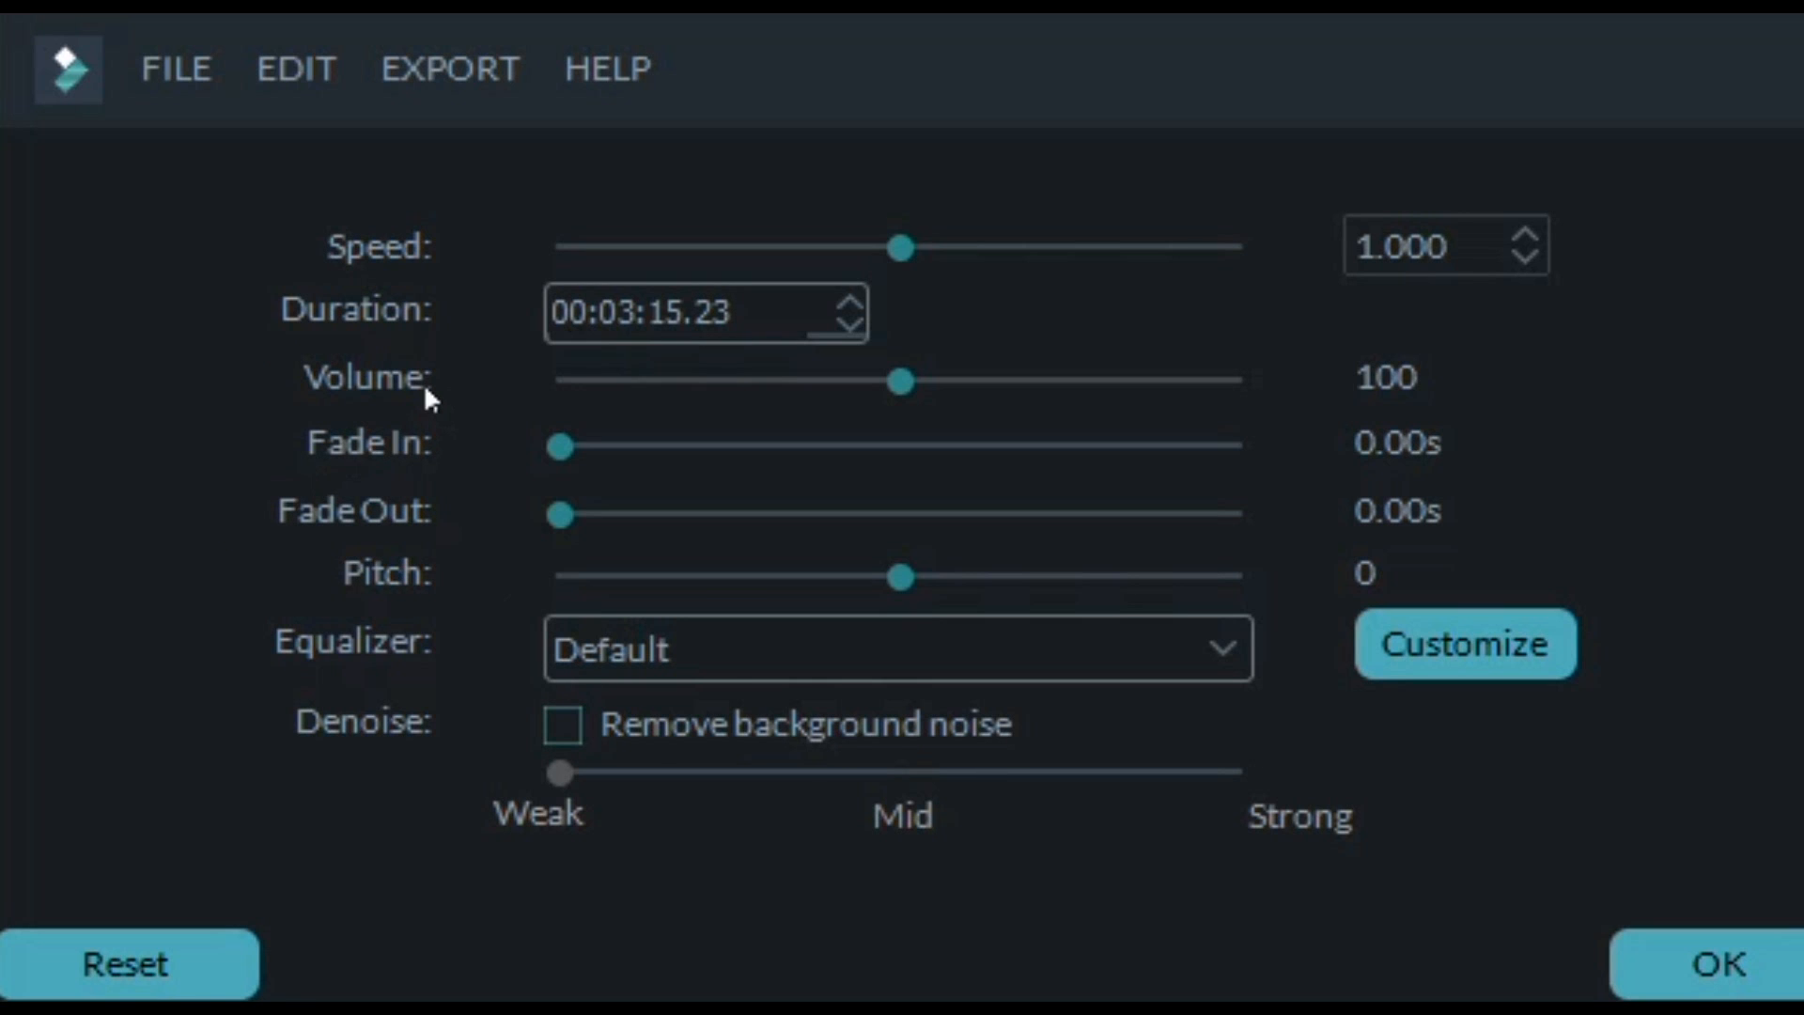
pyautogui.moveTo(799, 383); pyautogui.dragTo(688, 404)
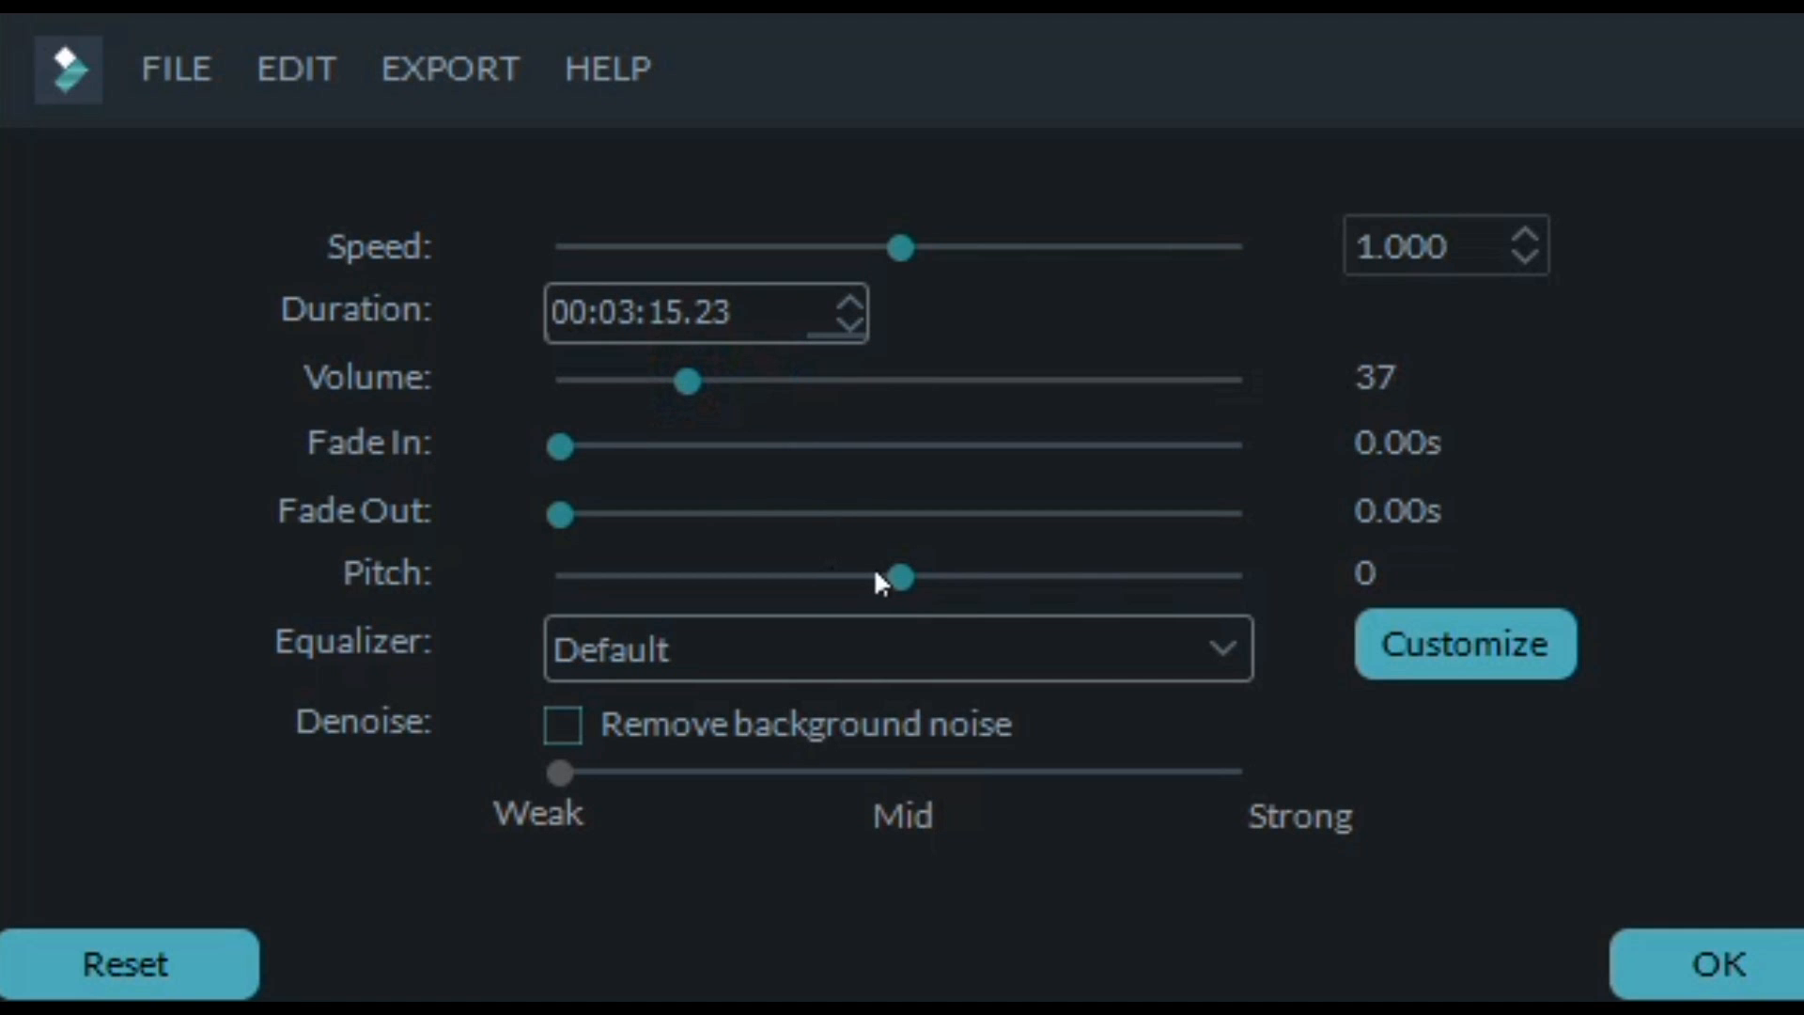
# Try a pitch of 3 on the audio clip, return the pitch to 0 and apply the audio settings
pyautogui.moveTo(864, 575); pyautogui.dragTo(749, 575)
pyautogui.click(975, 576)
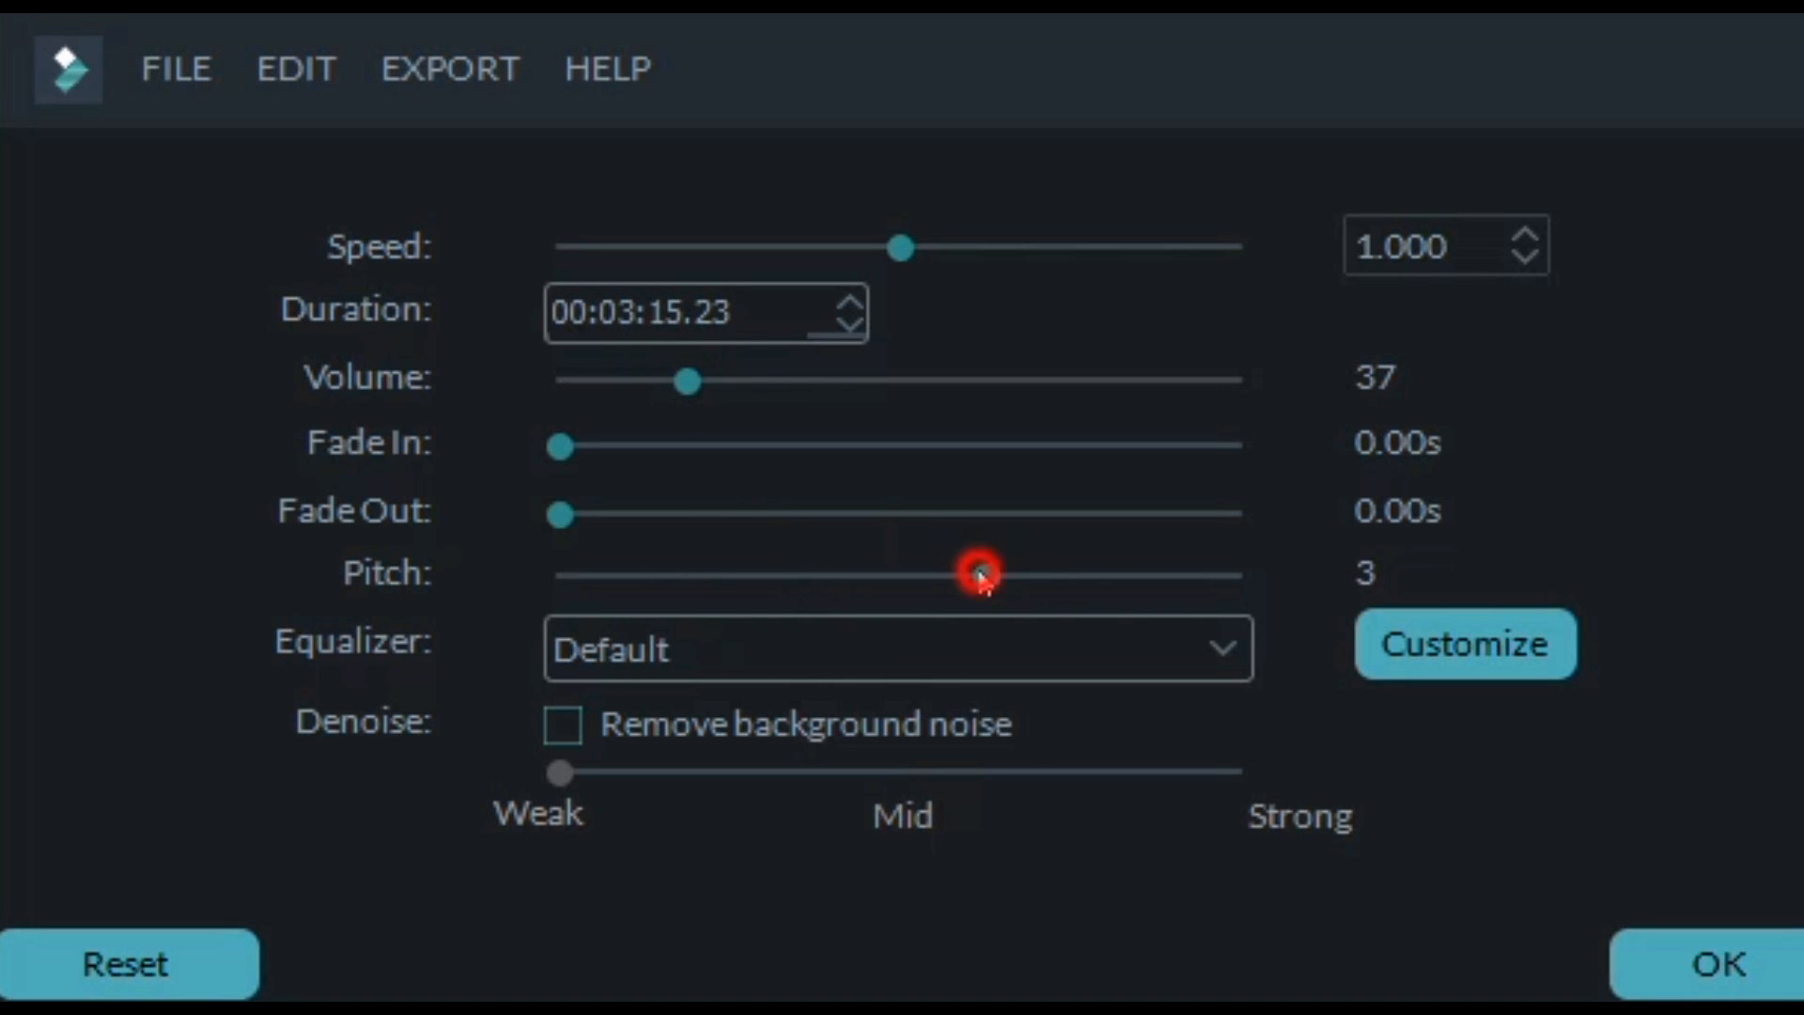
pyautogui.click(888, 575)
pyautogui.click(898, 575)
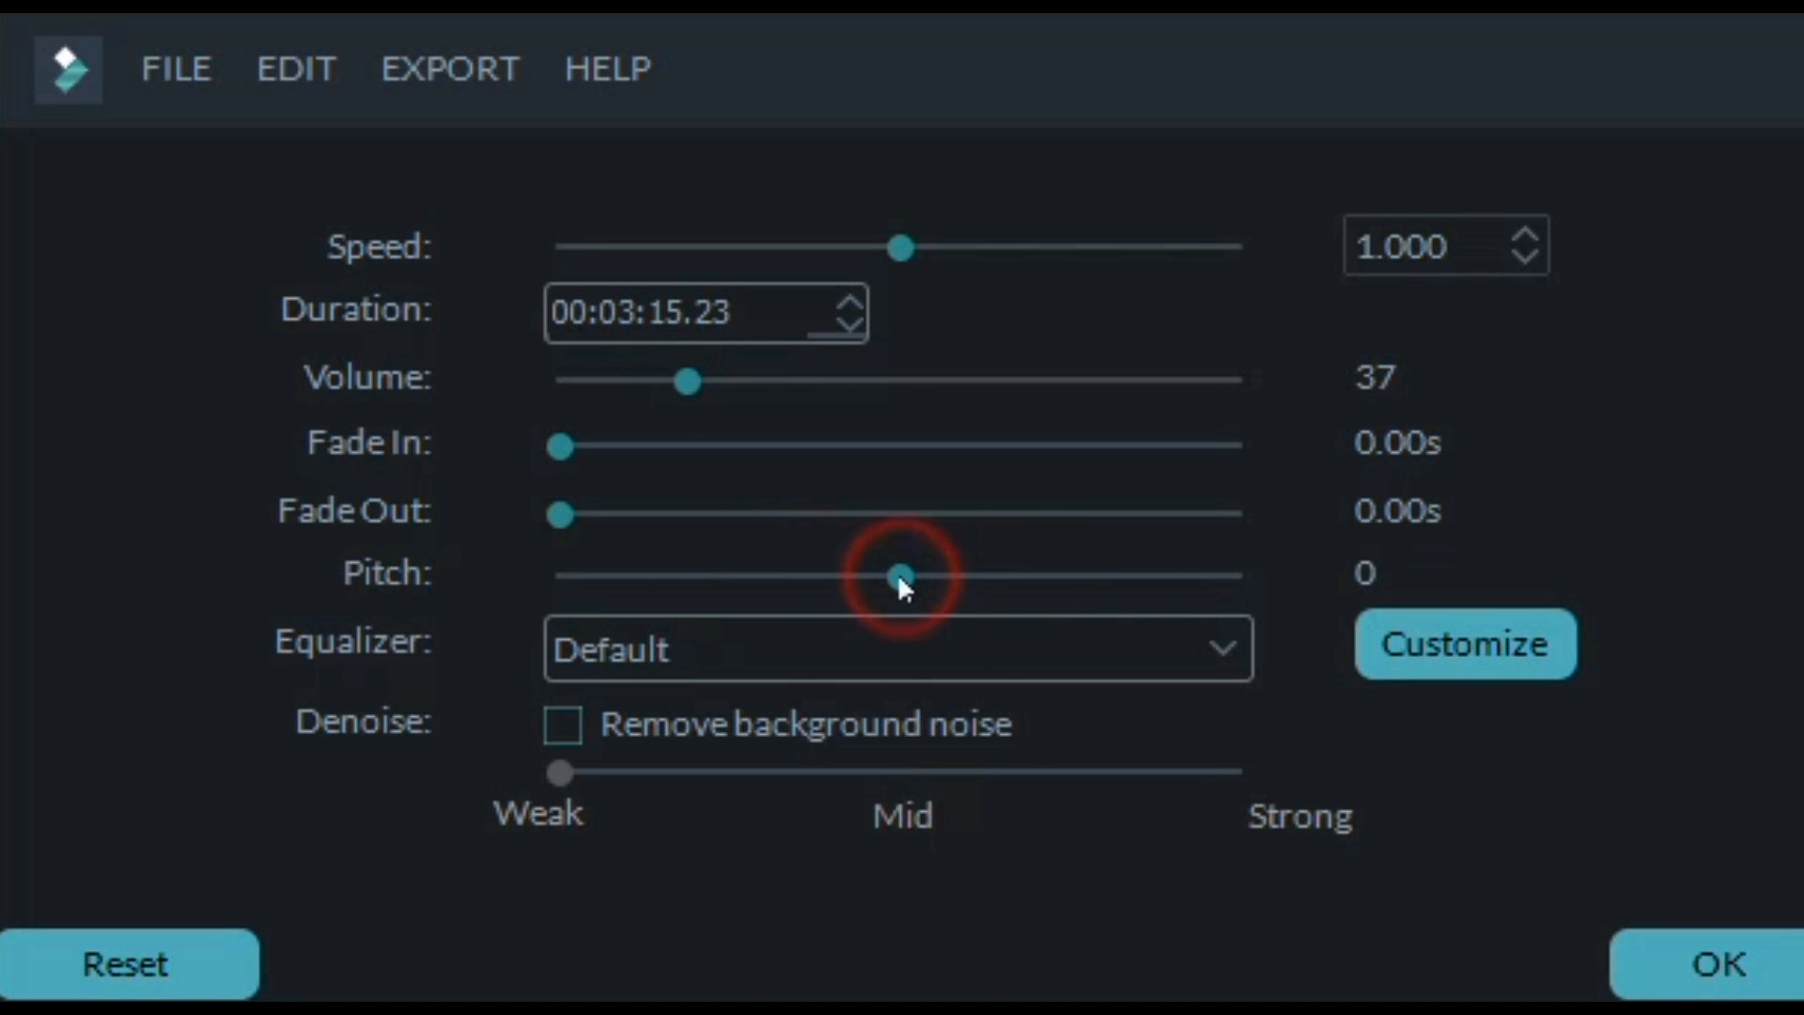
pyautogui.moveTo(1204, 119); pyautogui.dragTo(1193, 83)
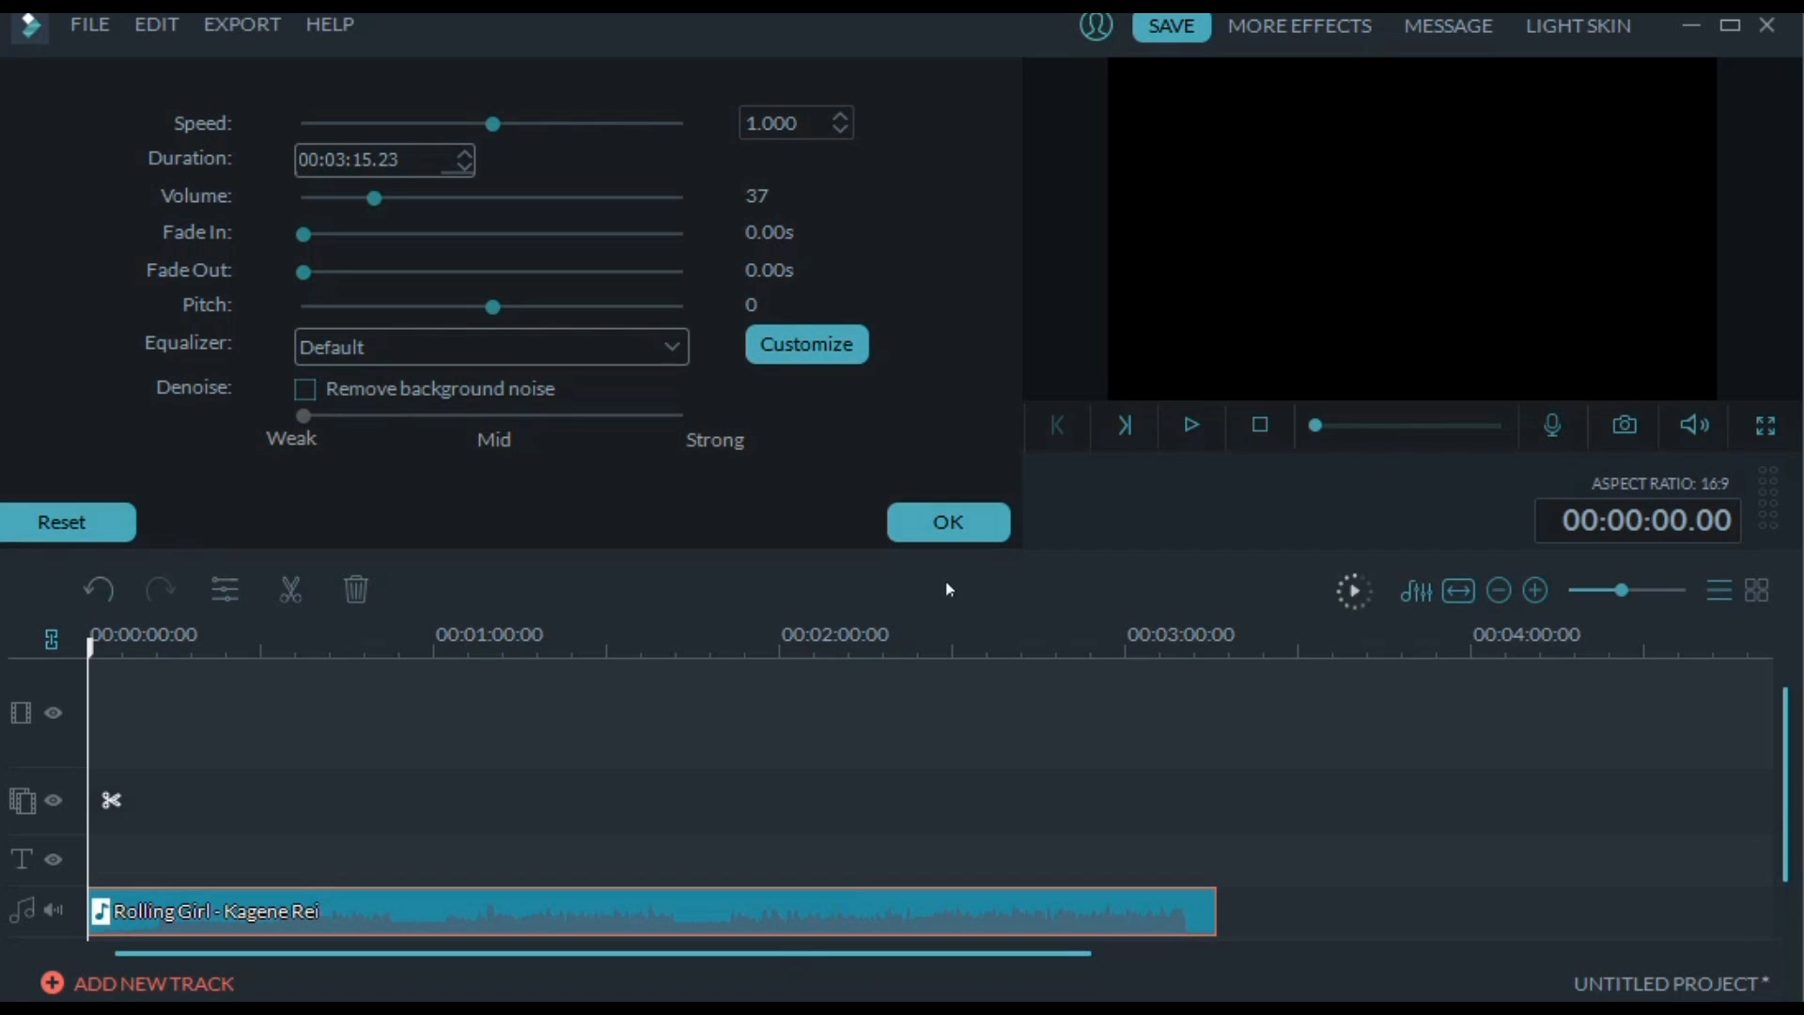
pyautogui.click(1705, 928)
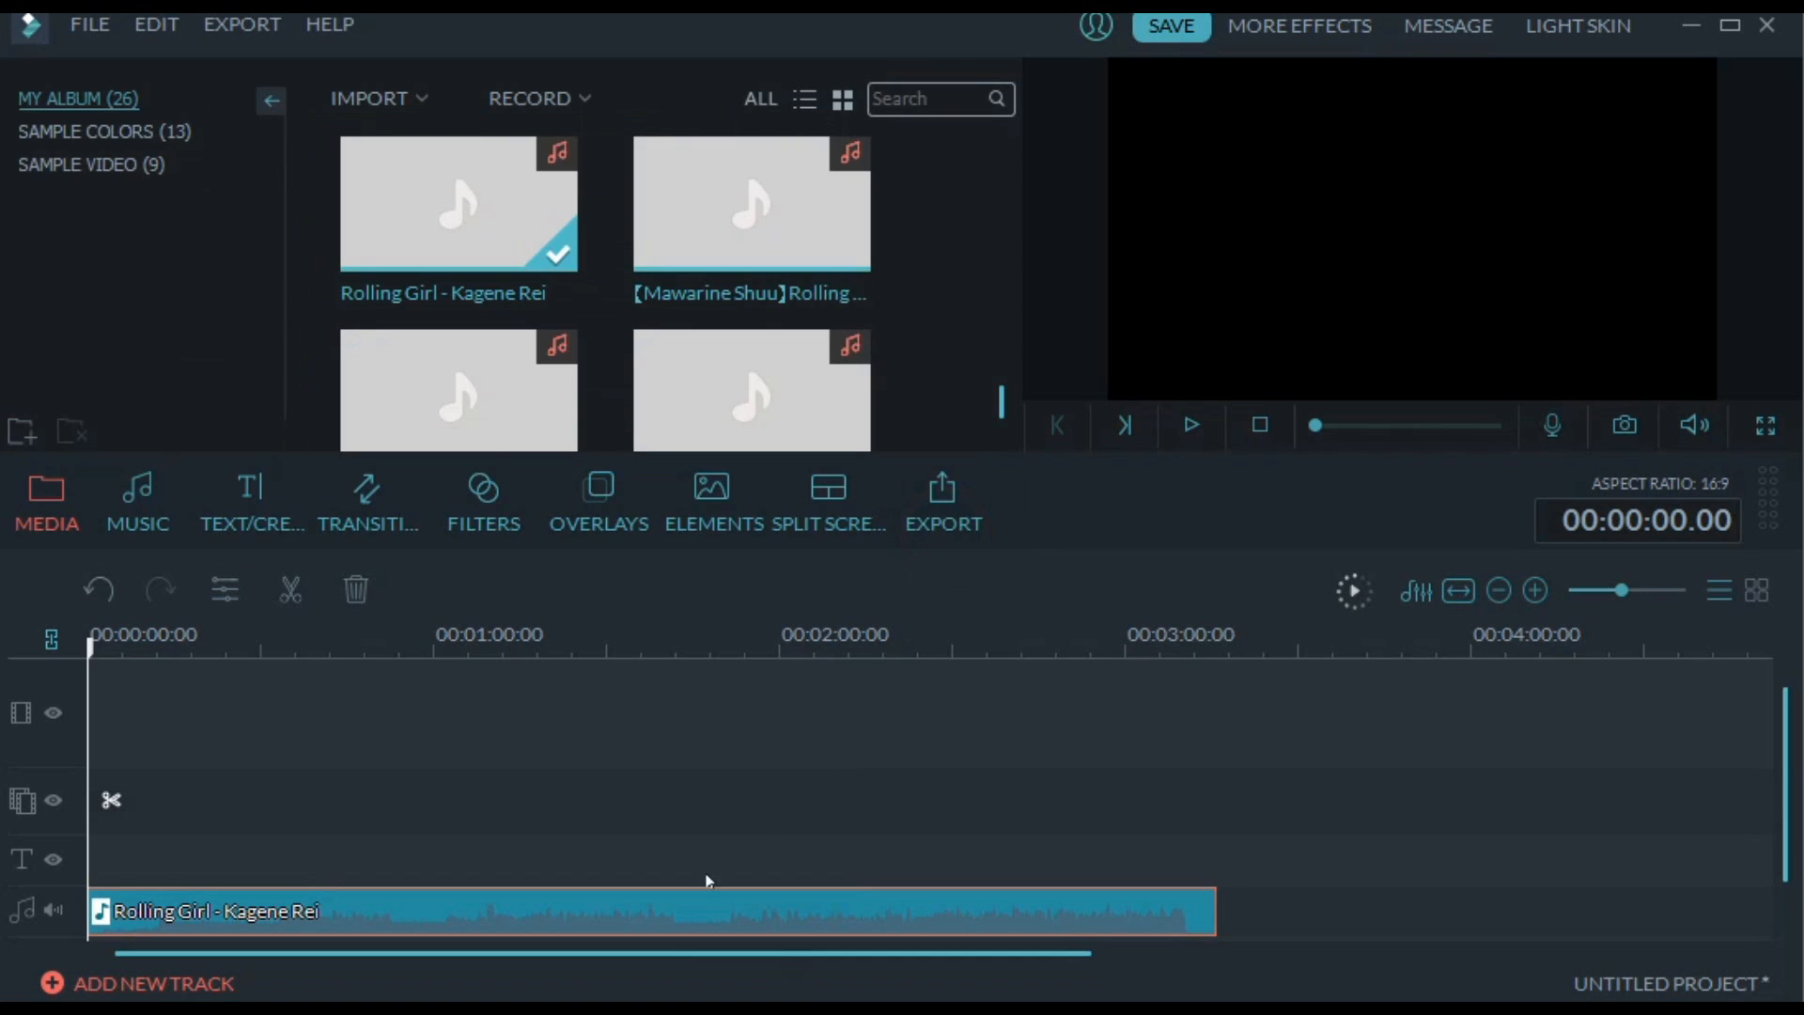
# Reset the Rolling Girl clip's audio settings to their defaults and apply them
pyautogui.doubleClick(691, 916)
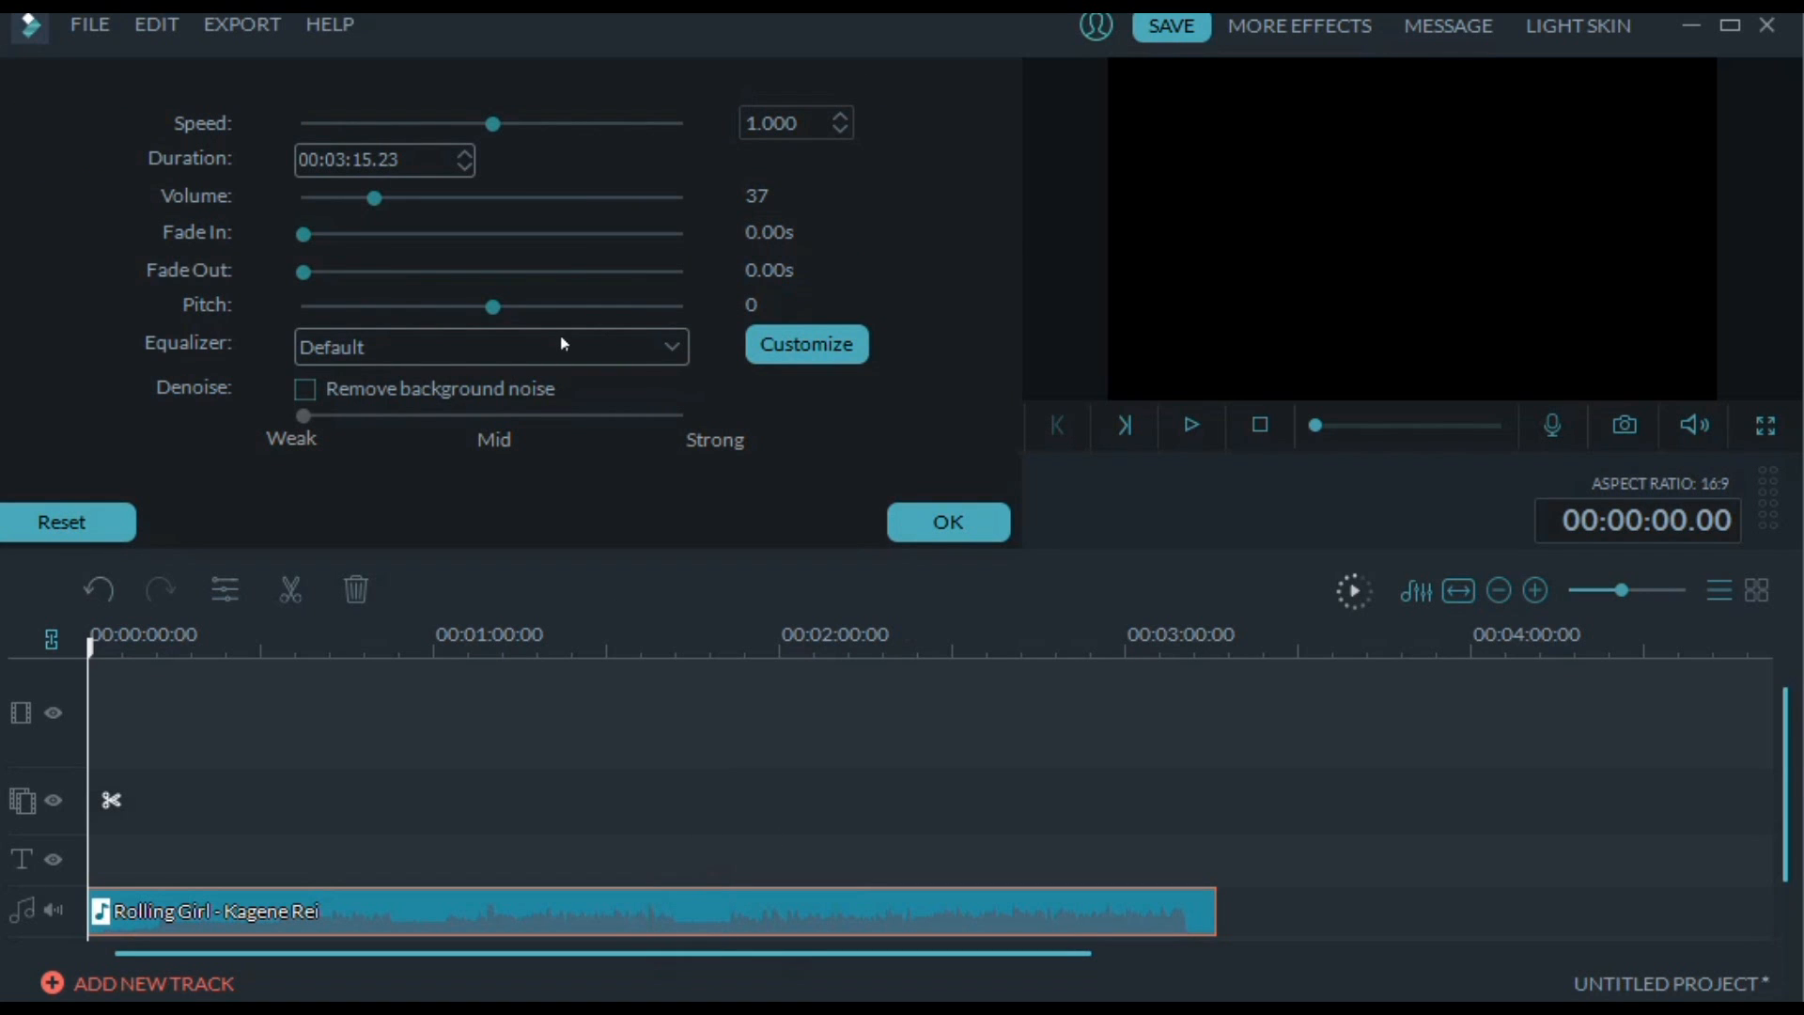
pyautogui.click(116, 522)
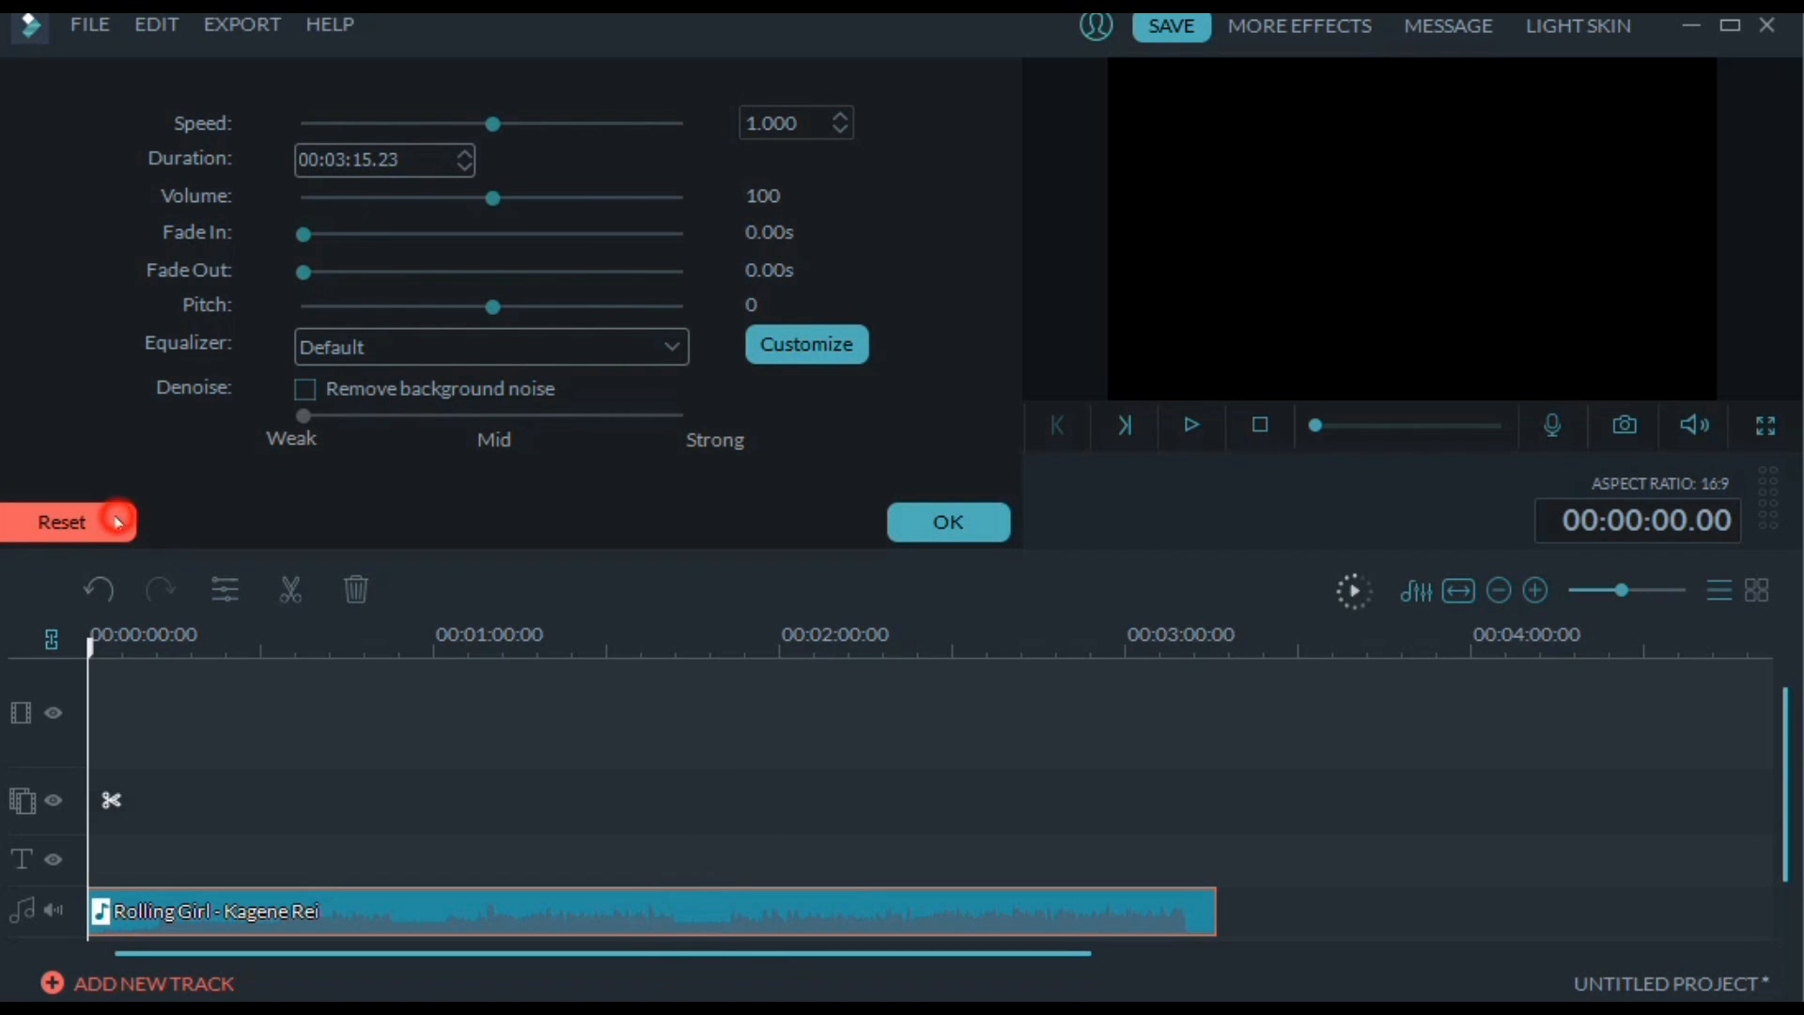
pyautogui.click(900, 535)
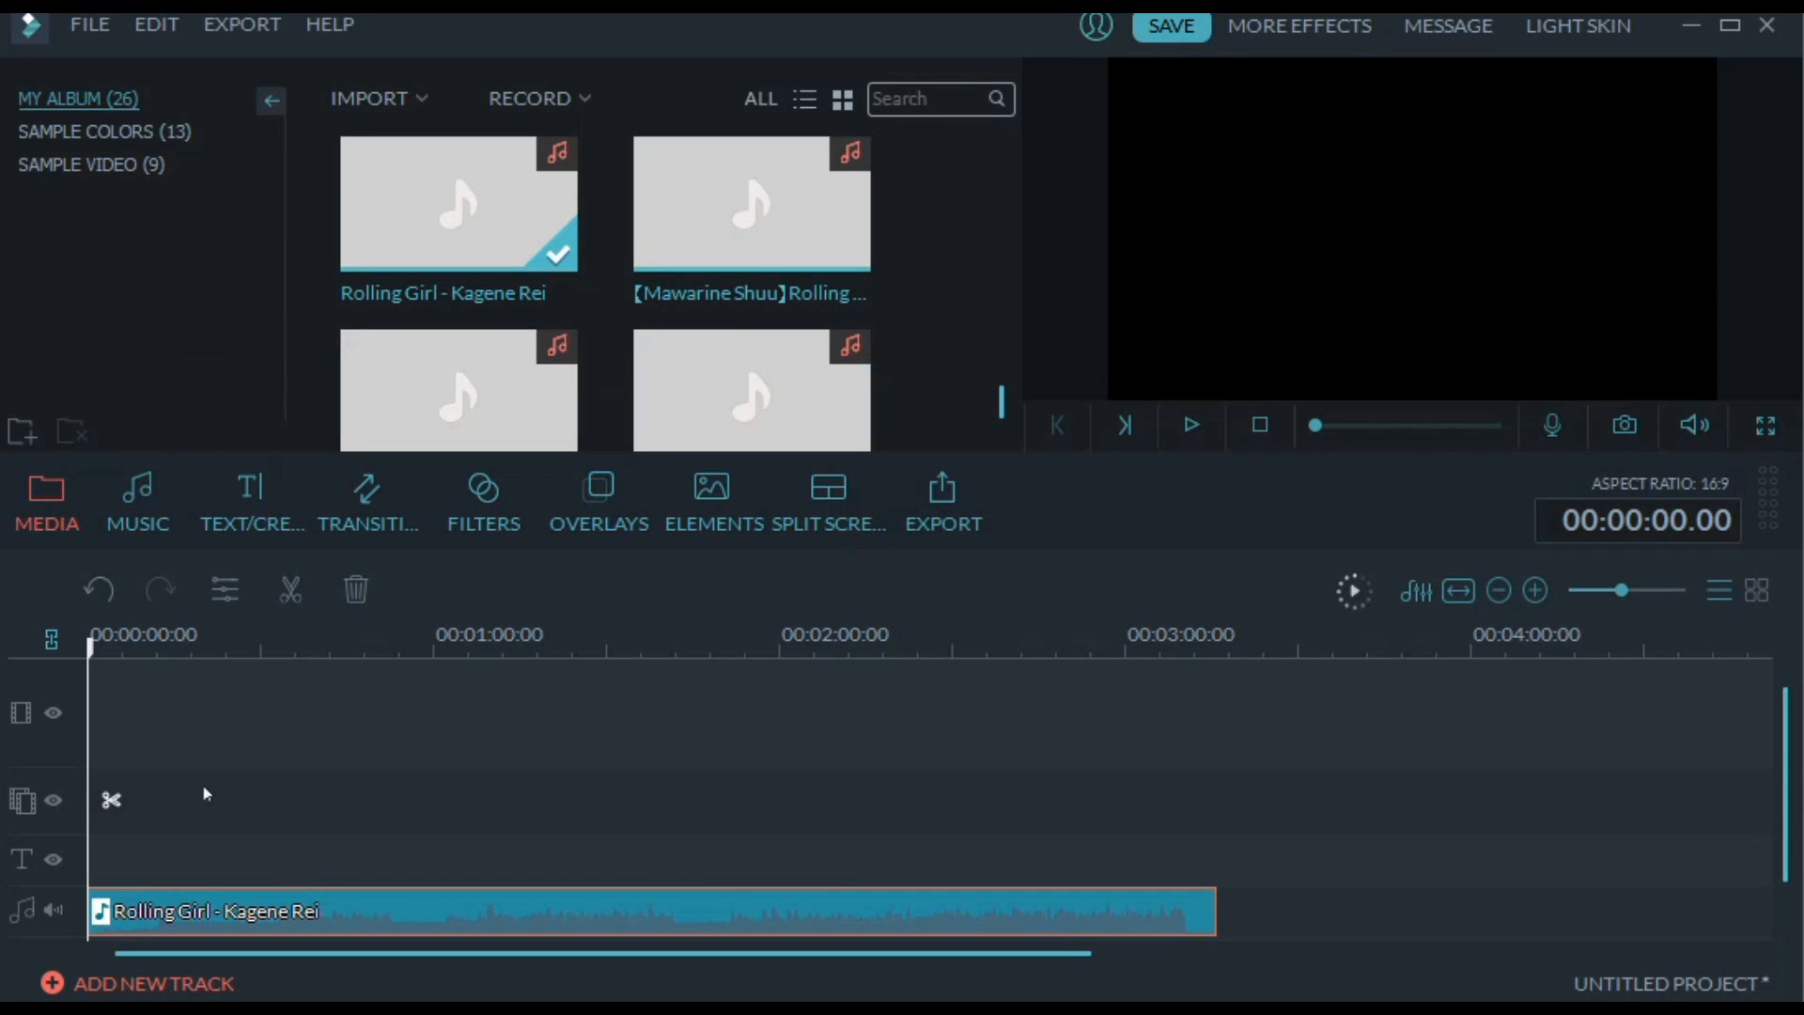
# Place the Blue sample color on the video track and delete it from the timeline
pyautogui.click(83, 134)
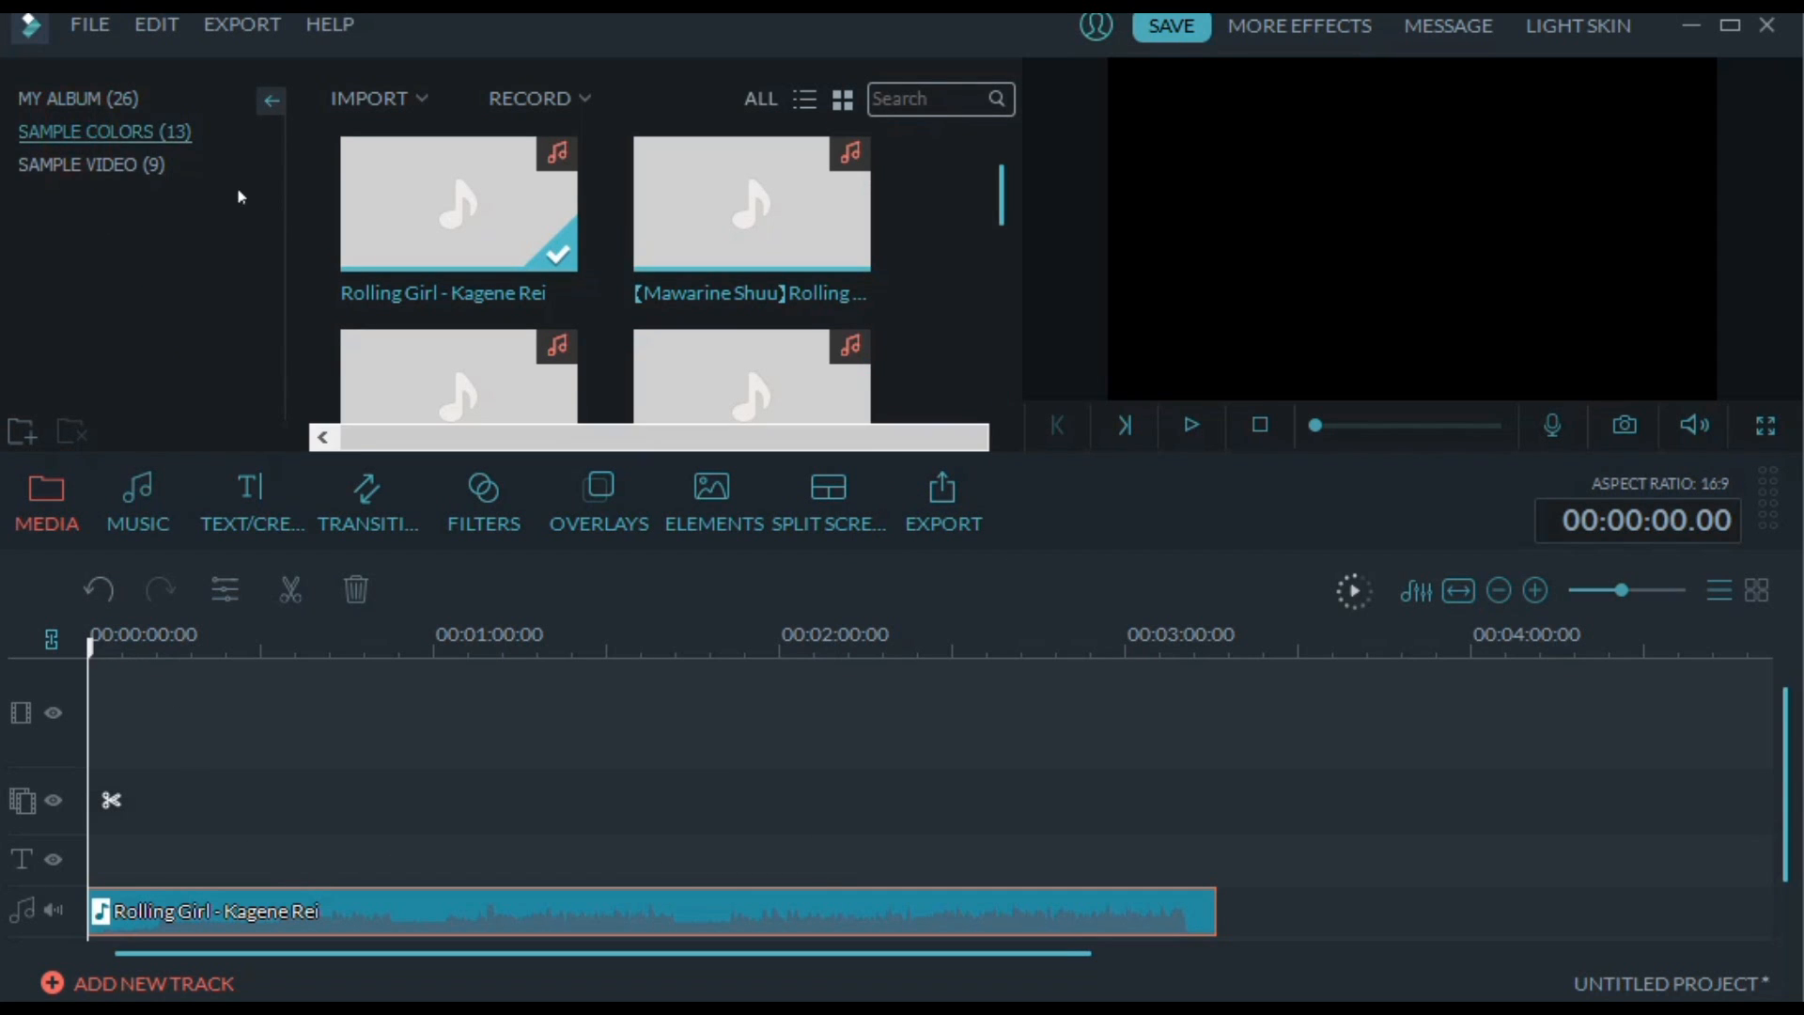
pyautogui.moveTo(673, 224); pyautogui.dragTo(172, 716)
pyautogui.rightClick(172, 715)
pyautogui.click(240, 689)
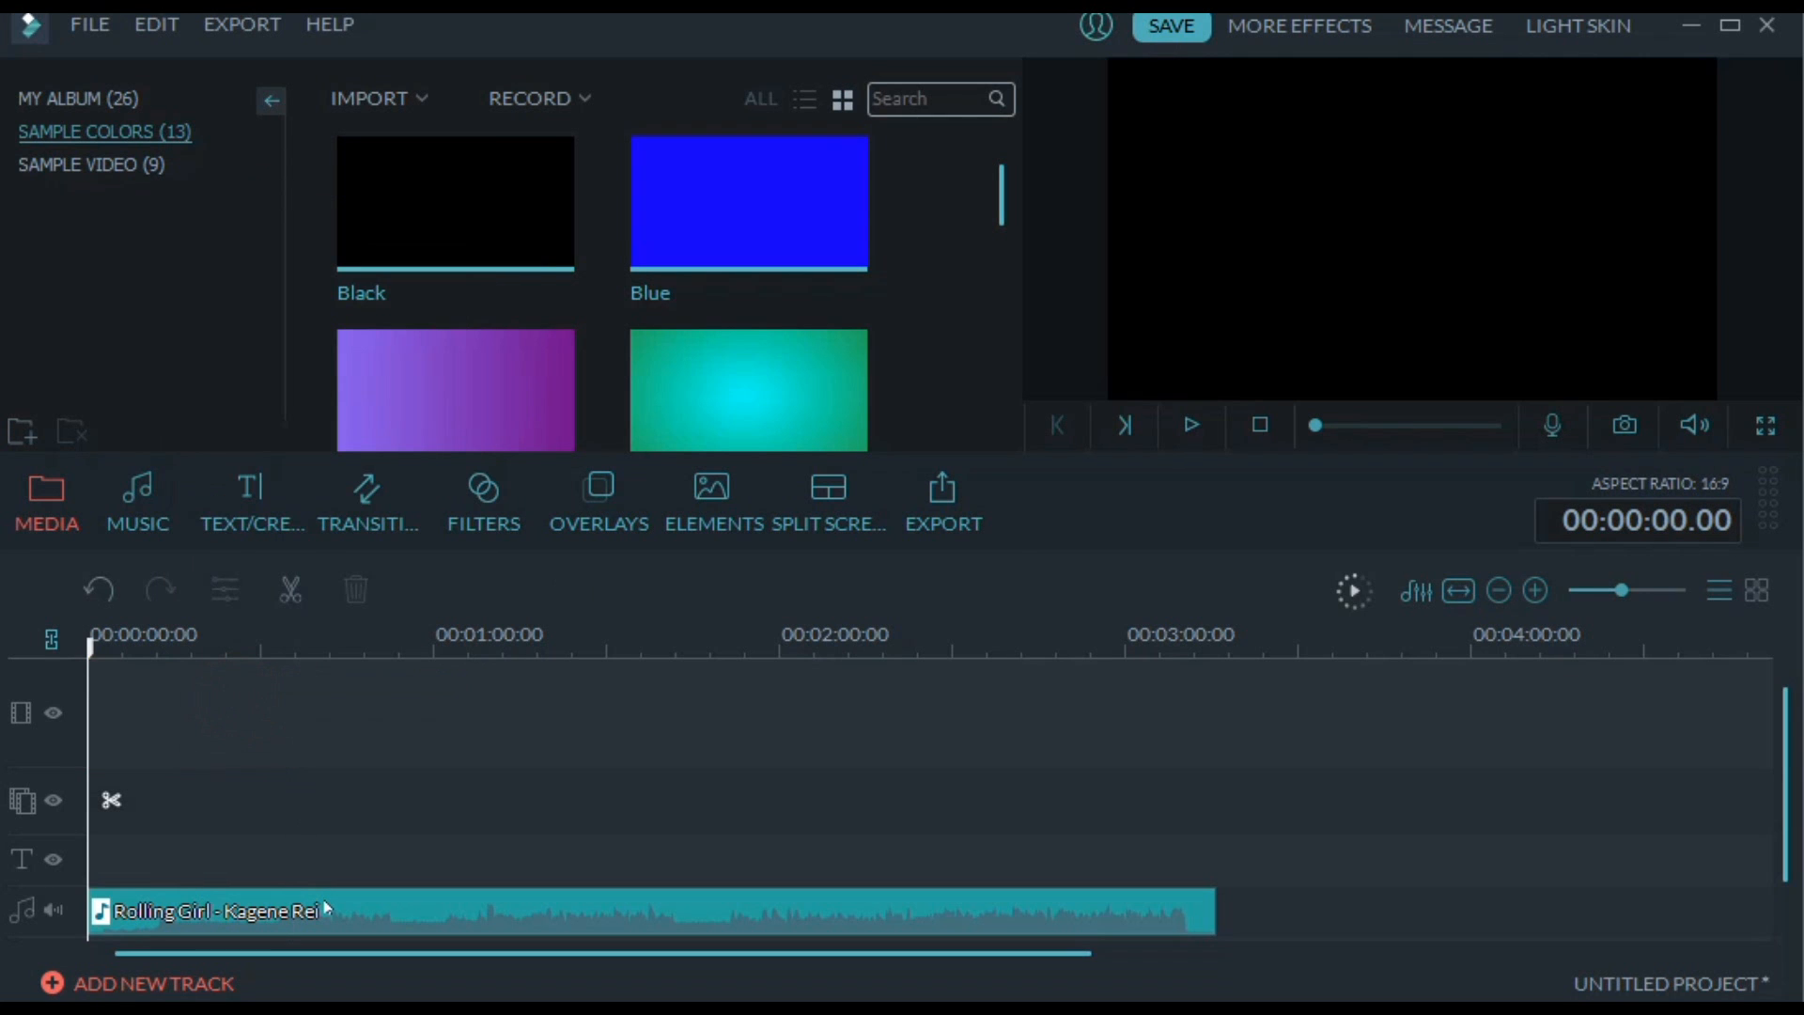
# Expand the timeline's time scale and scrub the playhead through the audio clip to 00:00:45.18
pyautogui.doubleClick(322, 898)
pyautogui.moveTo(339, 650)
pyautogui.mouseDown()
pyautogui.moveTo(628, 649)
pyautogui.moveTo(314, 657)
pyautogui.mouseUp()
pyautogui.click(449, 657)
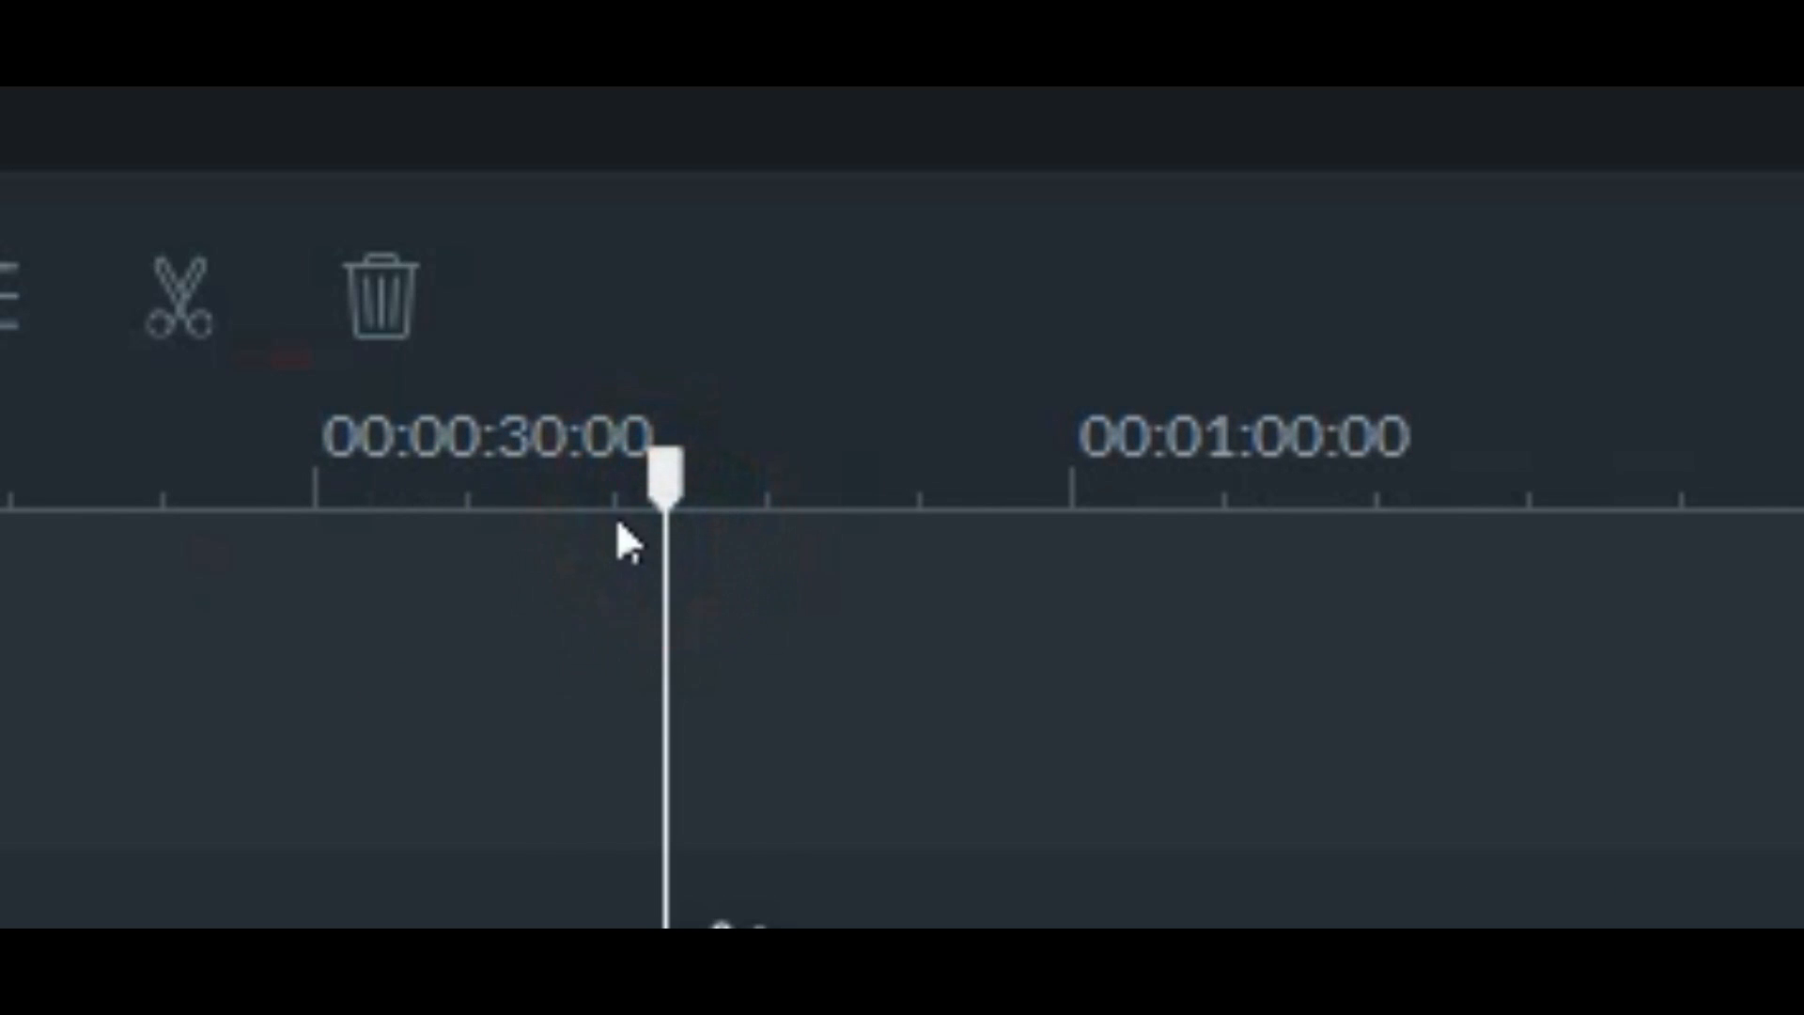
pyautogui.moveTo(1073, 448); pyautogui.dragTo(590, 568)
pyautogui.moveTo(426, 680); pyautogui.dragTo(784, 669)
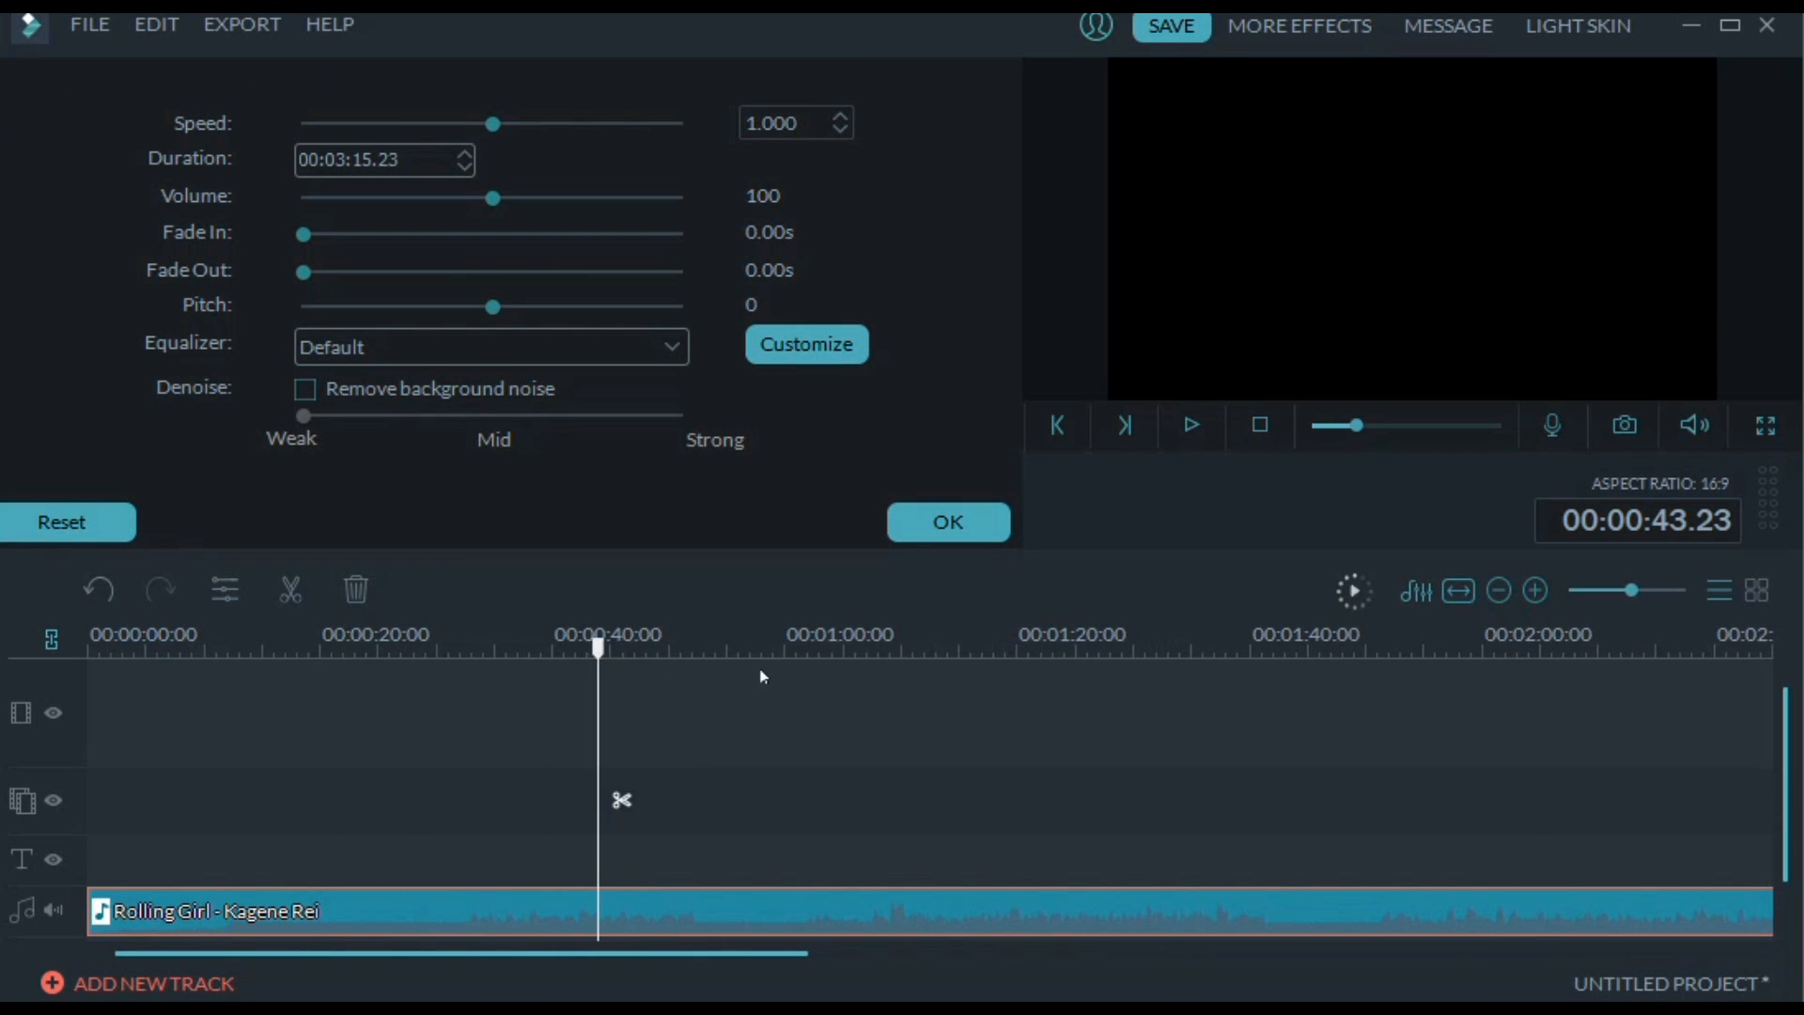
pyautogui.moveTo(600, 649); pyautogui.dragTo(500, 640)
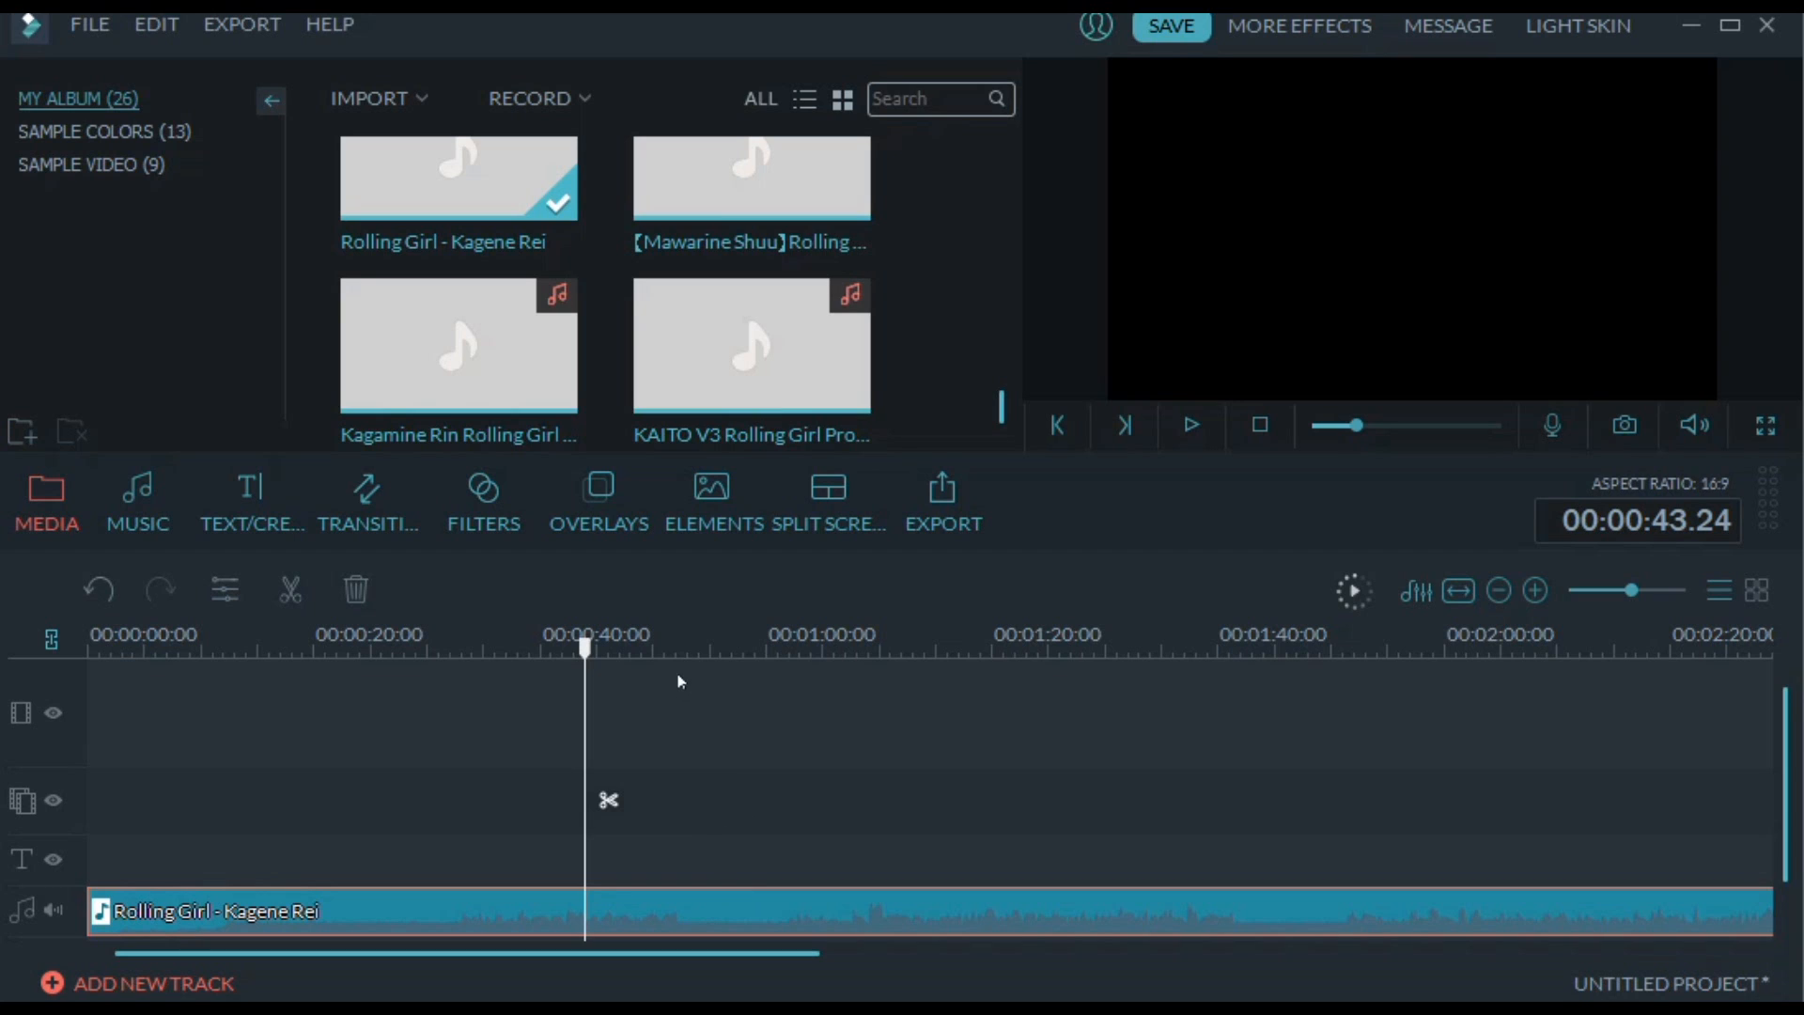
pyautogui.click(684, 643)
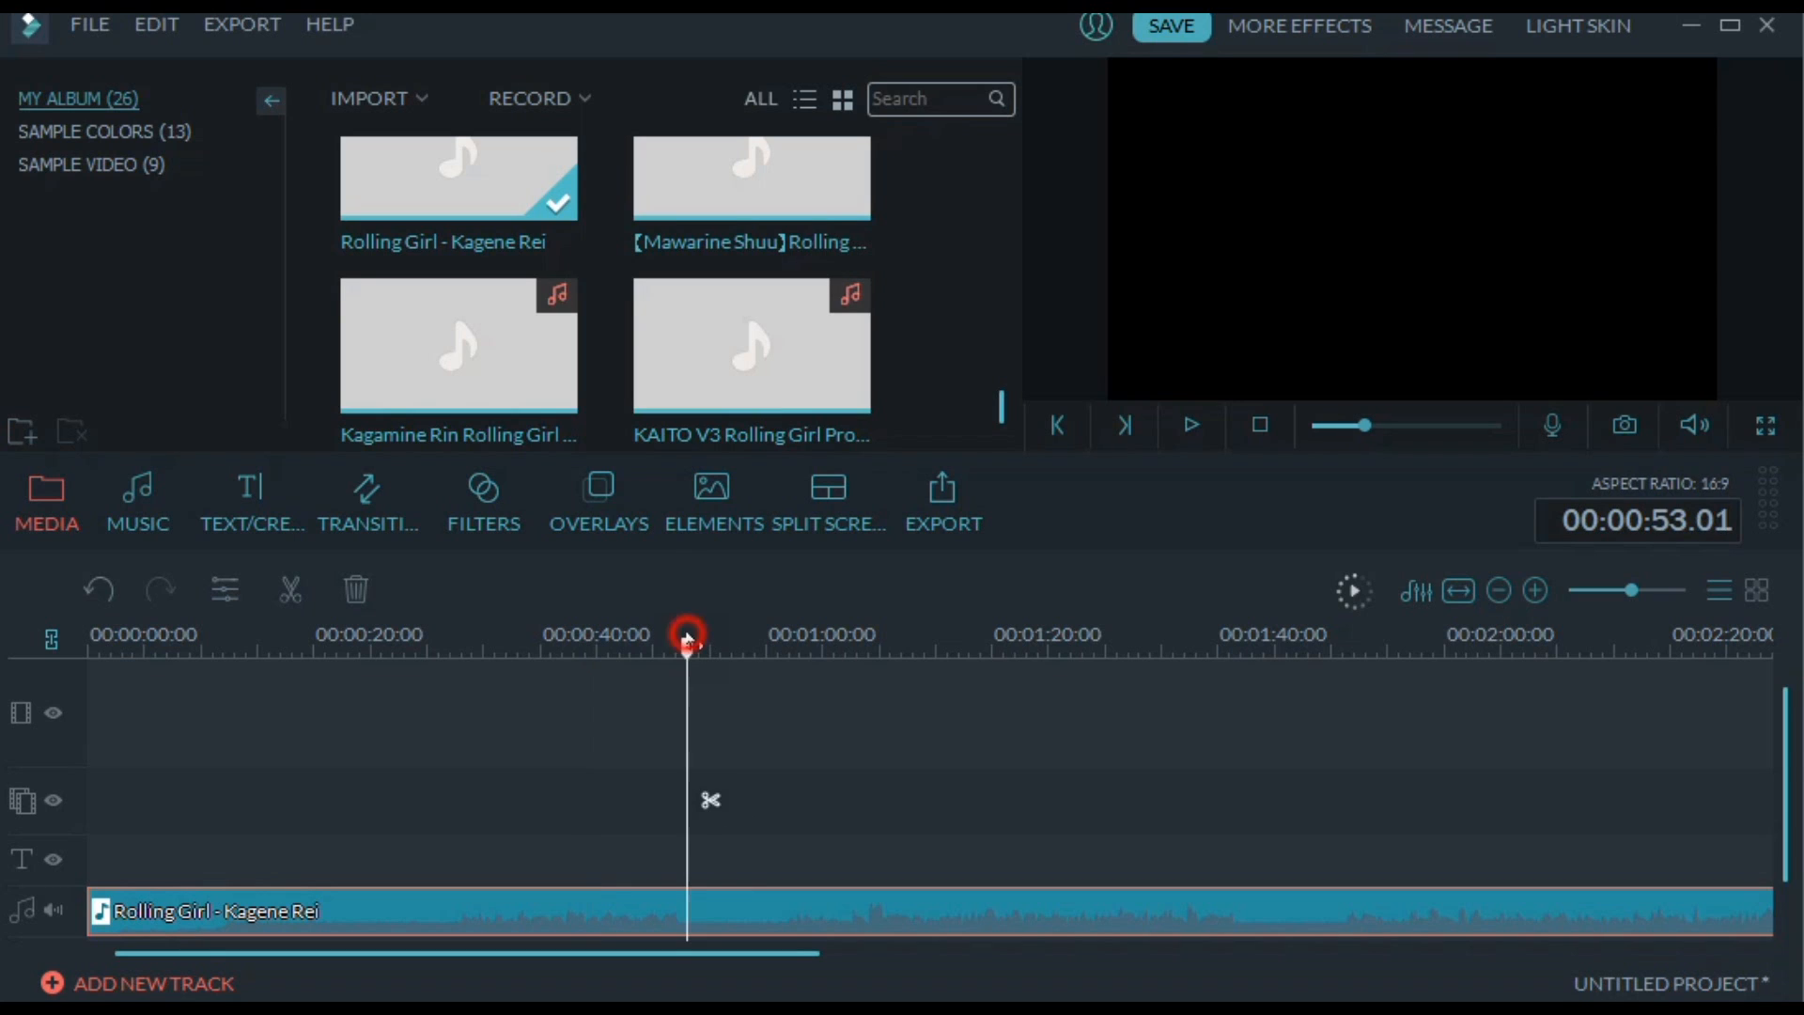
pyautogui.click(604, 646)
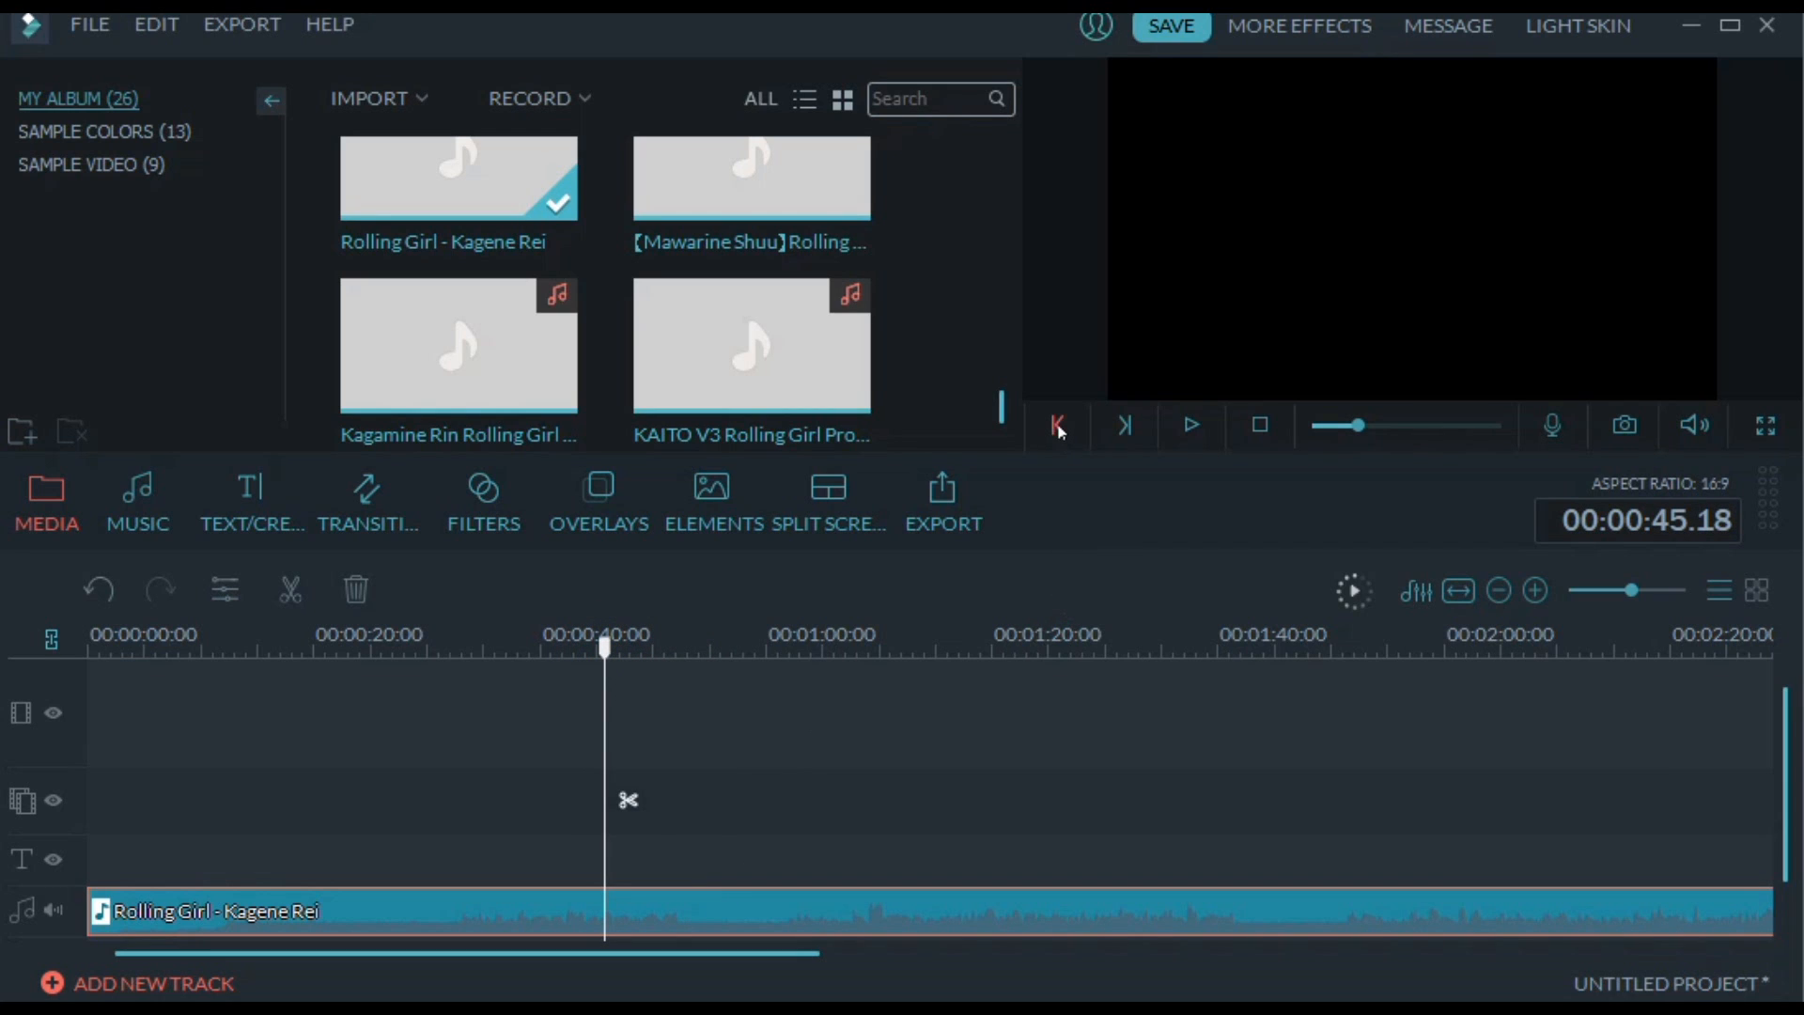
# Advance the playhead frame by frame to 00:00:46.06
pyautogui.click(1125, 426)
pyautogui.click(1124, 426)
pyautogui.click(1125, 425)
pyautogui.click(1125, 425)
pyautogui.click(1125, 426)
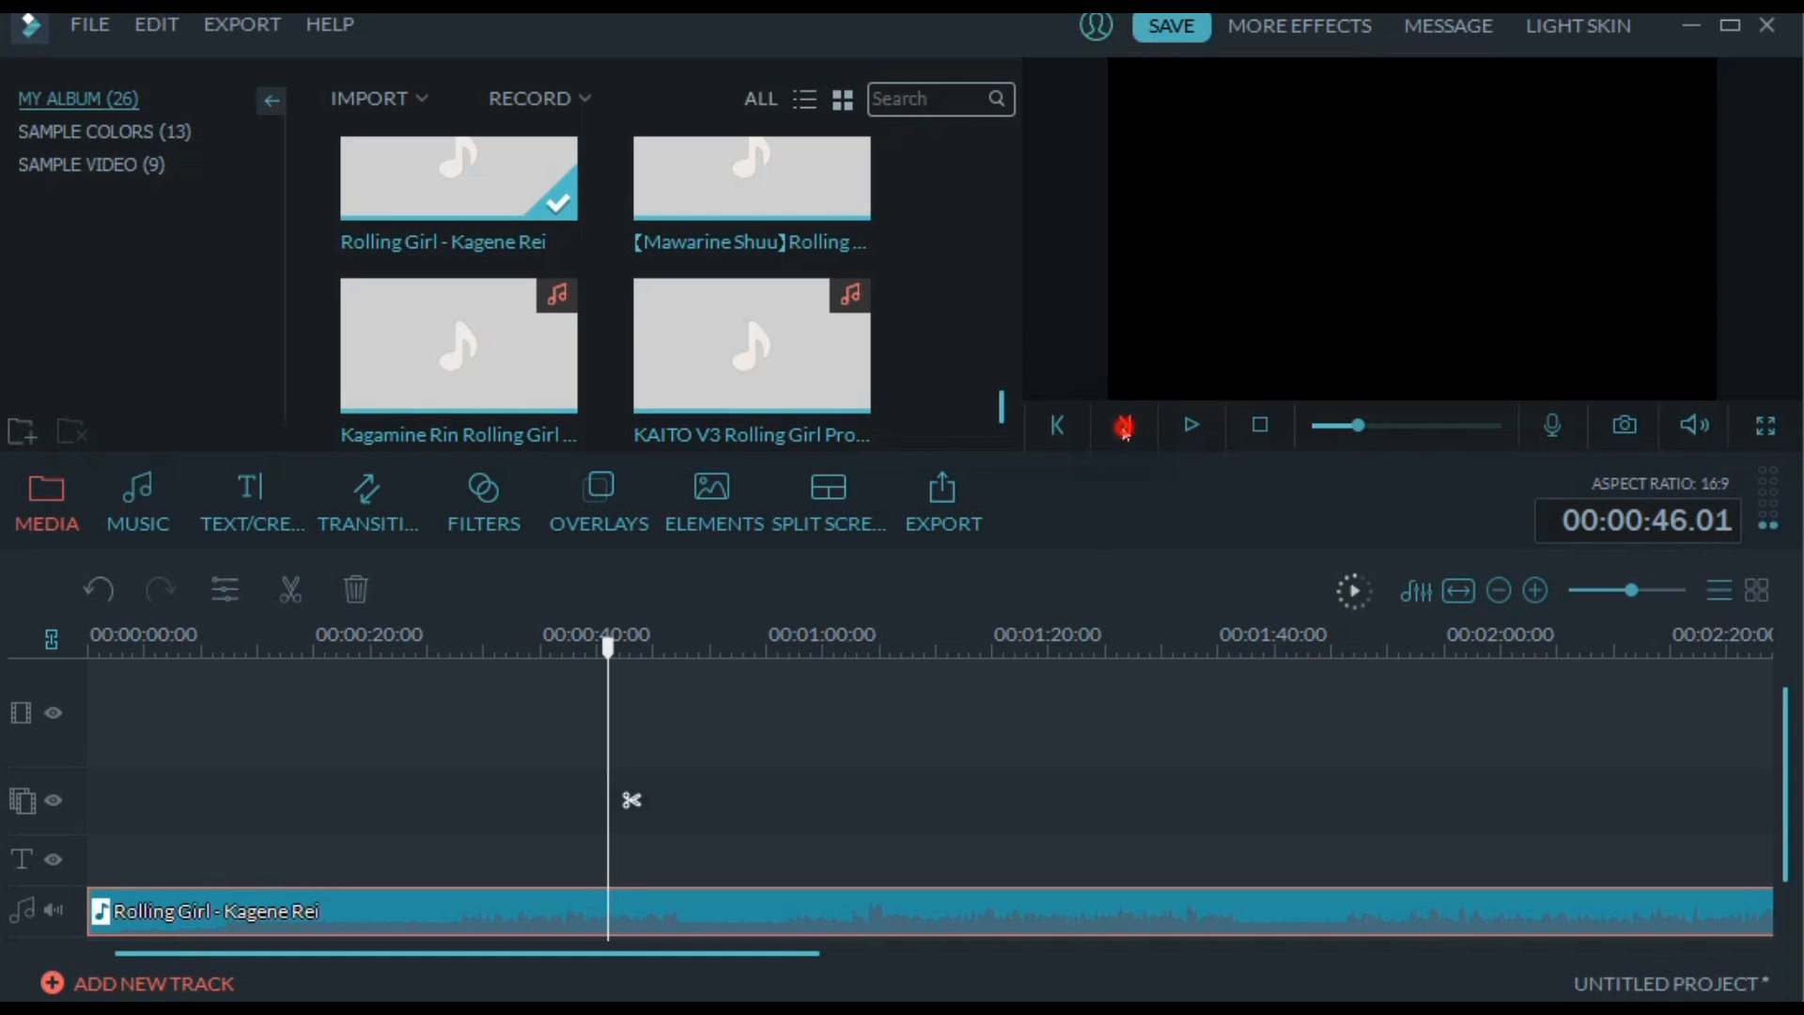
pyautogui.click(1124, 426)
pyautogui.click(1124, 425)
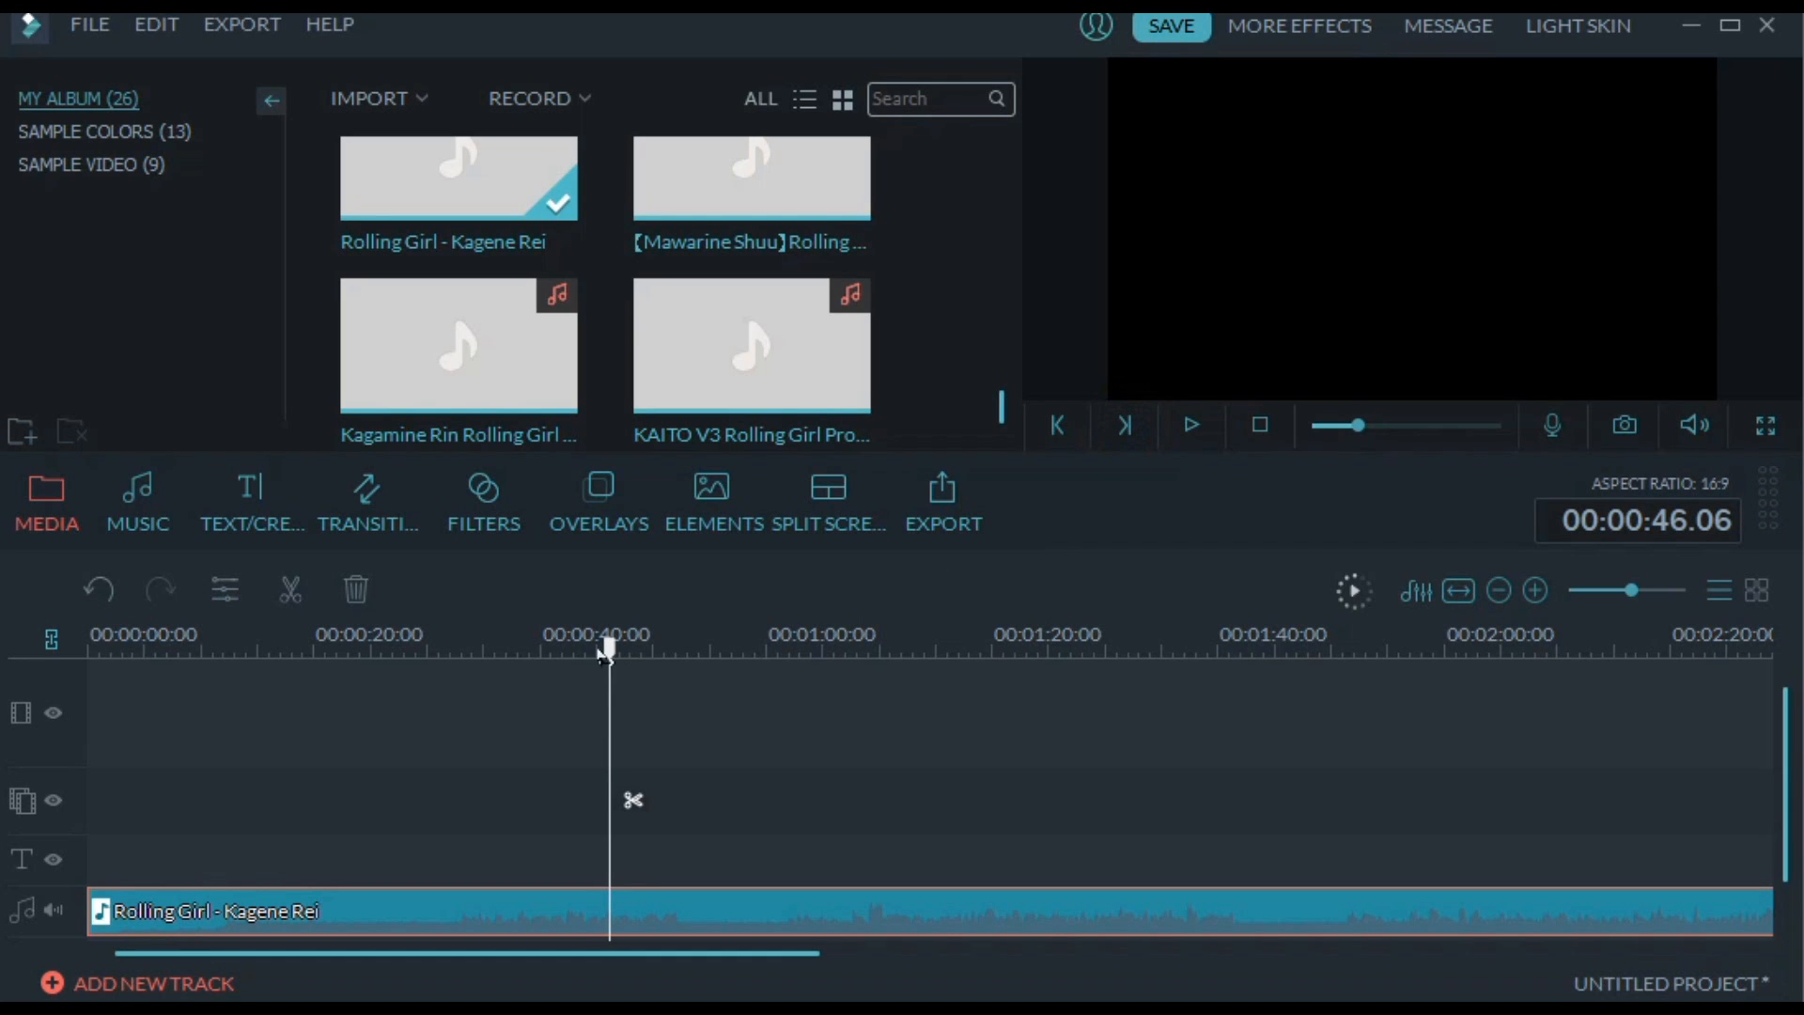
# Set the Rolling Girl clip's volume to 12 and split the clip at the playhead
pyautogui.rightClick(610, 905)
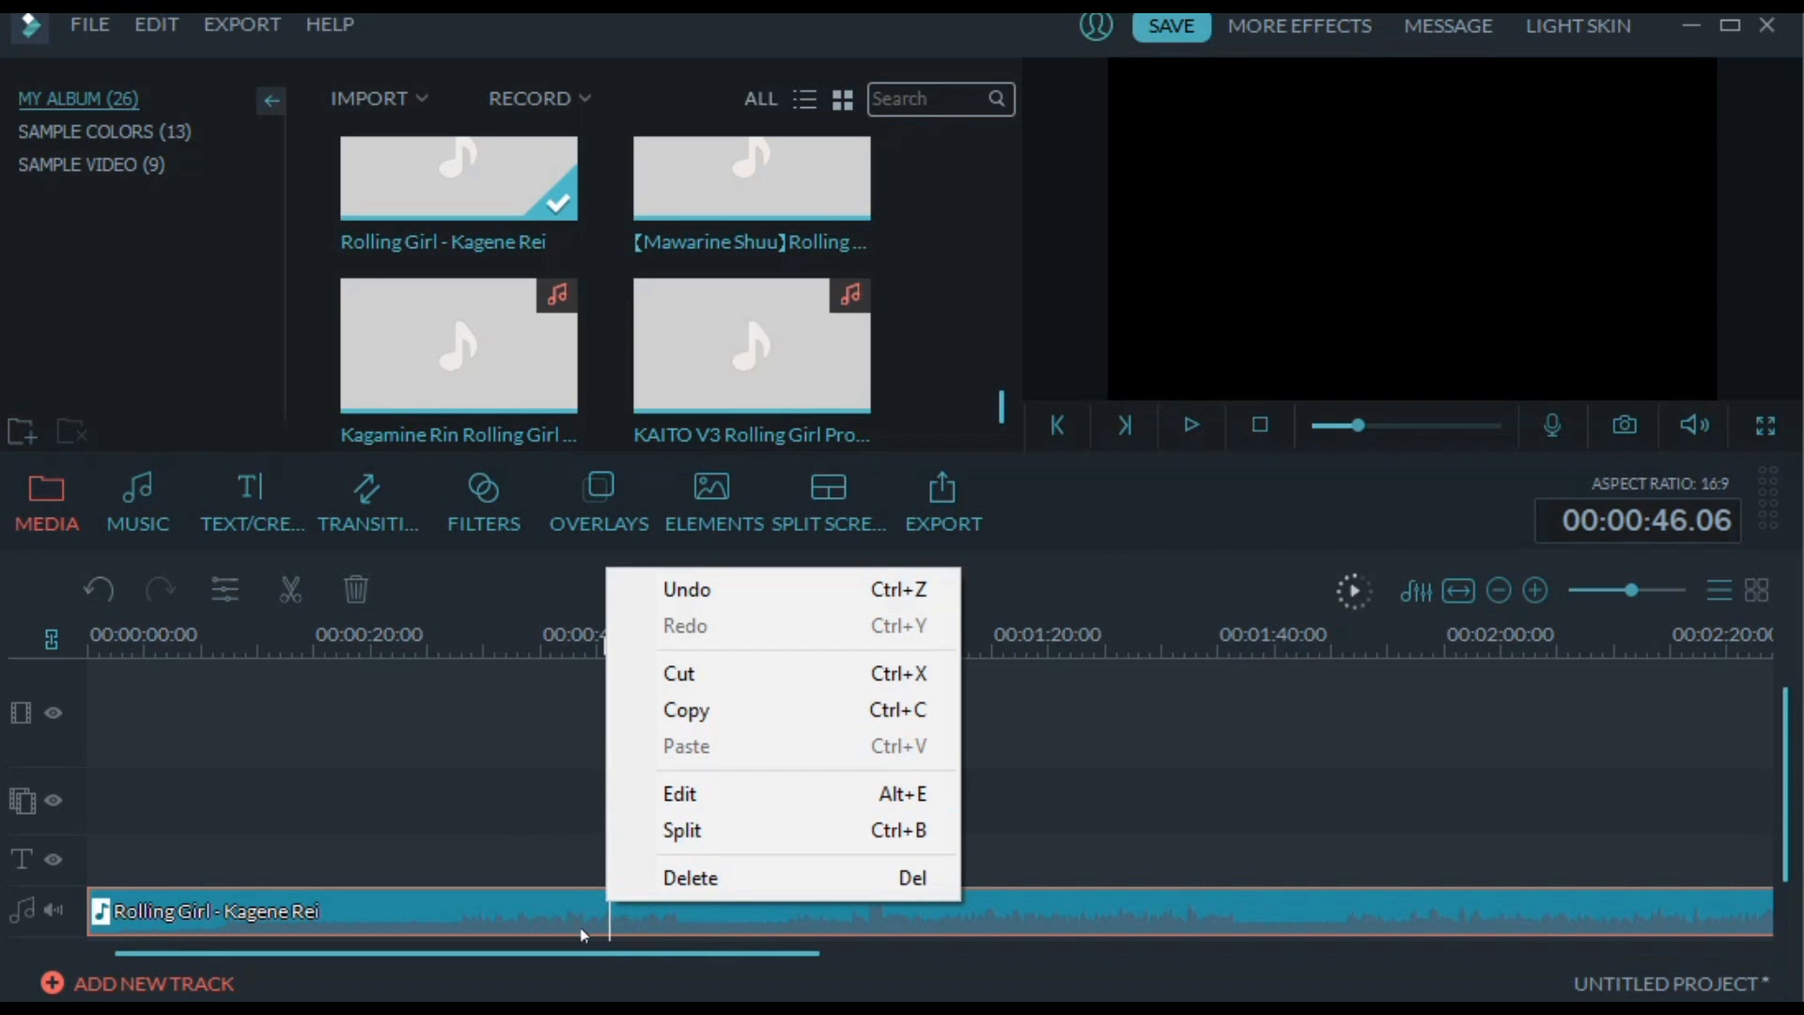
pyautogui.doubleClick(589, 933)
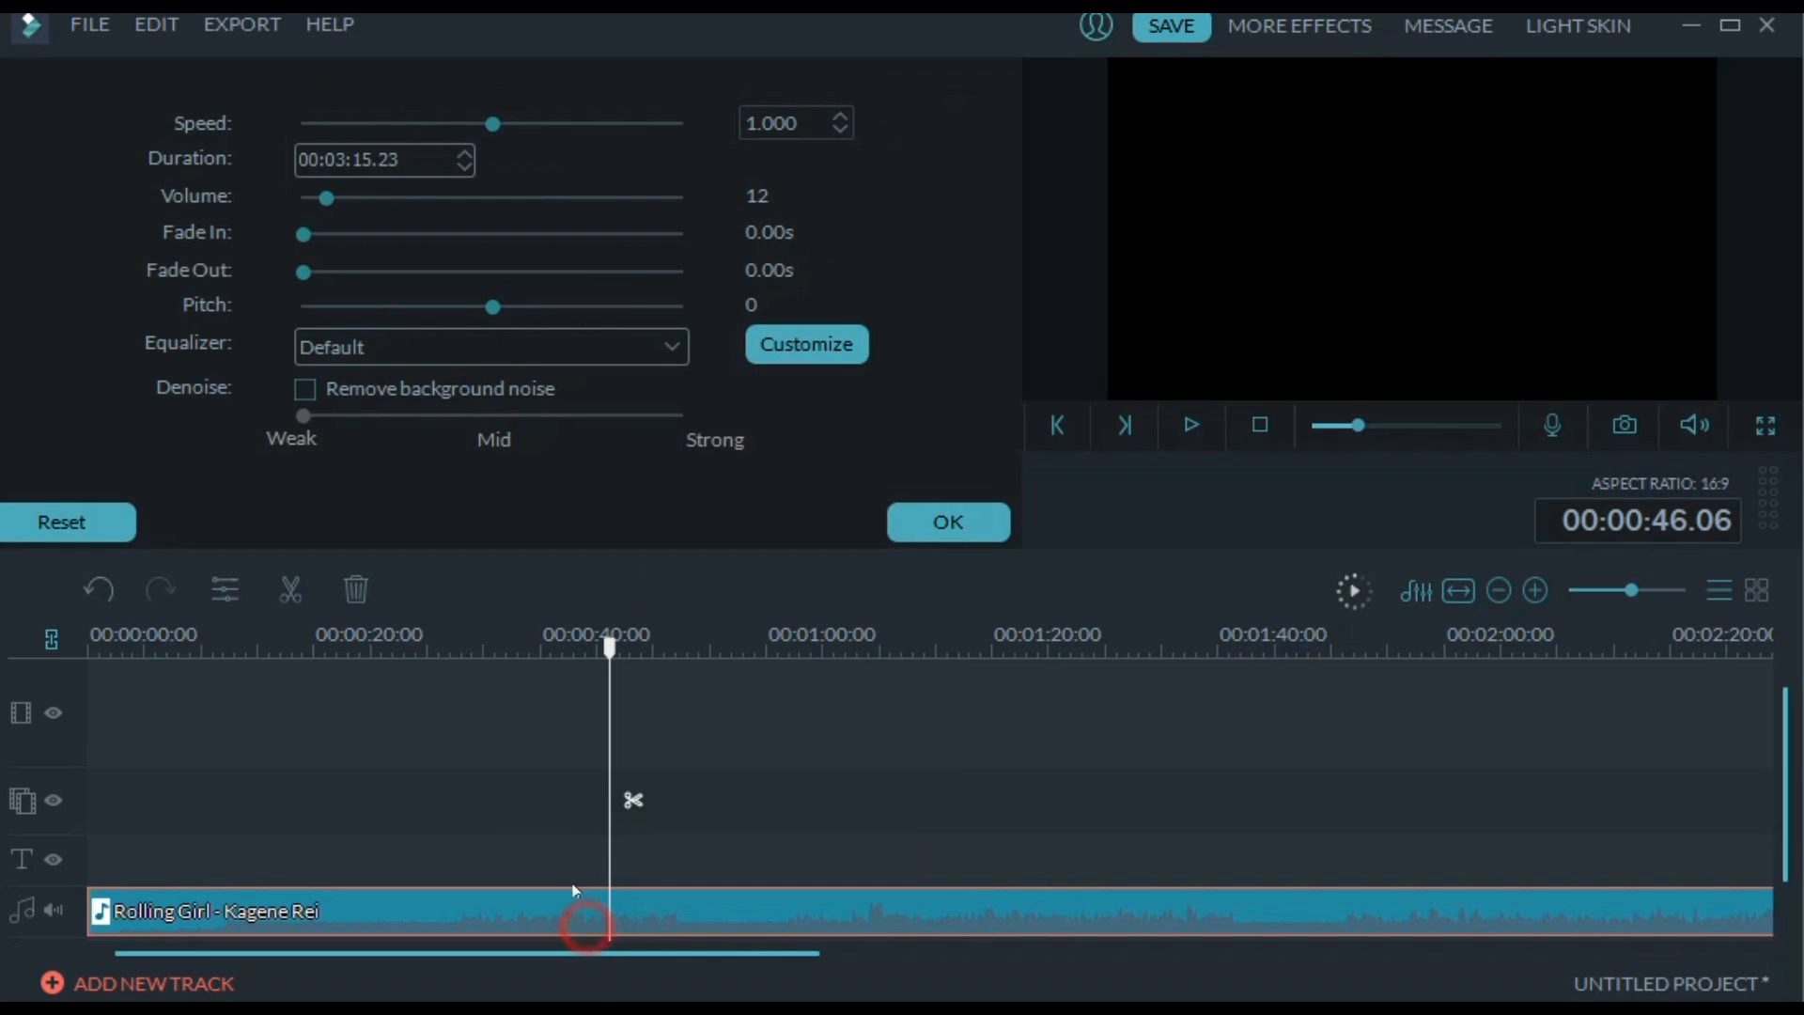
pyautogui.click(291, 589)
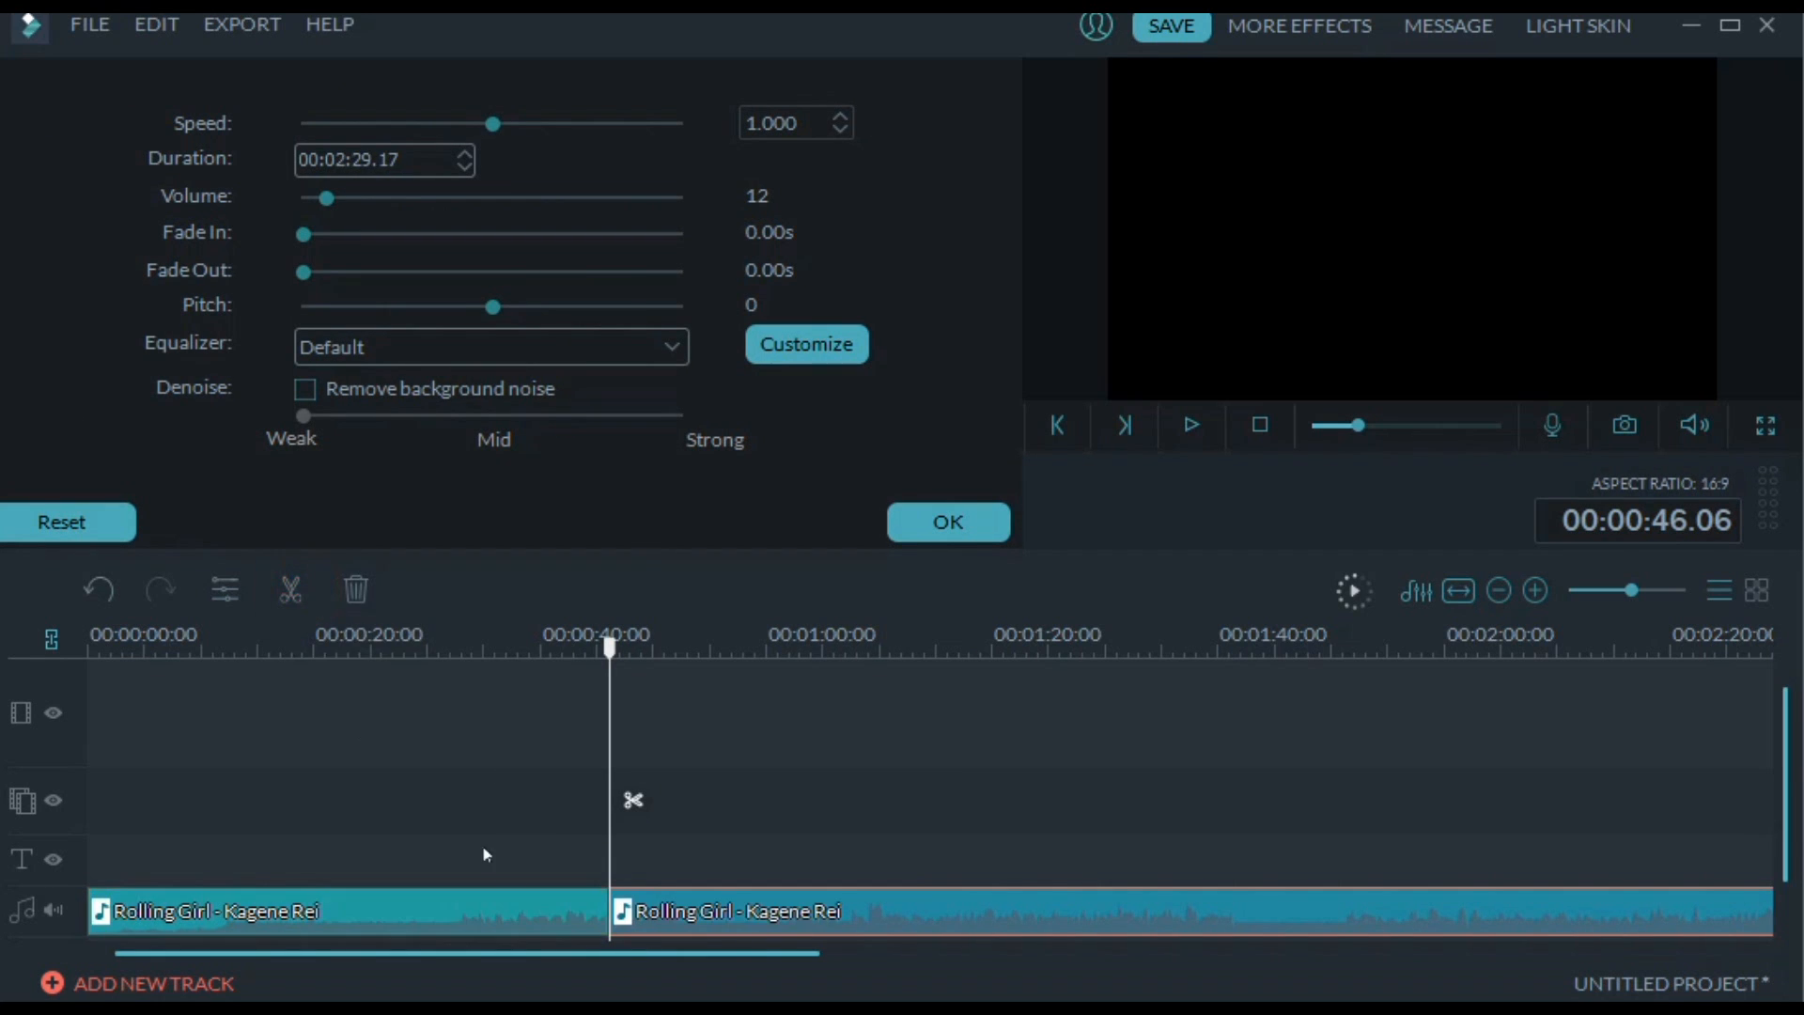
# Move the second part of the split clip to start at 00:01:03.21, and delete both parts from the timeline
pyautogui.moveTo(677, 921); pyautogui.dragTo(820, 871)
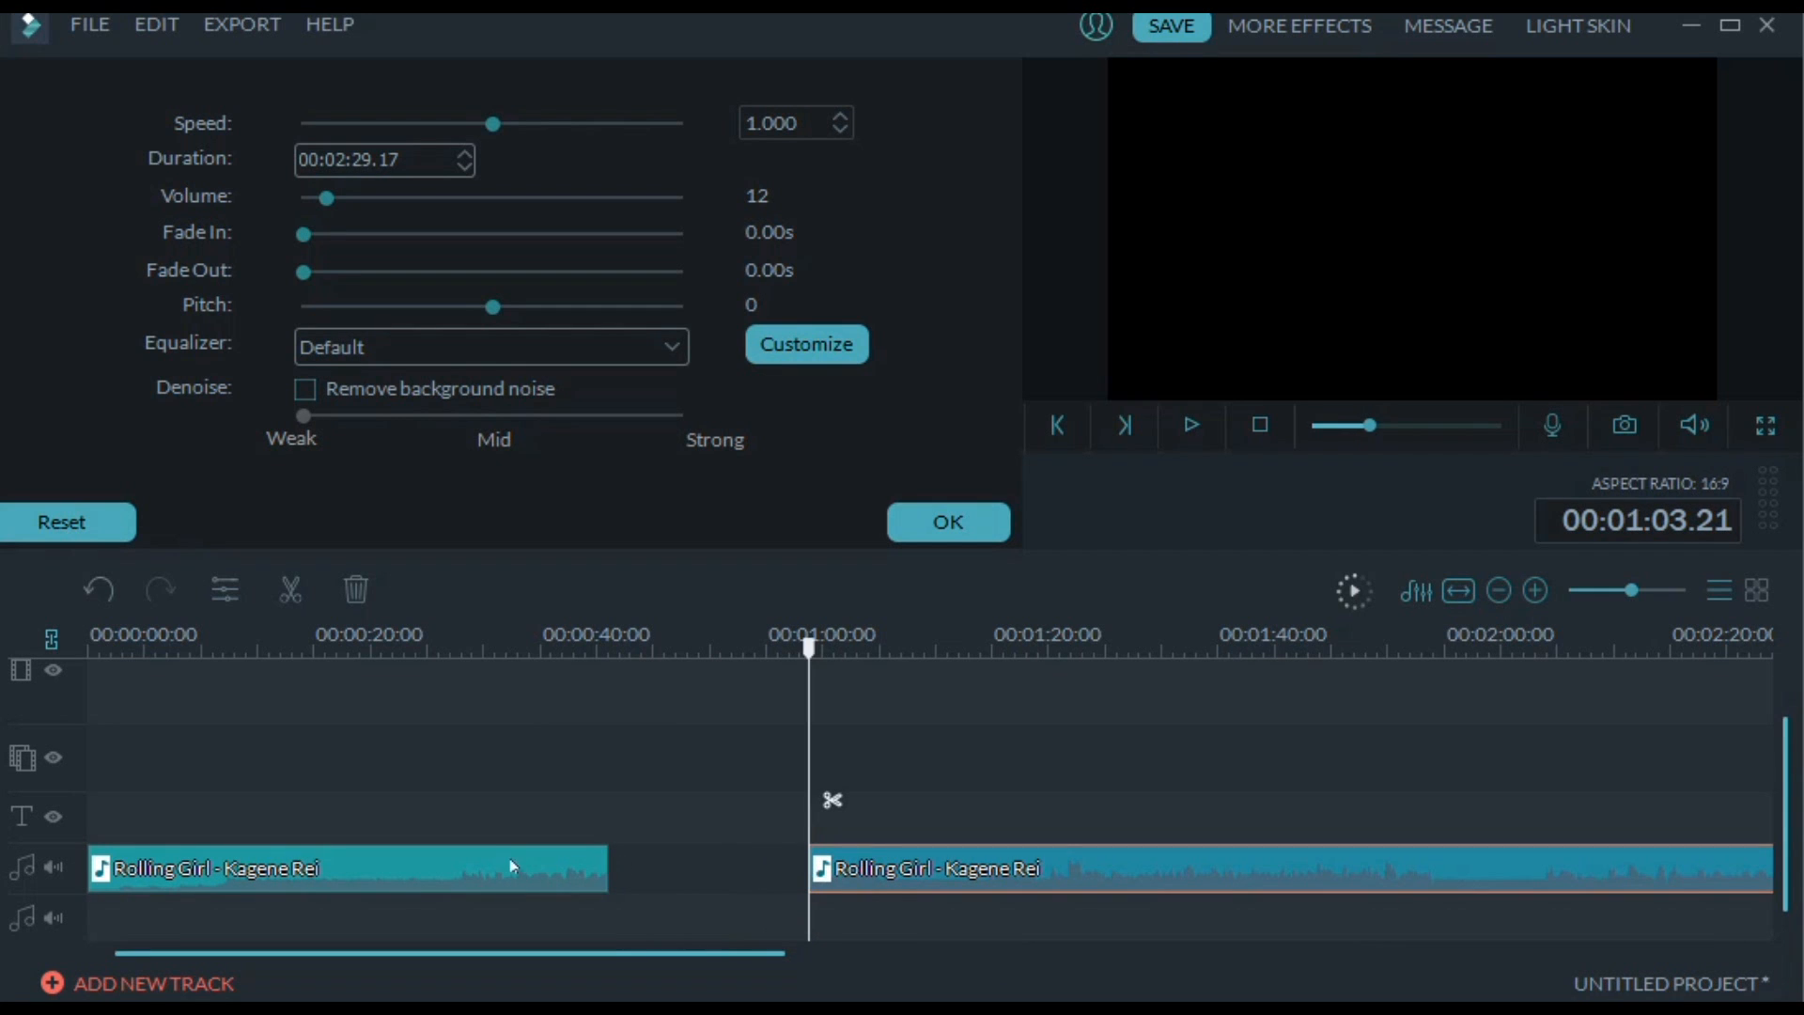
pyautogui.moveTo(513, 866); pyautogui.dragTo(474, 860)
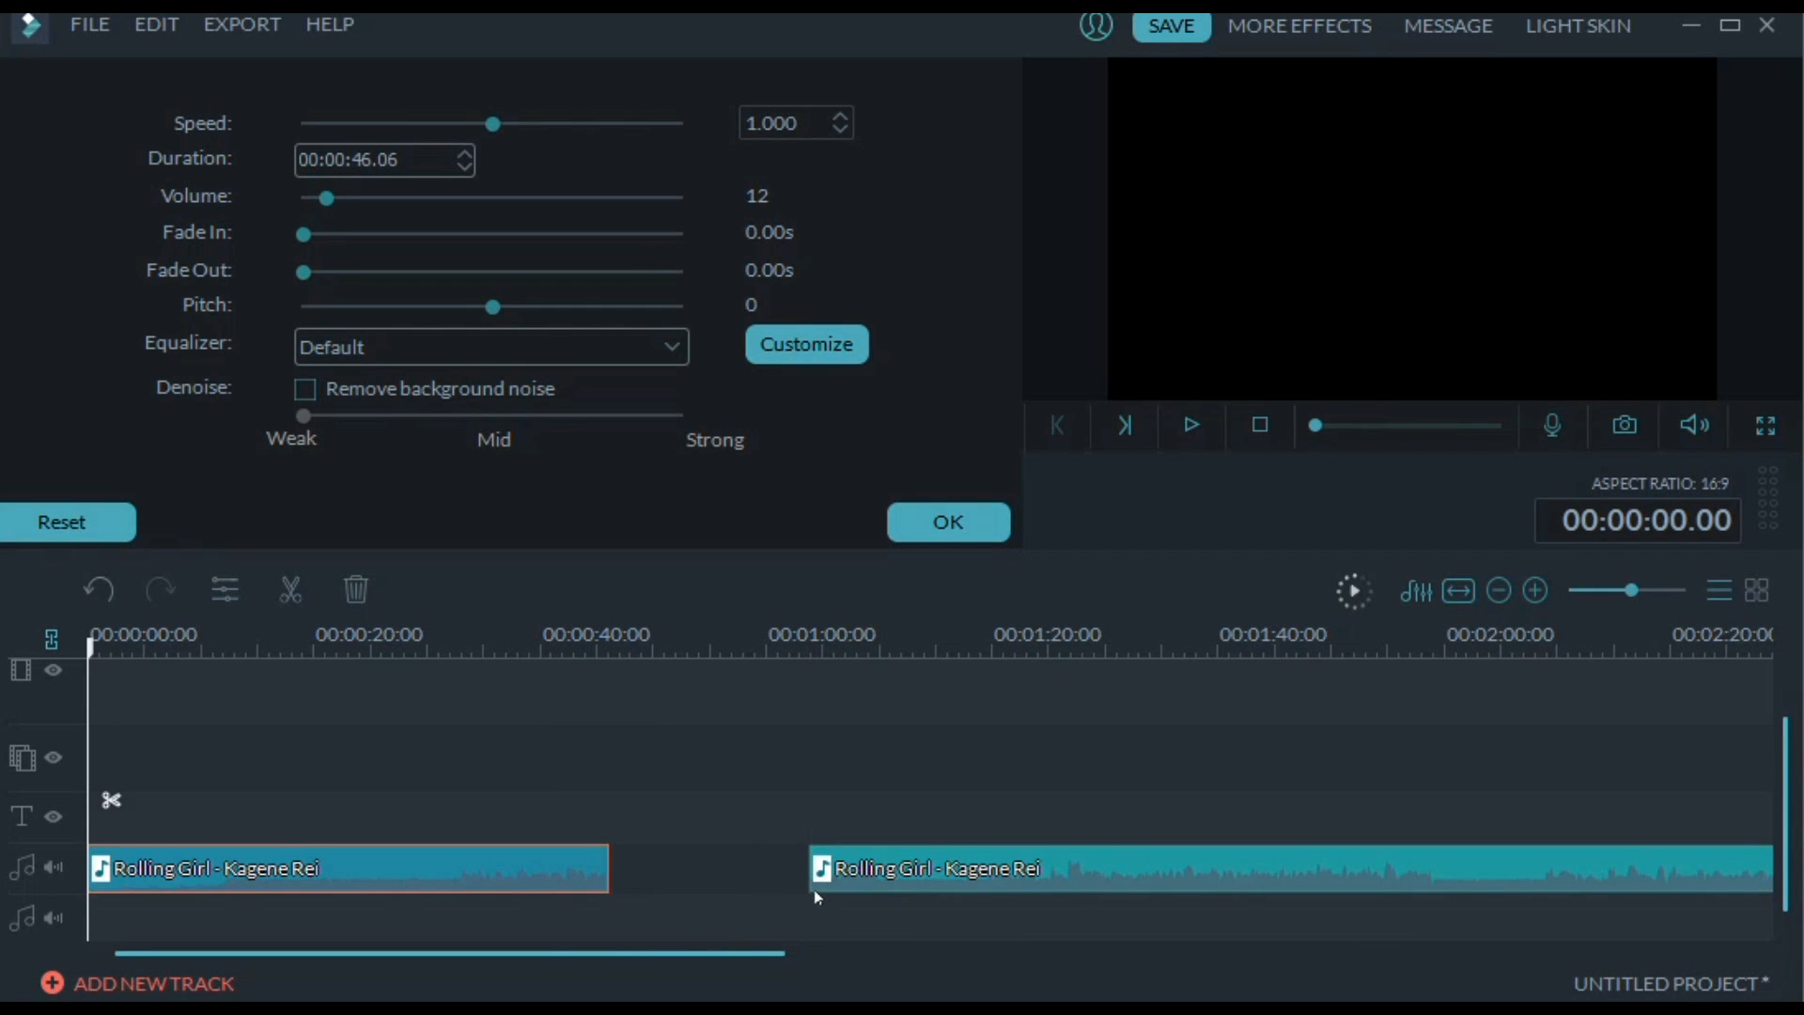
pyautogui.rightClick(785, 893)
pyautogui.click(532, 851)
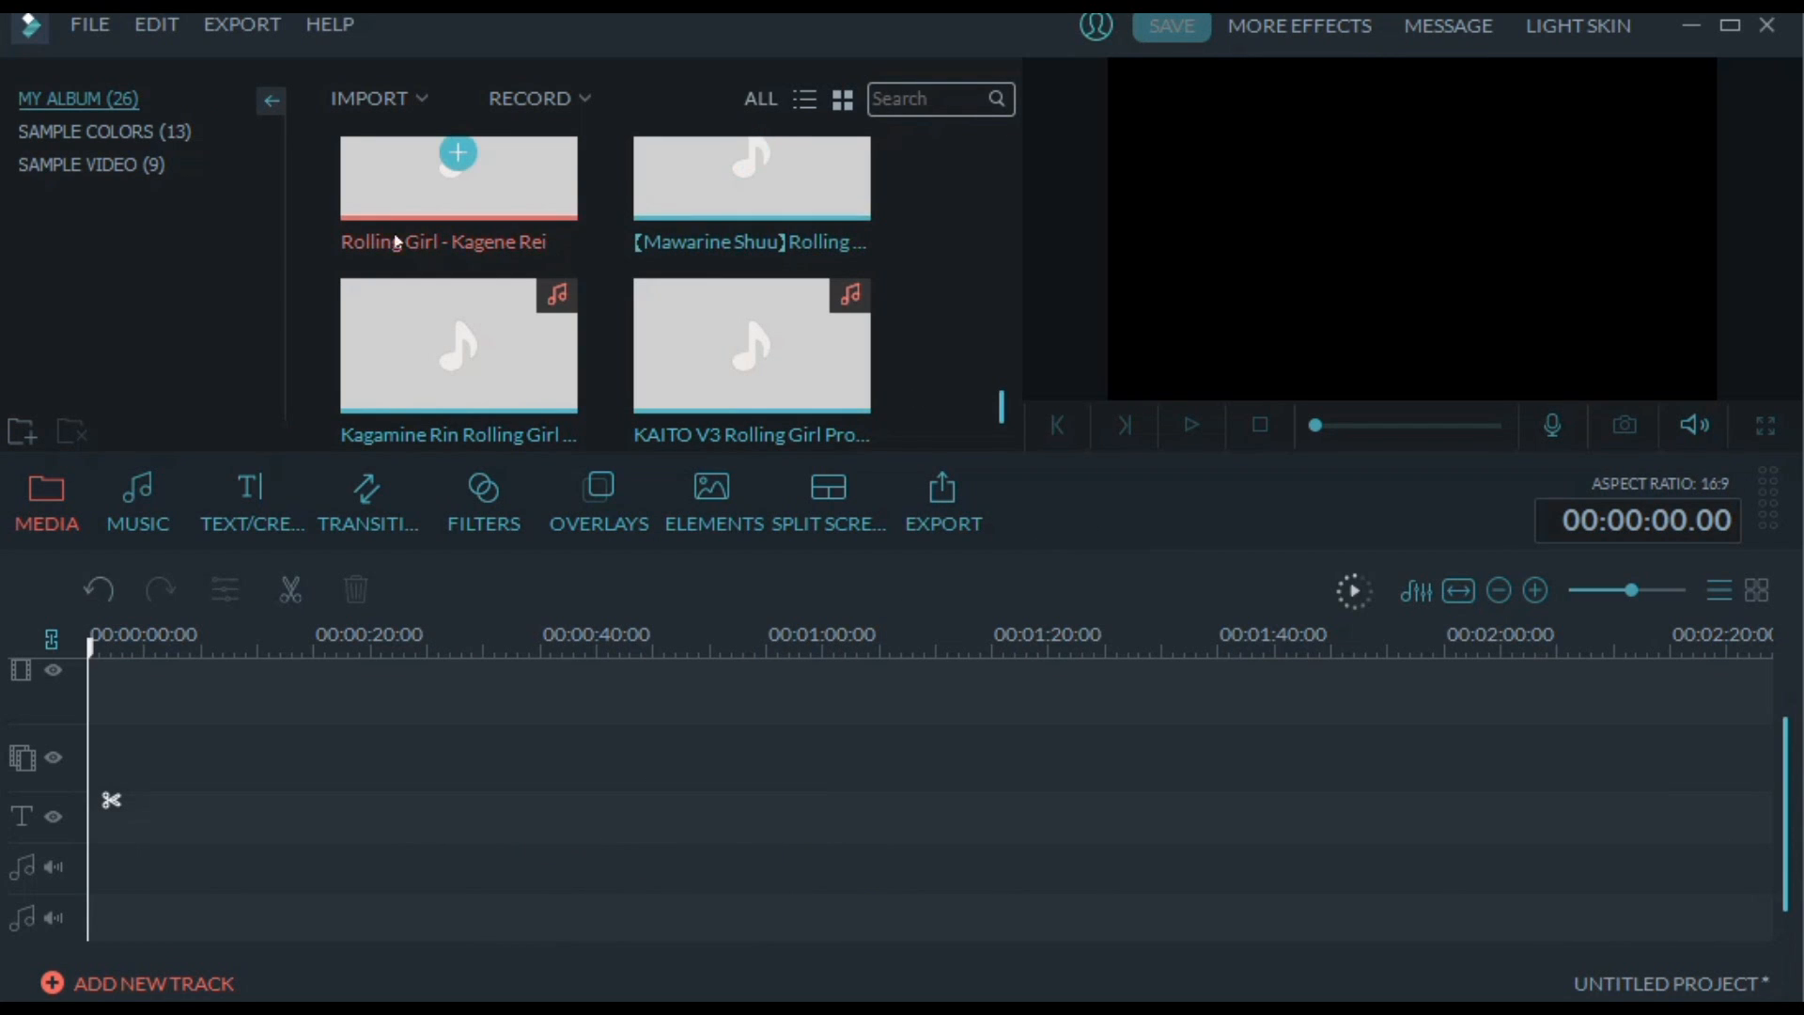
# Place "Rolling Girl - Kagene Rei" at the start of the empty audio track and lower its volume to below 31
pyautogui.moveTo(381, 195); pyautogui.dragTo(440, 787)
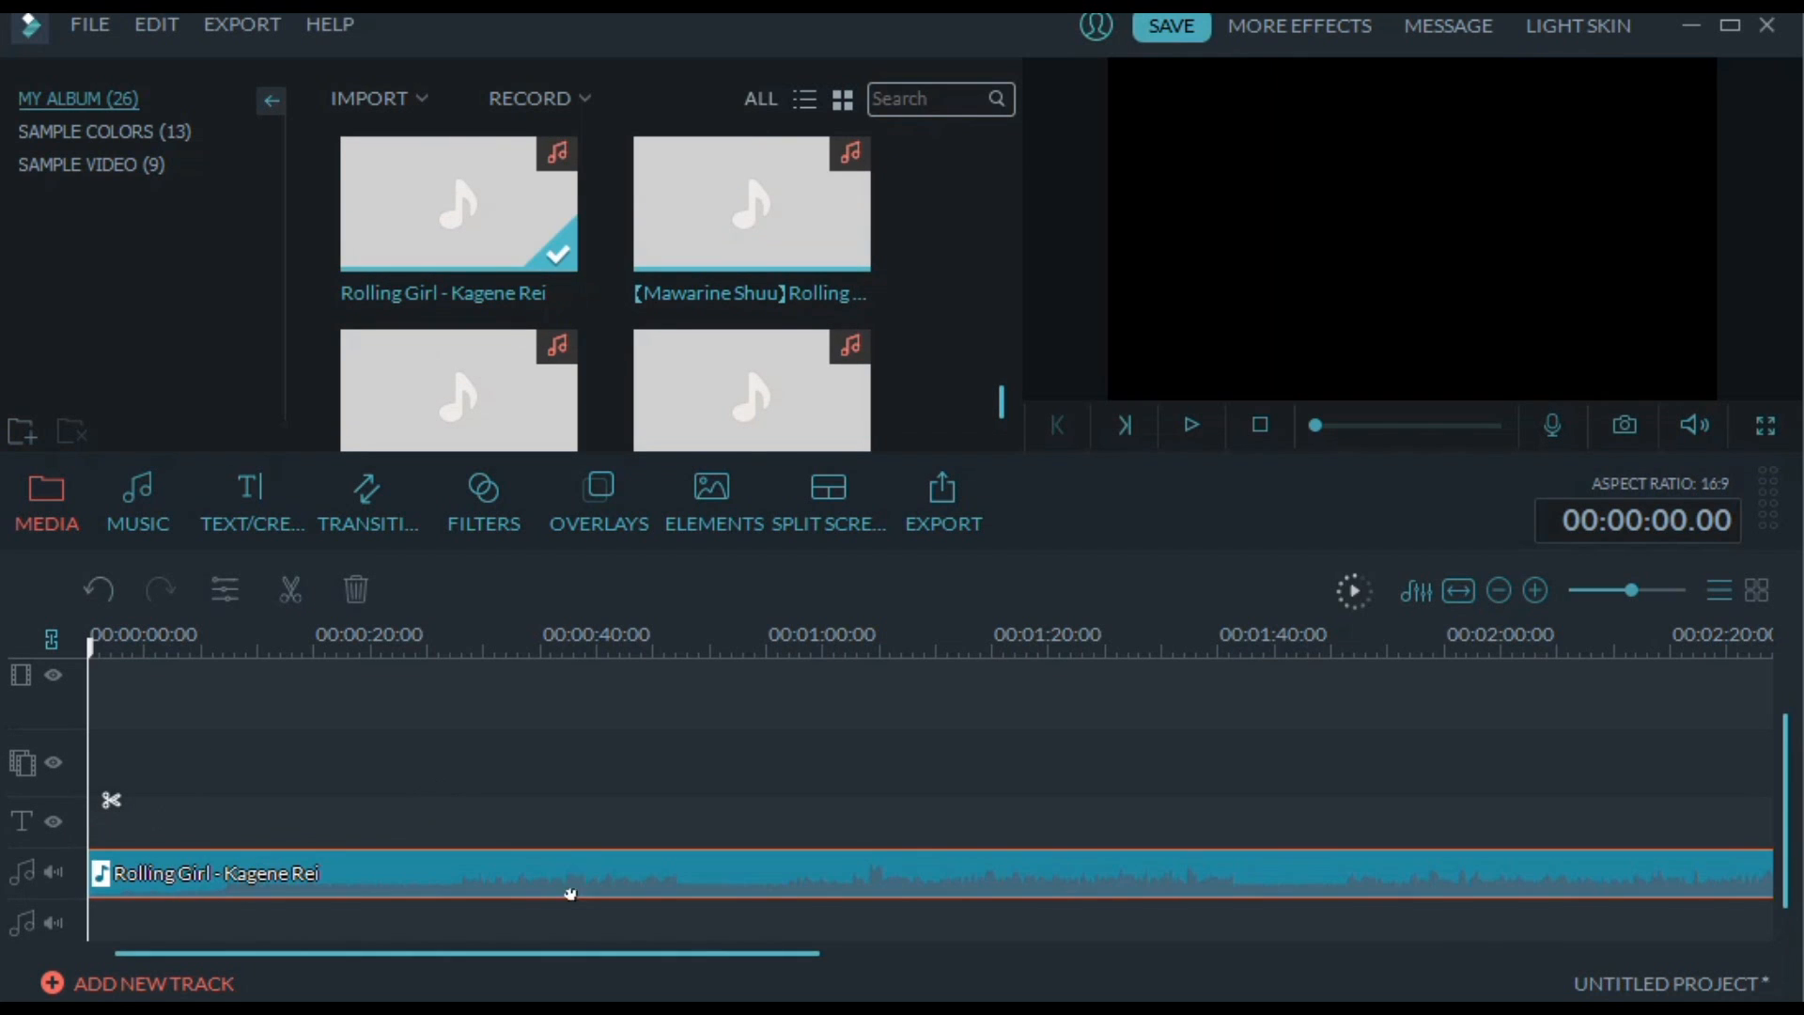
pyautogui.doubleClick(583, 874)
pyautogui.click(364, 199)
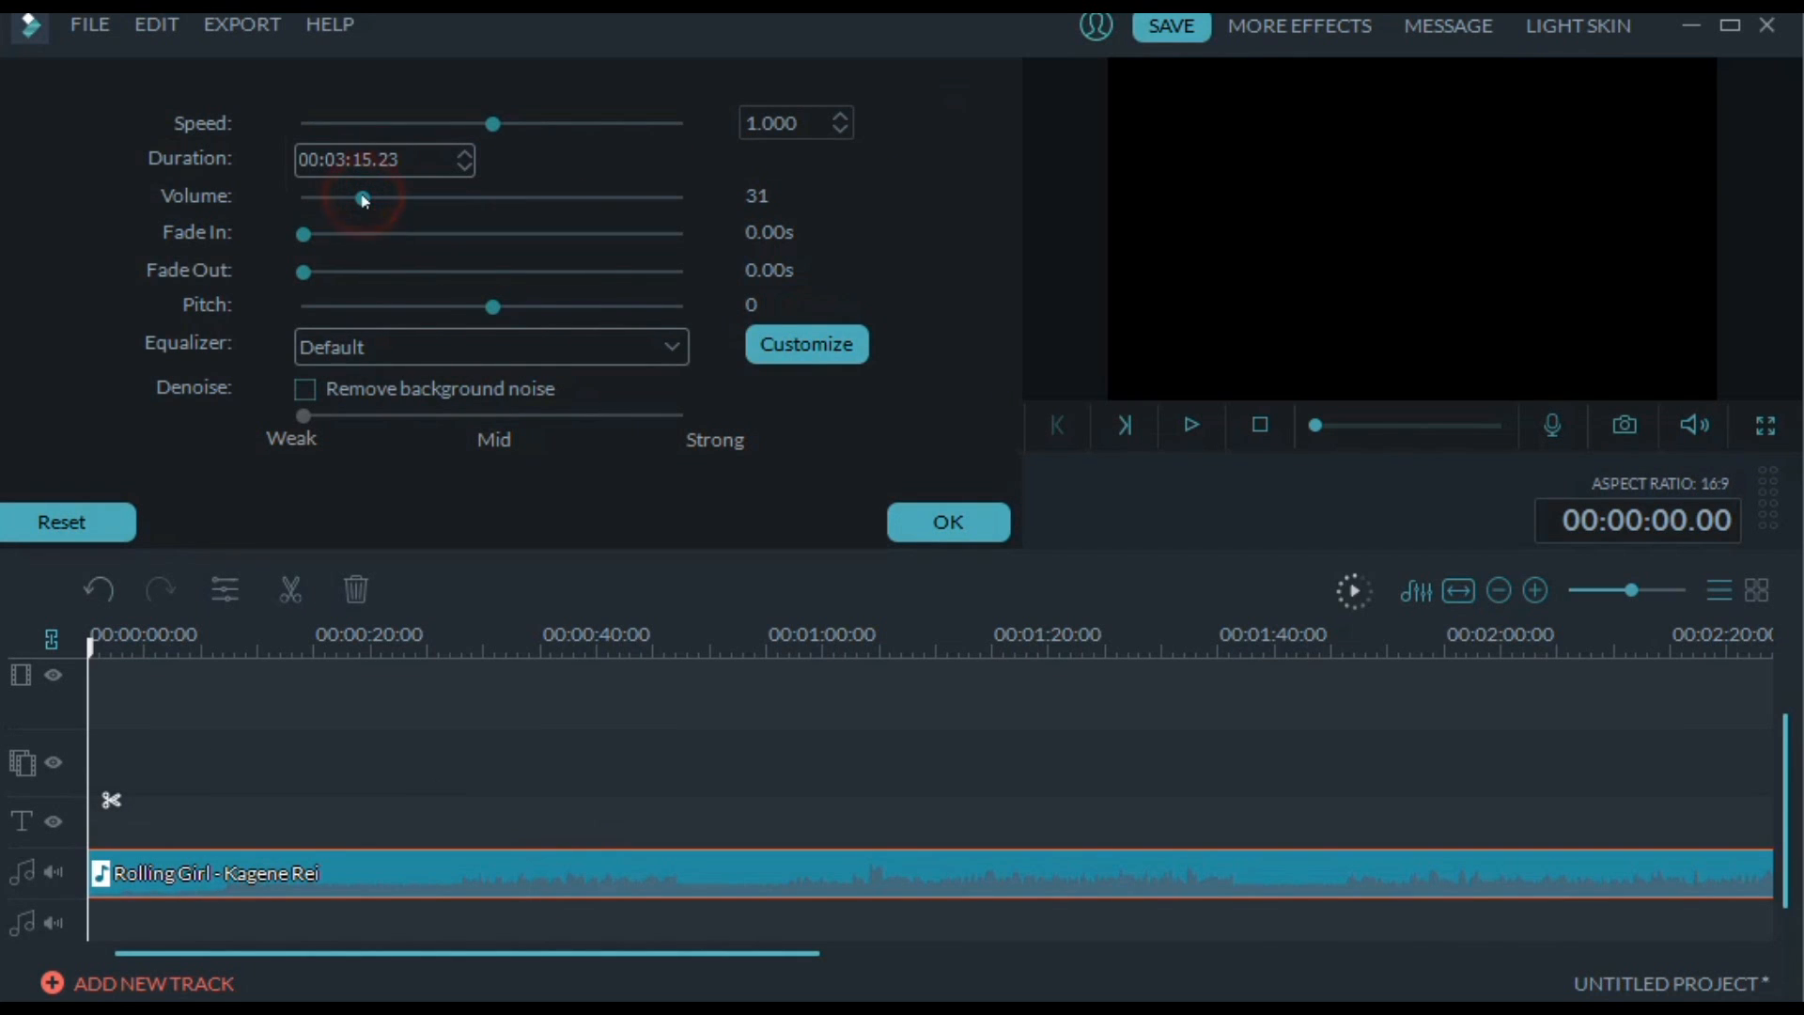
pyautogui.moveTo(364, 199); pyautogui.dragTo(347, 200)
pyautogui.click(934, 526)
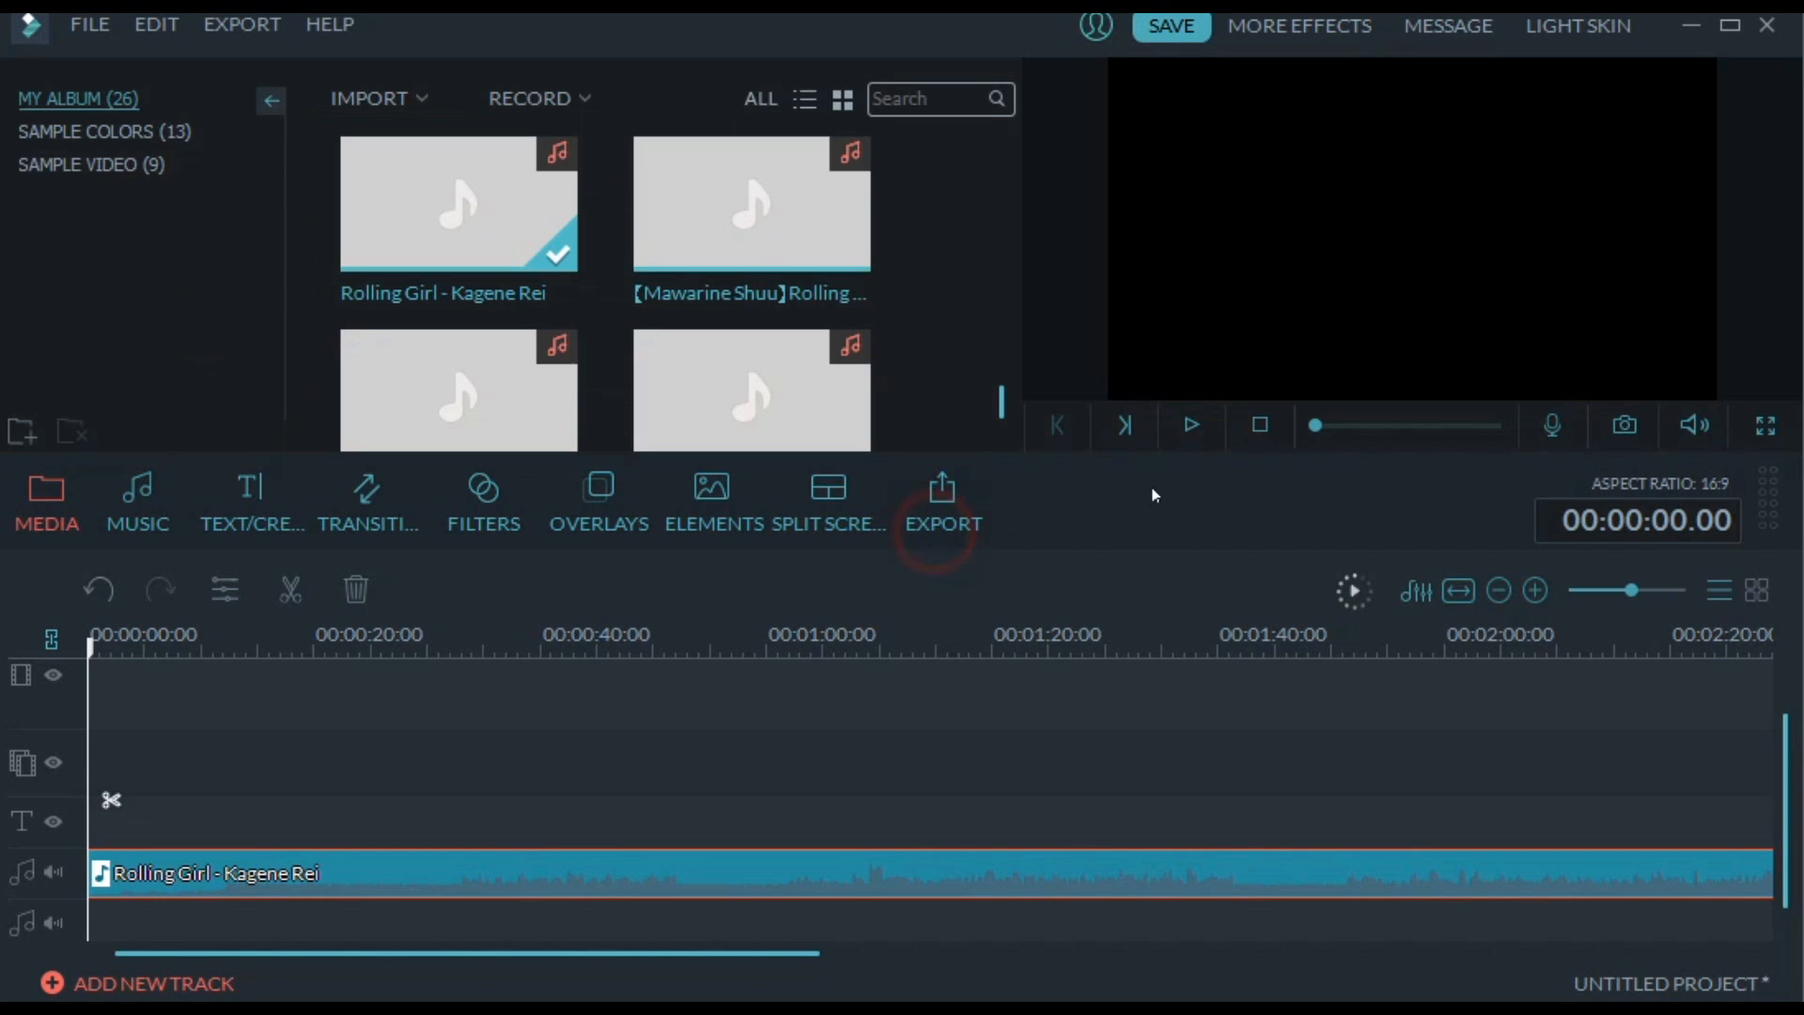
# Play the Rolling Girl - Kagene Rei clip and set its volume to 10
pyautogui.click(1191, 425)
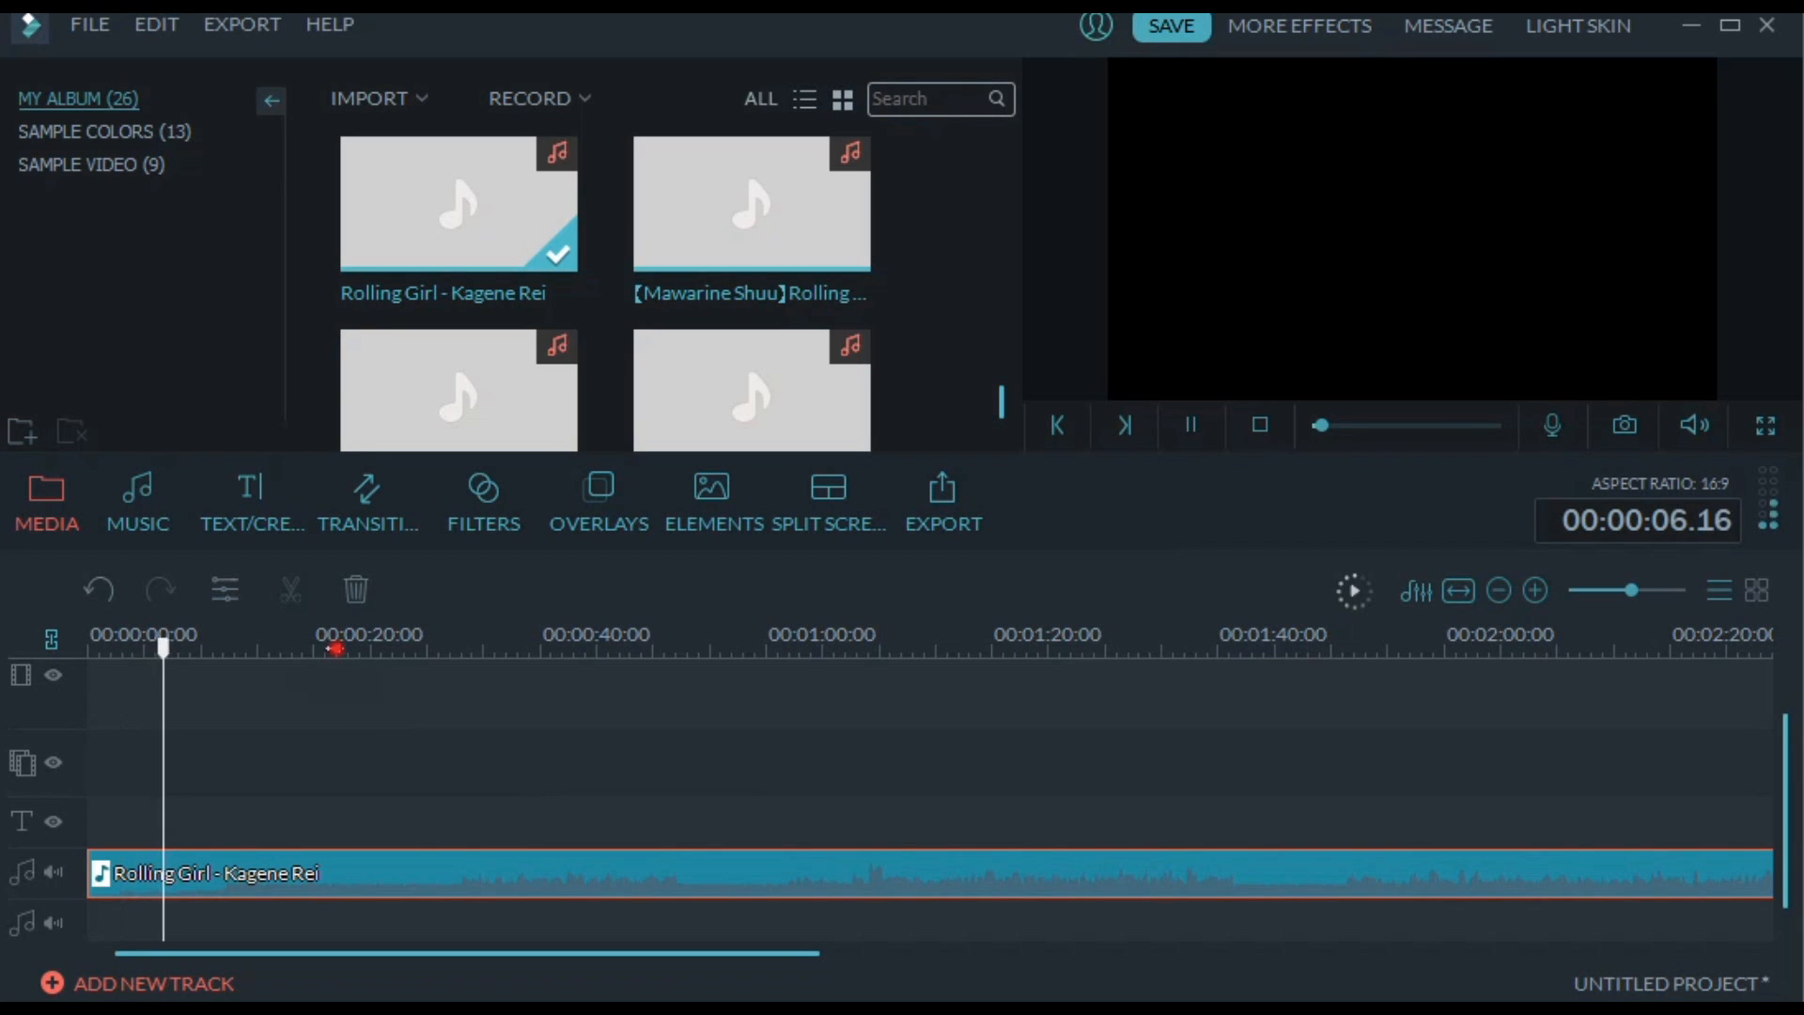
pyautogui.click(331, 695)
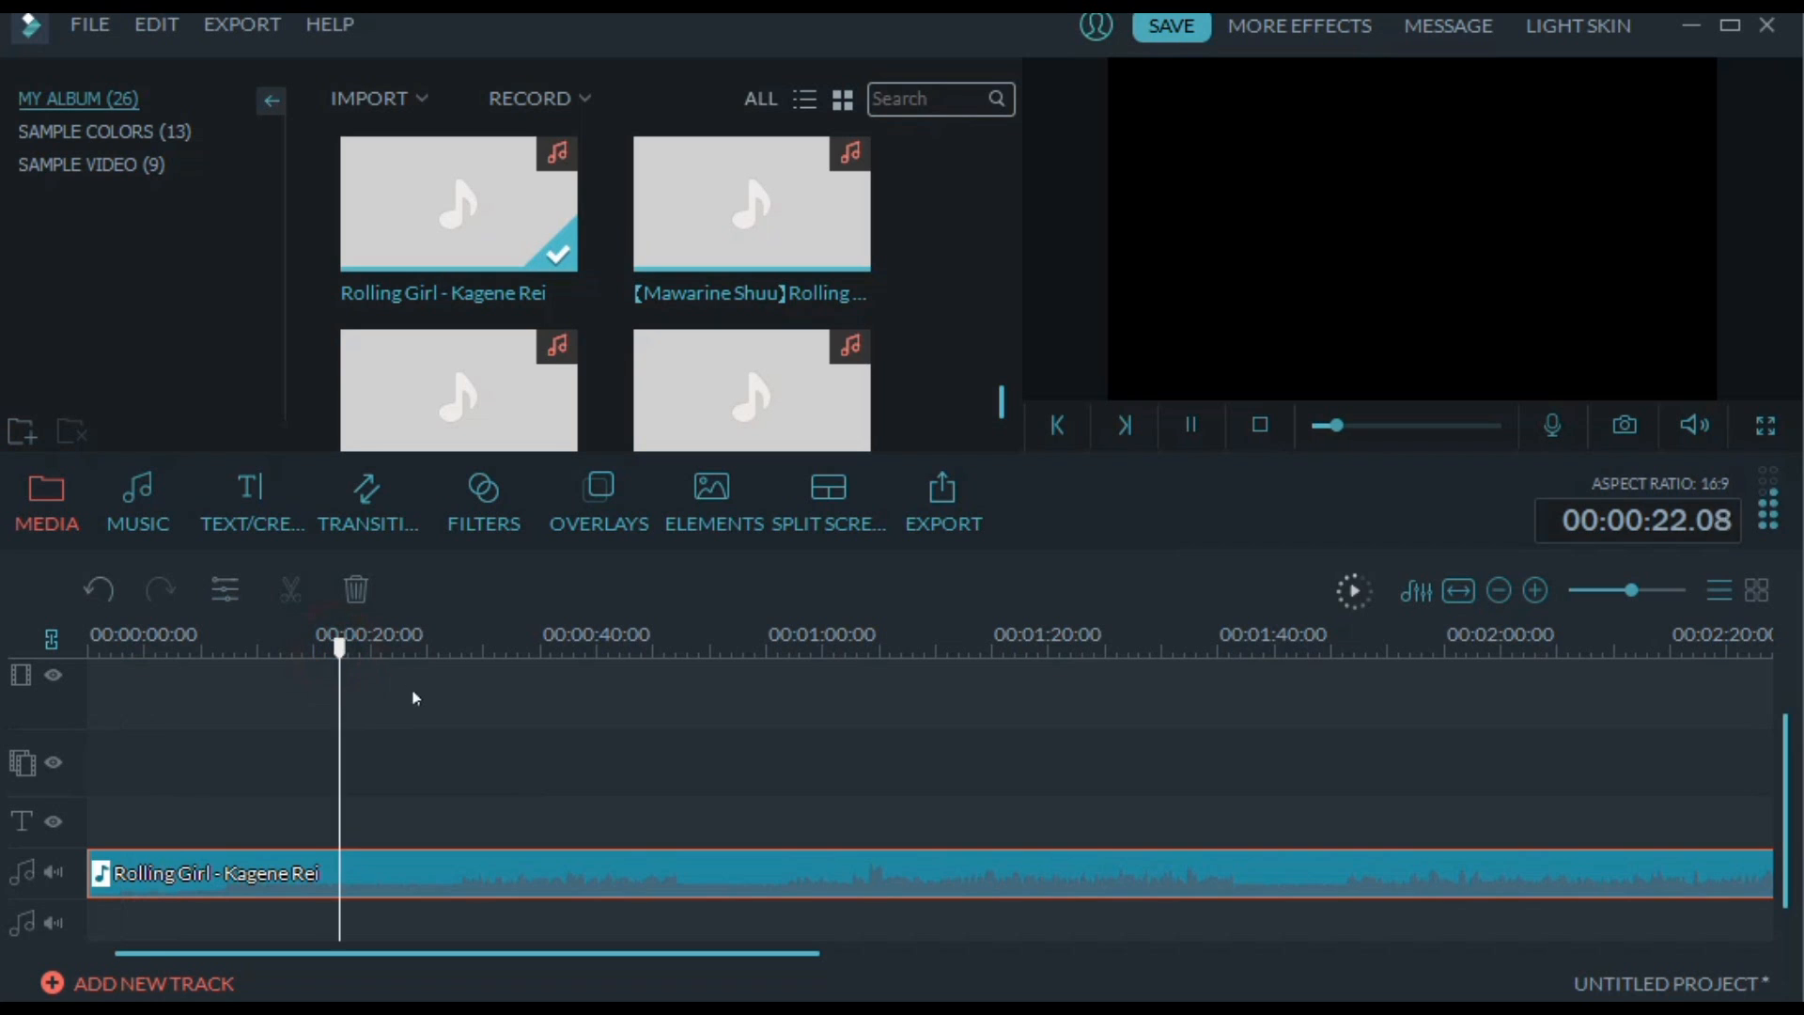
pyautogui.doubleClick(516, 860)
pyautogui.moveTo(343, 197); pyautogui.dragTo(323, 197)
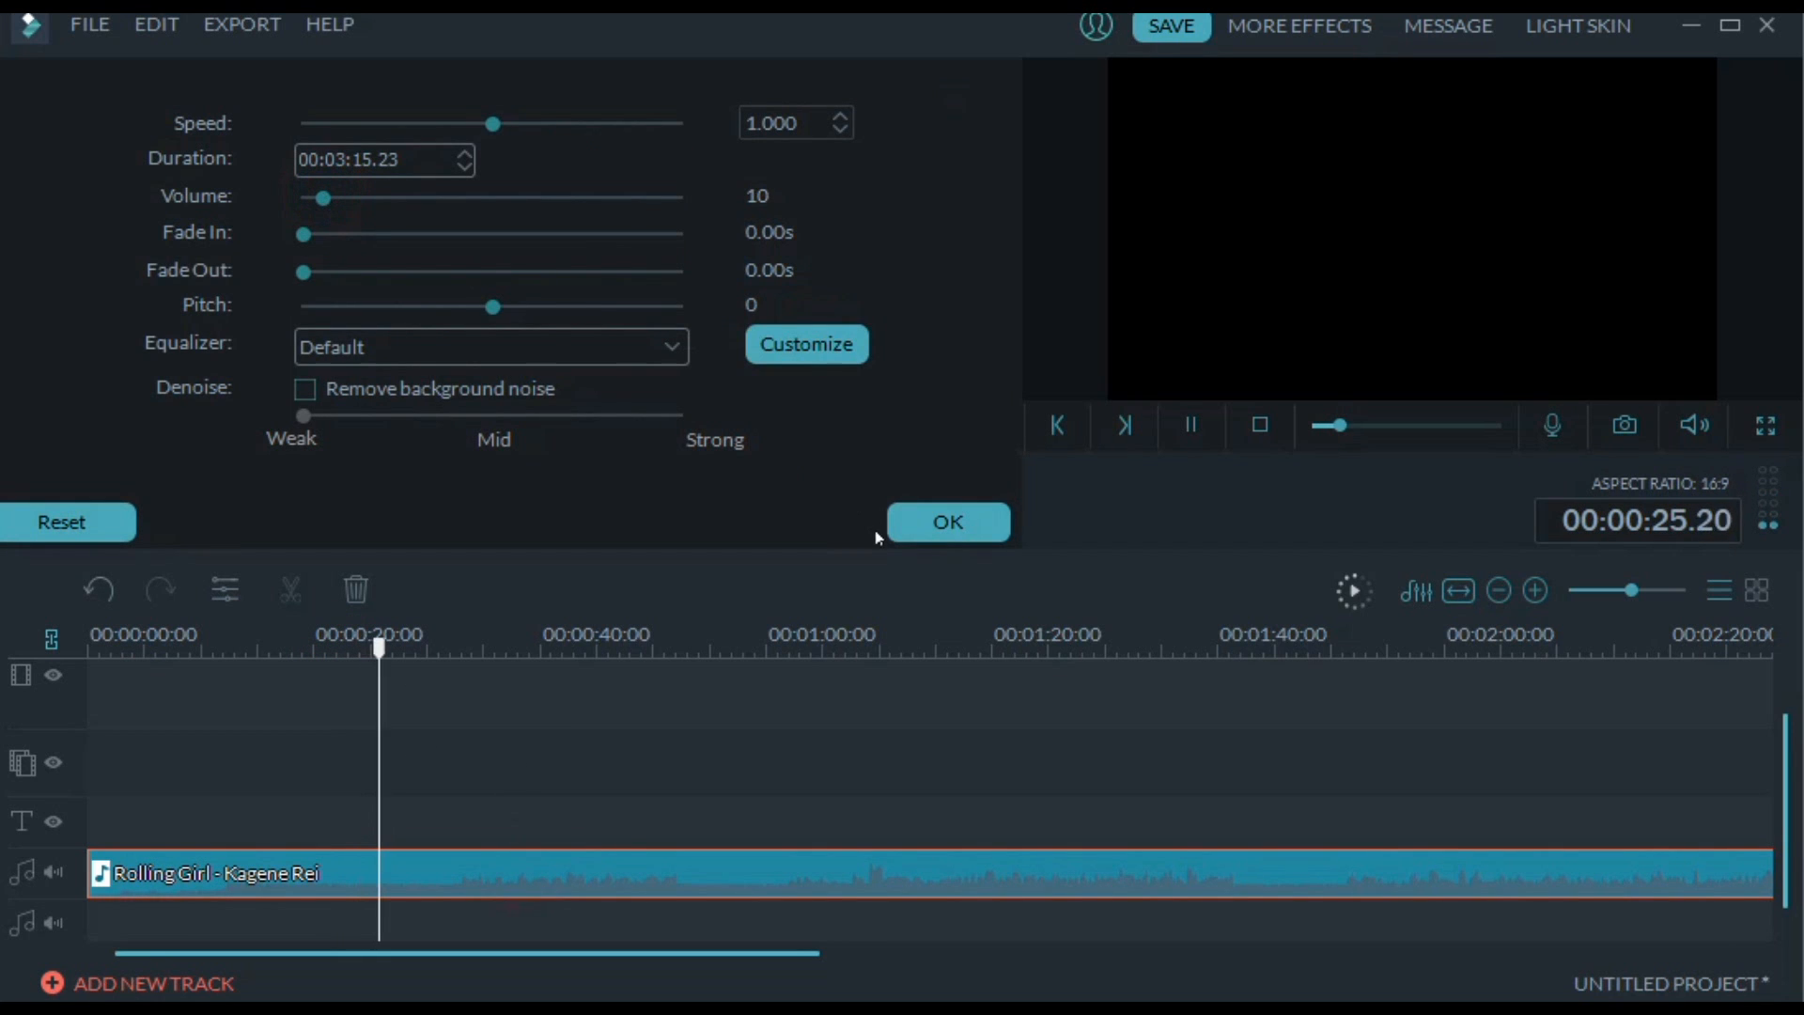
pyautogui.click(916, 527)
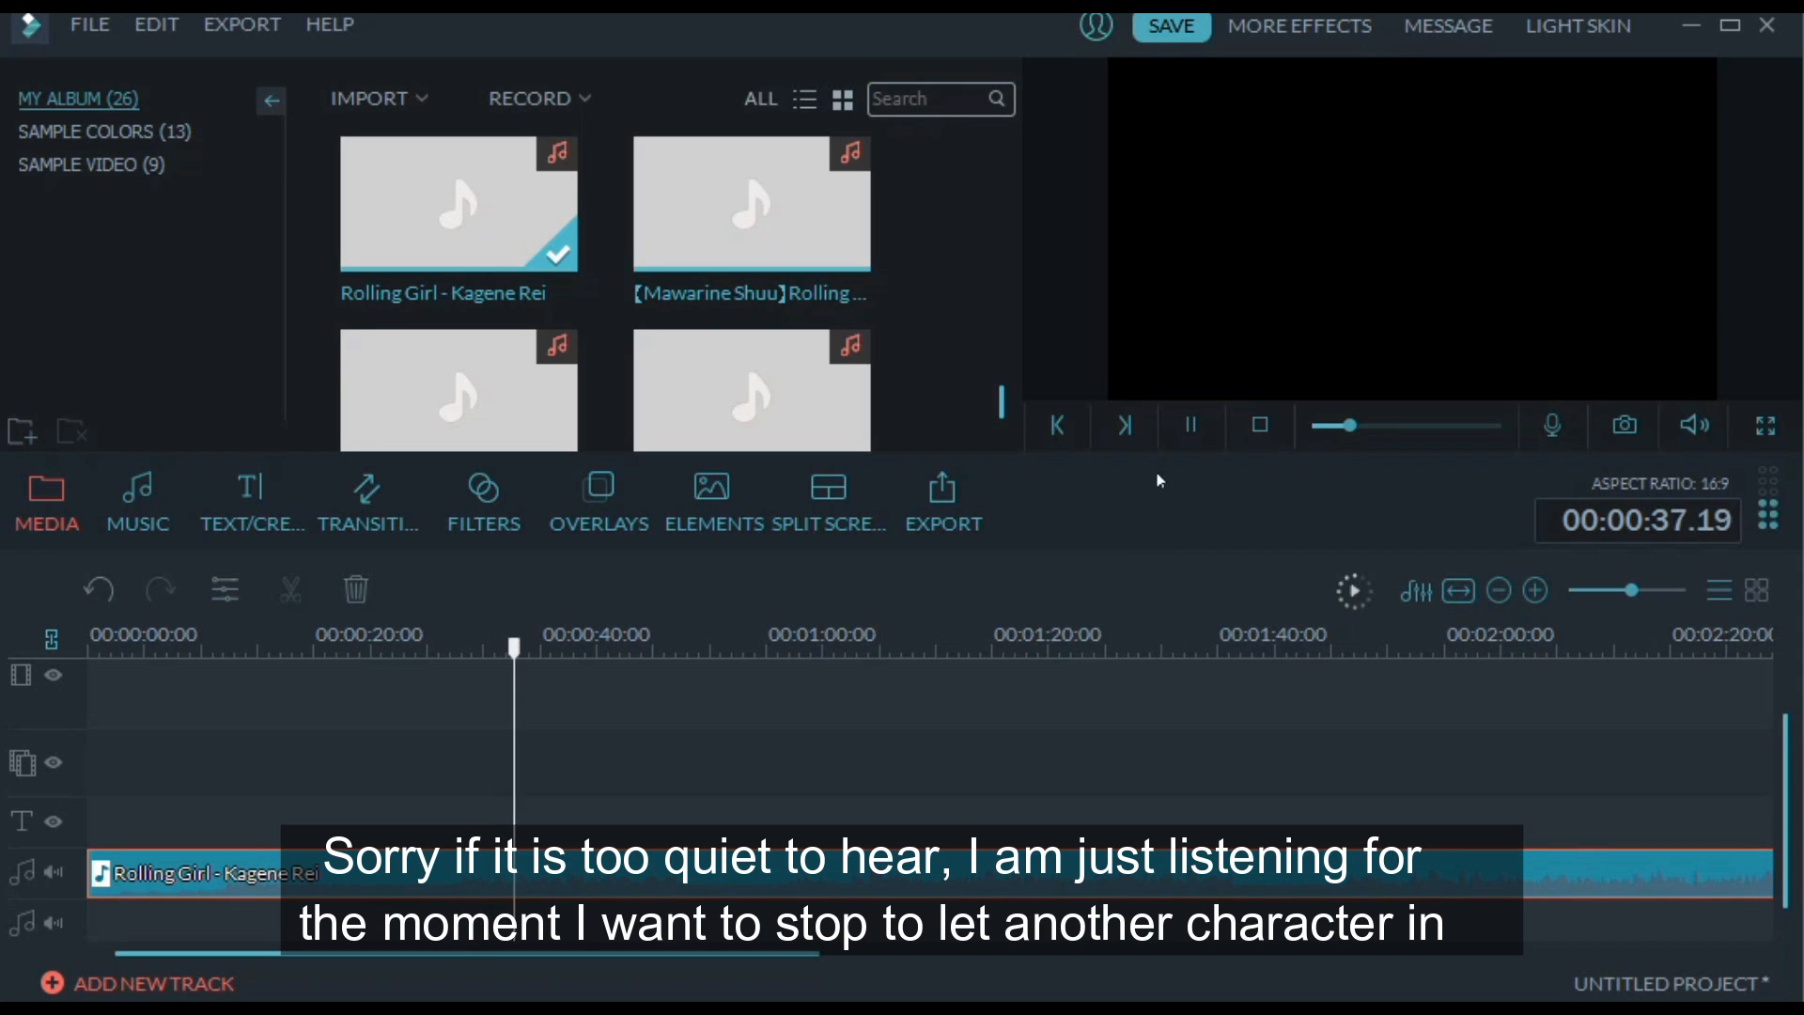
# Stop playback at 00:00:41.23, split the Kagene Rei clip there and move the second part to the second audio track at 00:02:47.08
pyautogui.click(1192, 430)
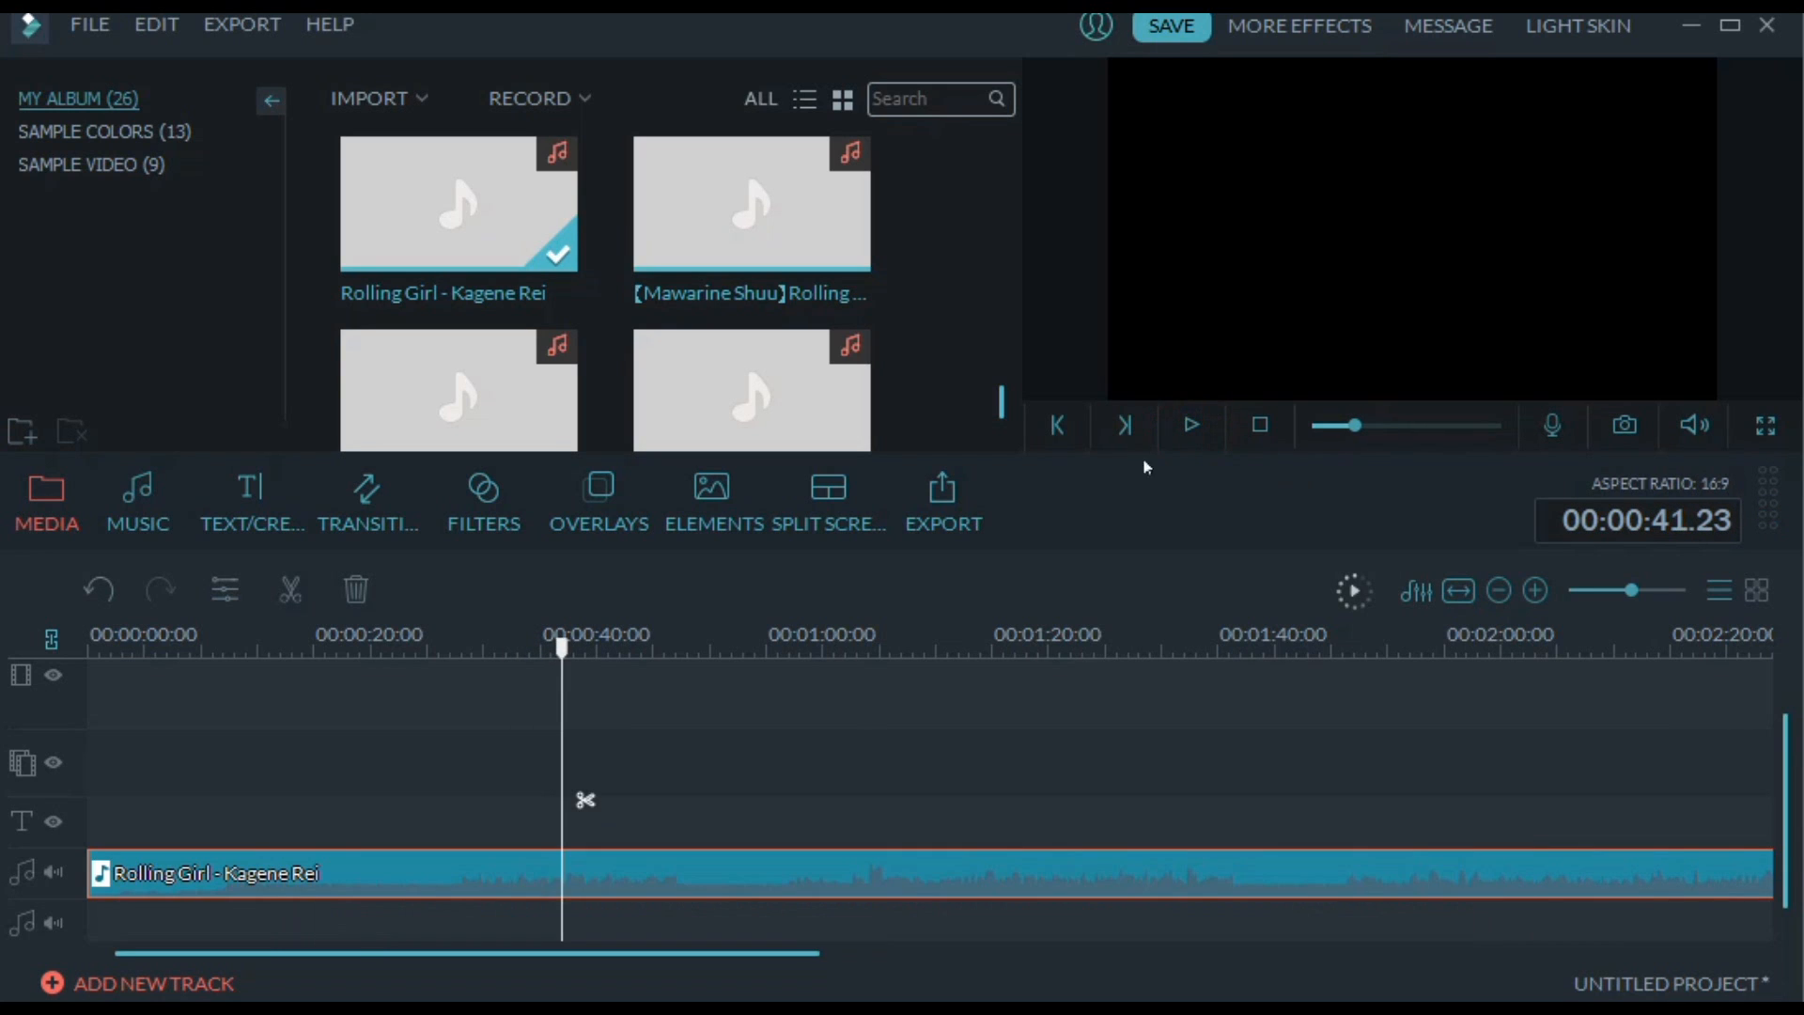
pyautogui.rightClick(586, 881)
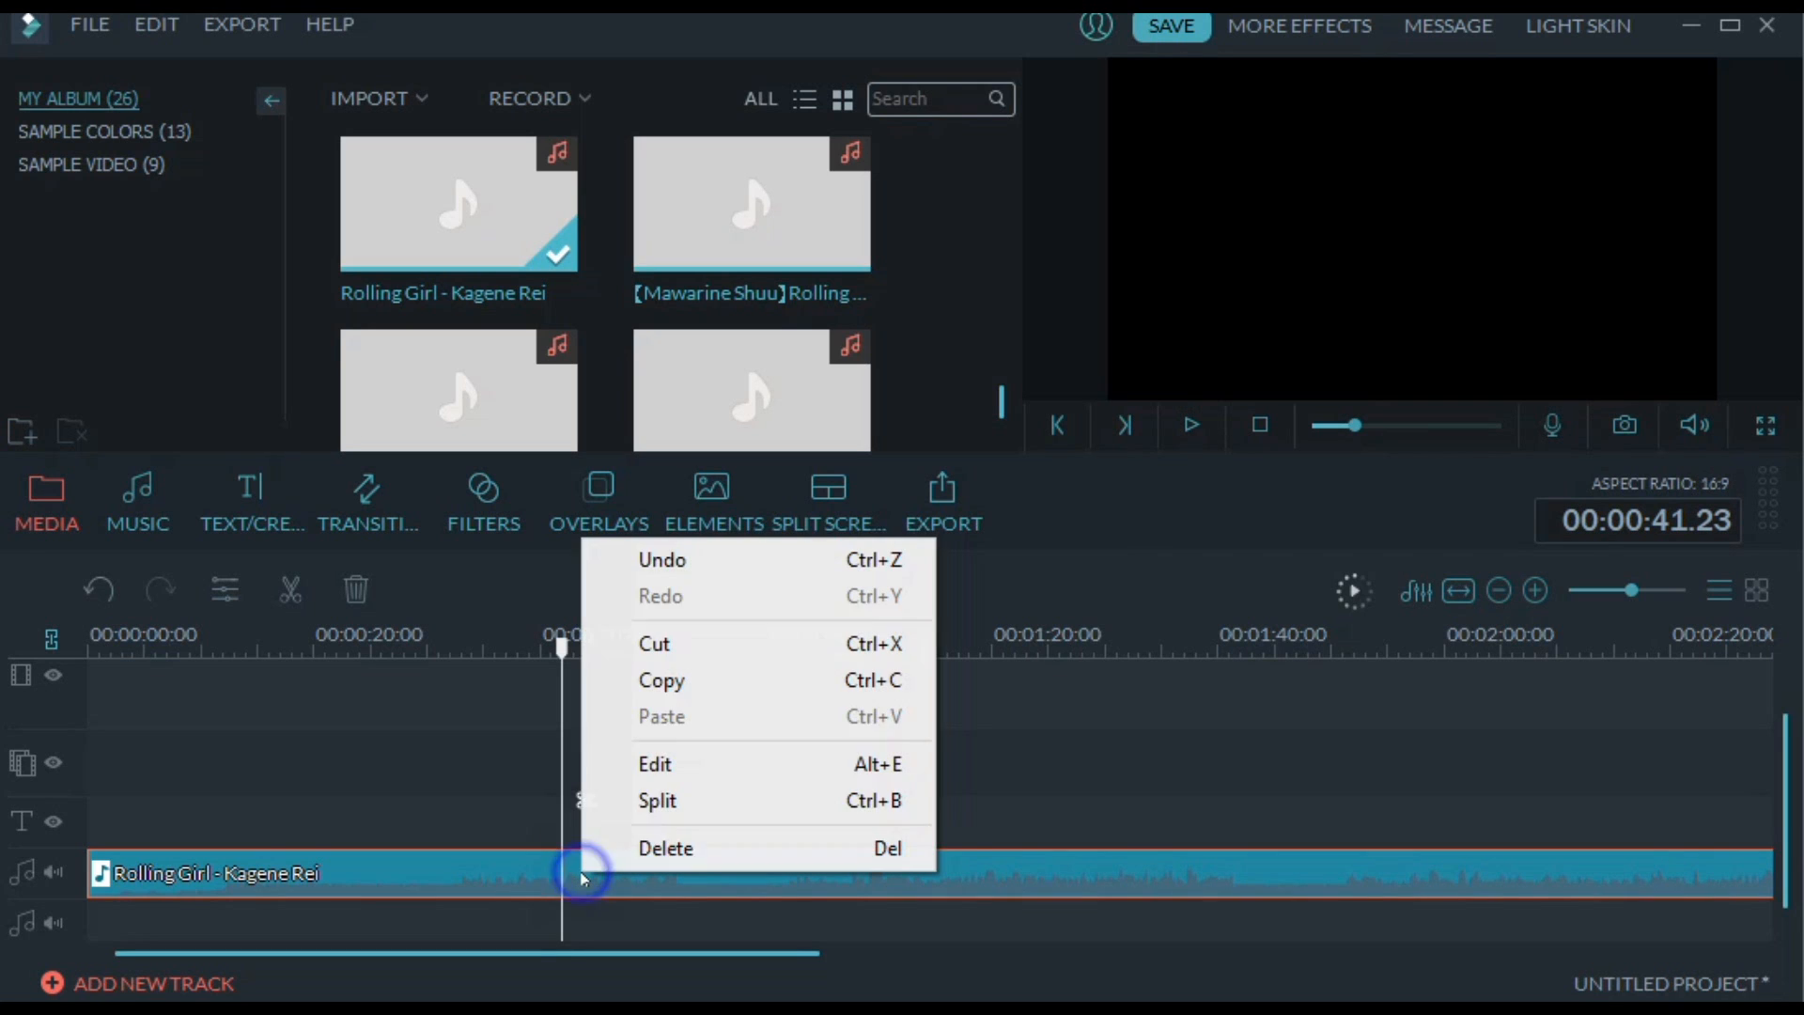
pyautogui.click(658, 799)
pyautogui.moveTo(565, 843); pyautogui.dragTo(1575, 921)
pyautogui.moveTo(733, 953); pyautogui.dragTo(994, 951)
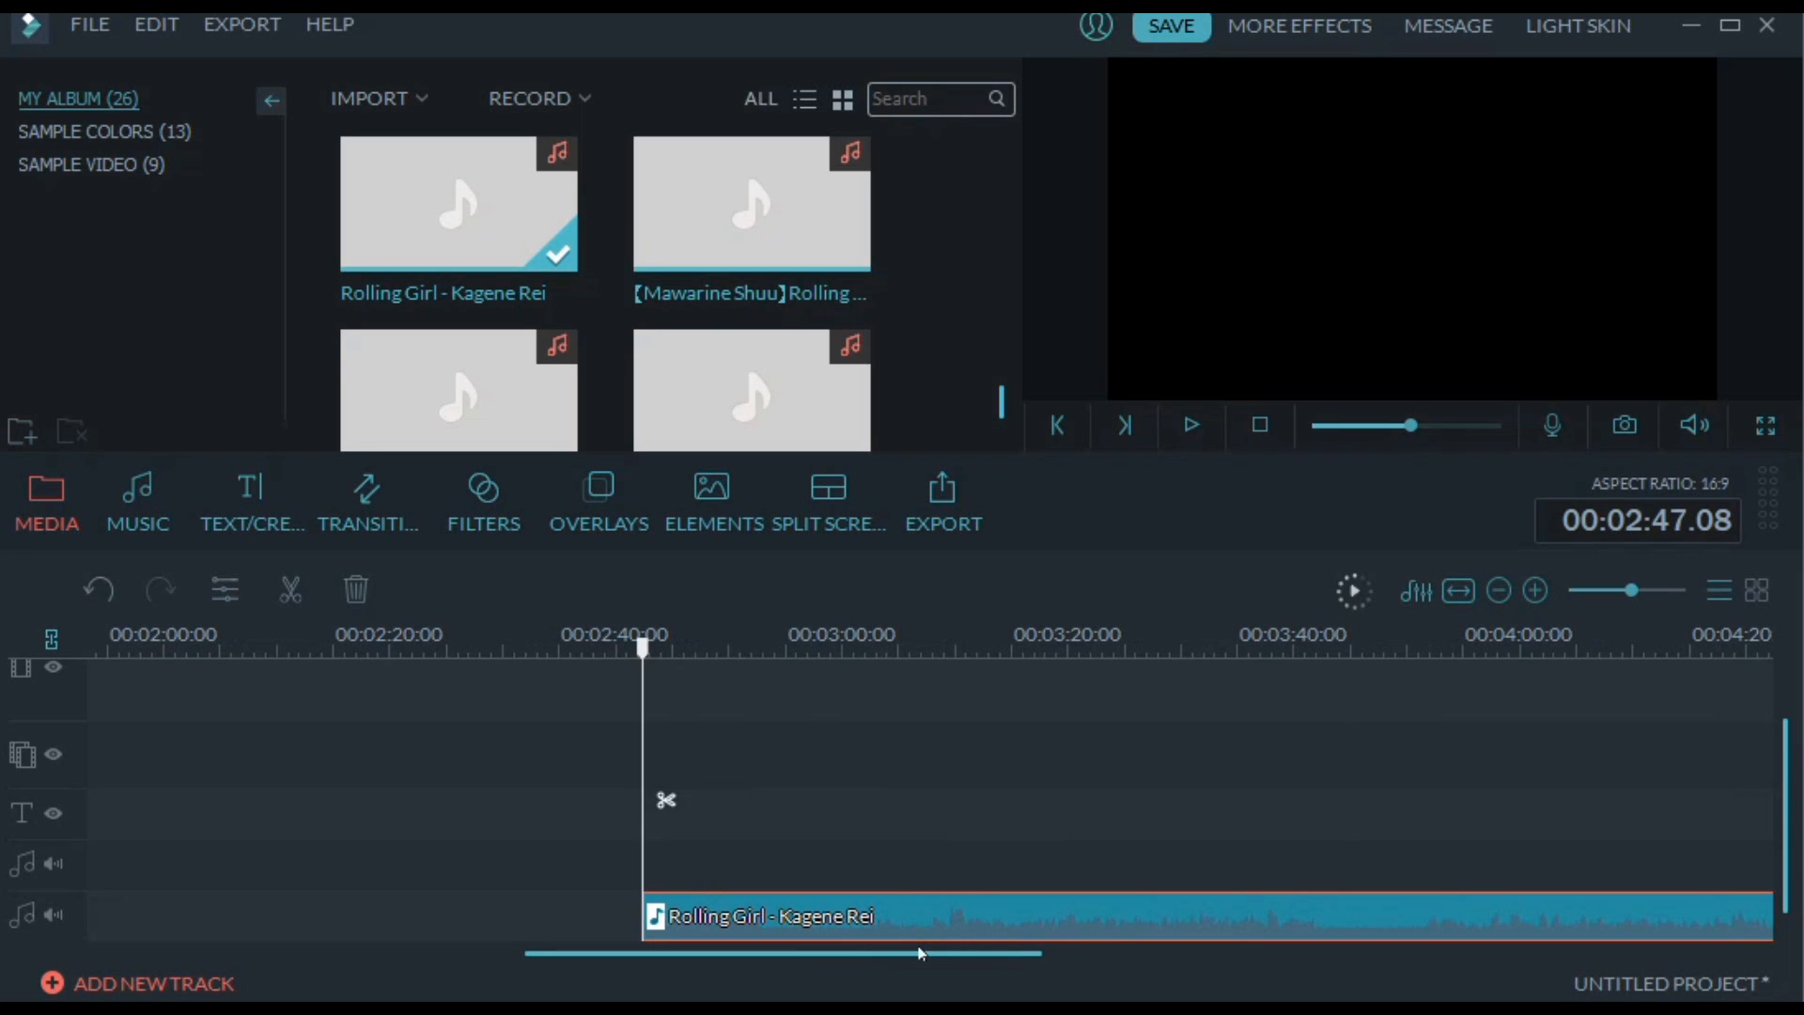
pyautogui.moveTo(831, 959); pyautogui.dragTo(355, 966)
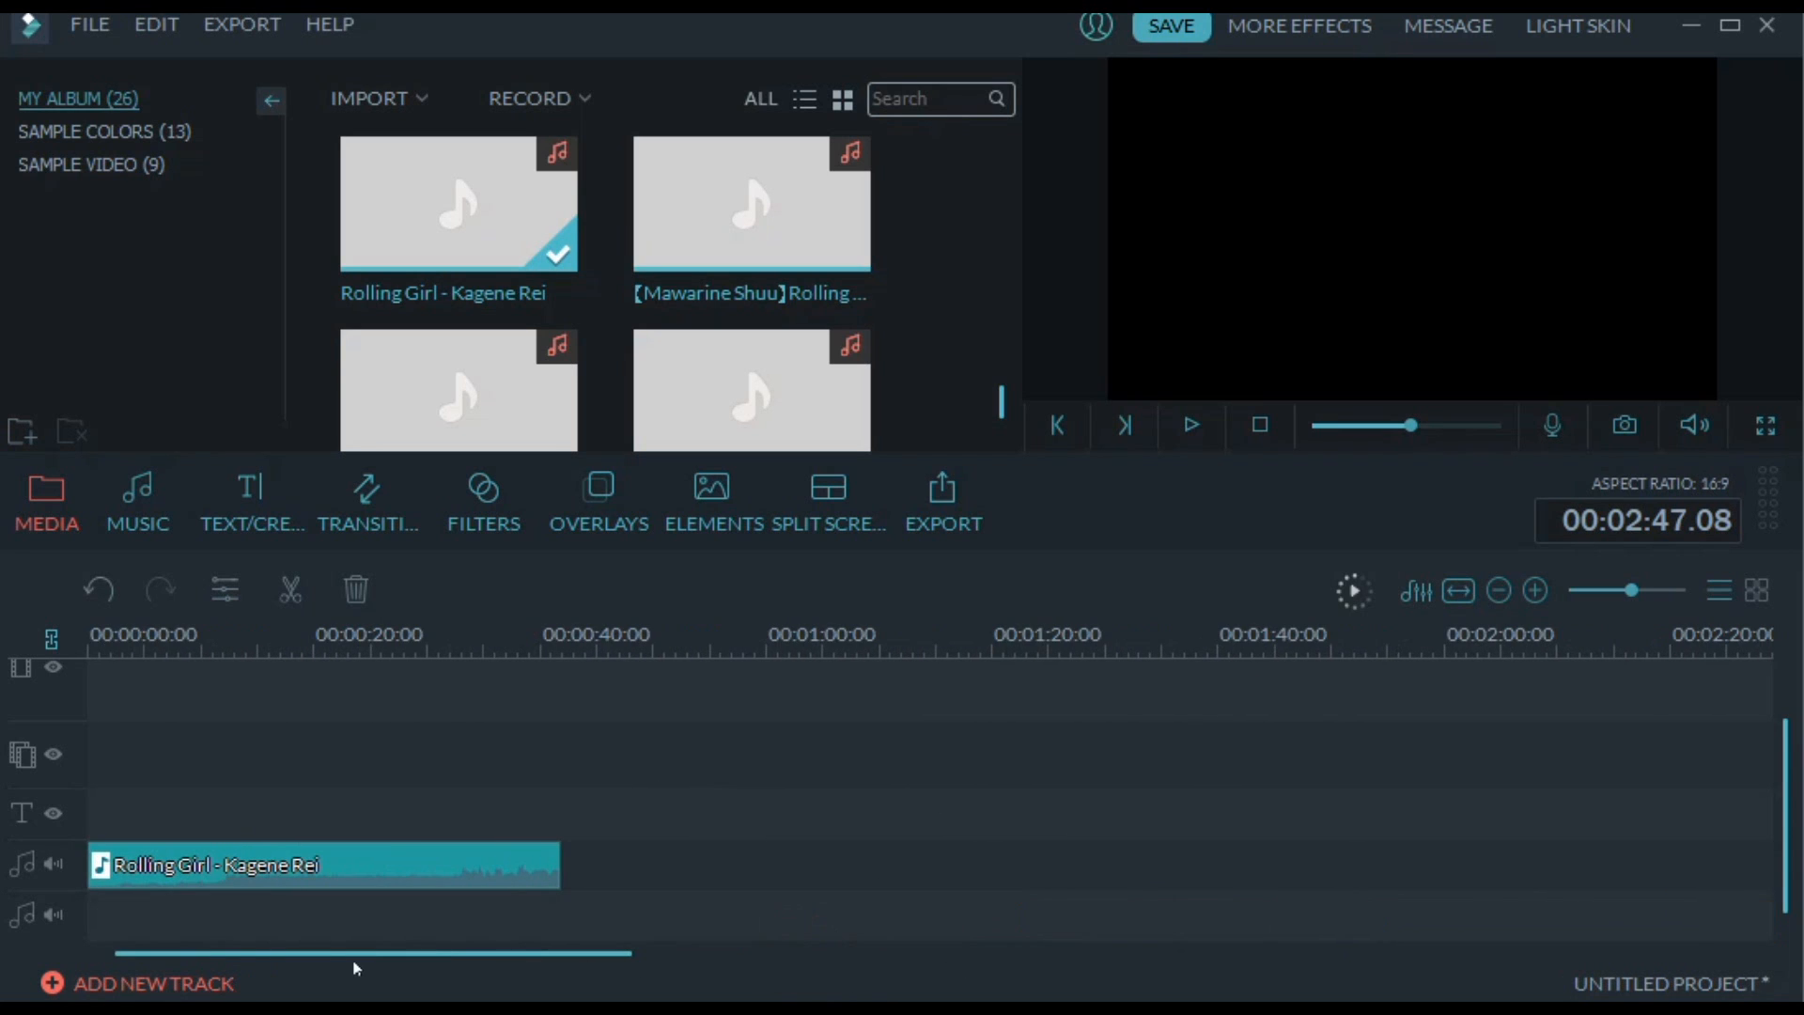
# Check the music track options in the track manager and keep the count at 2
pyautogui.click(424, 875)
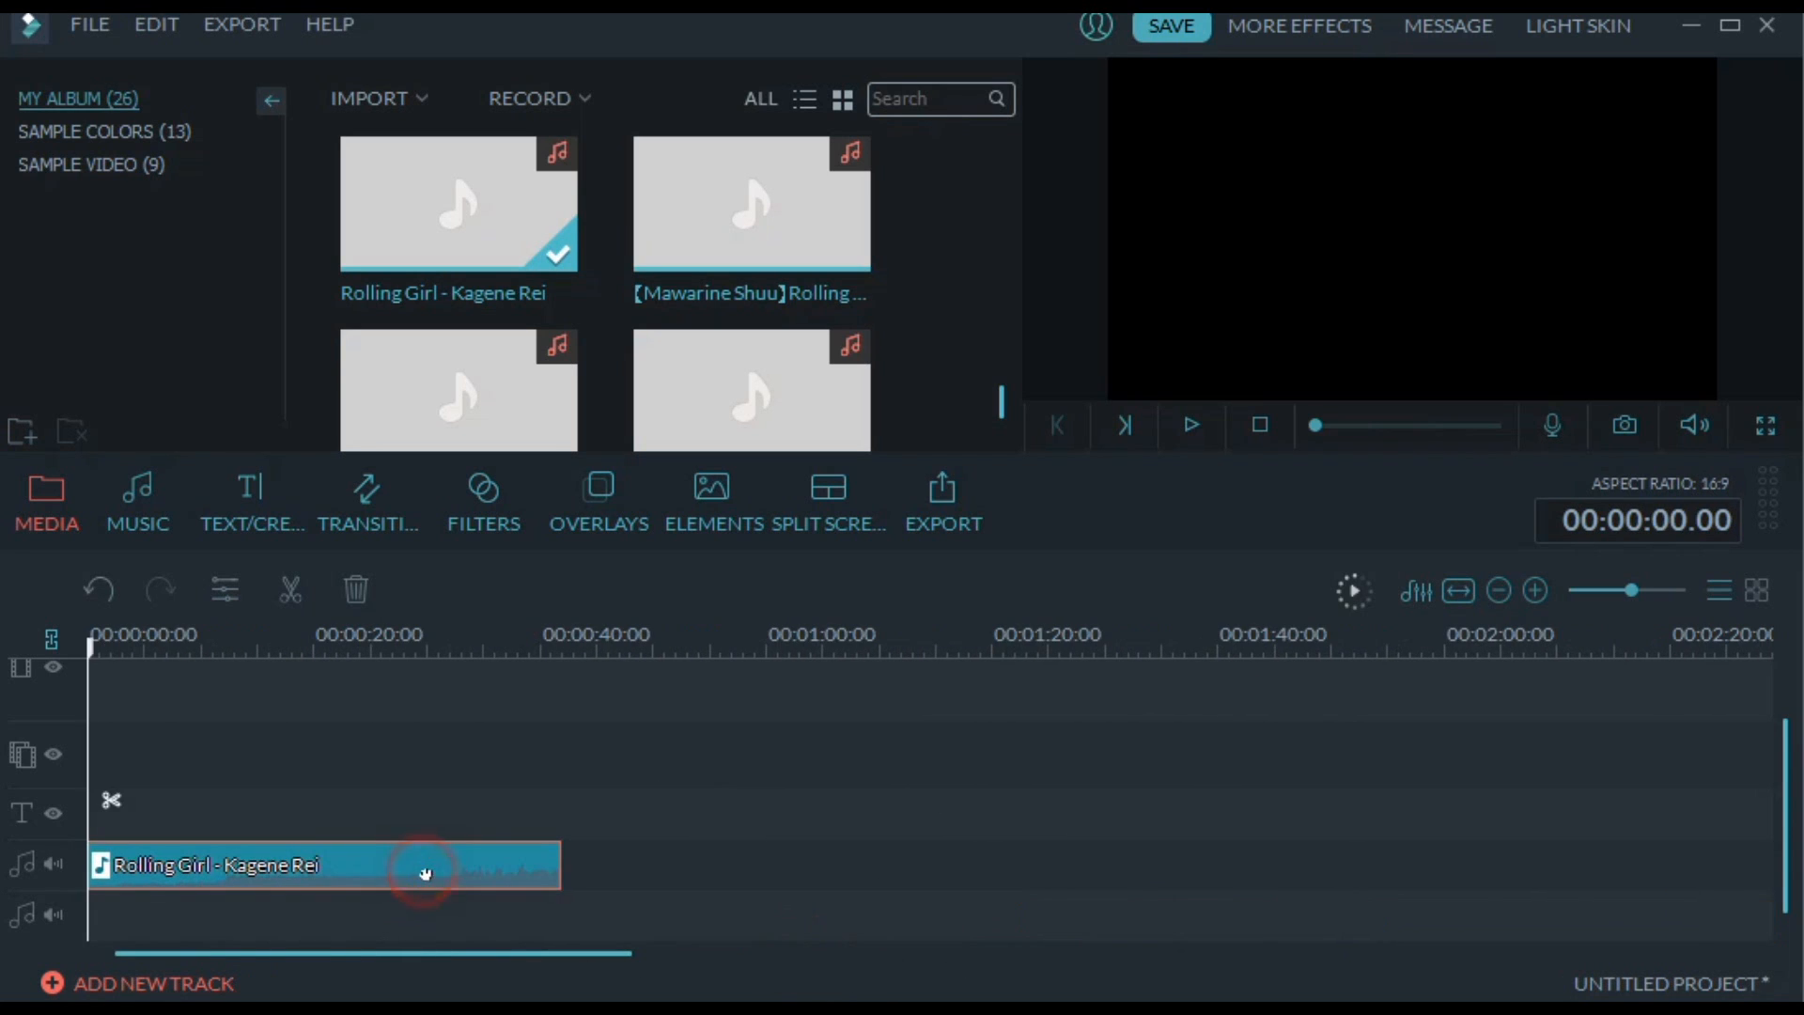
pyautogui.click(465, 630)
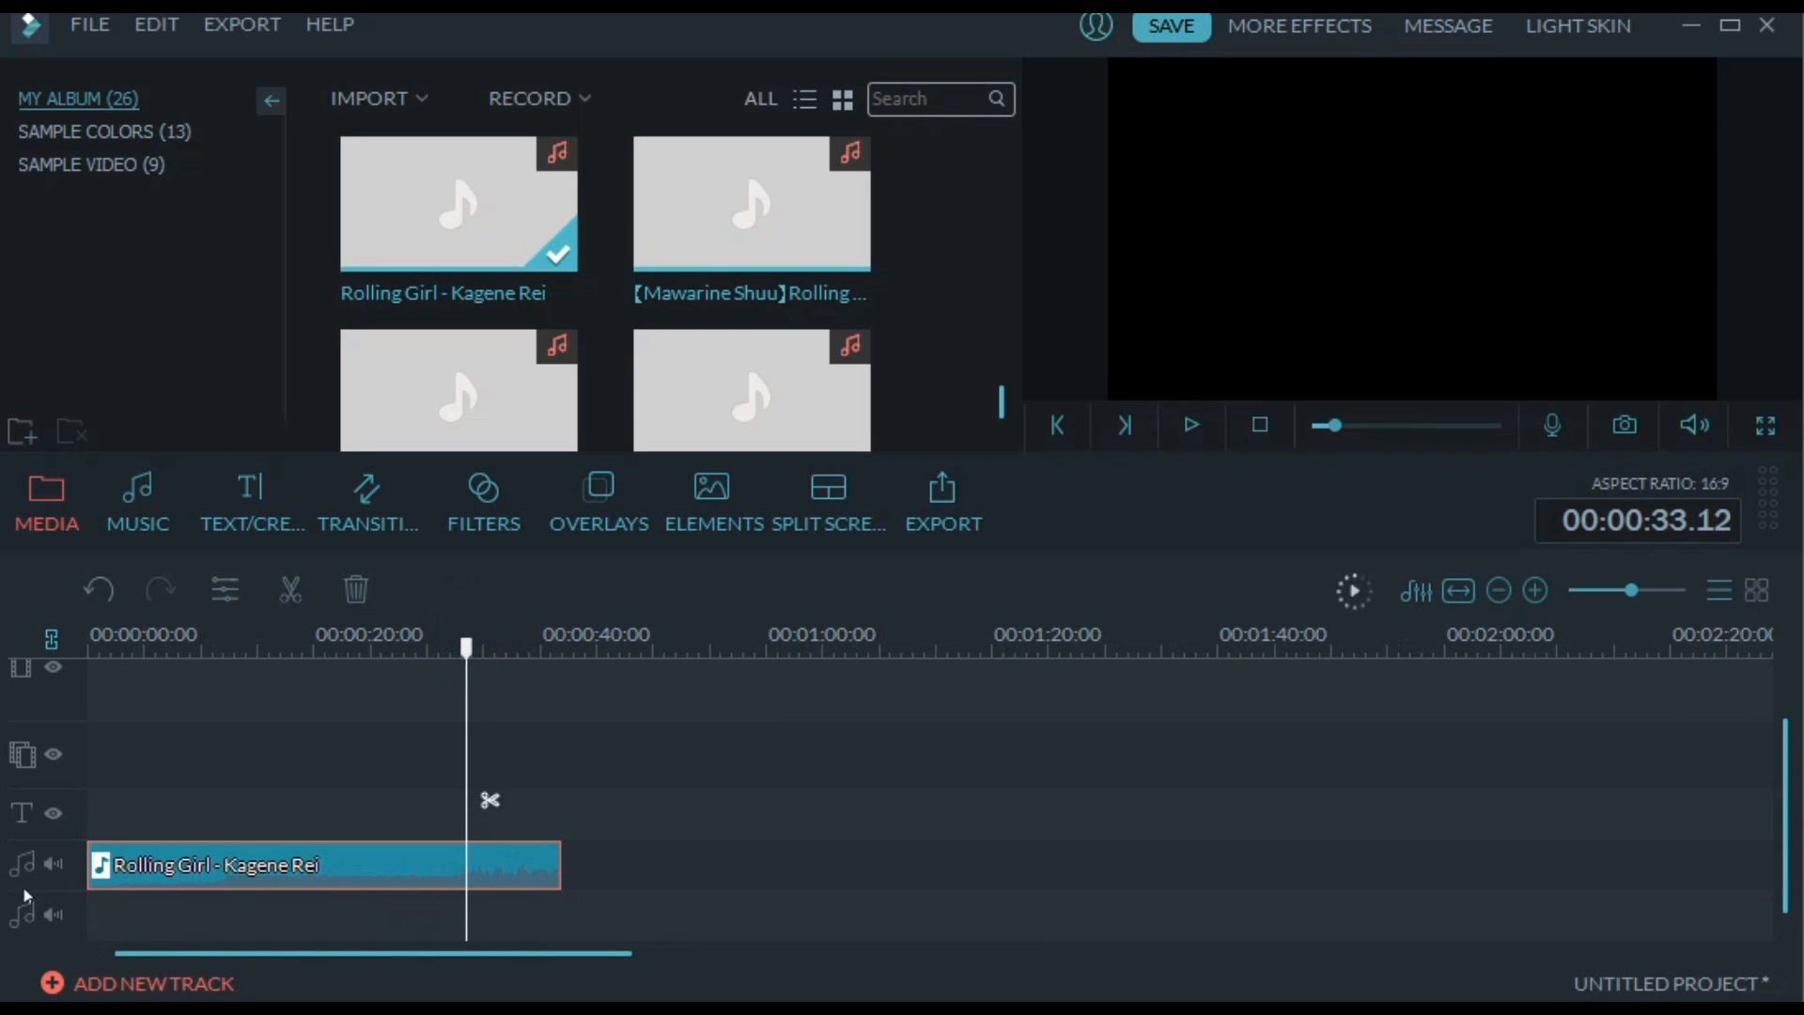
pyautogui.click(99, 984)
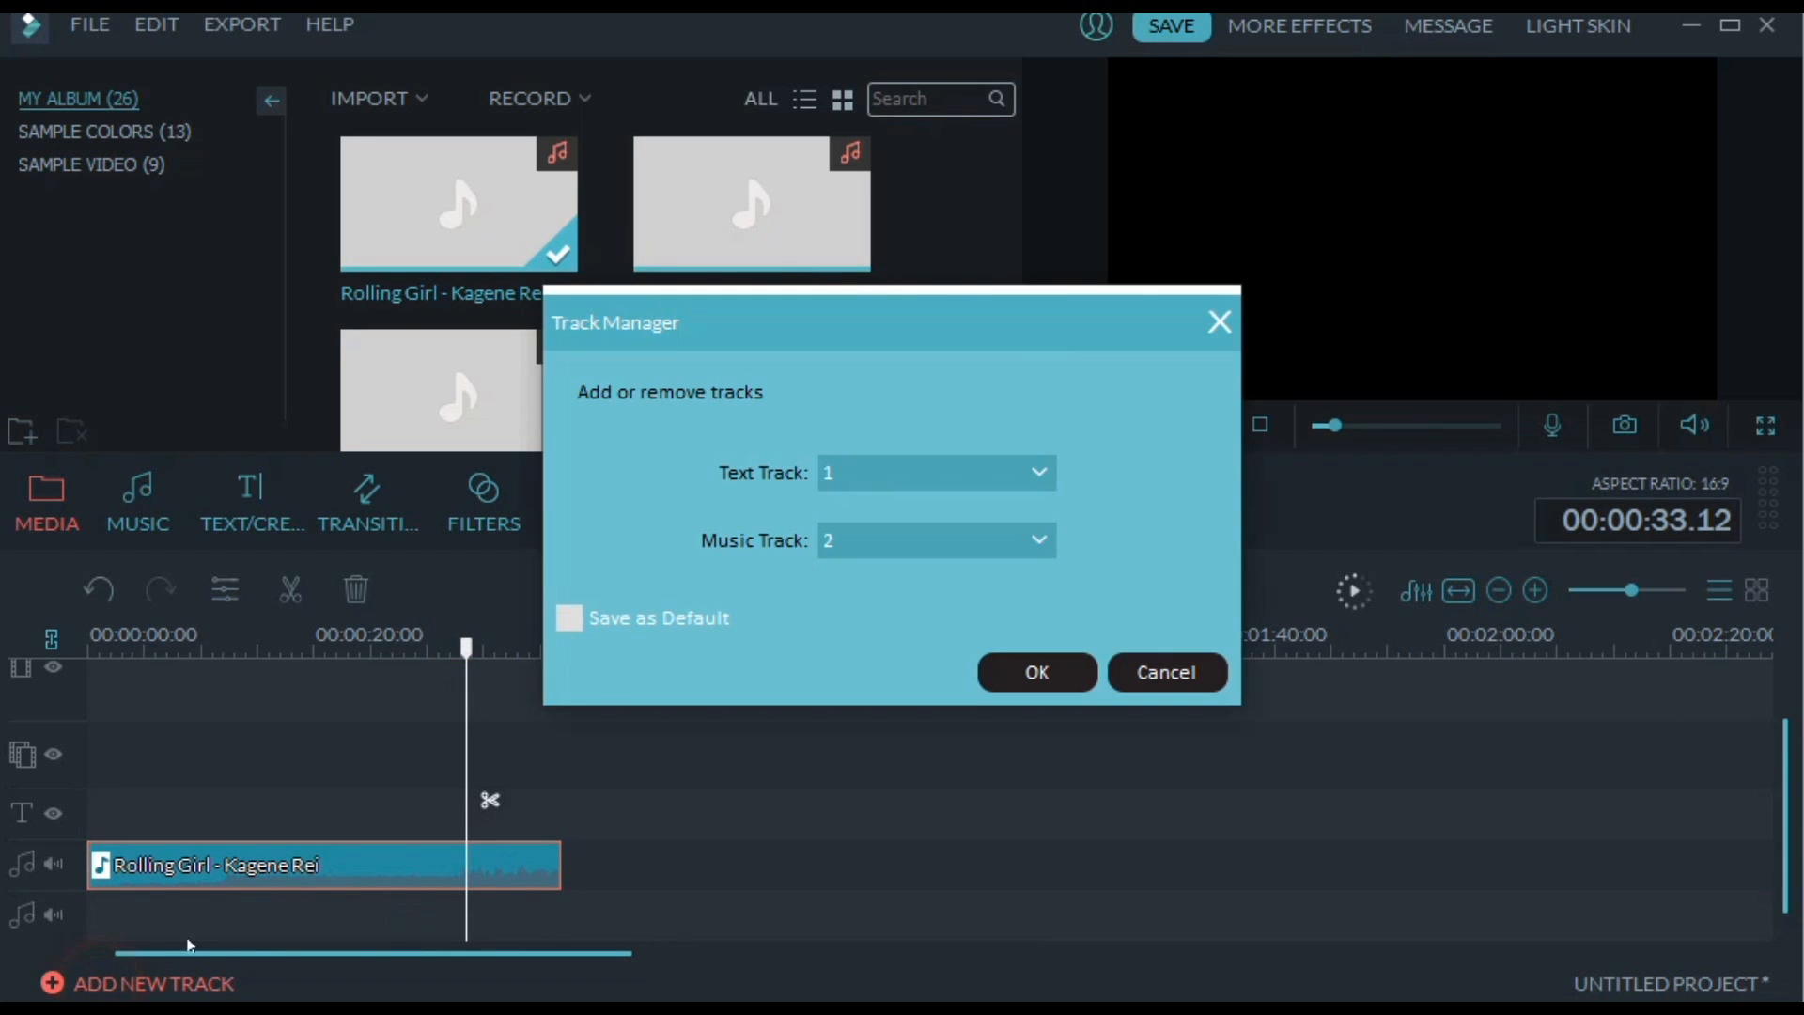
pyautogui.click(890, 539)
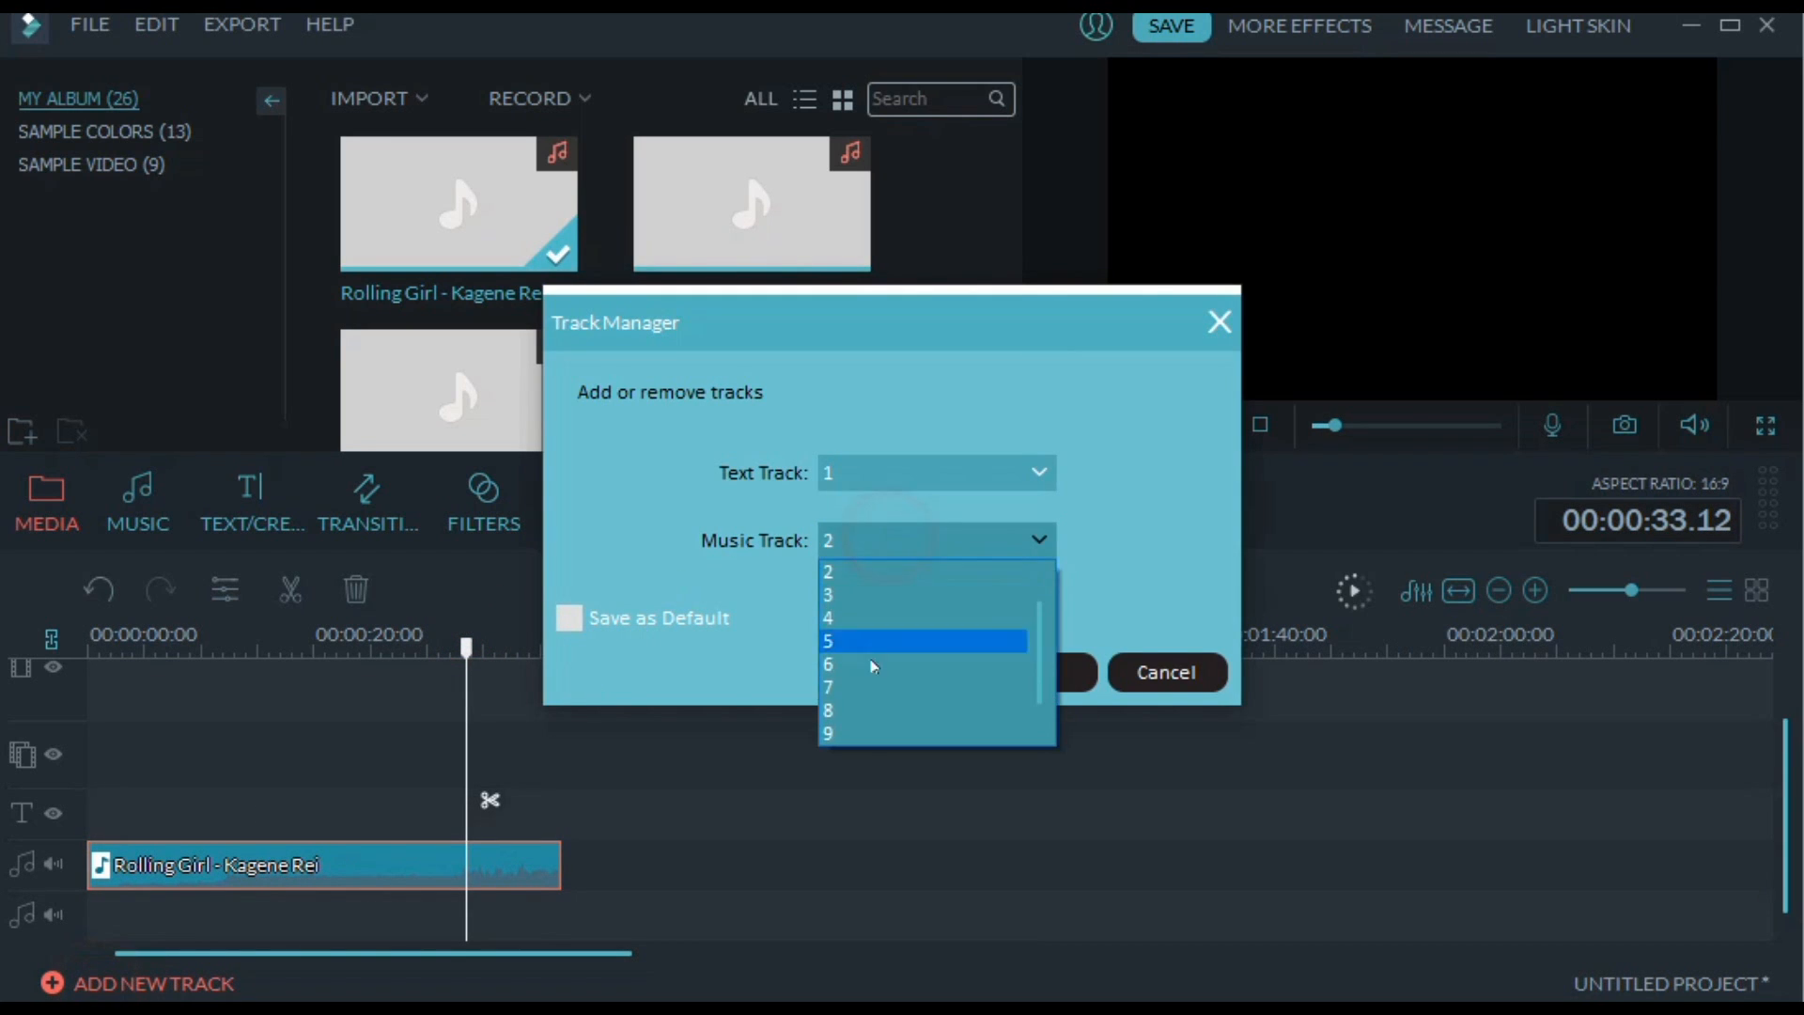
pyautogui.click(928, 548)
pyautogui.click(1026, 673)
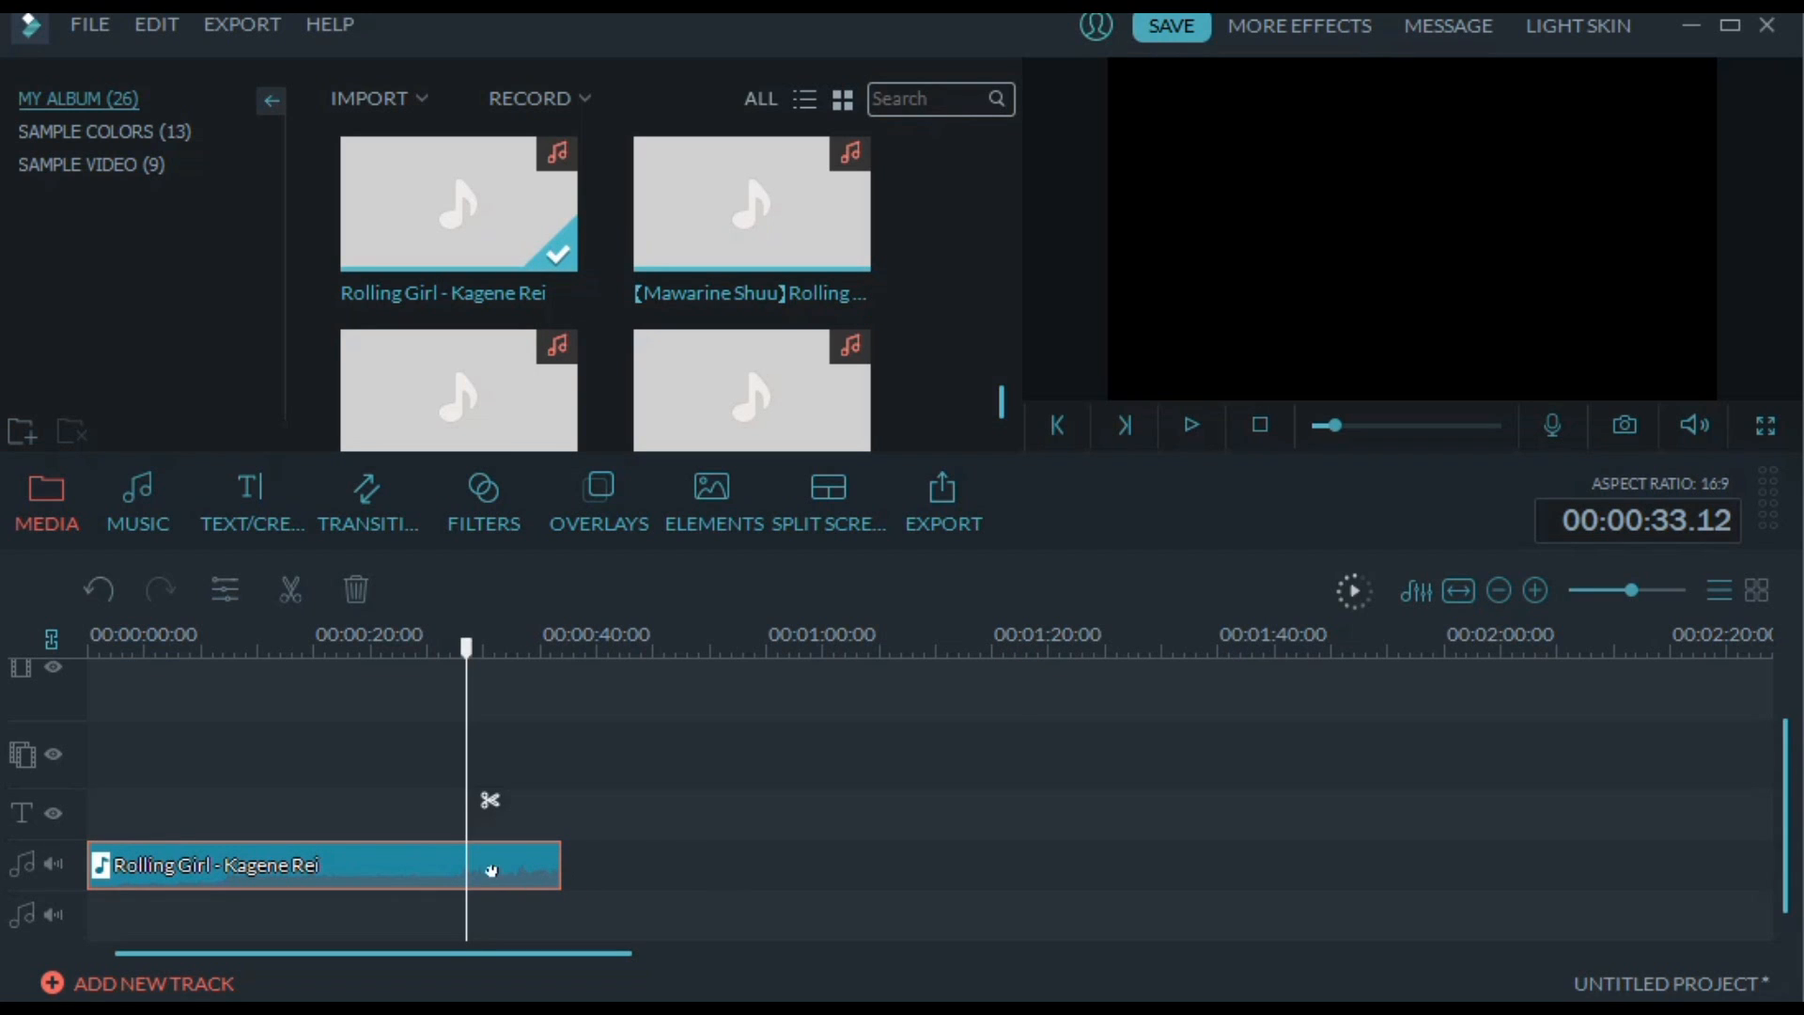
pyautogui.moveTo(488, 951); pyautogui.dragTo(280, 975)
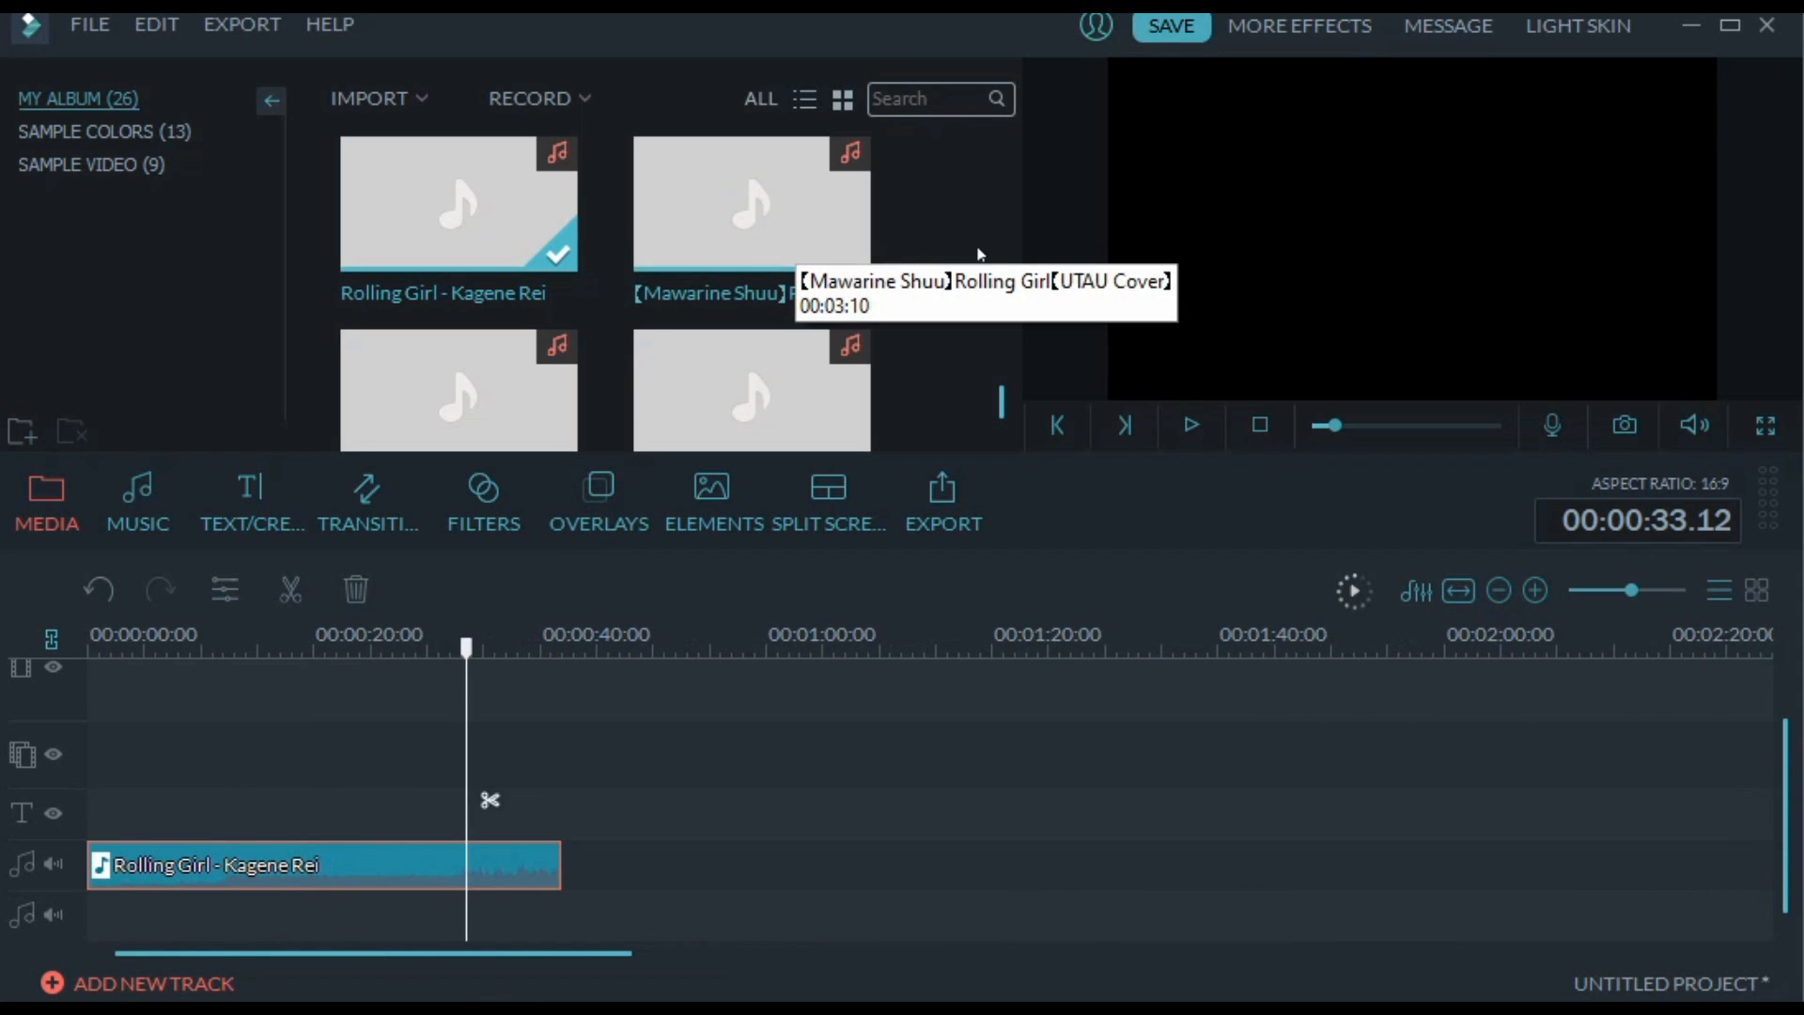
# Place the Kagamine Rin Rolling Girl clip after the Kagene Rei clip at 00:00:43.21 on the same track and set its volume to 11
pyautogui.moveTo(1000, 392); pyautogui.dragTo(1002, 410)
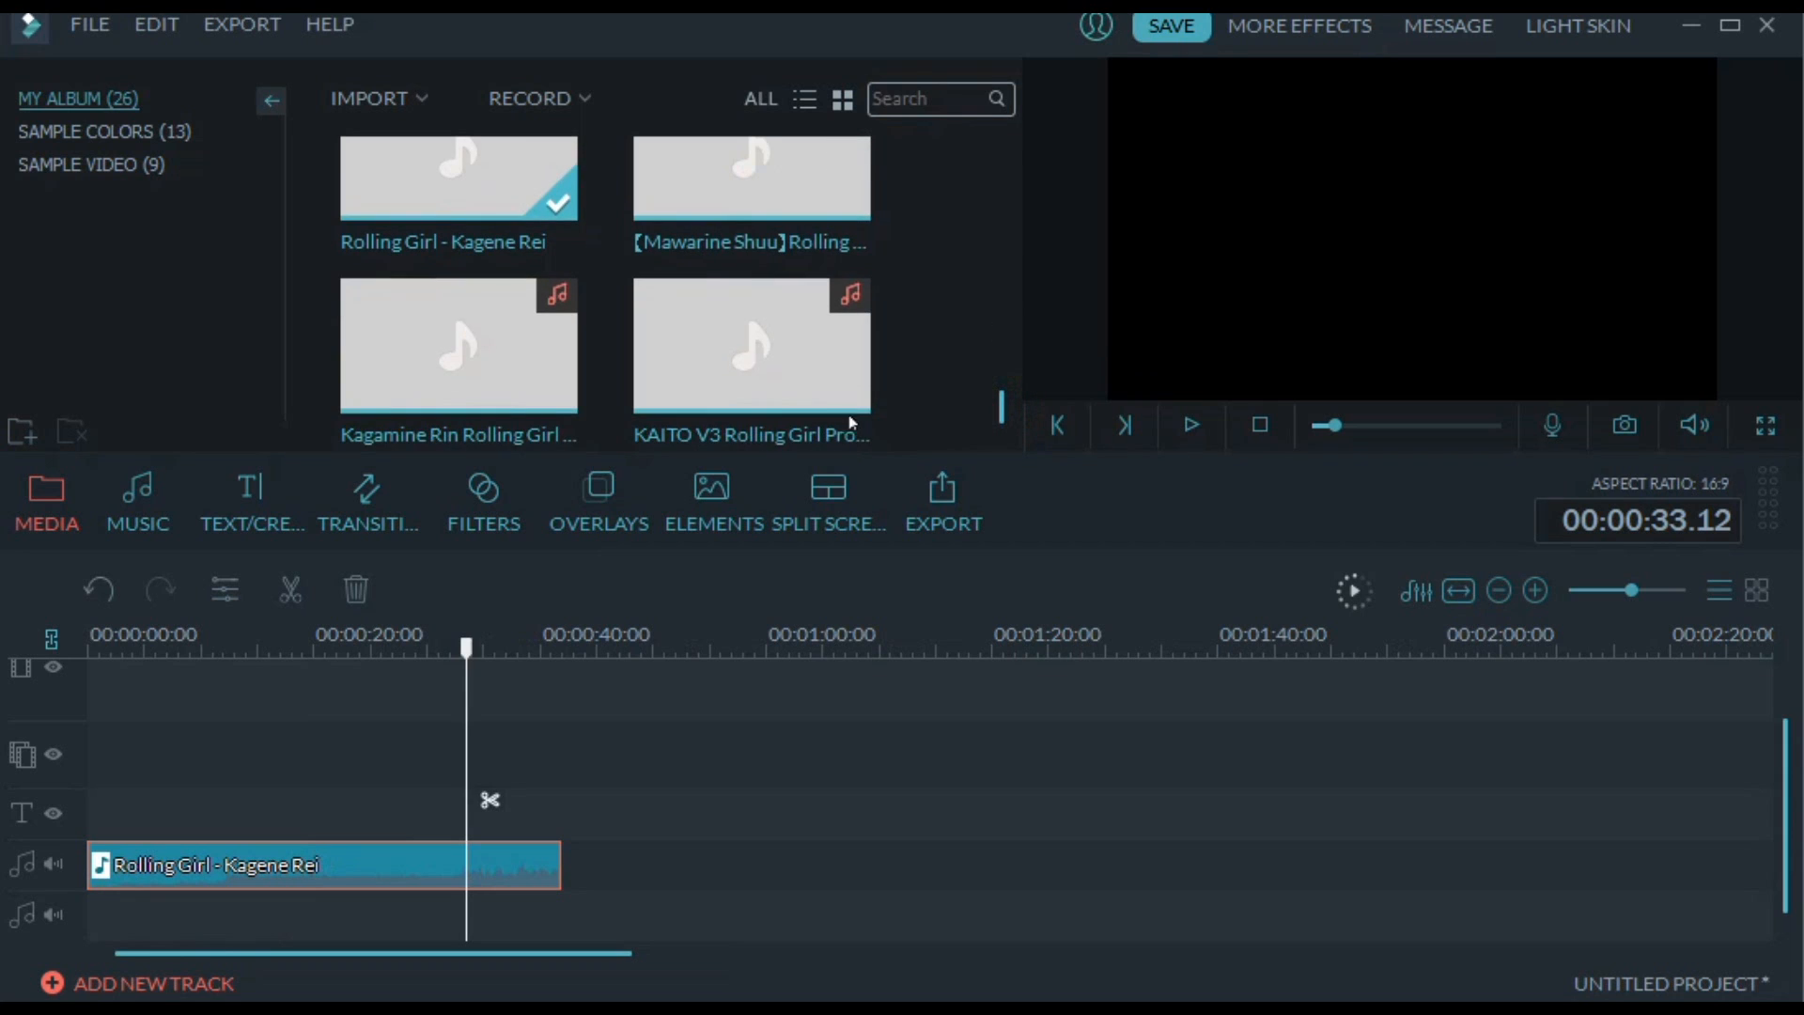
pyautogui.click(408, 381)
pyautogui.moveTo(408, 381); pyautogui.dragTo(751, 847)
pyautogui.doubleClick(753, 853)
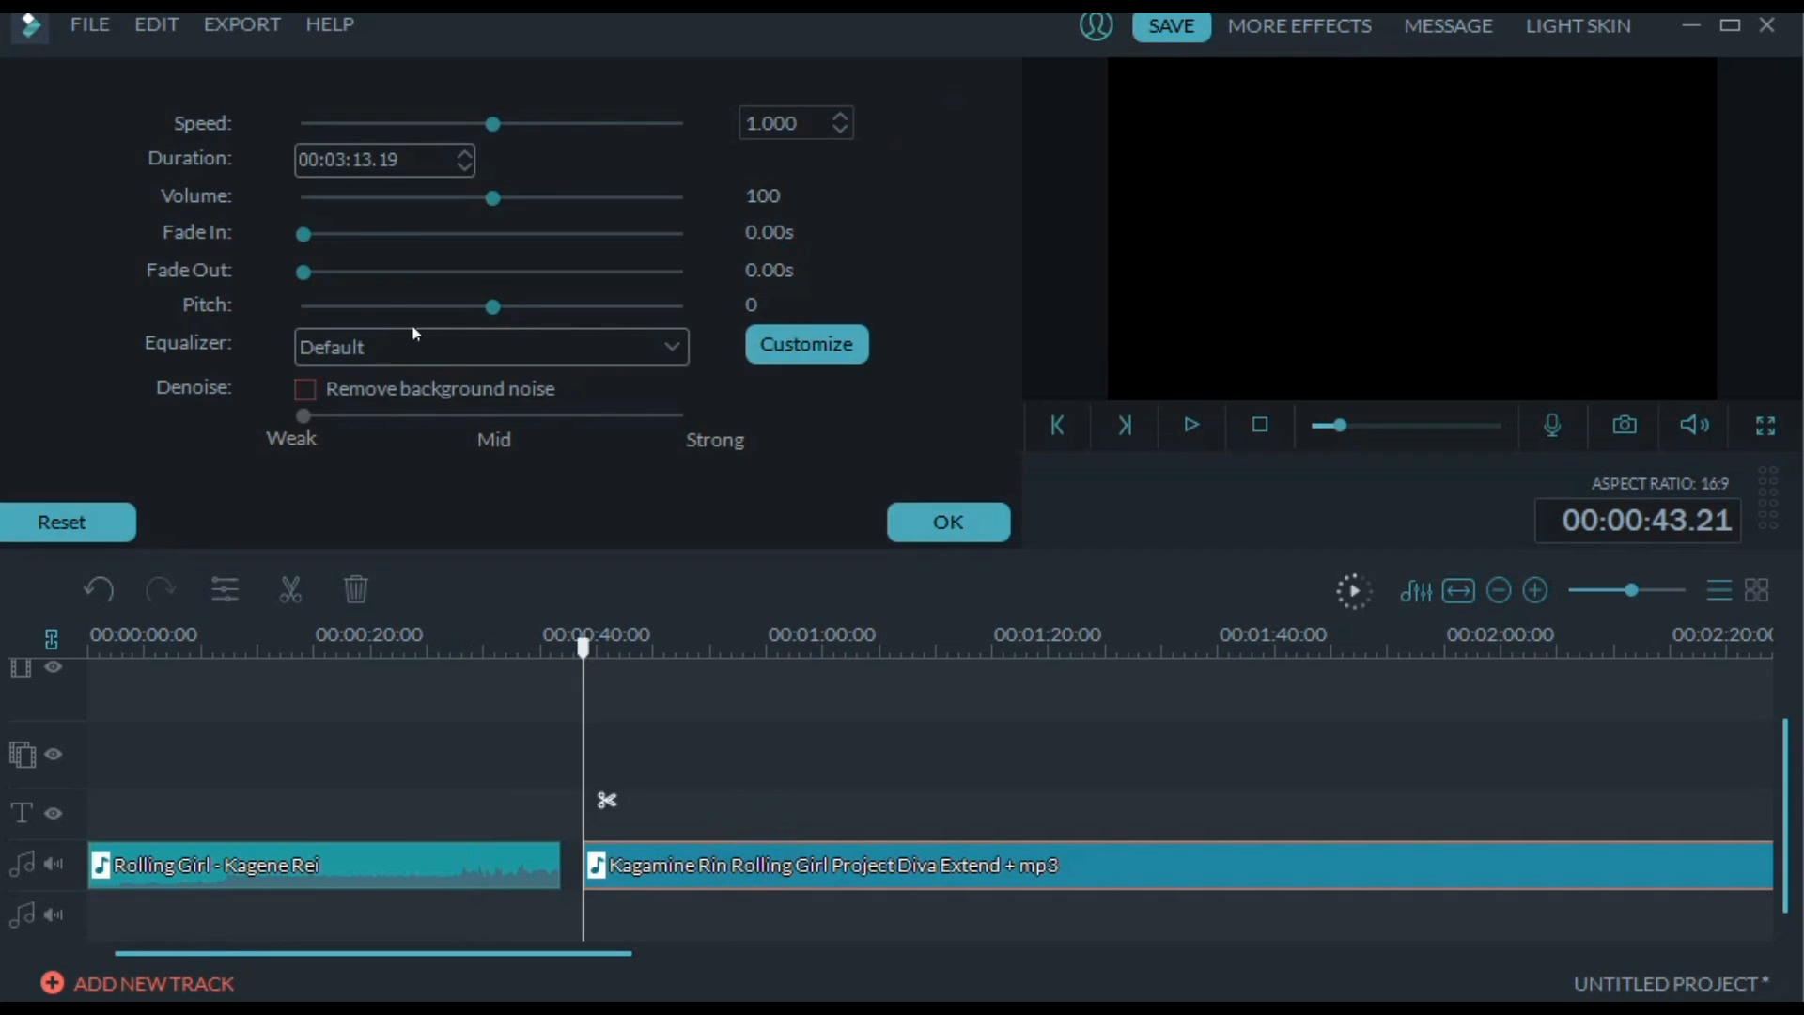
pyautogui.click(948, 521)
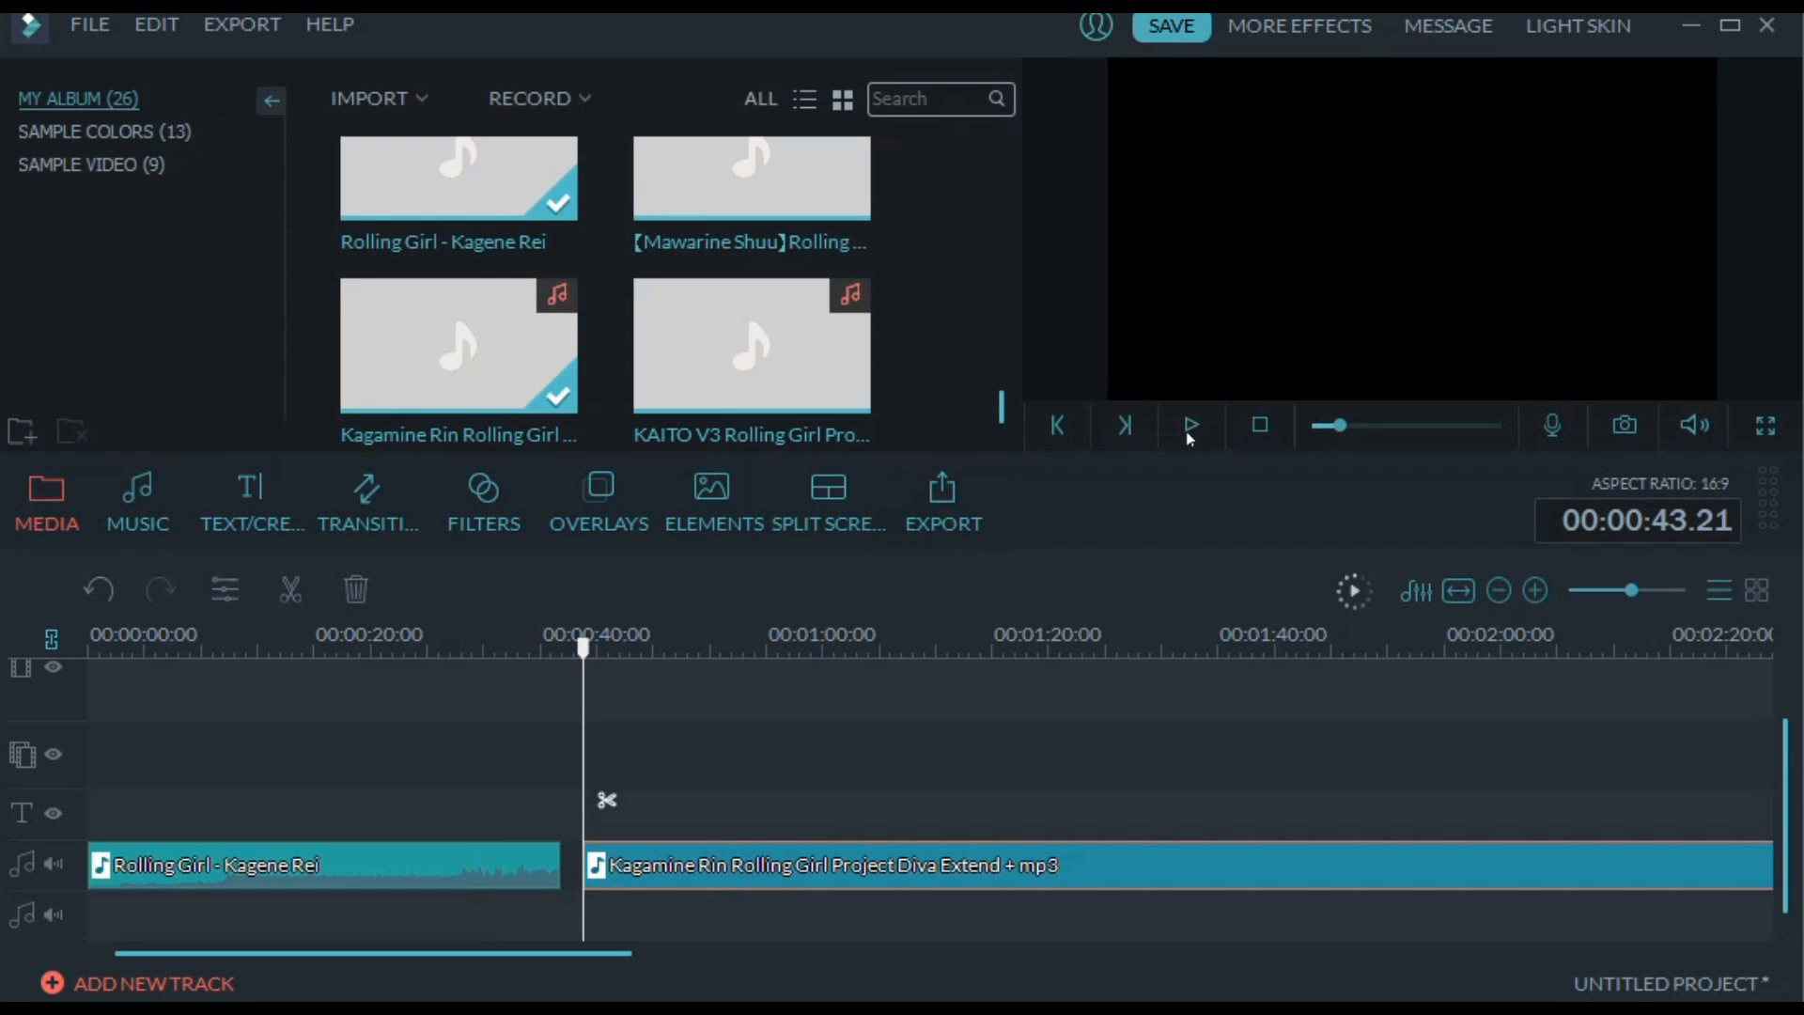
# Play through the Kagamine Rin clip, stop at 00:01:24.17 and split it there
pyautogui.click(1191, 424)
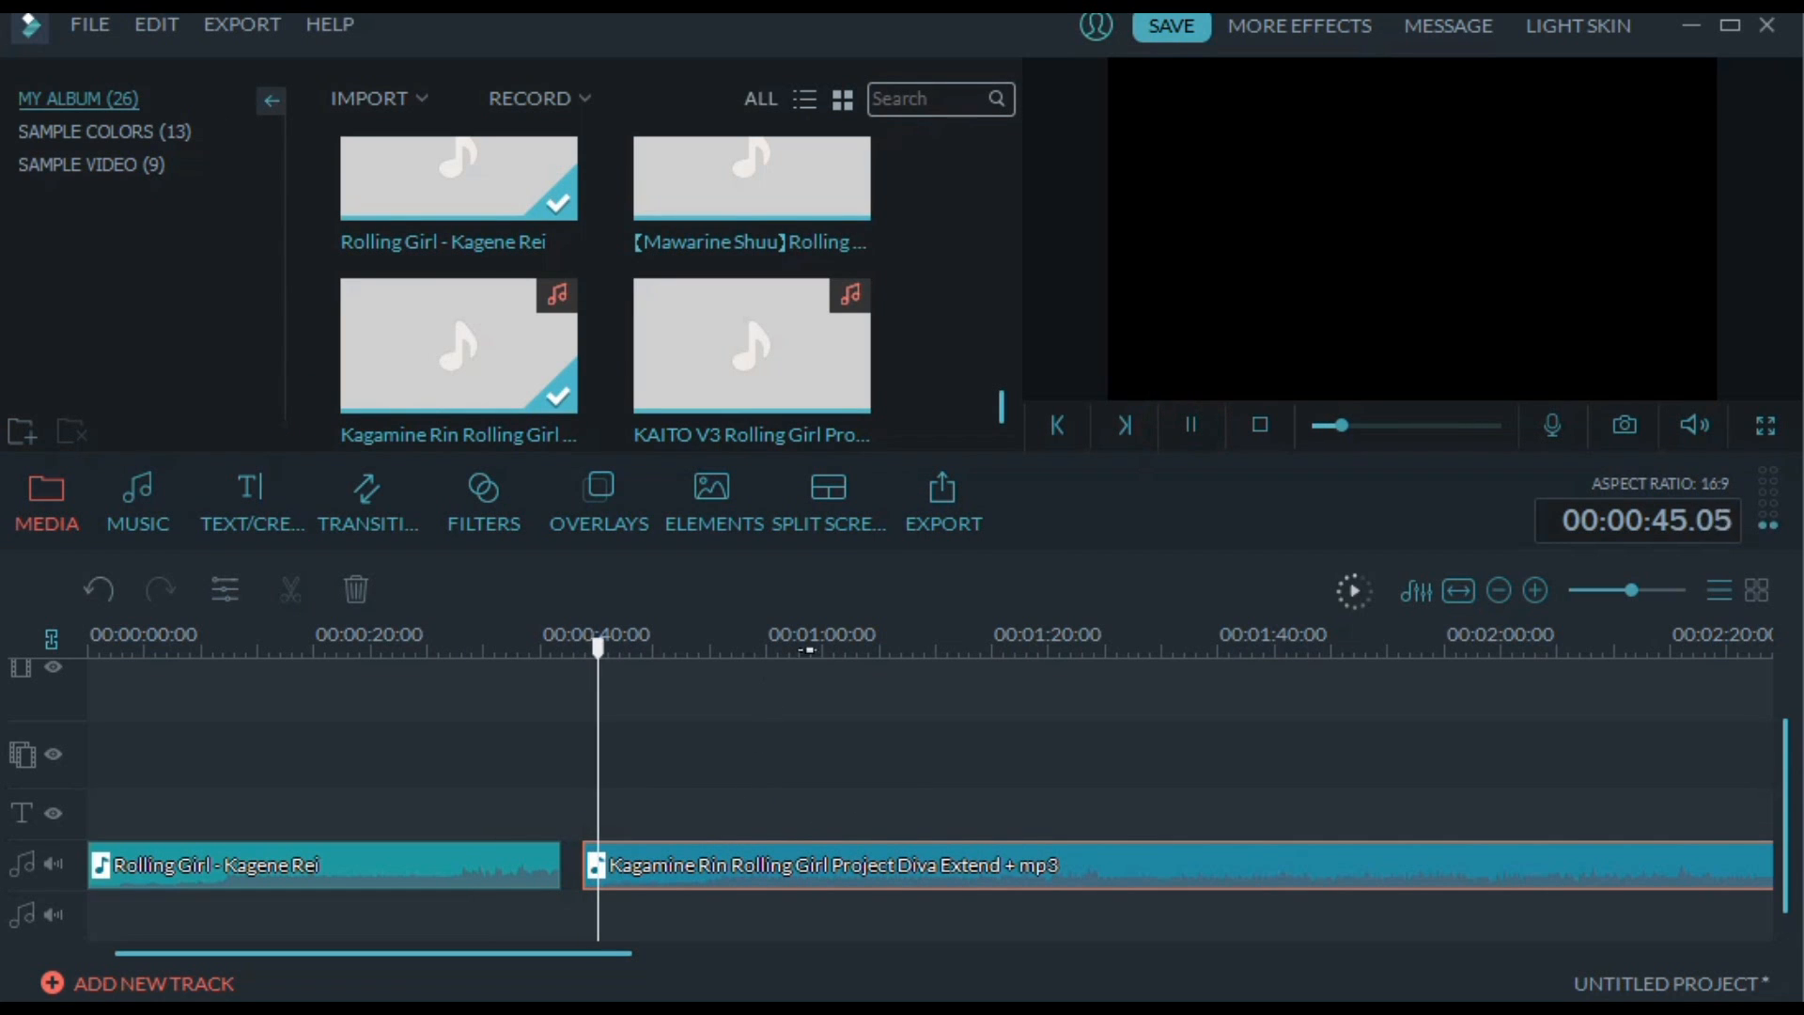
pyautogui.moveTo(799, 642); pyautogui.dragTo(838, 643)
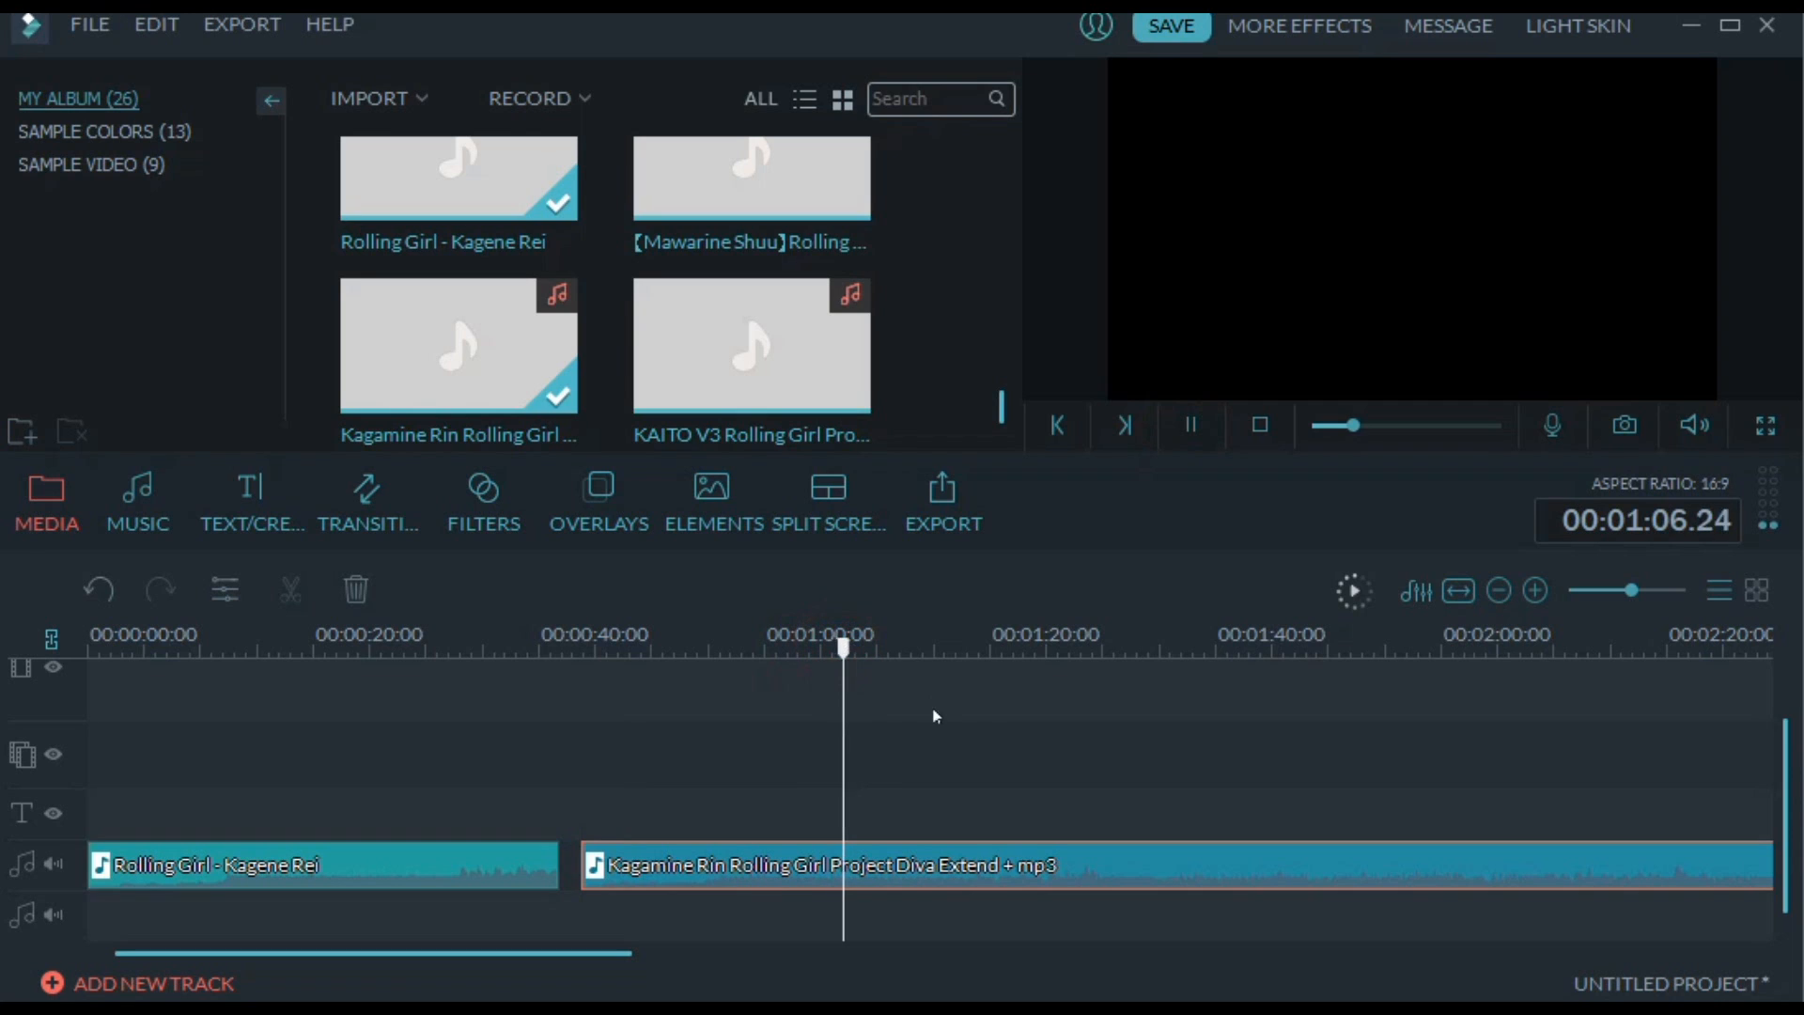
pyautogui.click(972, 648)
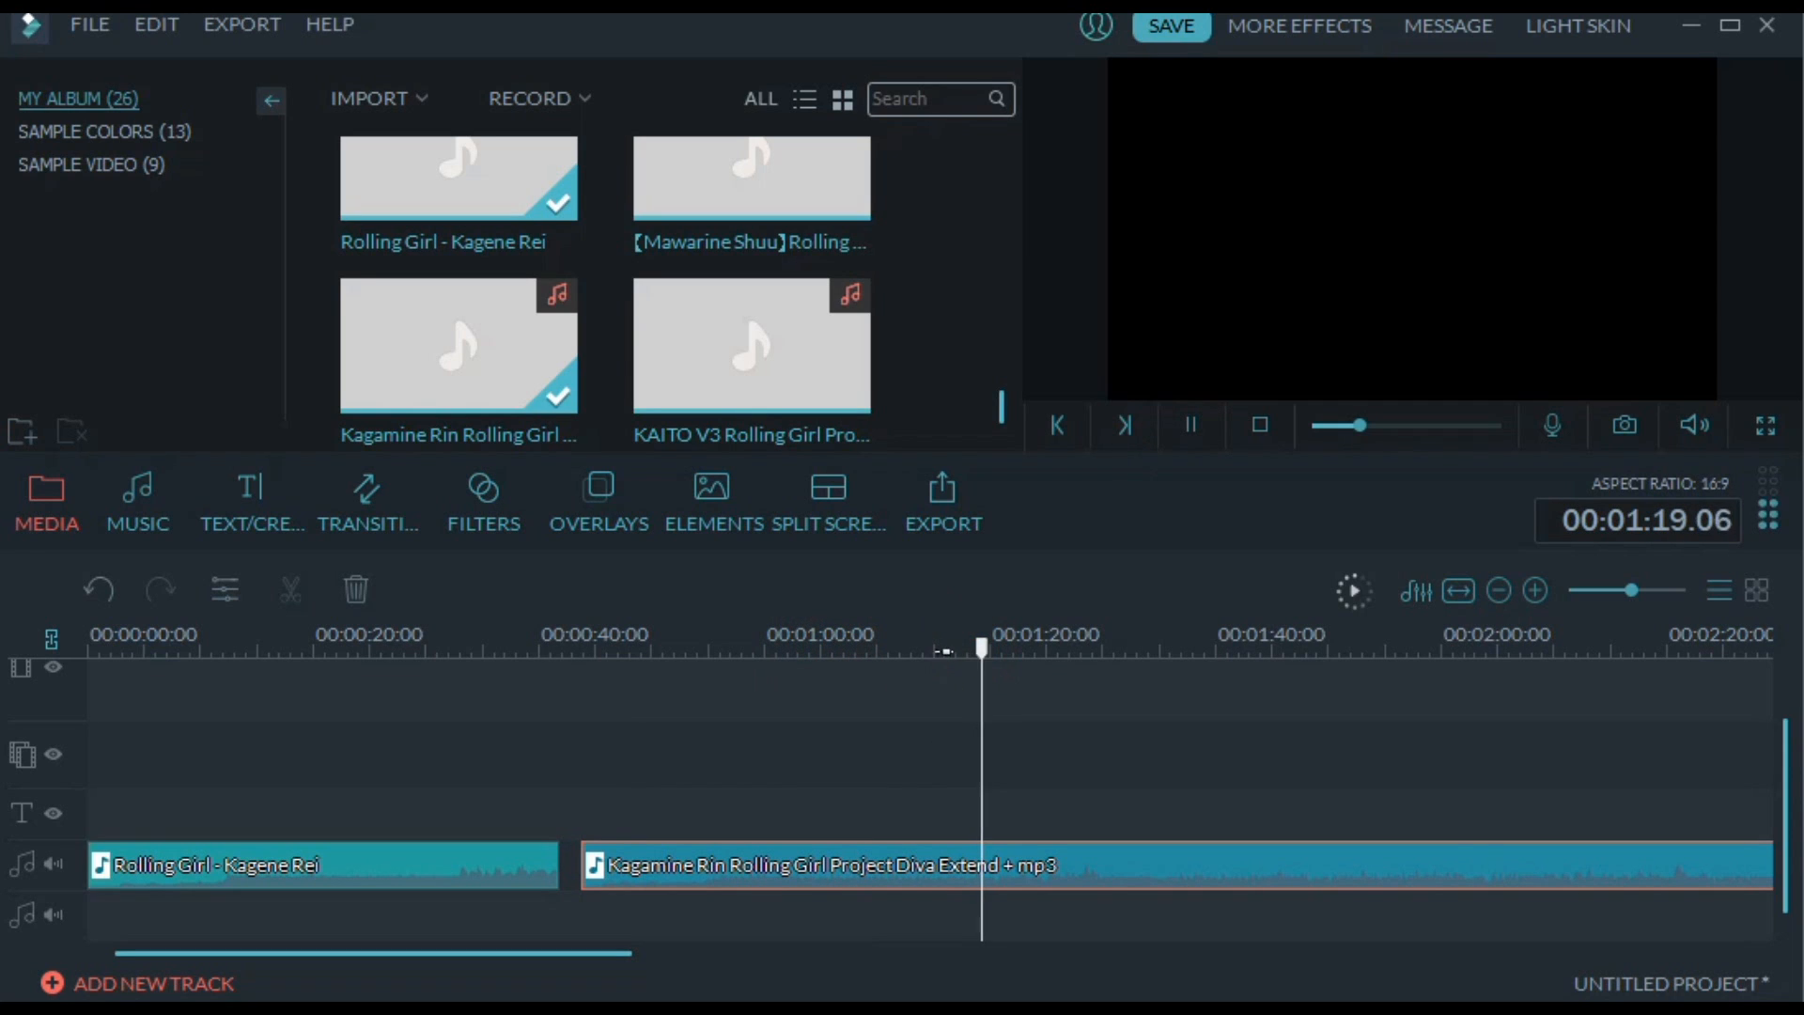
pyautogui.click(904, 648)
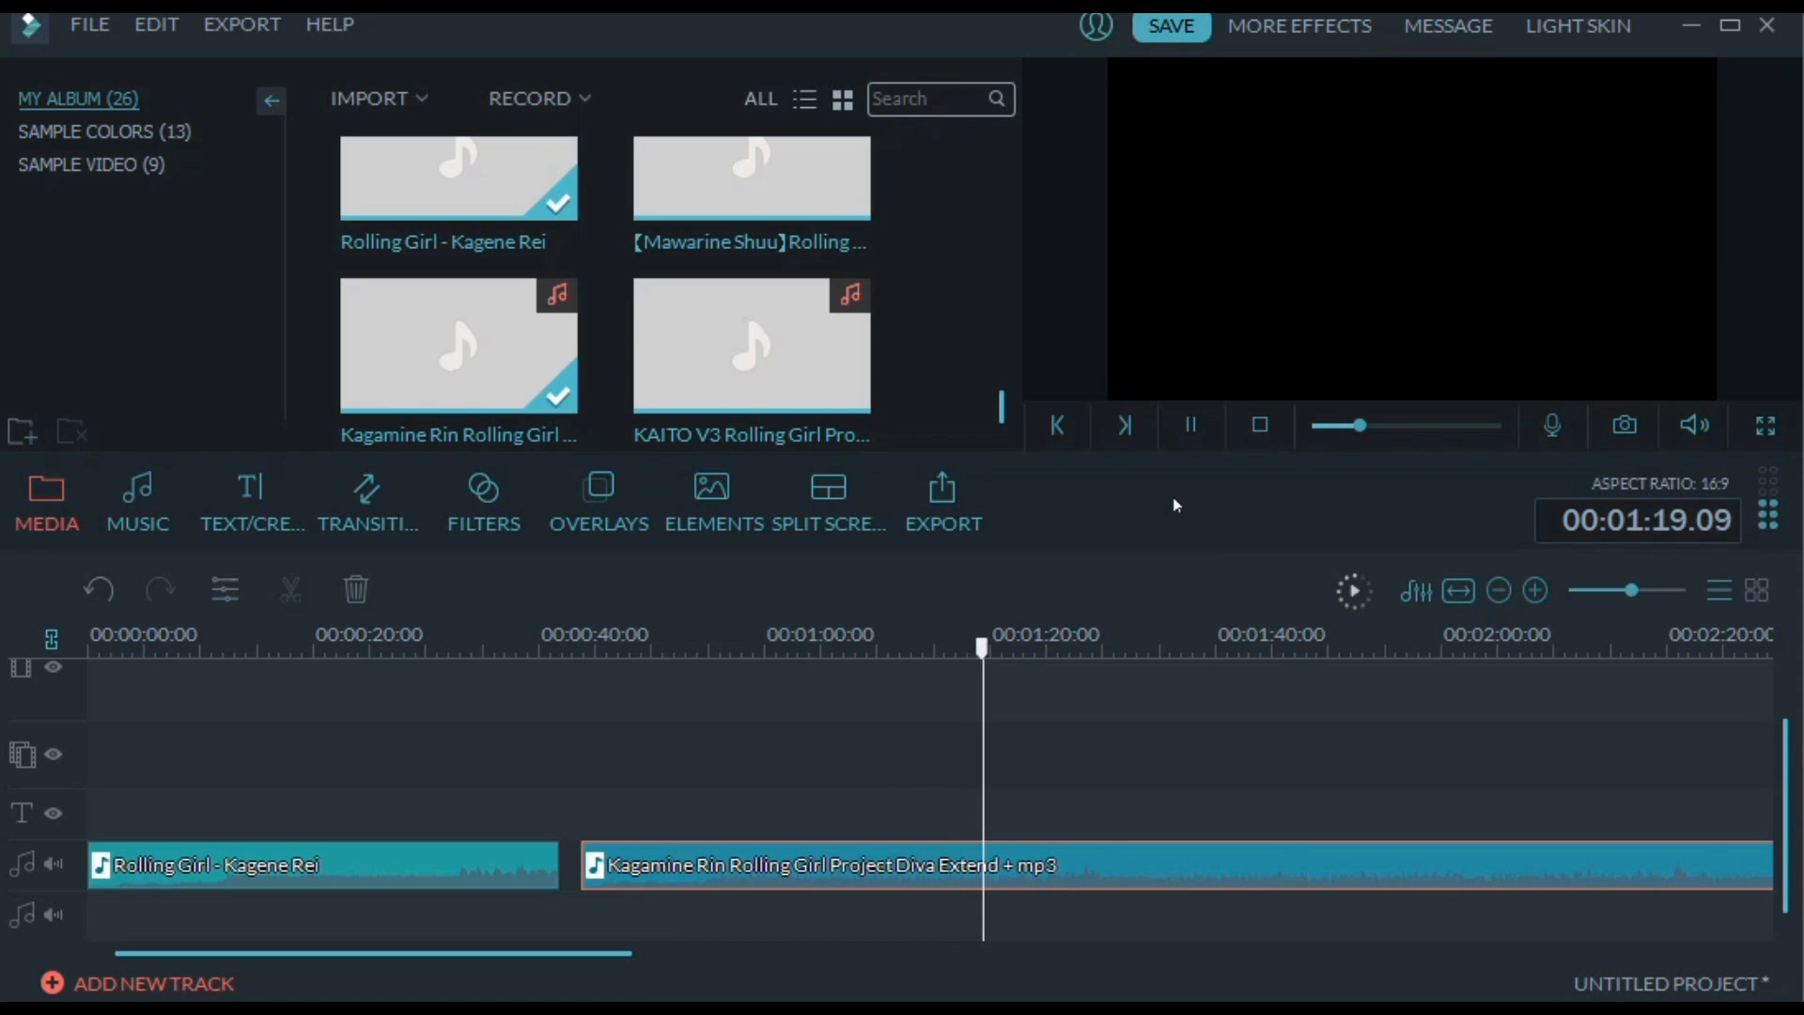
pyautogui.click(1191, 428)
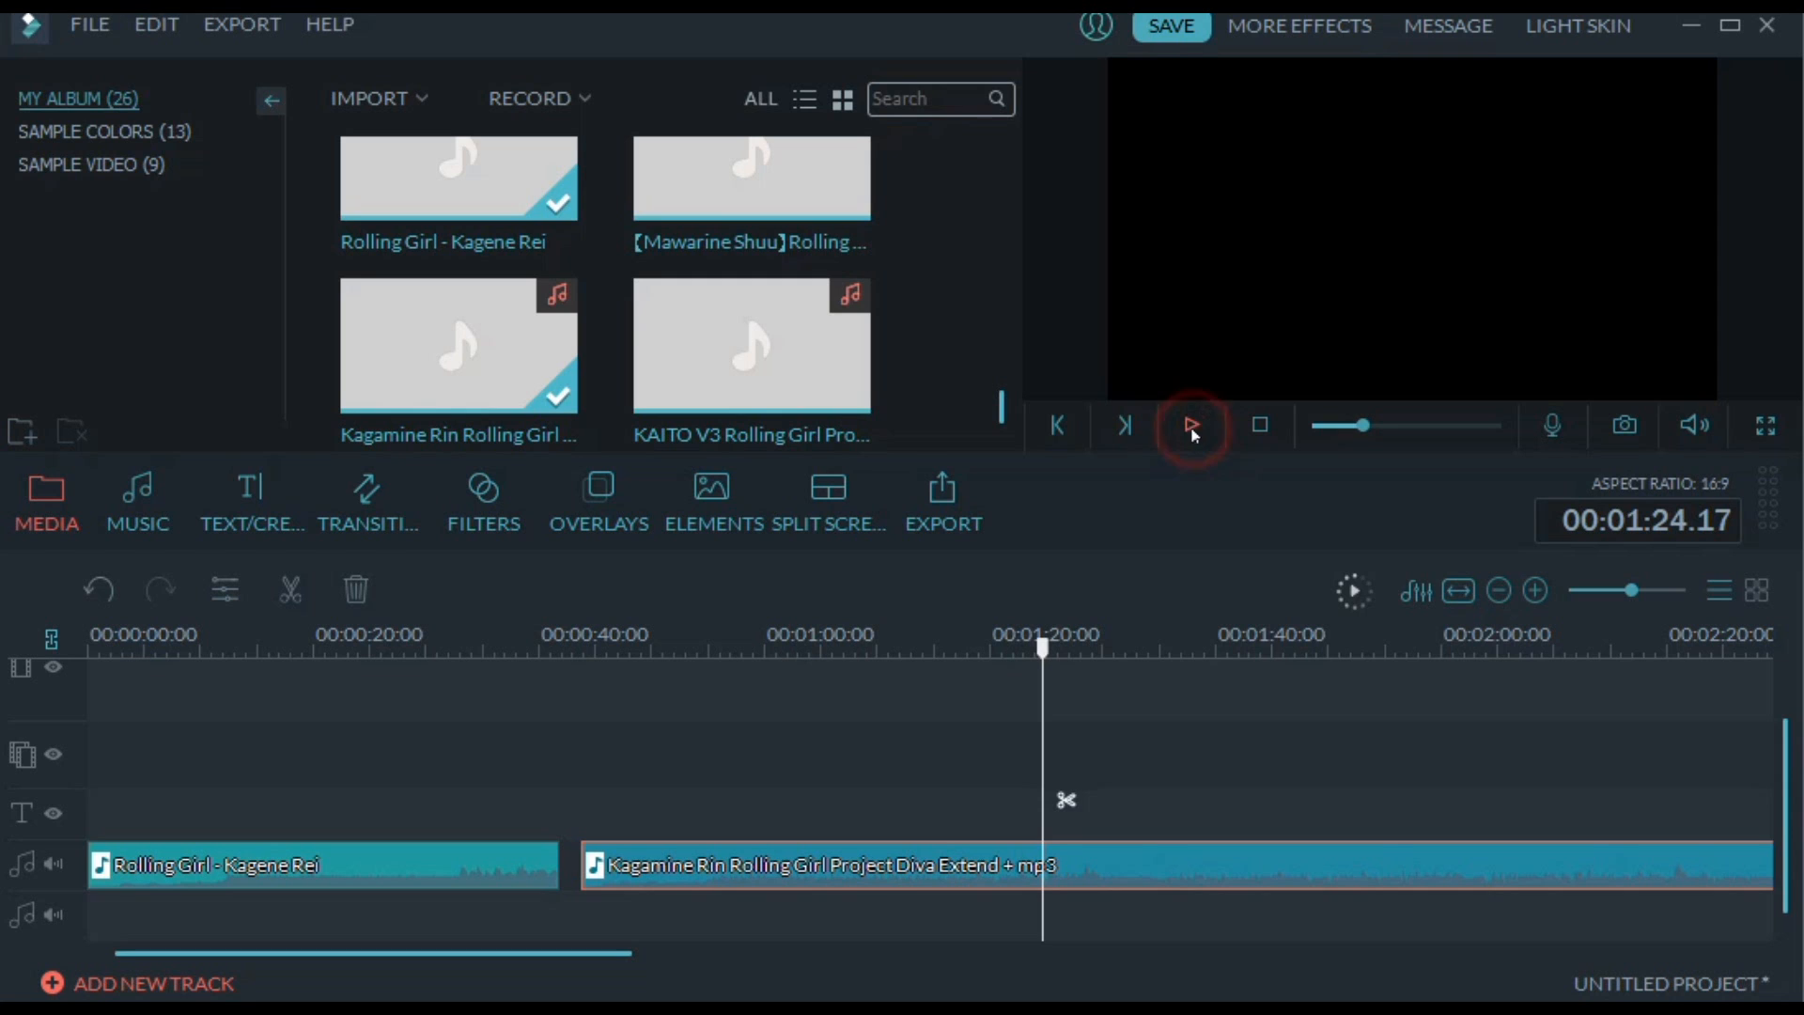
pyautogui.rightClick(1074, 857)
pyautogui.click(1168, 784)
# Delete the first part of the Kagamine Rin clip and move the remaining part directly against the end of the Kagene Rei clip
pyautogui.click(939, 861)
pyautogui.rightClick(986, 861)
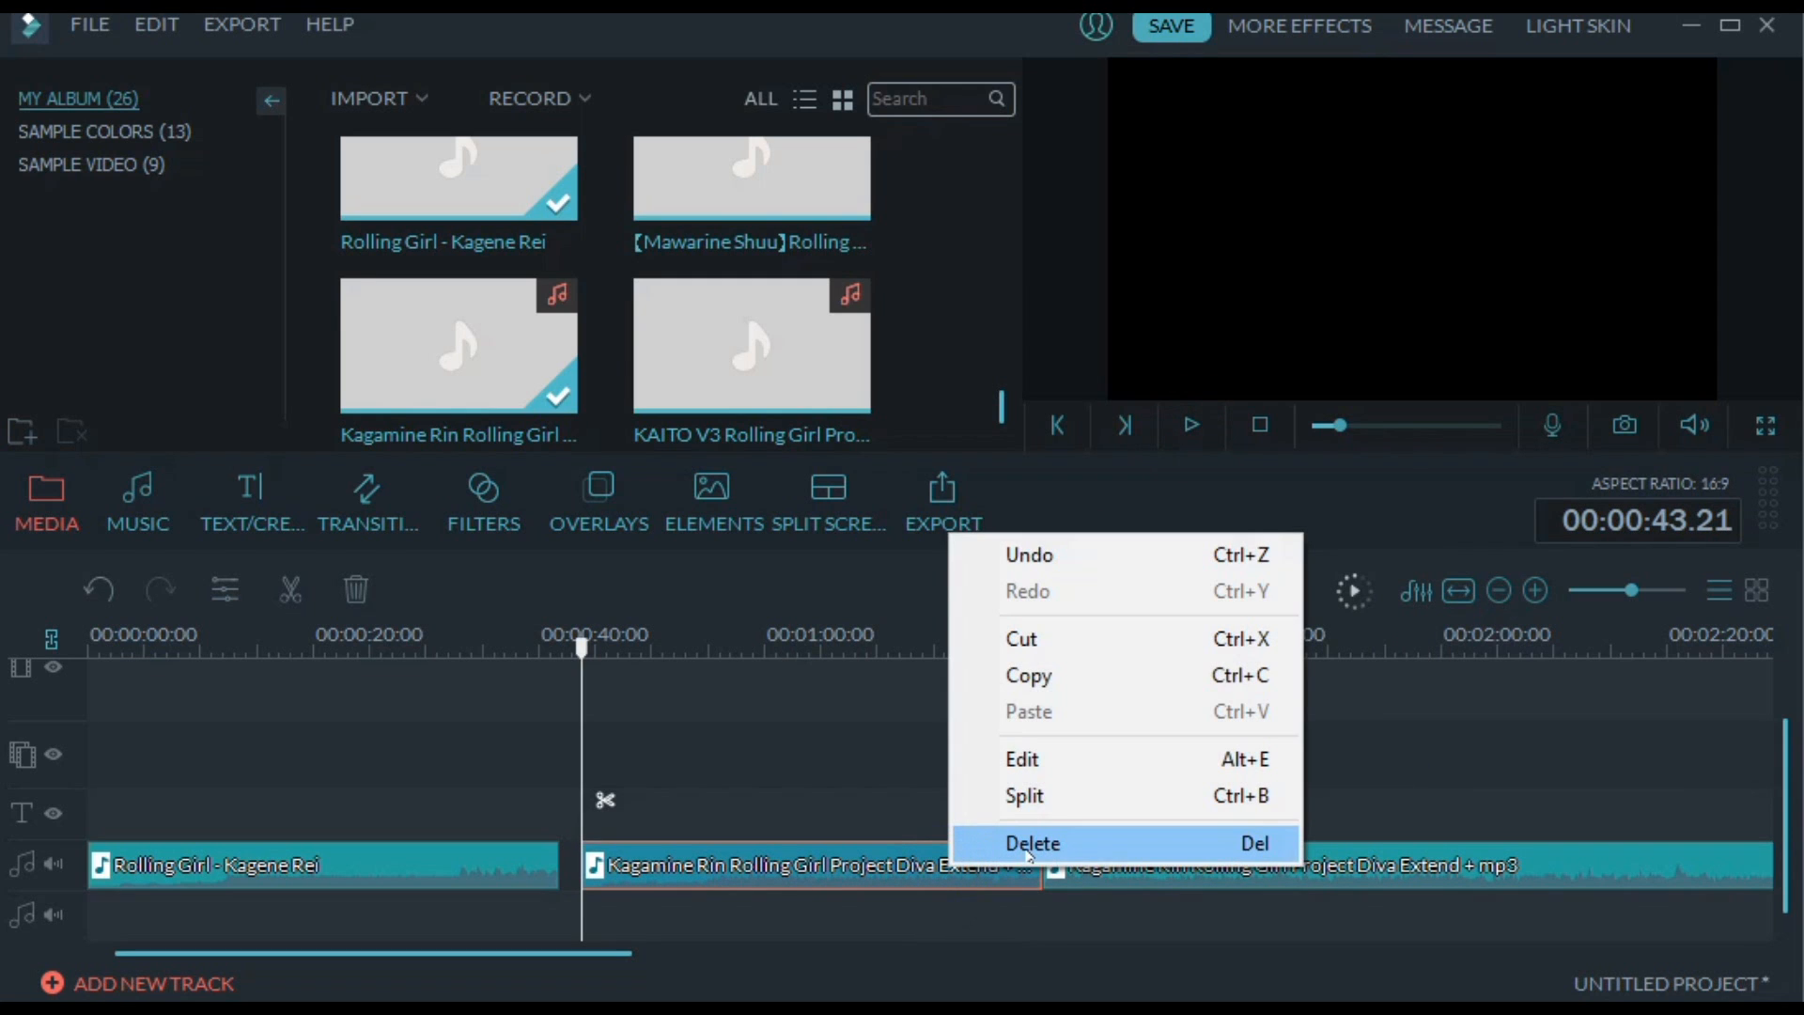
pyautogui.click(1030, 843)
pyautogui.moveTo(1076, 869); pyautogui.dragTo(791, 869)
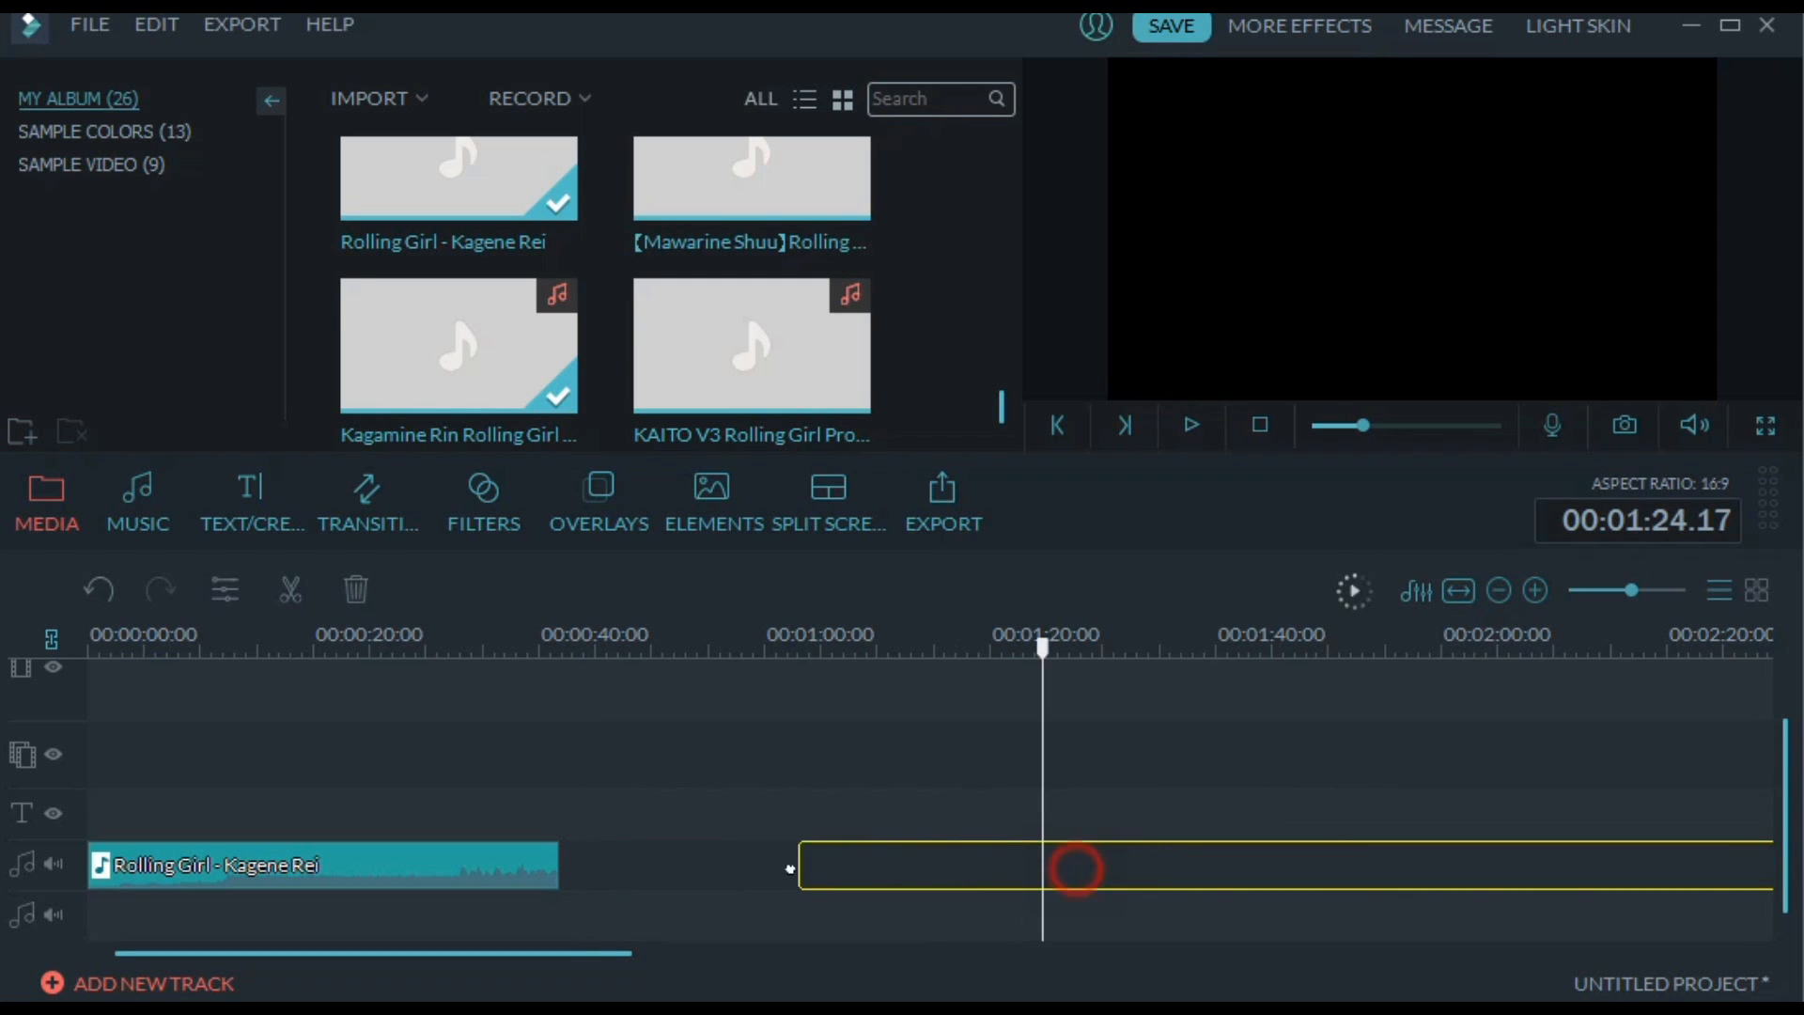
pyautogui.moveTo(609, 855); pyautogui.dragTo(609, 855)
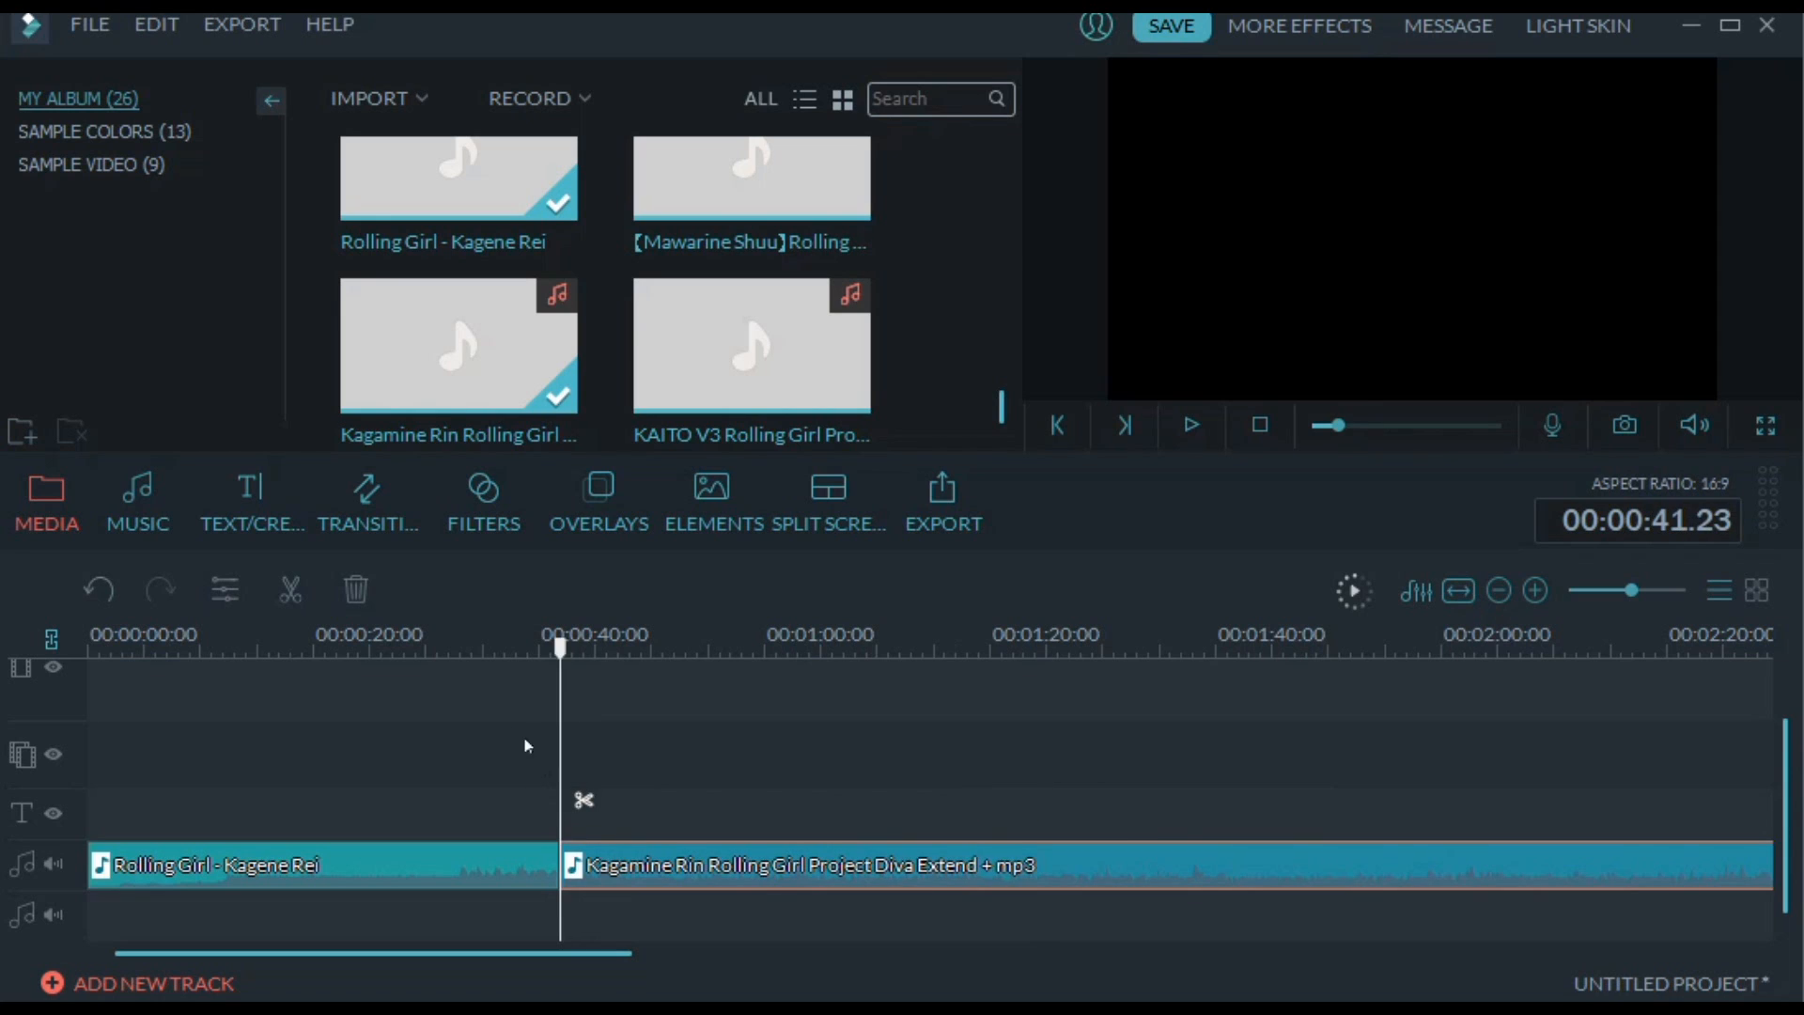
# Play across the join from 00:00:35.15 to 00:00:51.24, split the Kagamine Rin clip there and move the second part far along the timeline
pyautogui.click(488, 640)
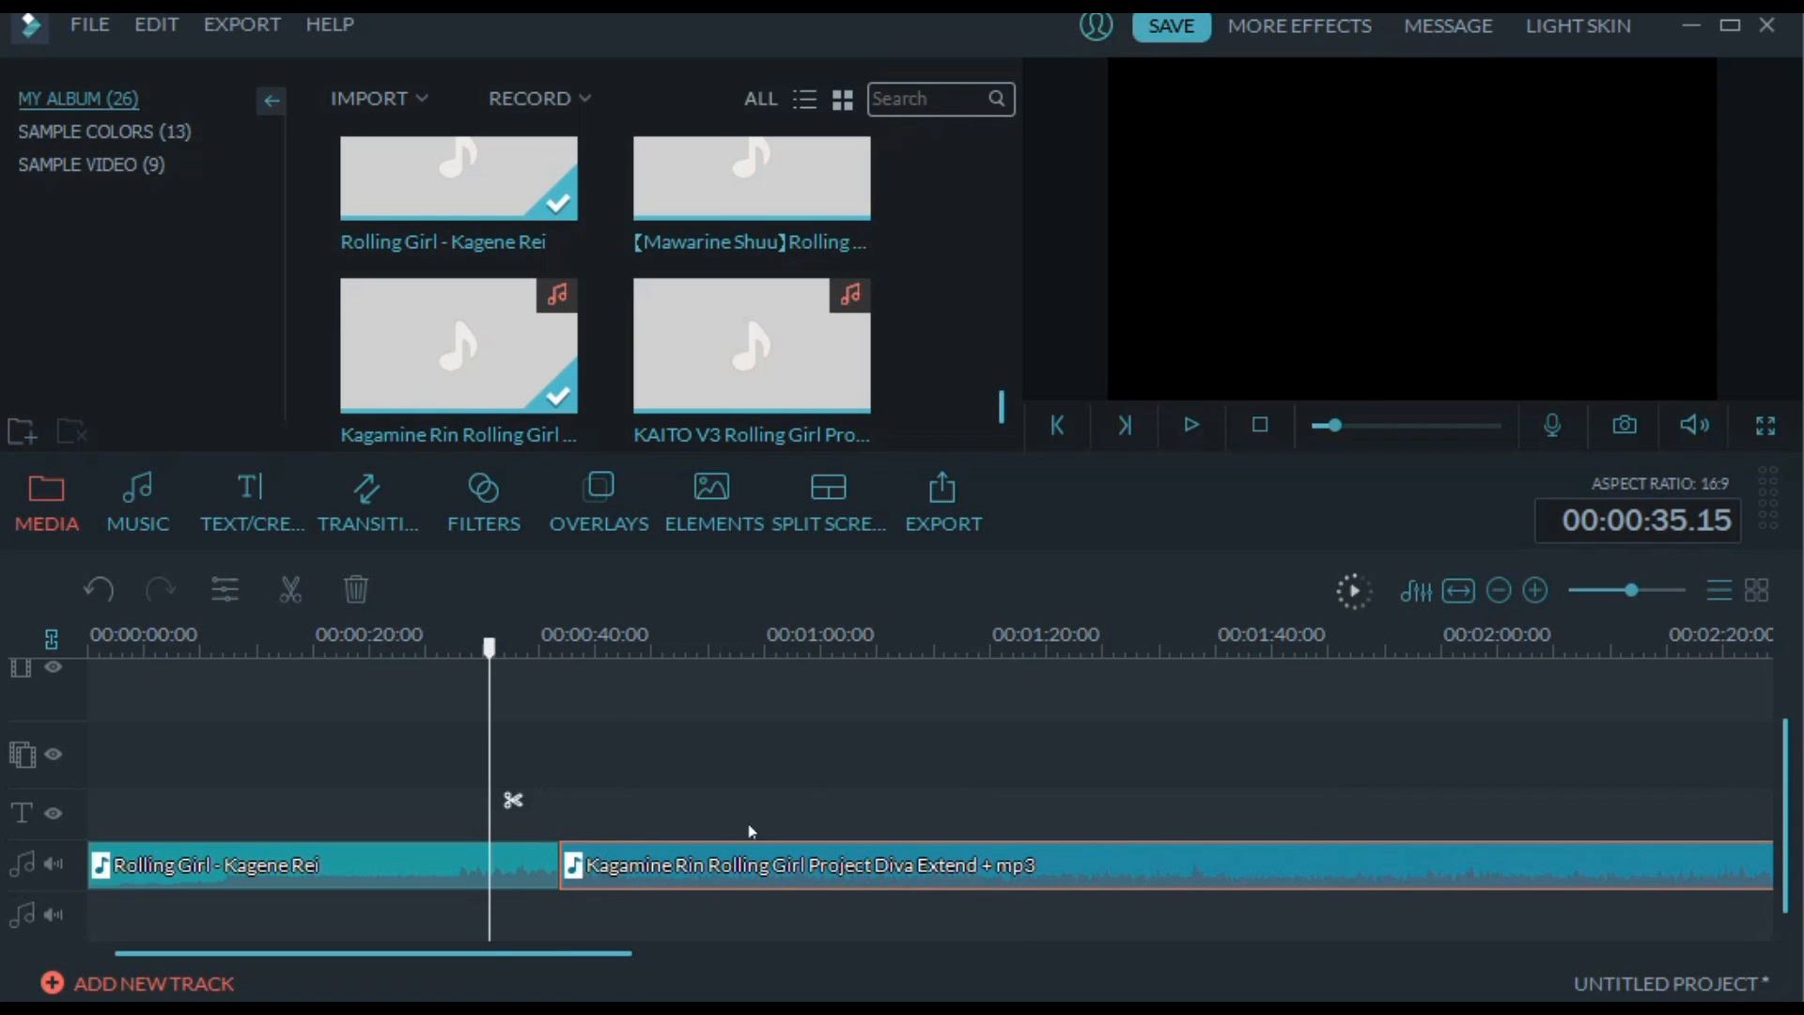
pyautogui.click(1190, 427)
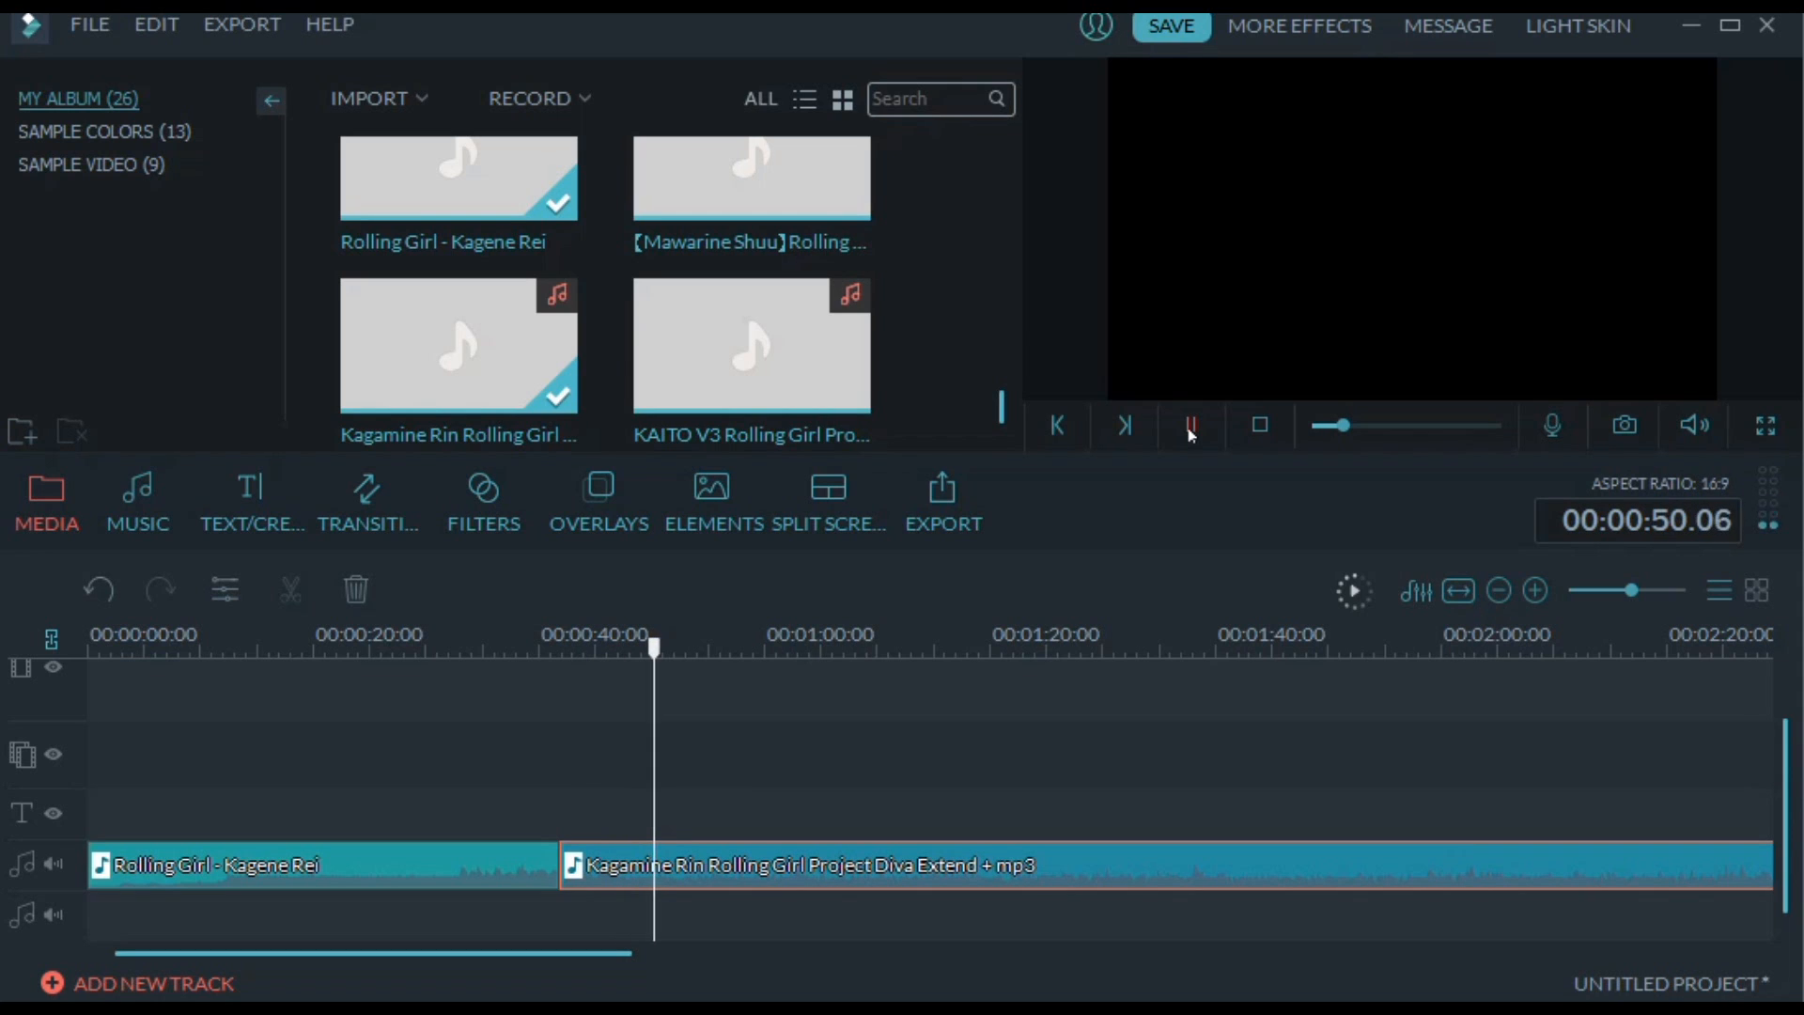
pyautogui.click(1190, 424)
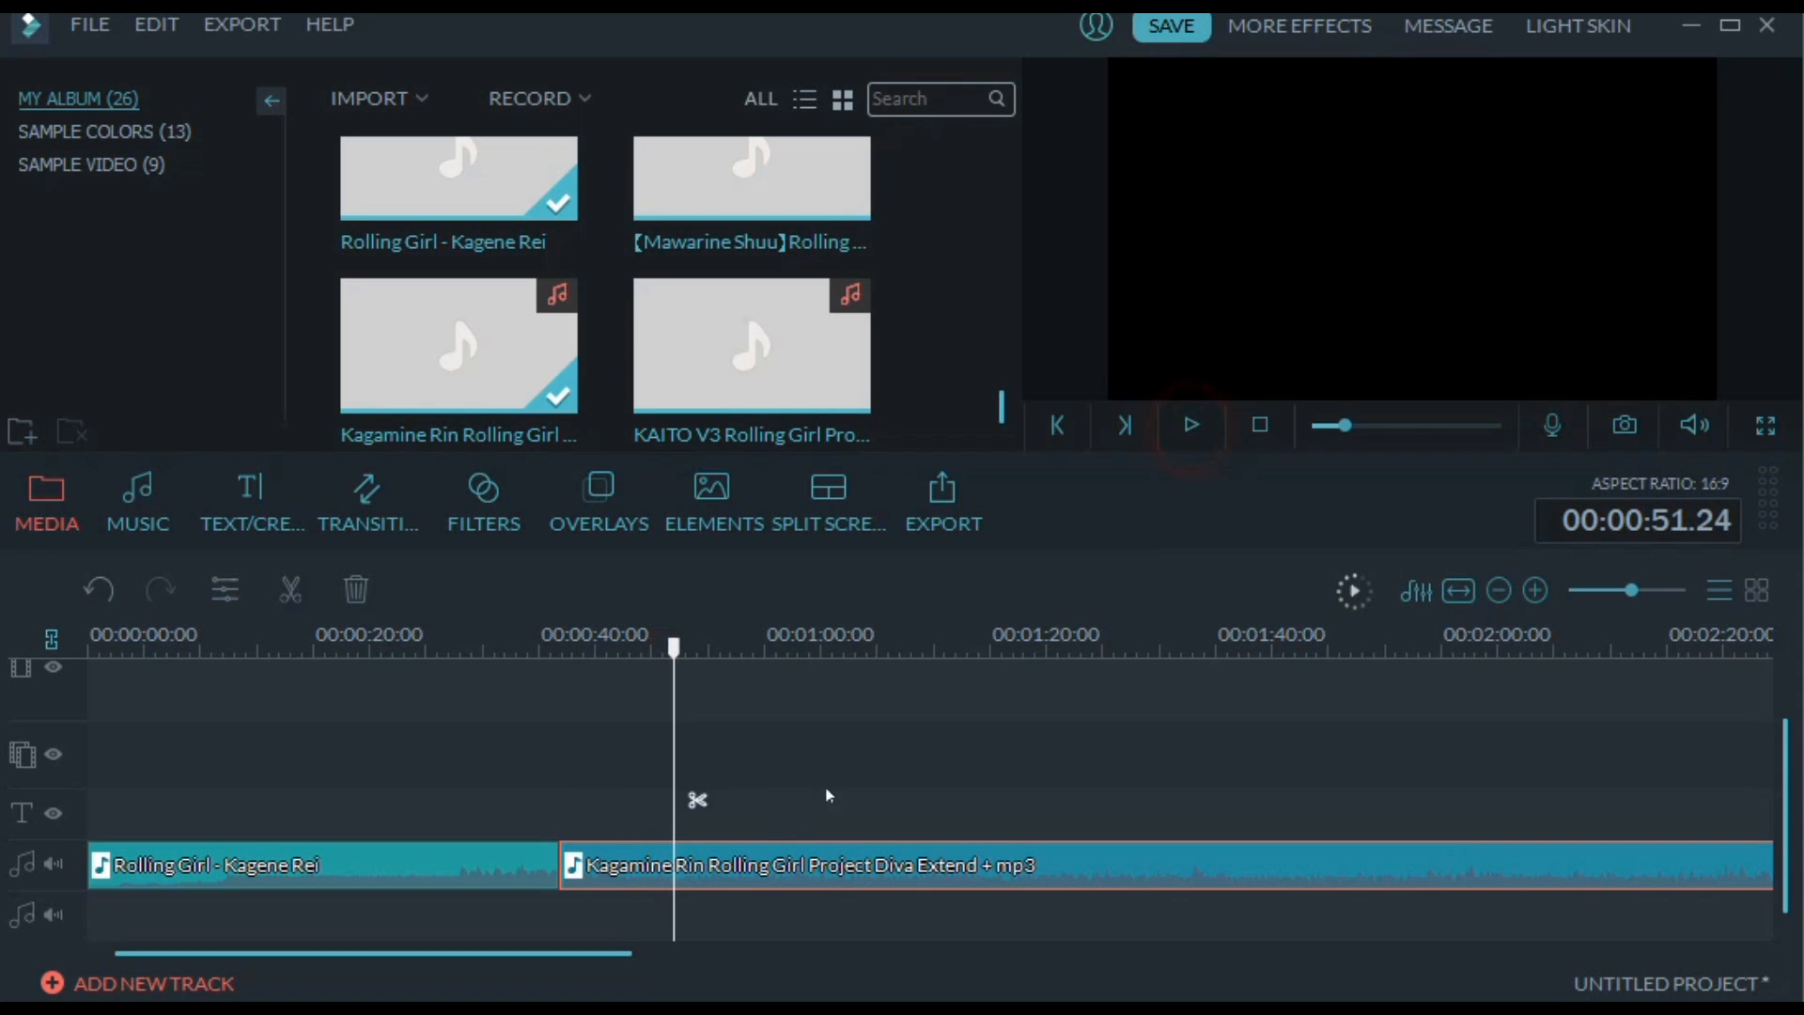
pyautogui.rightClick(716, 859)
pyautogui.click(790, 787)
pyautogui.moveTo(763, 879); pyautogui.dragTo(394, 953)
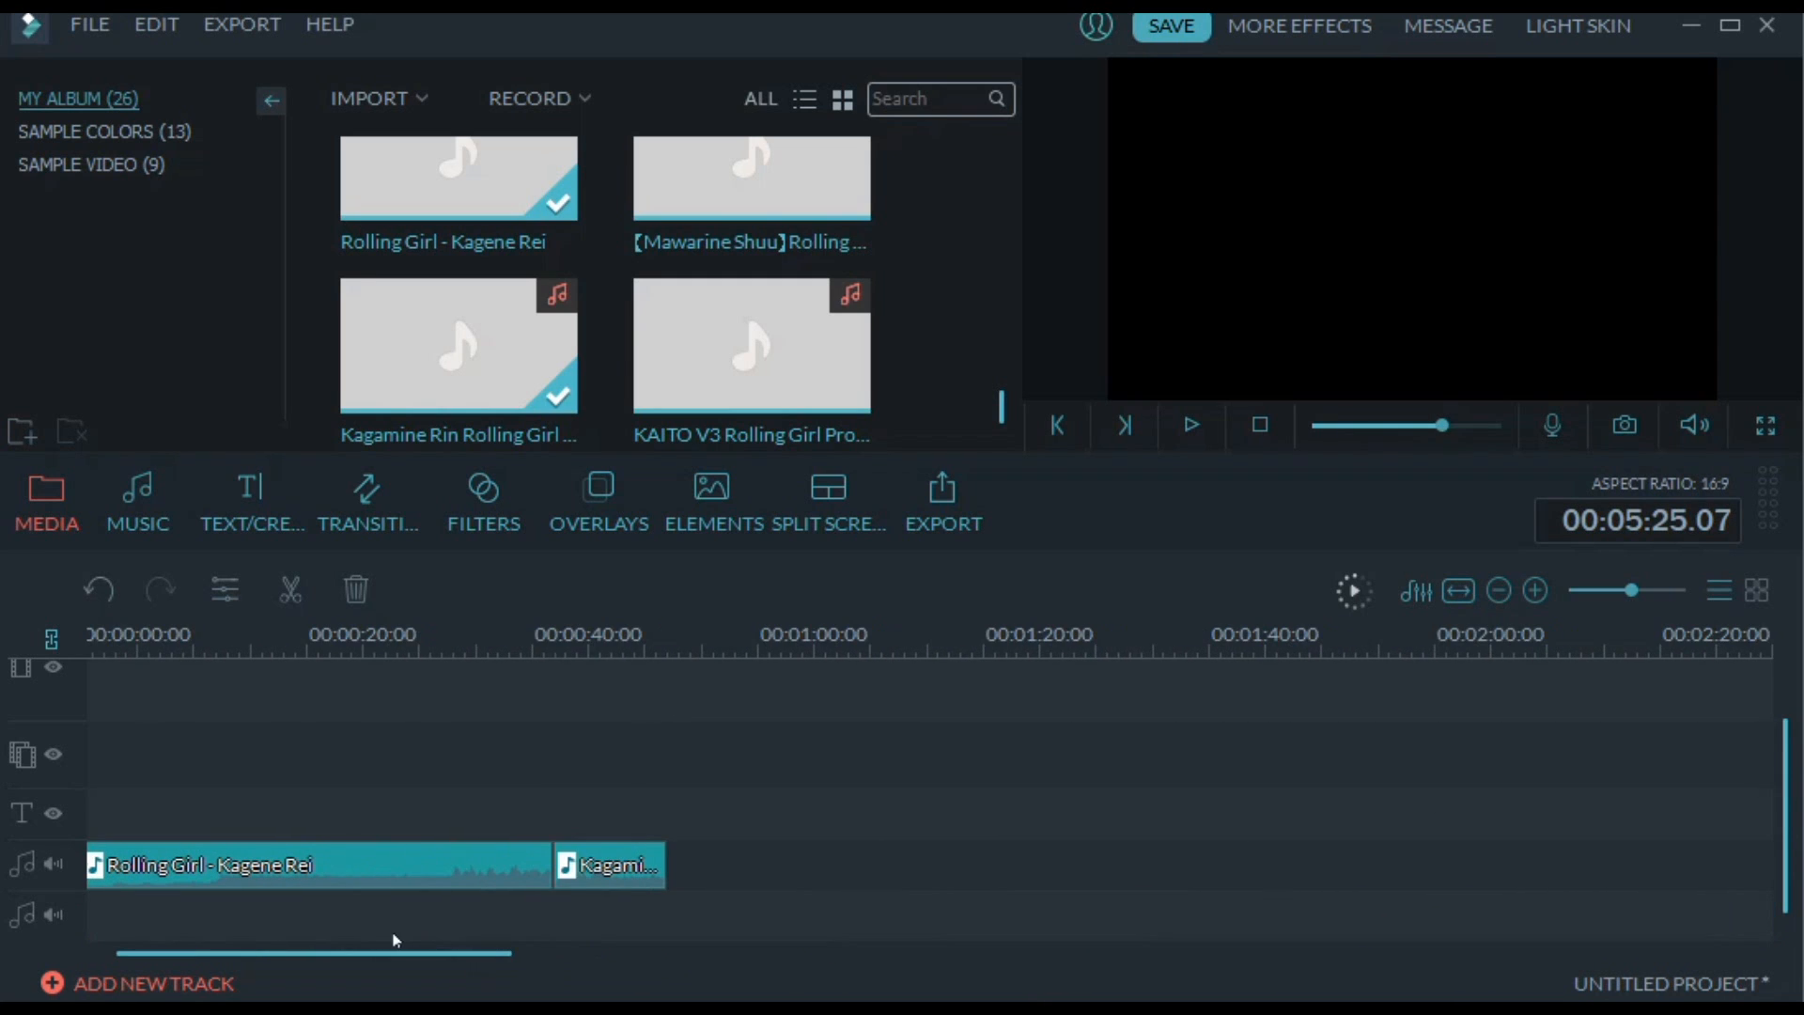
# Try lowering the short Kagamine Rin clip's pitch to -5 and -9 during playback
pyautogui.click(513, 640)
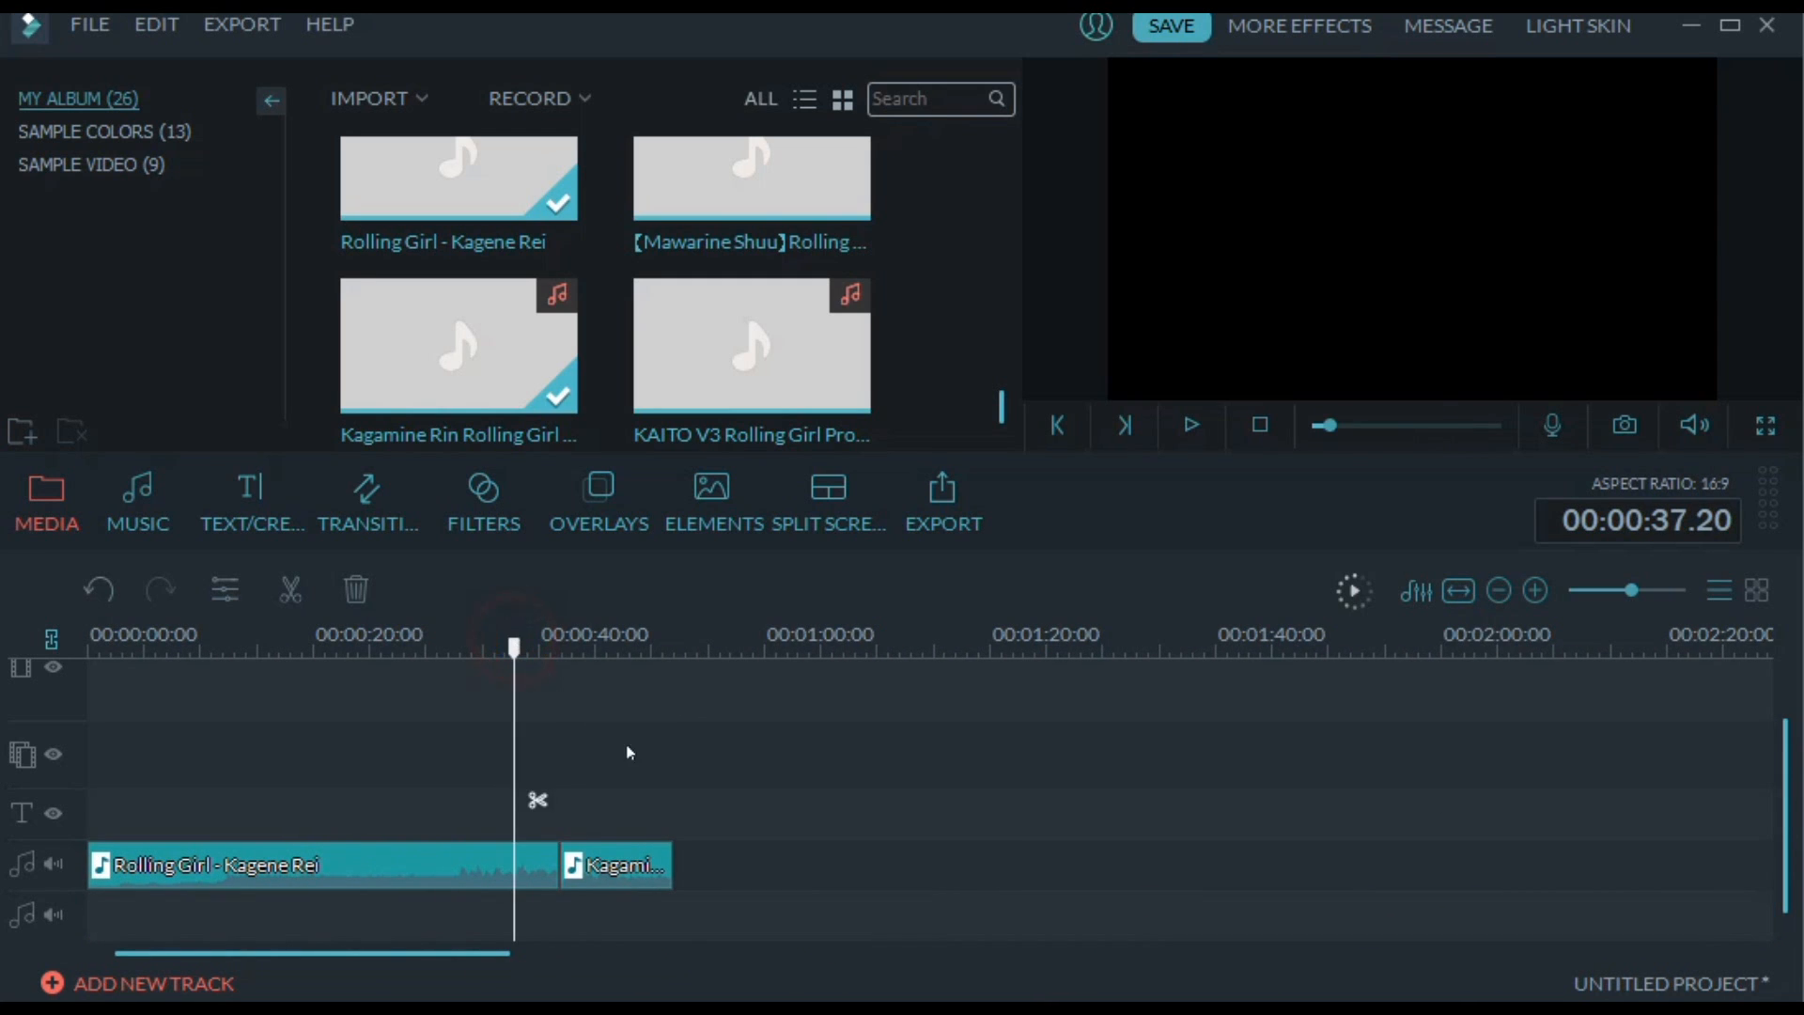
pyautogui.doubleClick(627, 868)
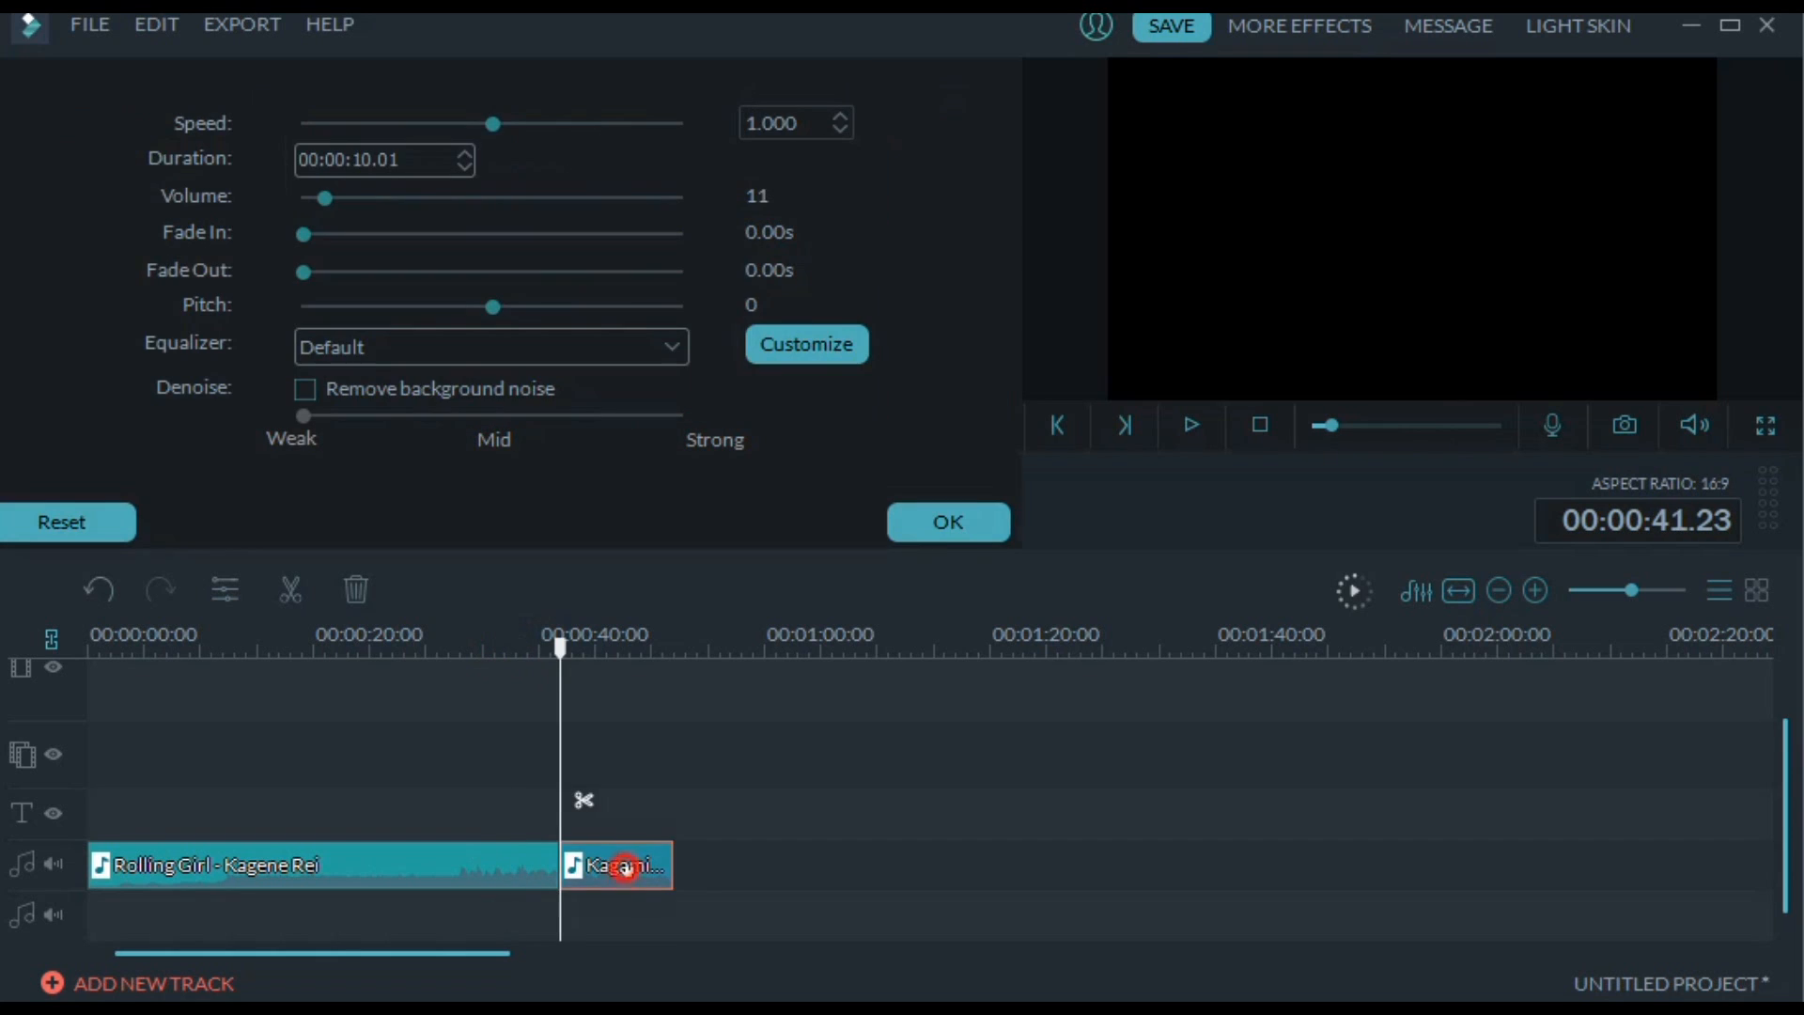
pyautogui.click(524, 864)
pyautogui.click(600, 869)
pyautogui.click(464, 304)
pyautogui.click(413, 306)
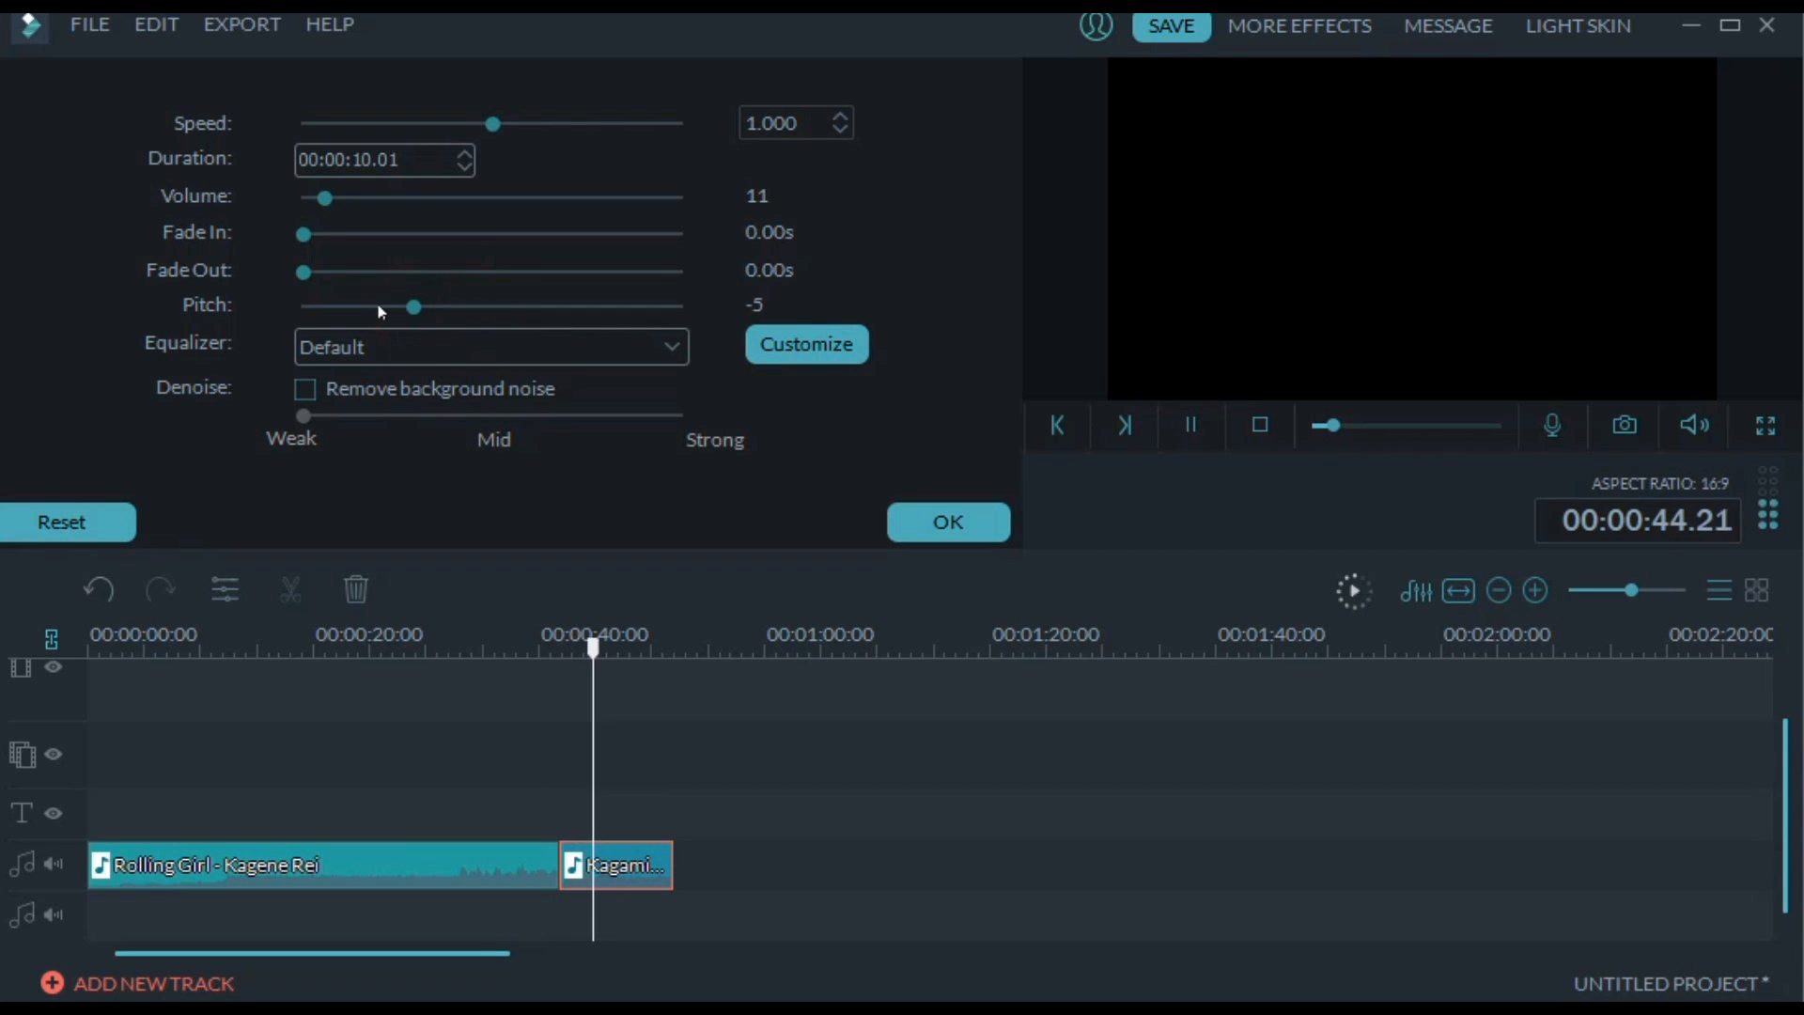
pyautogui.click(353, 307)
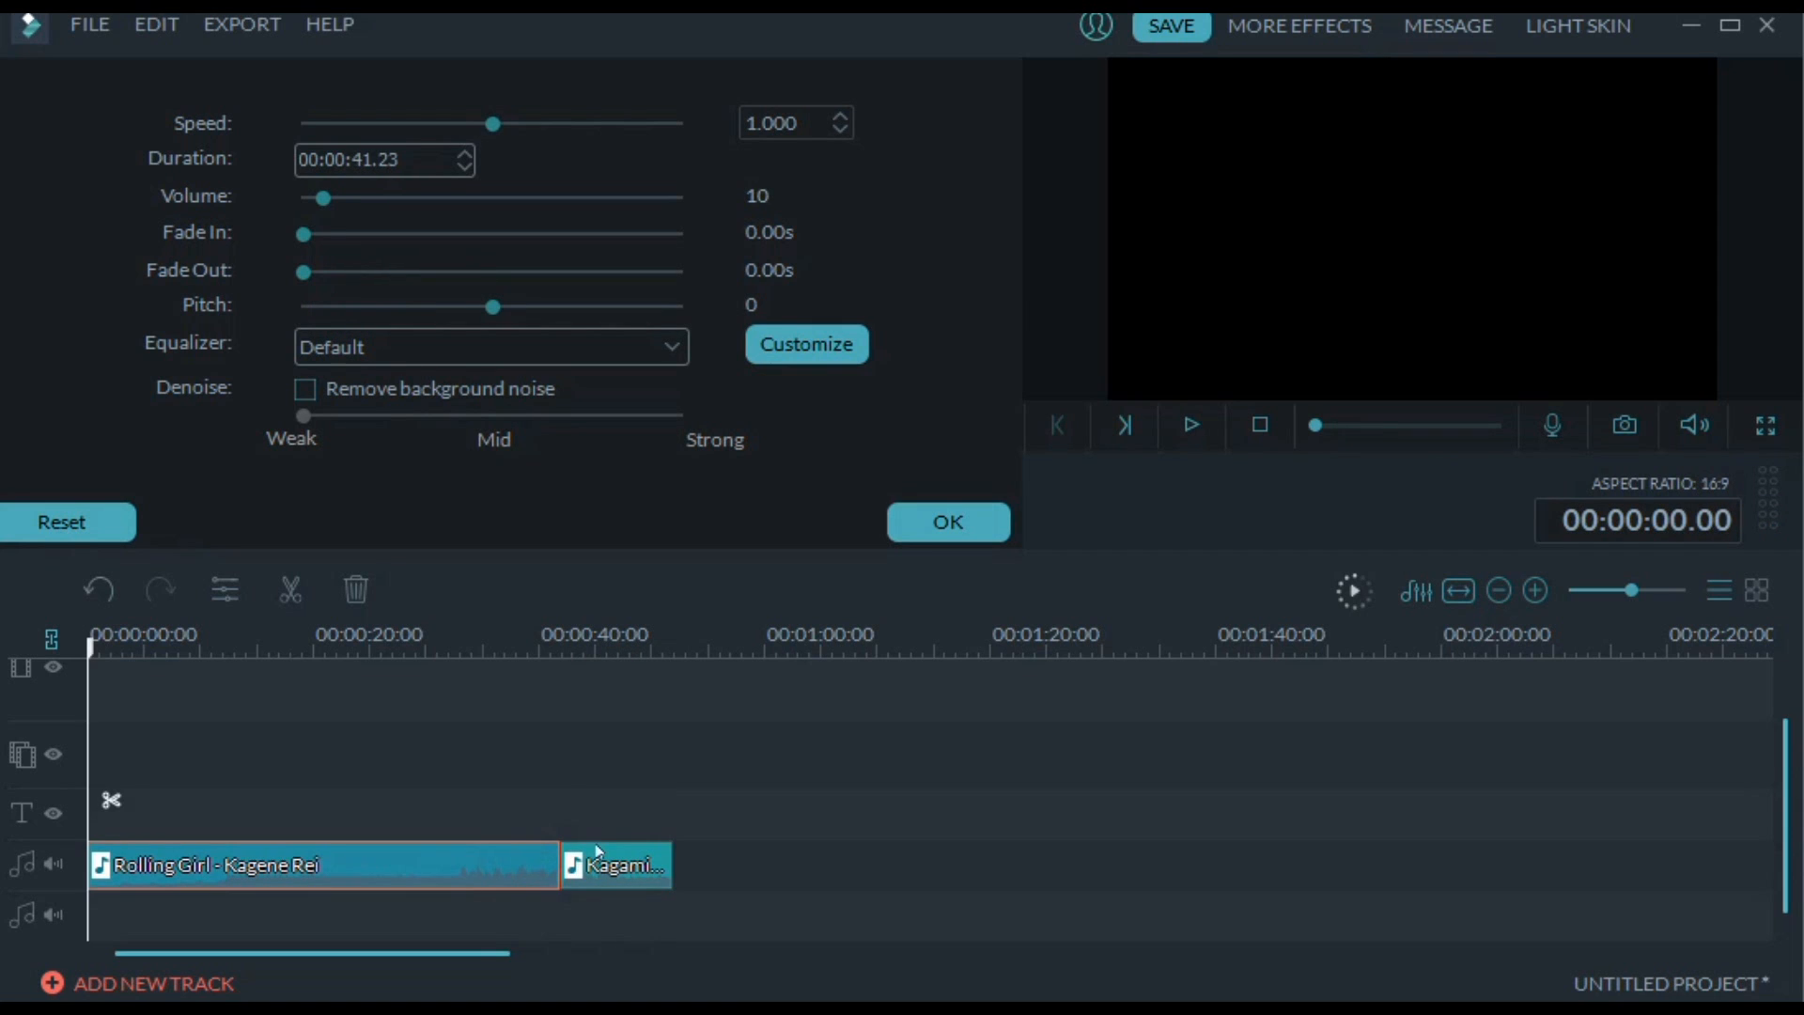
# Try raising the short Kagamine Rin clip's pitch to 3 during playback and close the audio settings
pyautogui.click(597, 845)
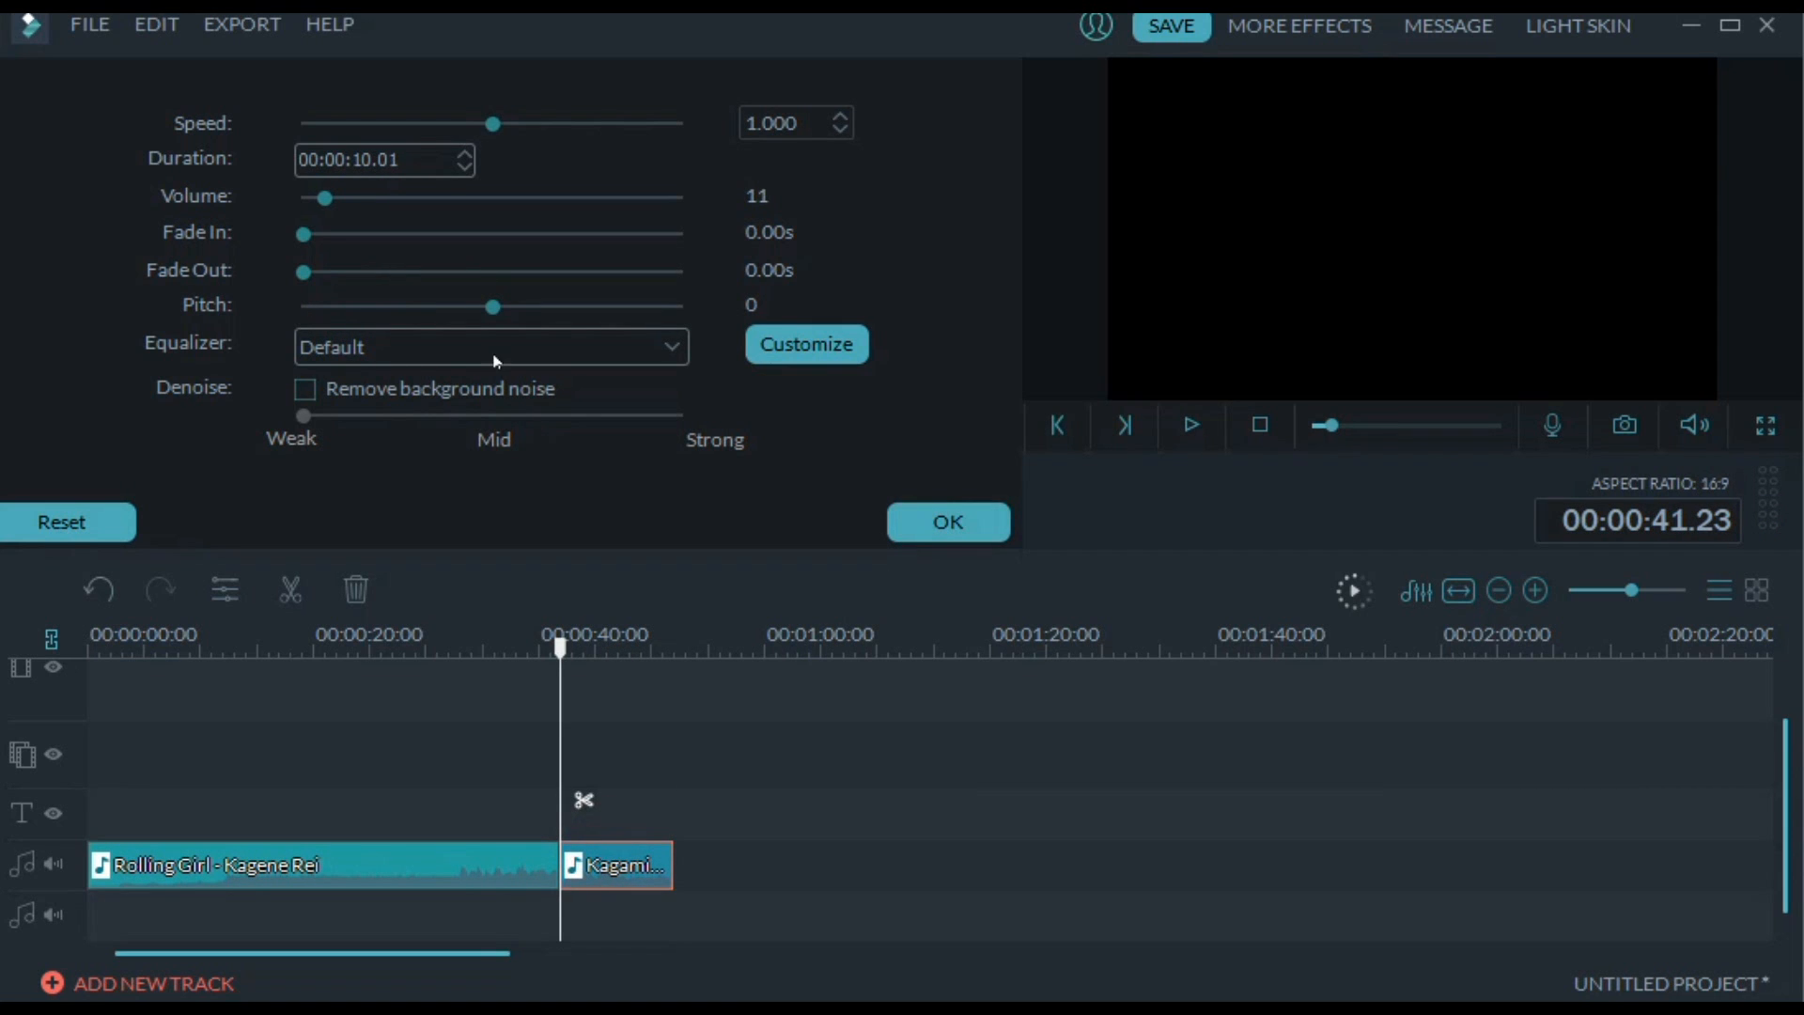
pyautogui.click(1188, 429)
pyautogui.click(544, 308)
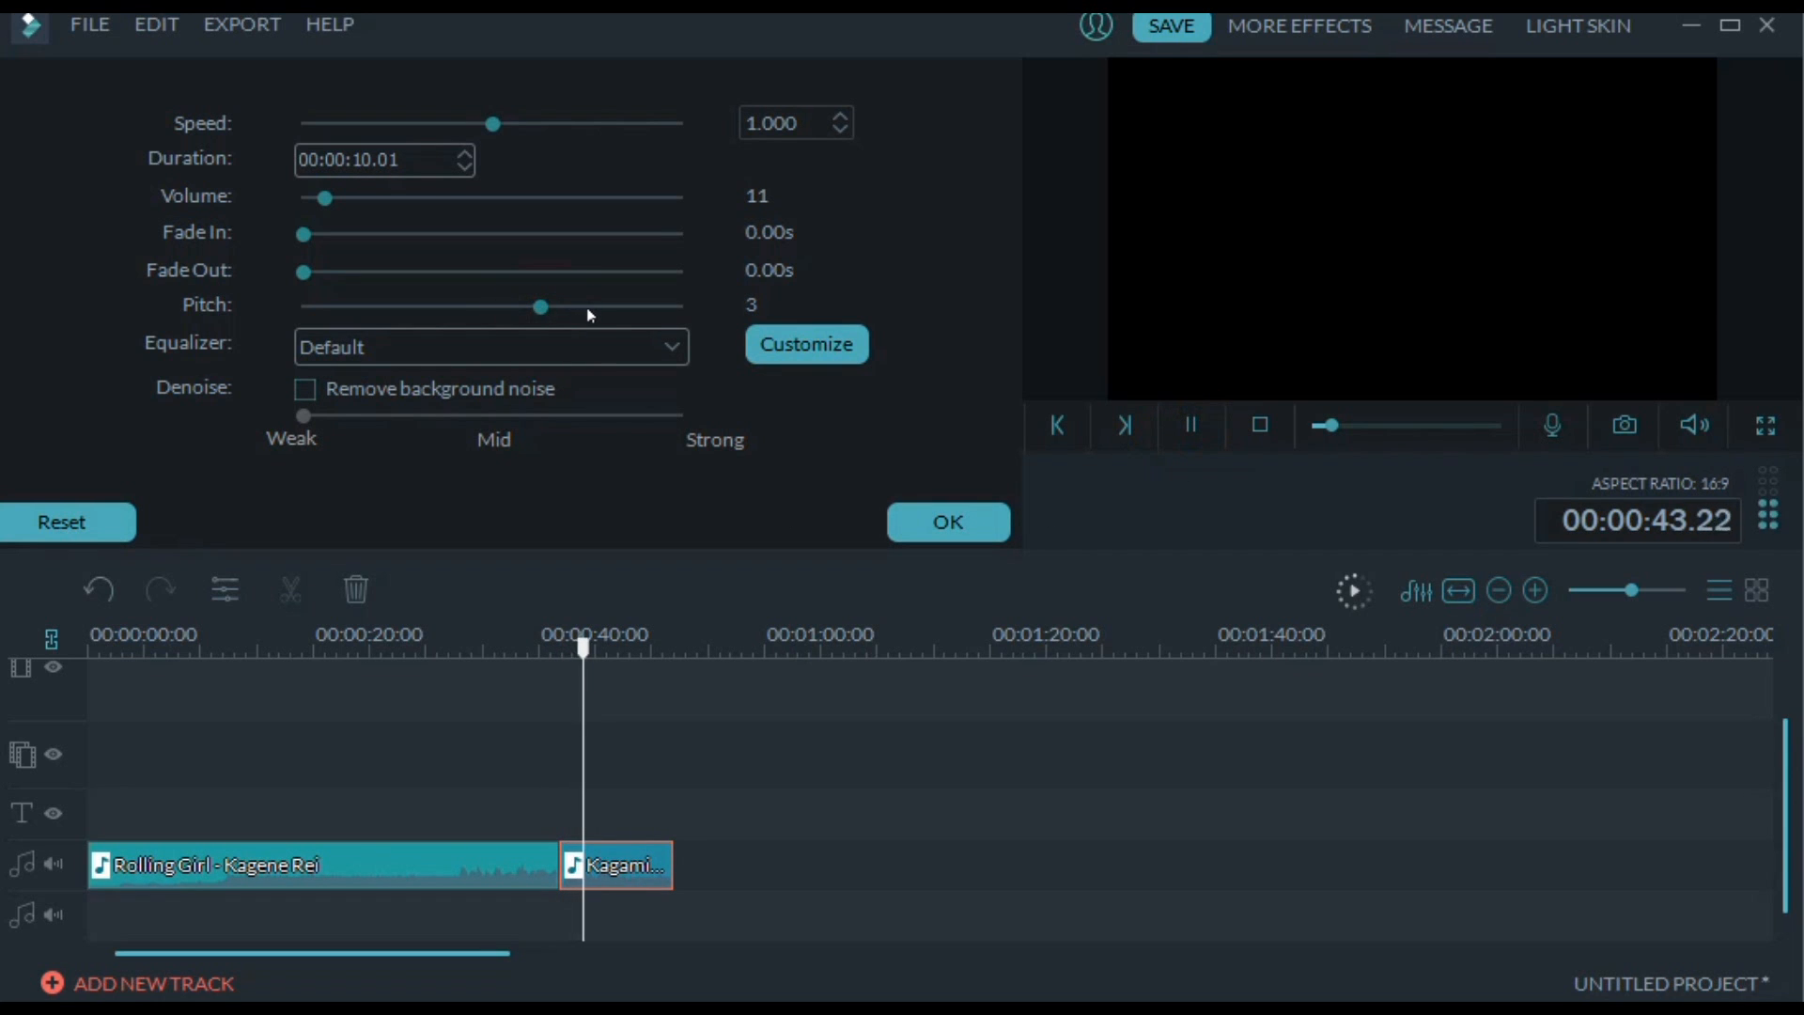
pyautogui.moveTo(464, 950); pyautogui.dragTo(438, 950)
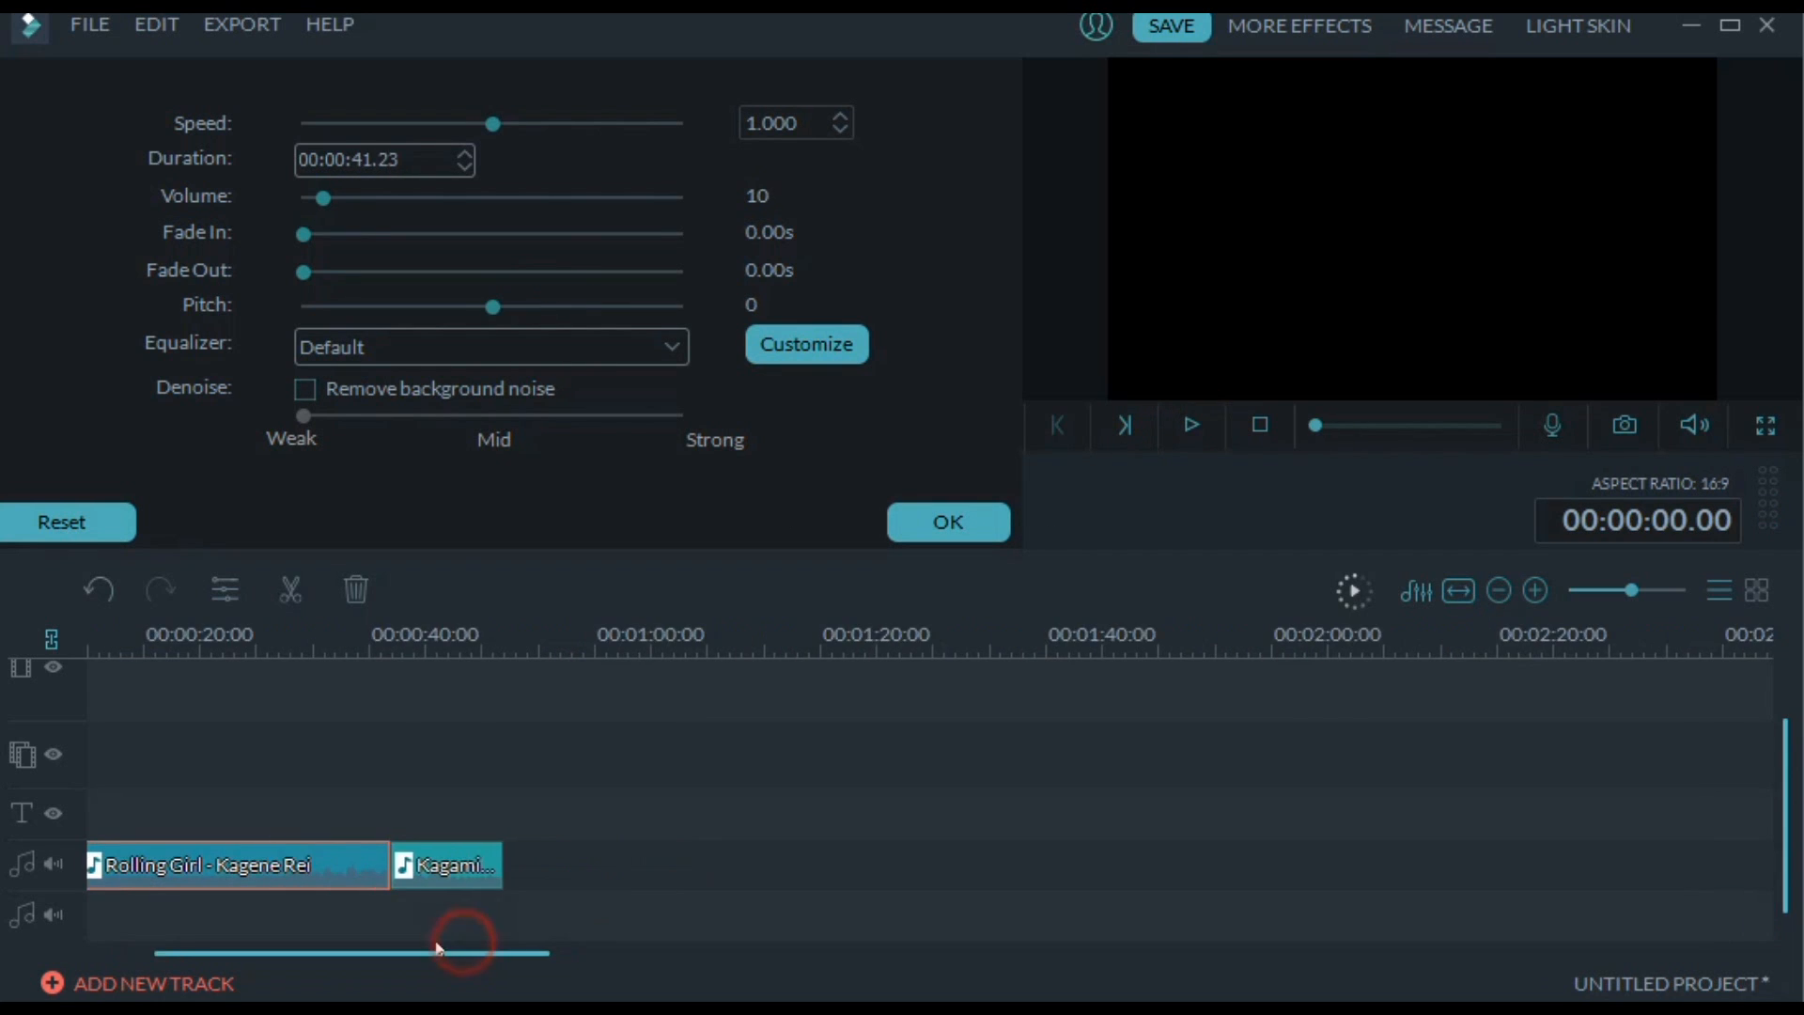
pyautogui.click(948, 523)
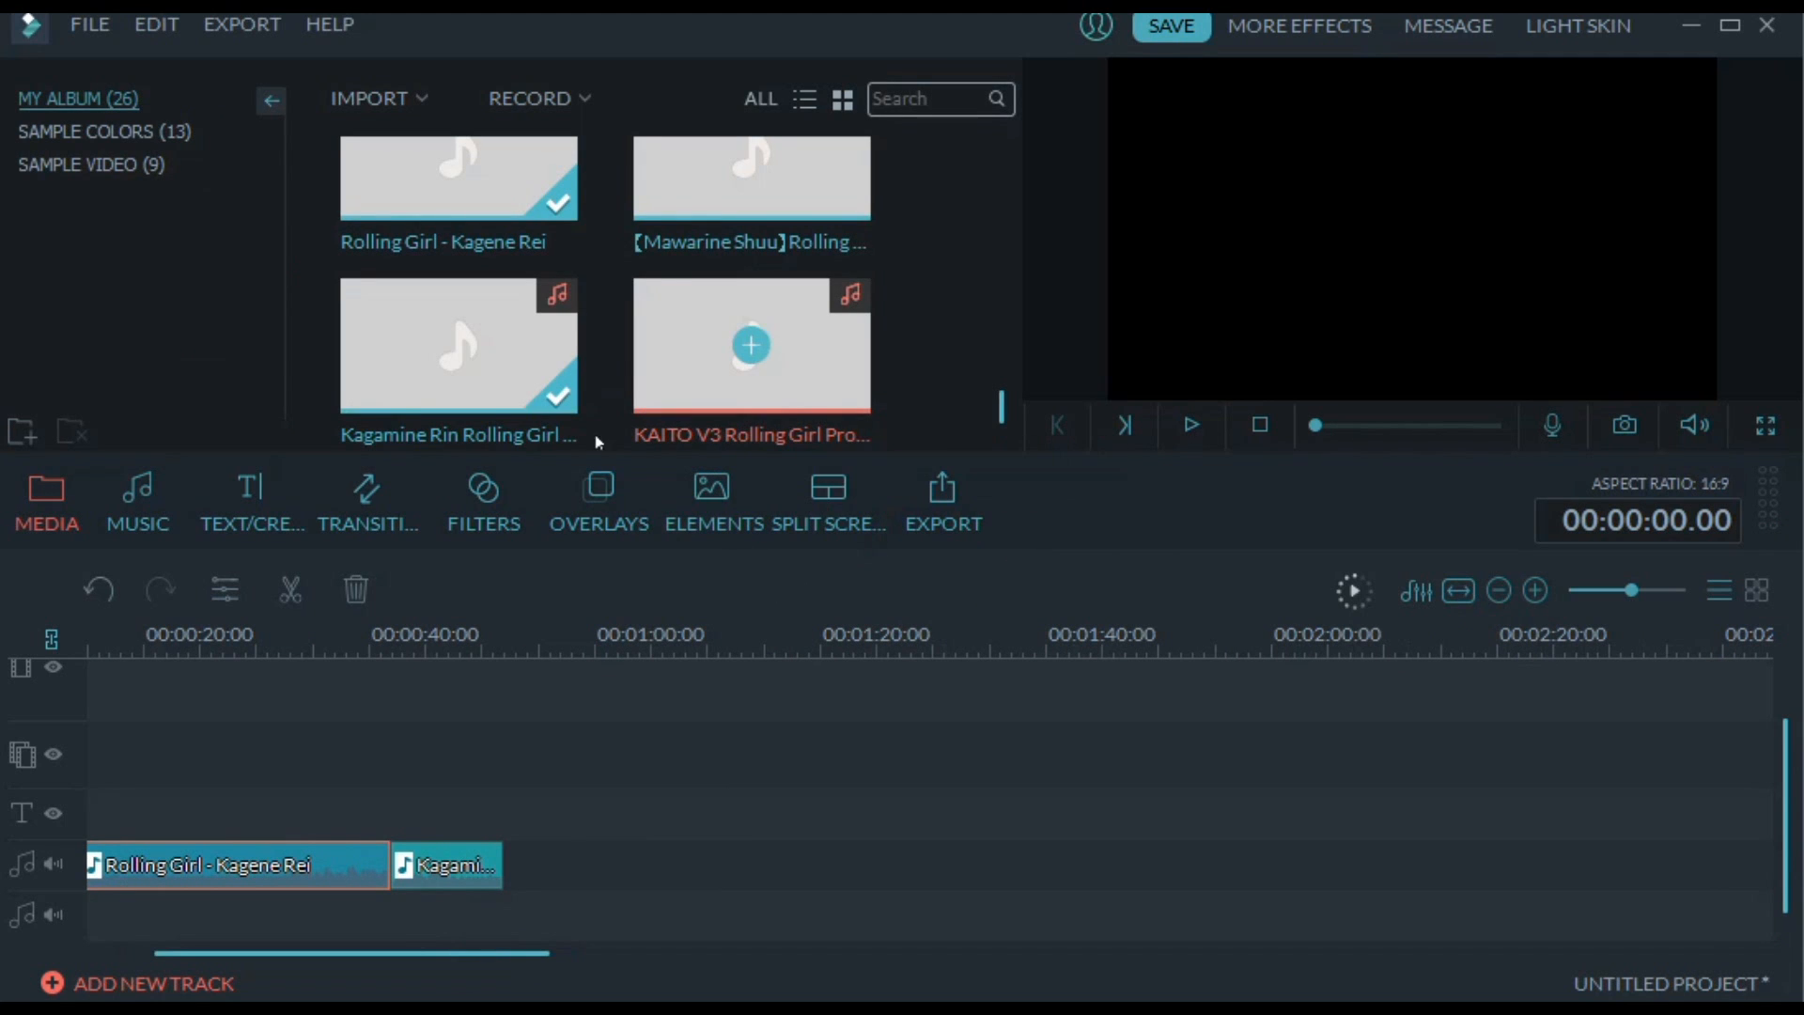
# Place the Mawarine Shuu cover on the audio track after the Kagamine Rin clip and lower its volume to 23
pyautogui.moveTo(719, 214); pyautogui.dragTo(615, 863)
pyautogui.doubleClick(615, 850)
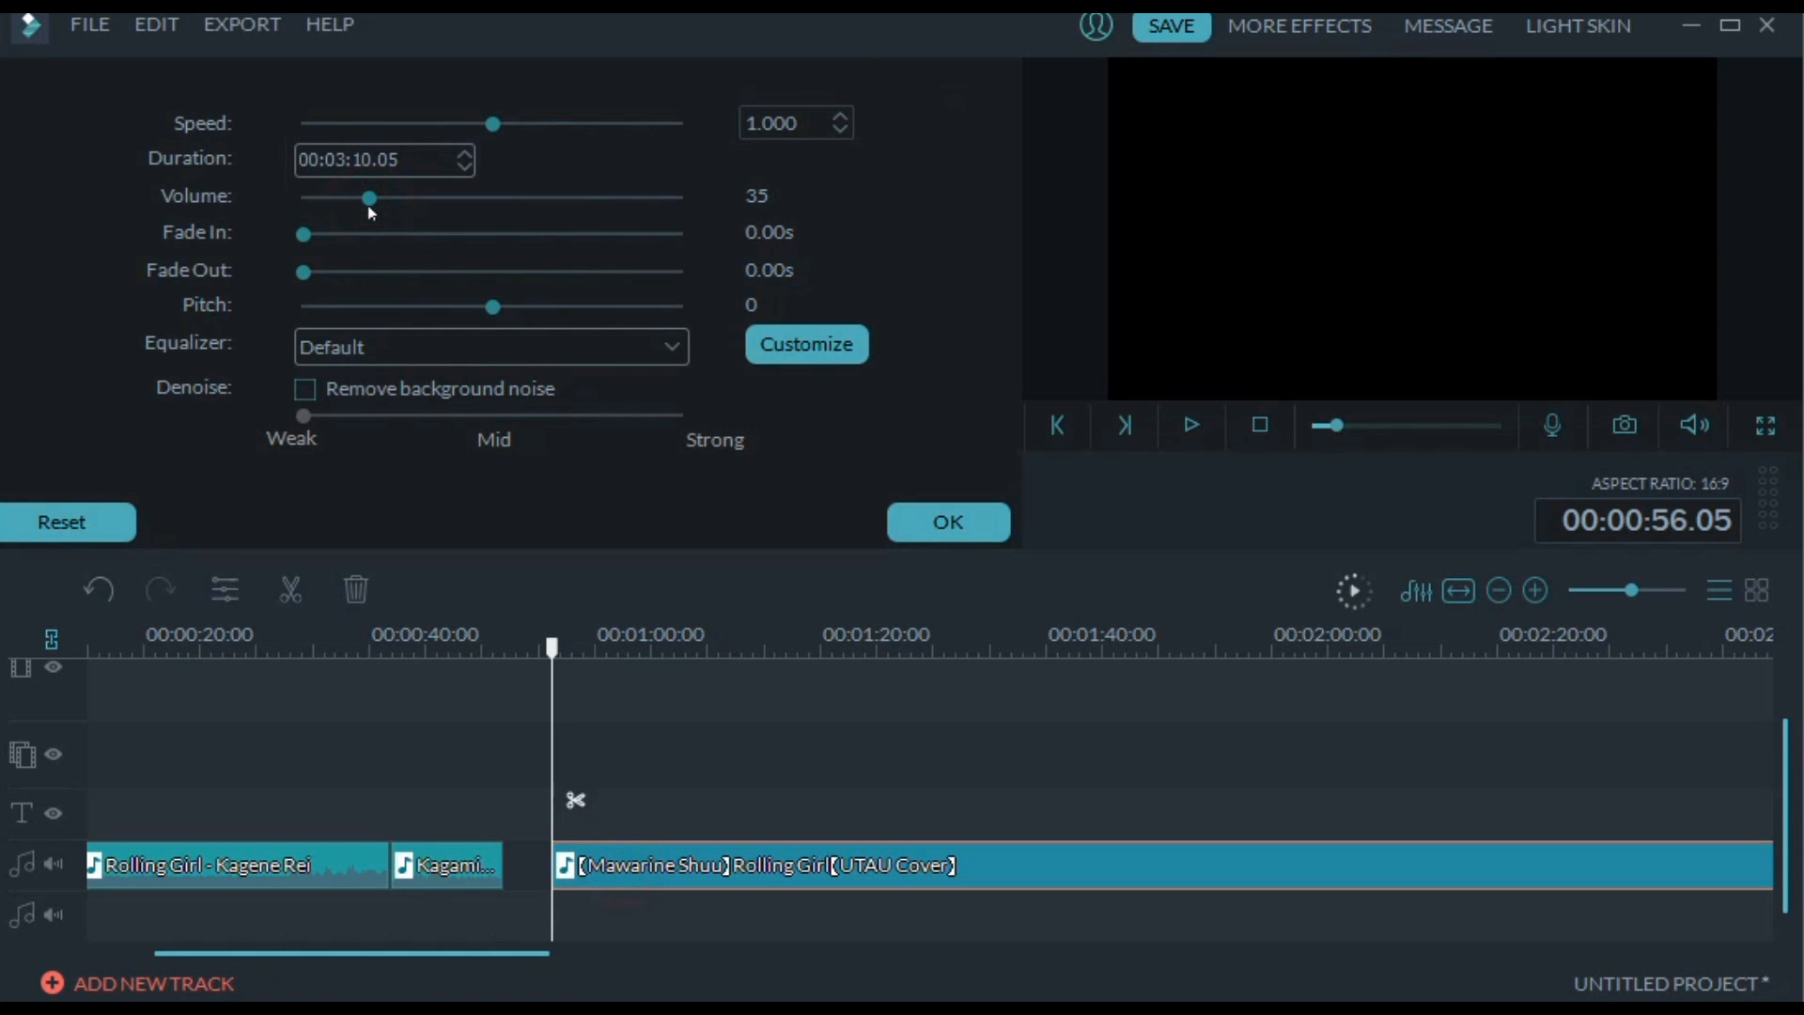
pyautogui.moveTo(369, 209); pyautogui.dragTo(315, 201)
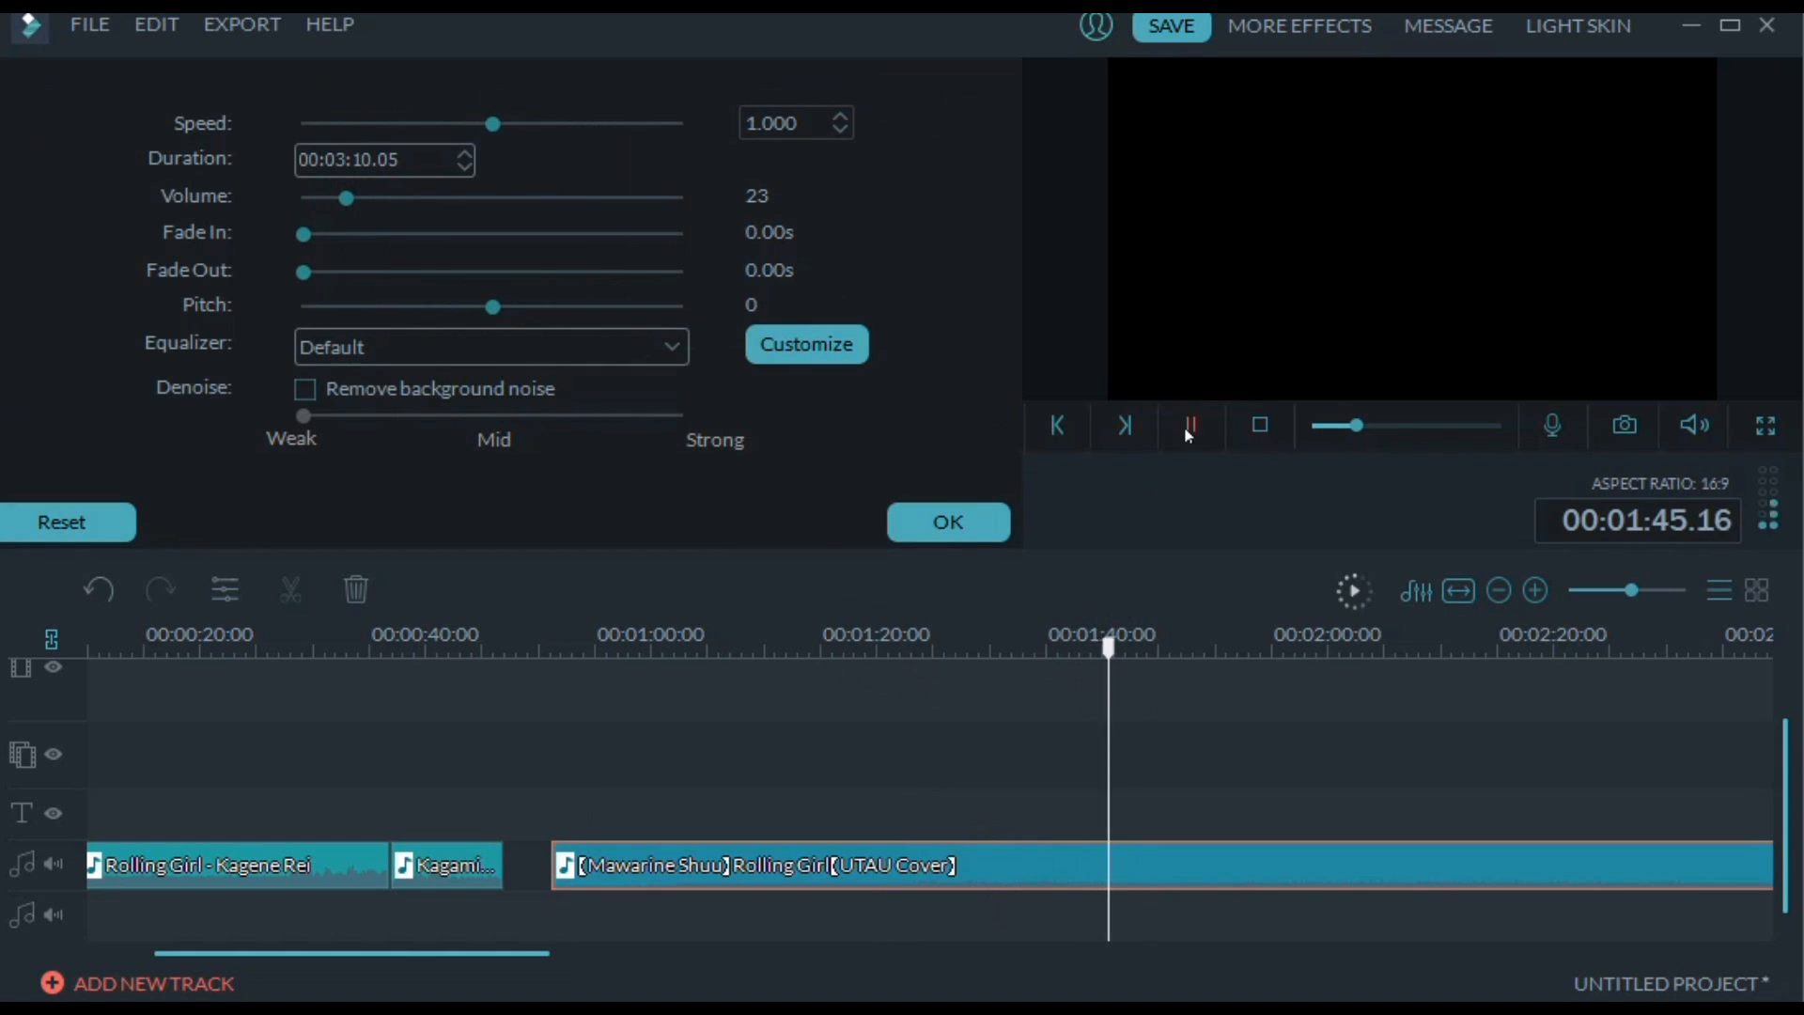
# Stop playback and split the Mawarine Shuu clip at 00:01:46.21
pyautogui.click(1187, 434)
pyautogui.rightClick(1149, 855)
pyautogui.click(1242, 783)
# Delete the first part of the Mawarine Shuu clip and move the remaining part directly against the end of the Kagamine Rin clip
pyautogui.rightClick(909, 855)
pyautogui.click(996, 827)
pyautogui.moveTo(1197, 865); pyautogui.dragTo(580, 865)
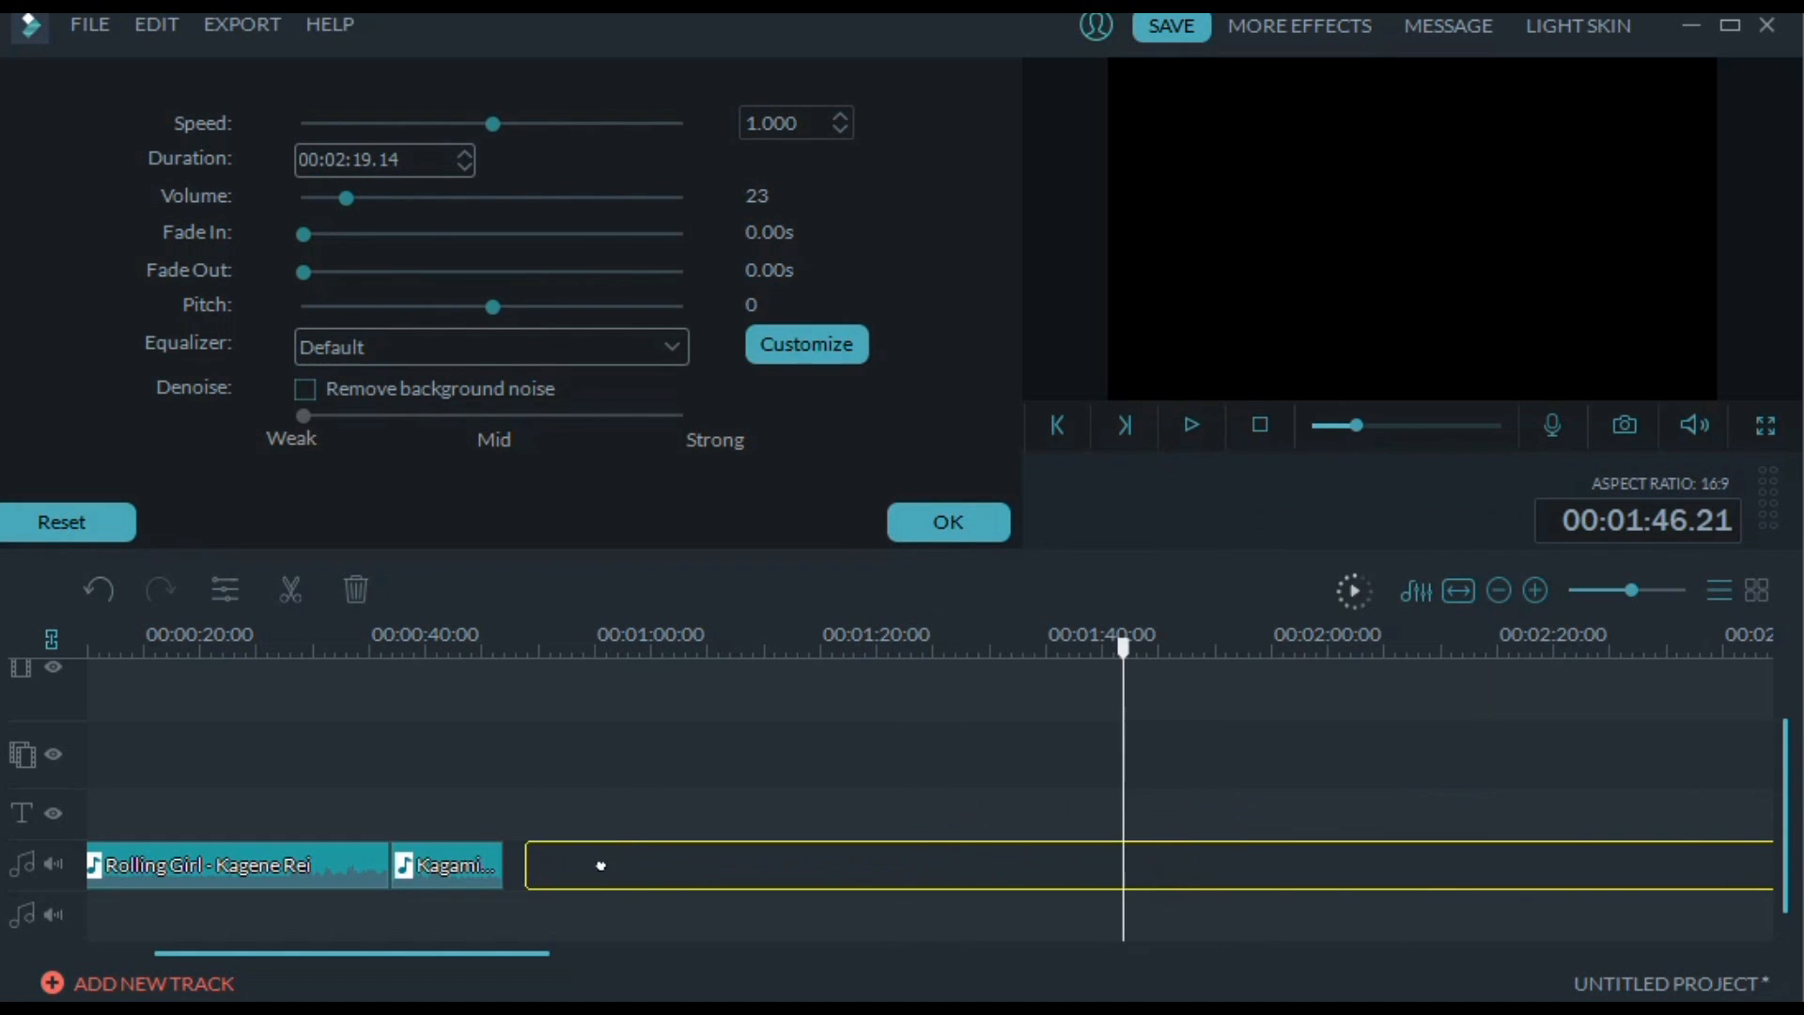
# Play across the join into the Mawarine Shuu clip, stop at 00:01:11.14 and split the clip there
pyautogui.click(472, 646)
pyautogui.click(1189, 435)
pyautogui.click(948, 522)
pyautogui.click(598, 647)
pyautogui.click(768, 647)
pyautogui.click(688, 647)
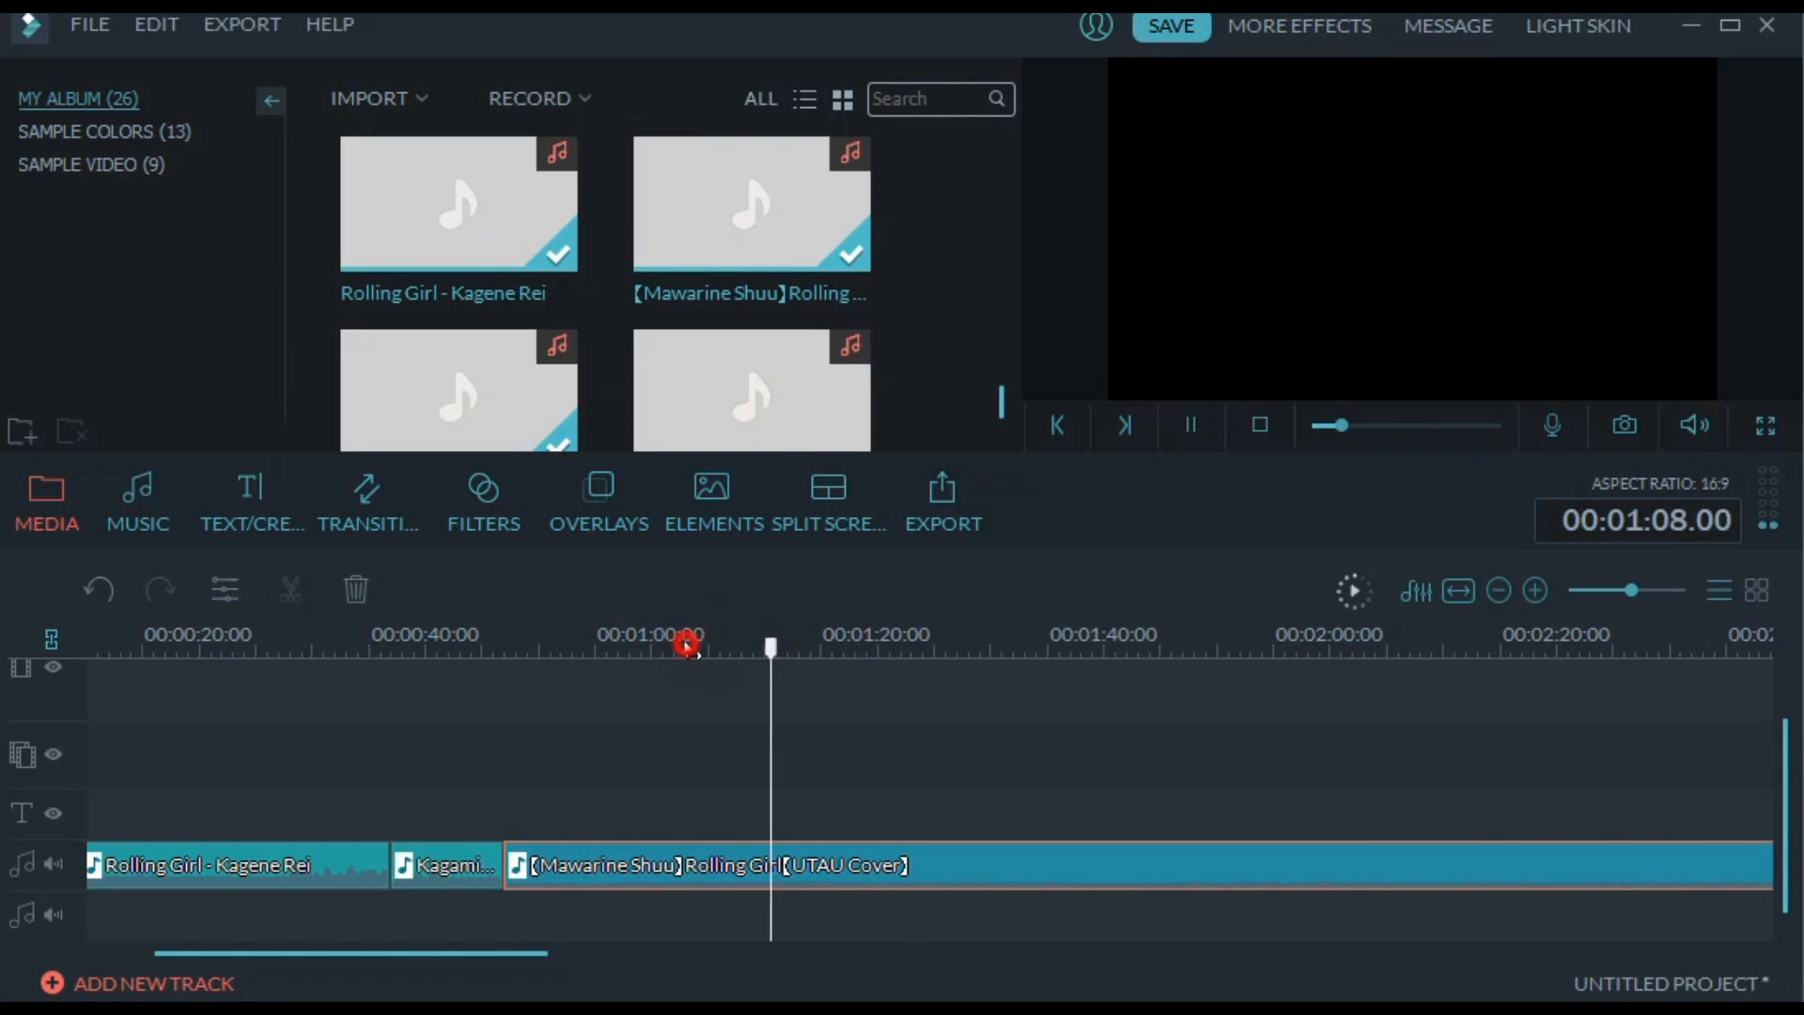
pyautogui.click(1188, 435)
pyautogui.rightClick(766, 853)
pyautogui.click(842, 781)
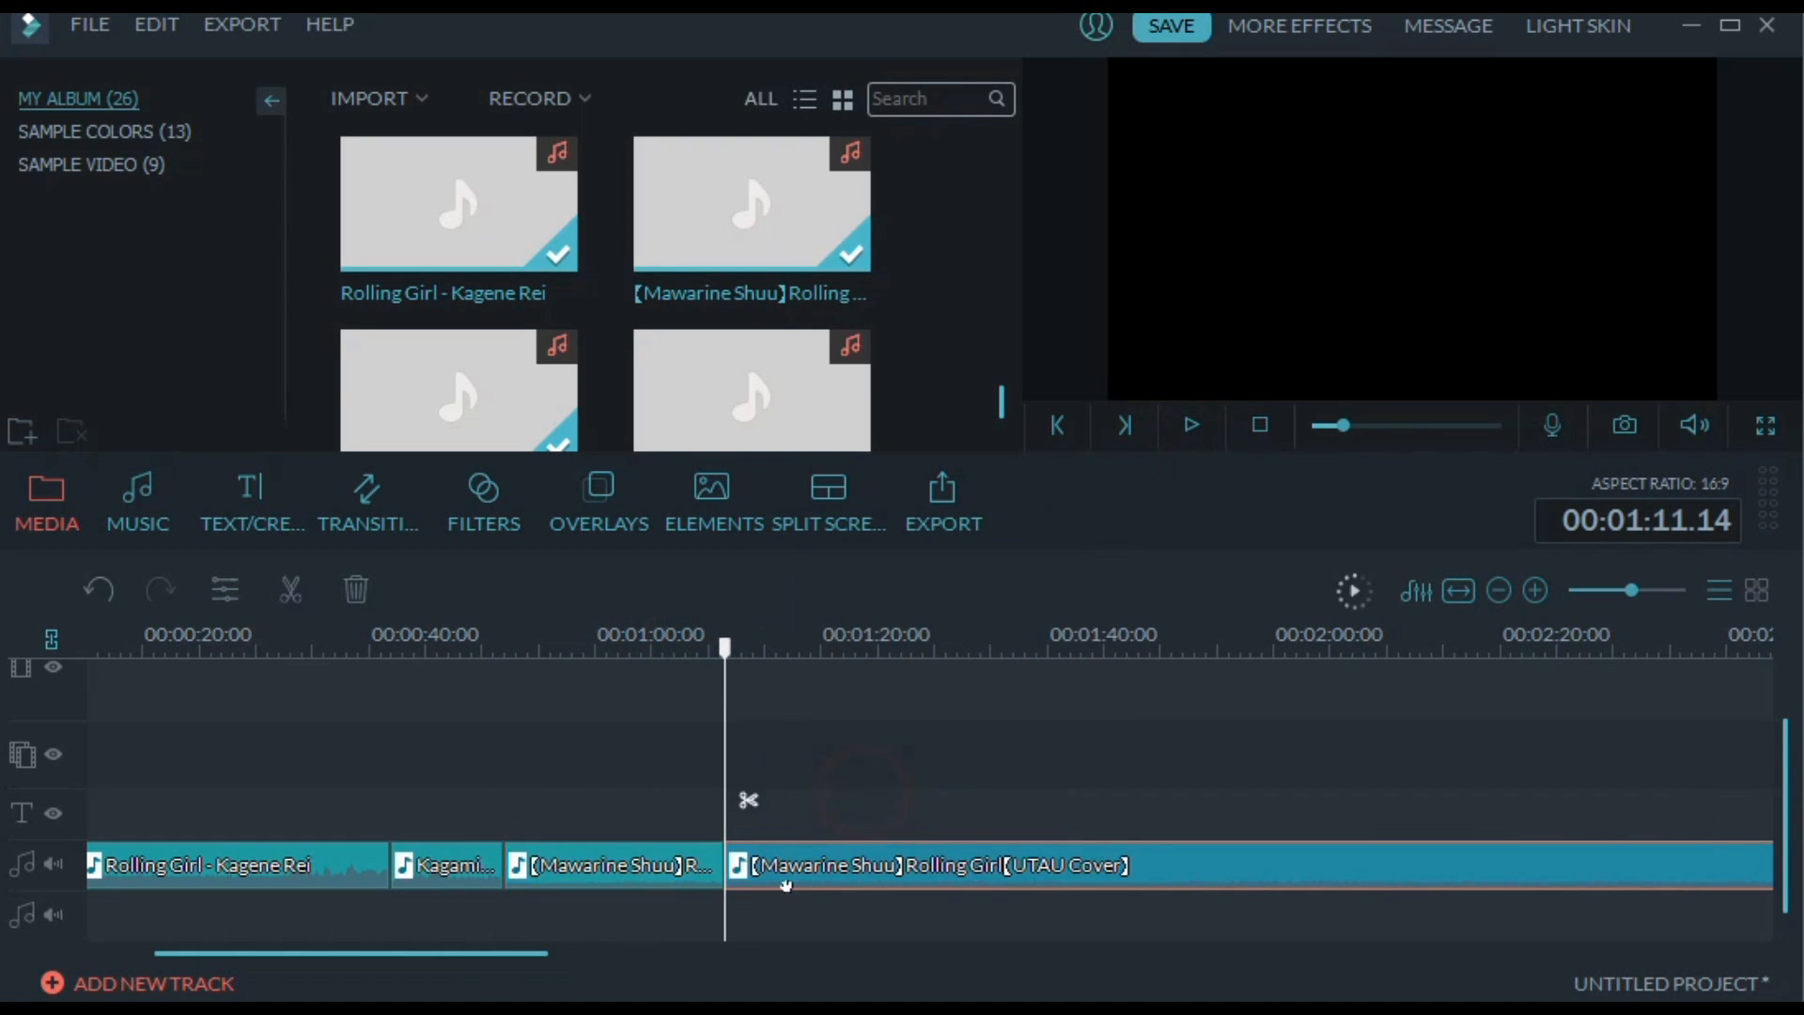
# Move the second Mawarine Shuu part far along the second audio track and bring the leftover Kagene Rei clip back to 00:01:15.01
pyautogui.moveTo(797, 863); pyautogui.dragTo(818, 907)
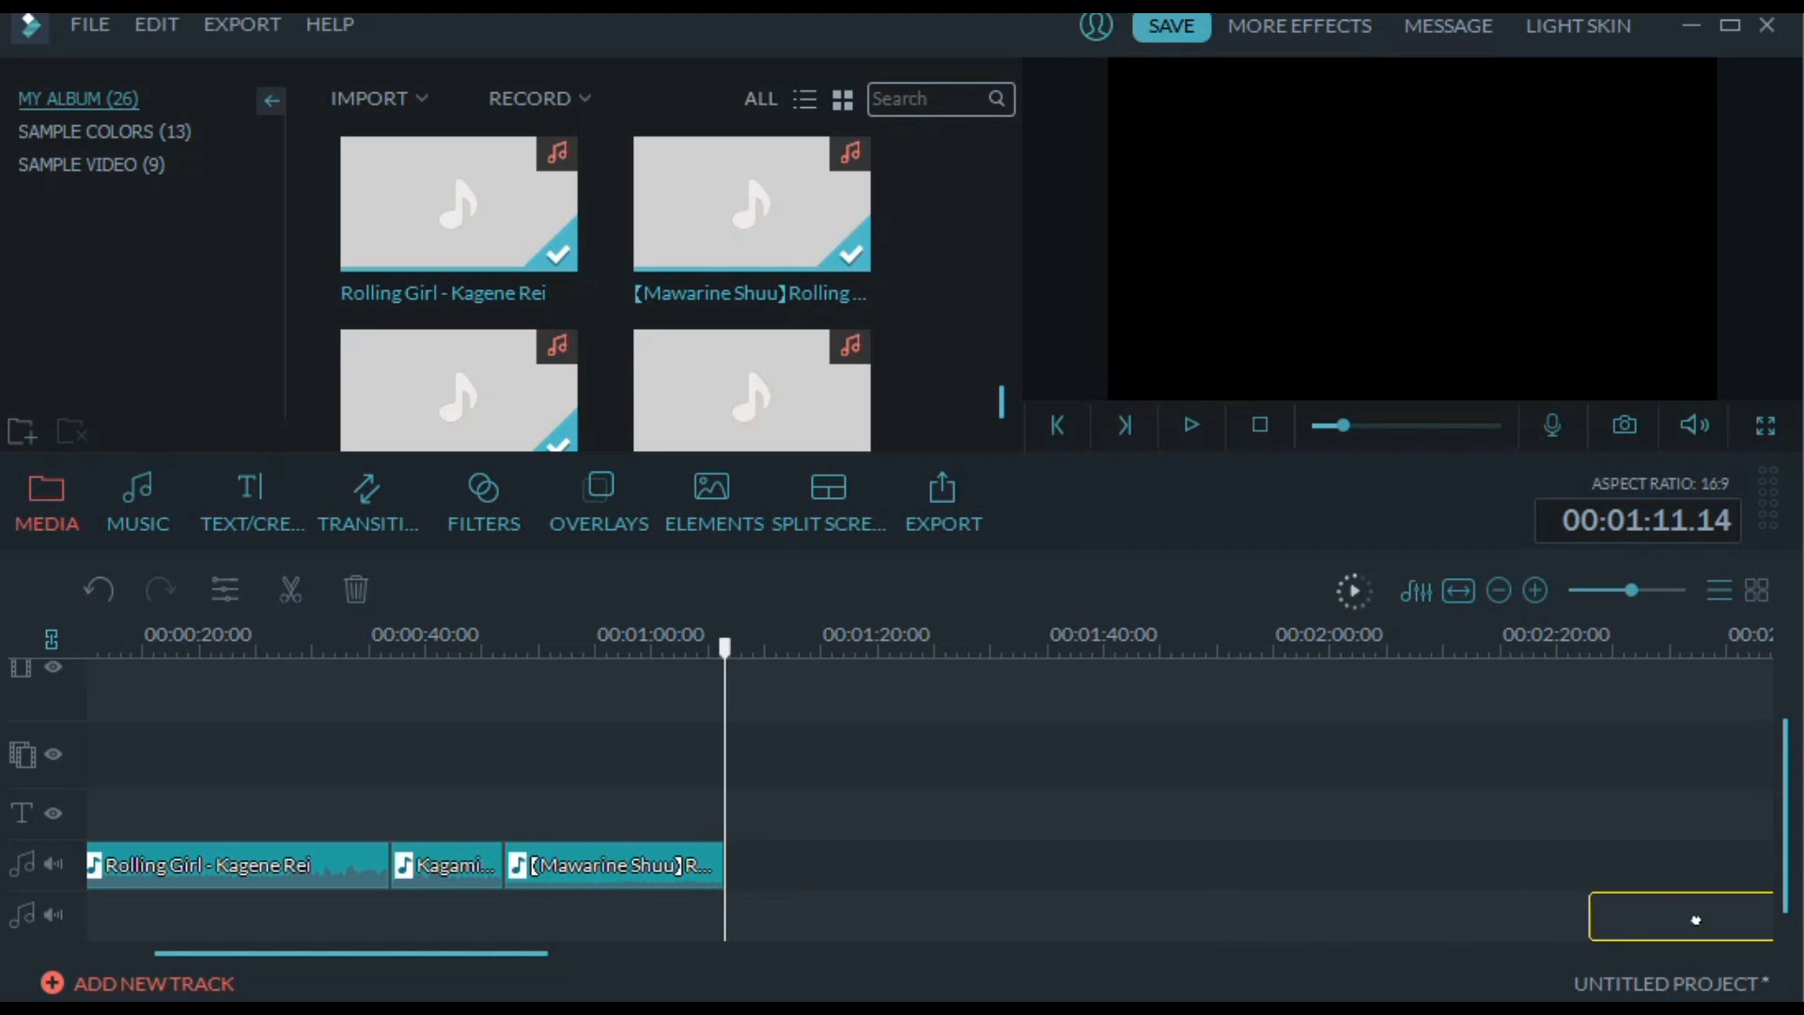
pyautogui.moveTo(1696, 919); pyautogui.dragTo(1005, 916)
pyautogui.moveTo(1206, 955); pyautogui.dragTo(661, 959)
pyautogui.click(553, 916)
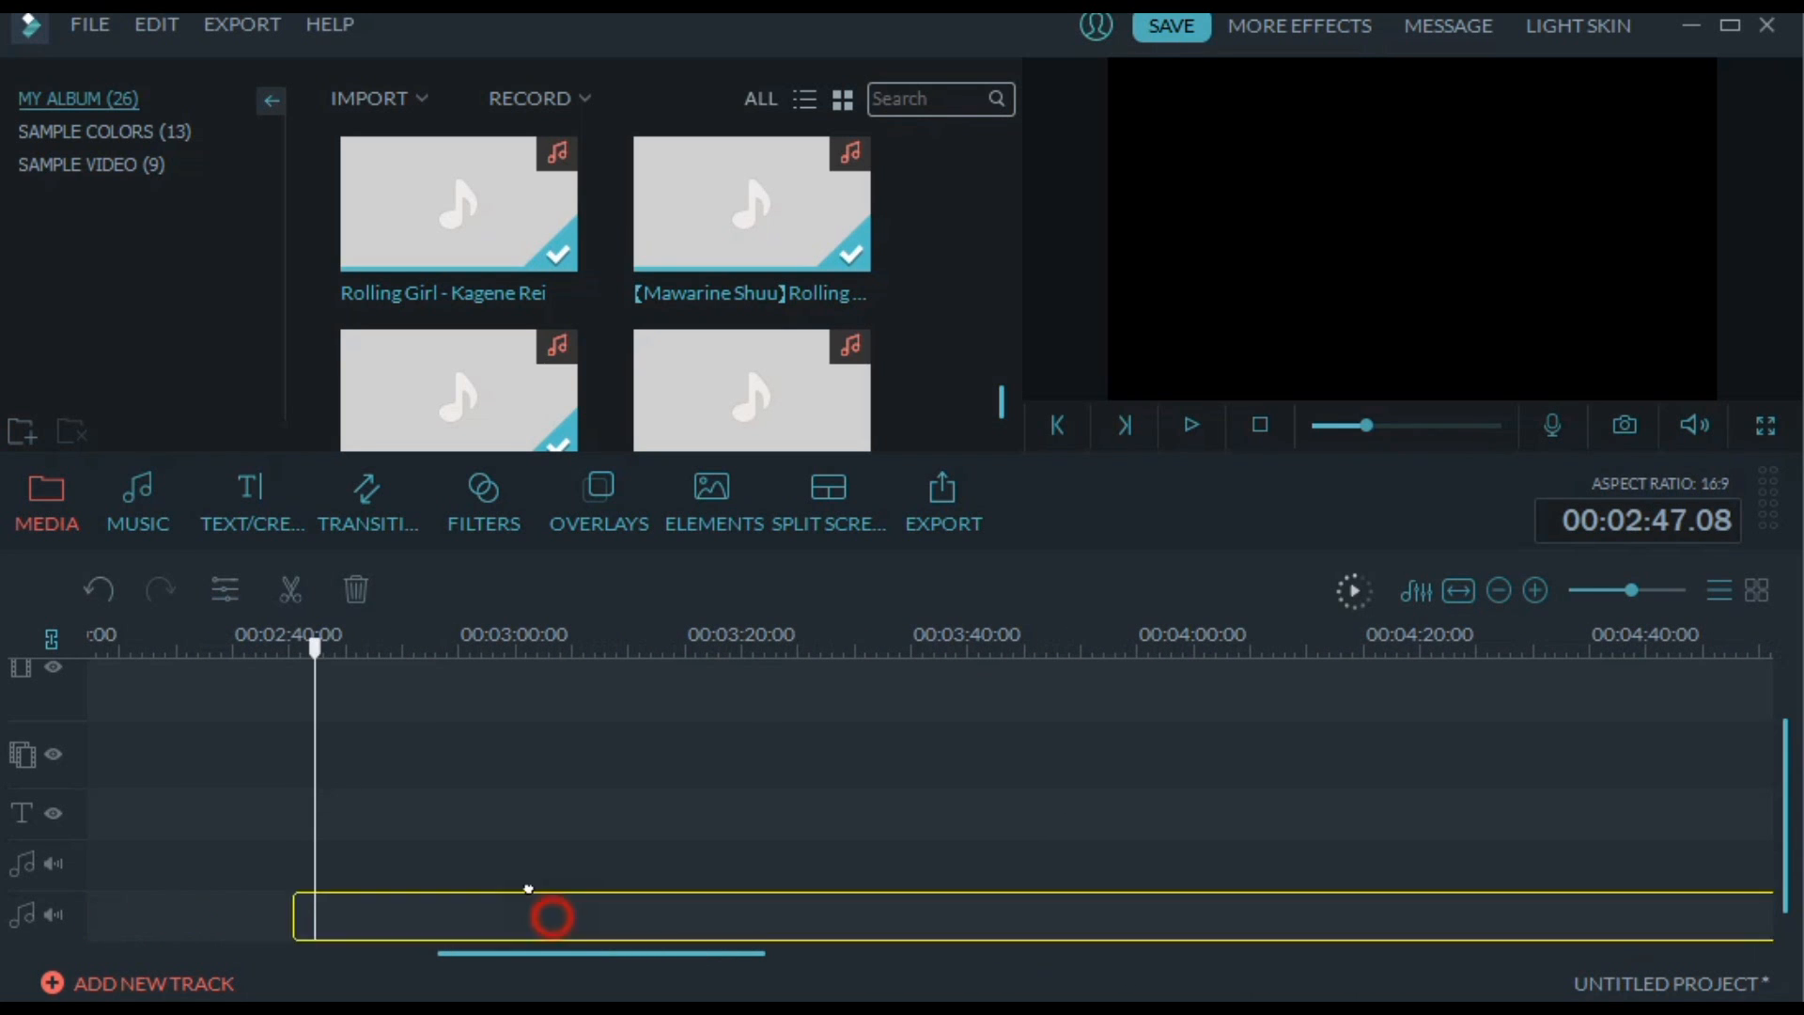
pyautogui.moveTo(528, 888); pyautogui.dragTo(996, 855)
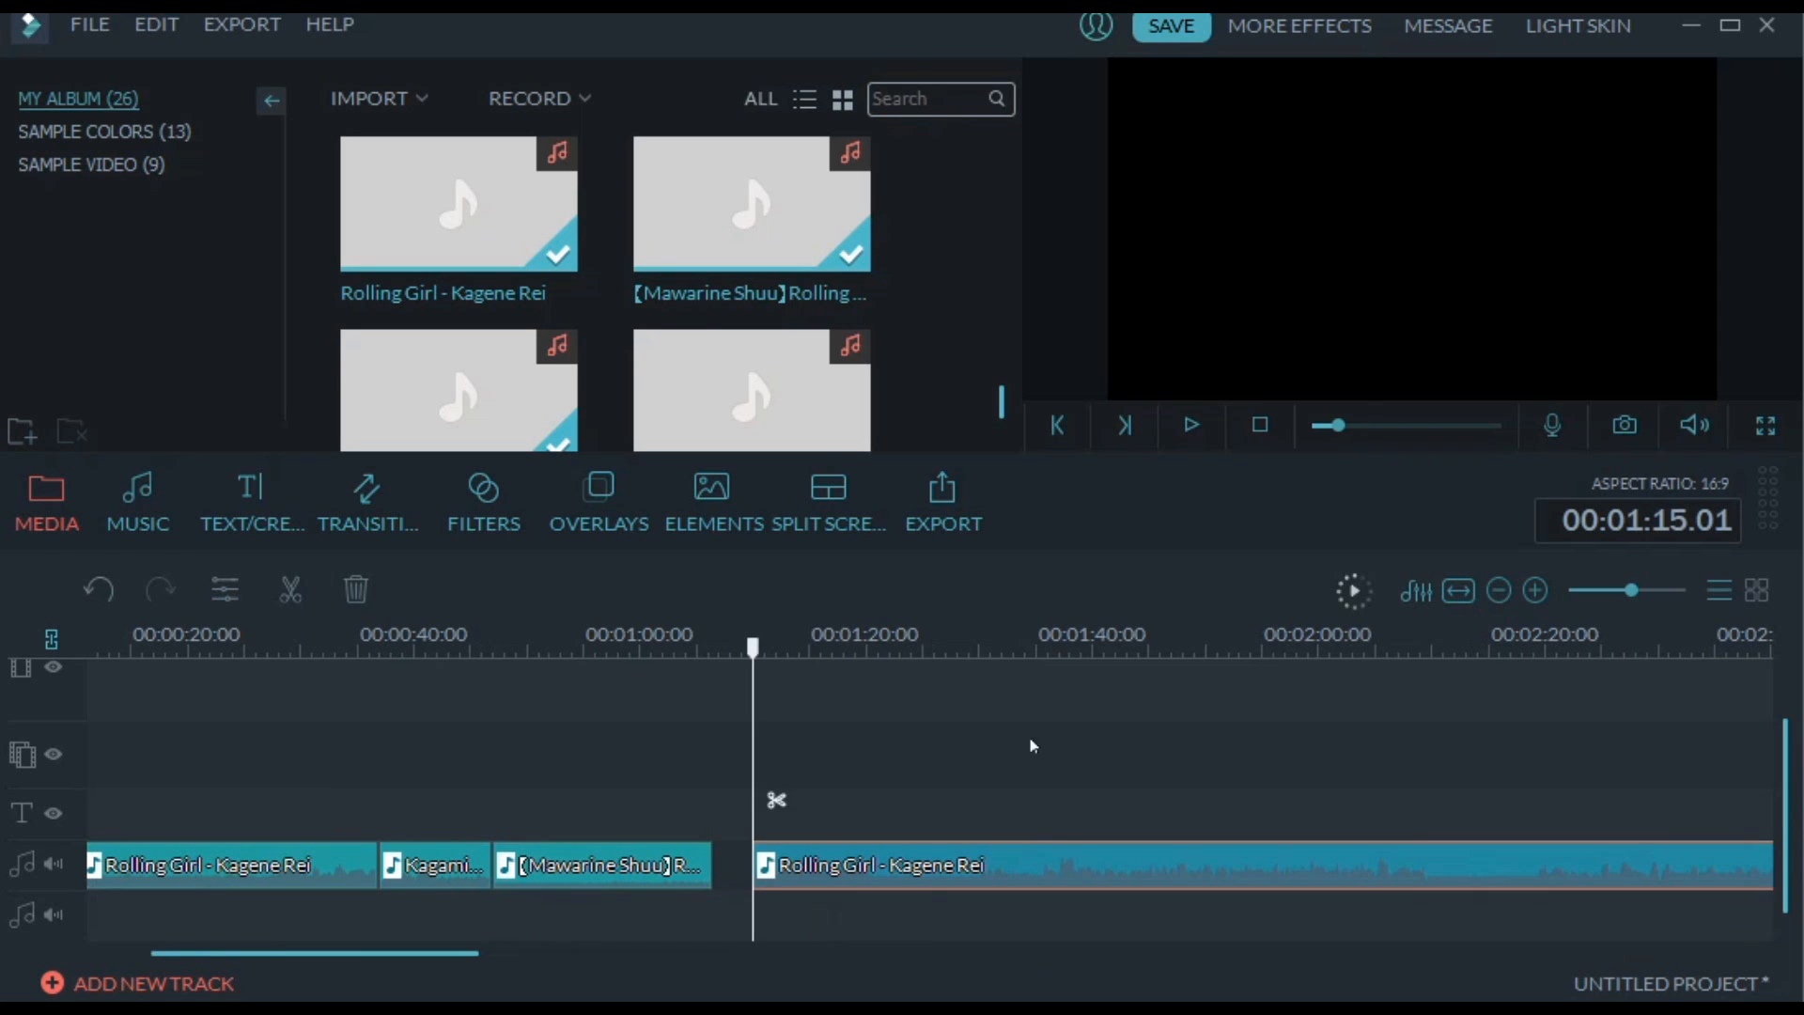
# Play through the leftover Kagene Rei clip, stop at 00:01:44.18 and split it there
pyautogui.click(928, 648)
pyautogui.press('space')
pyautogui.click(1006, 630)
pyautogui.click(1192, 431)
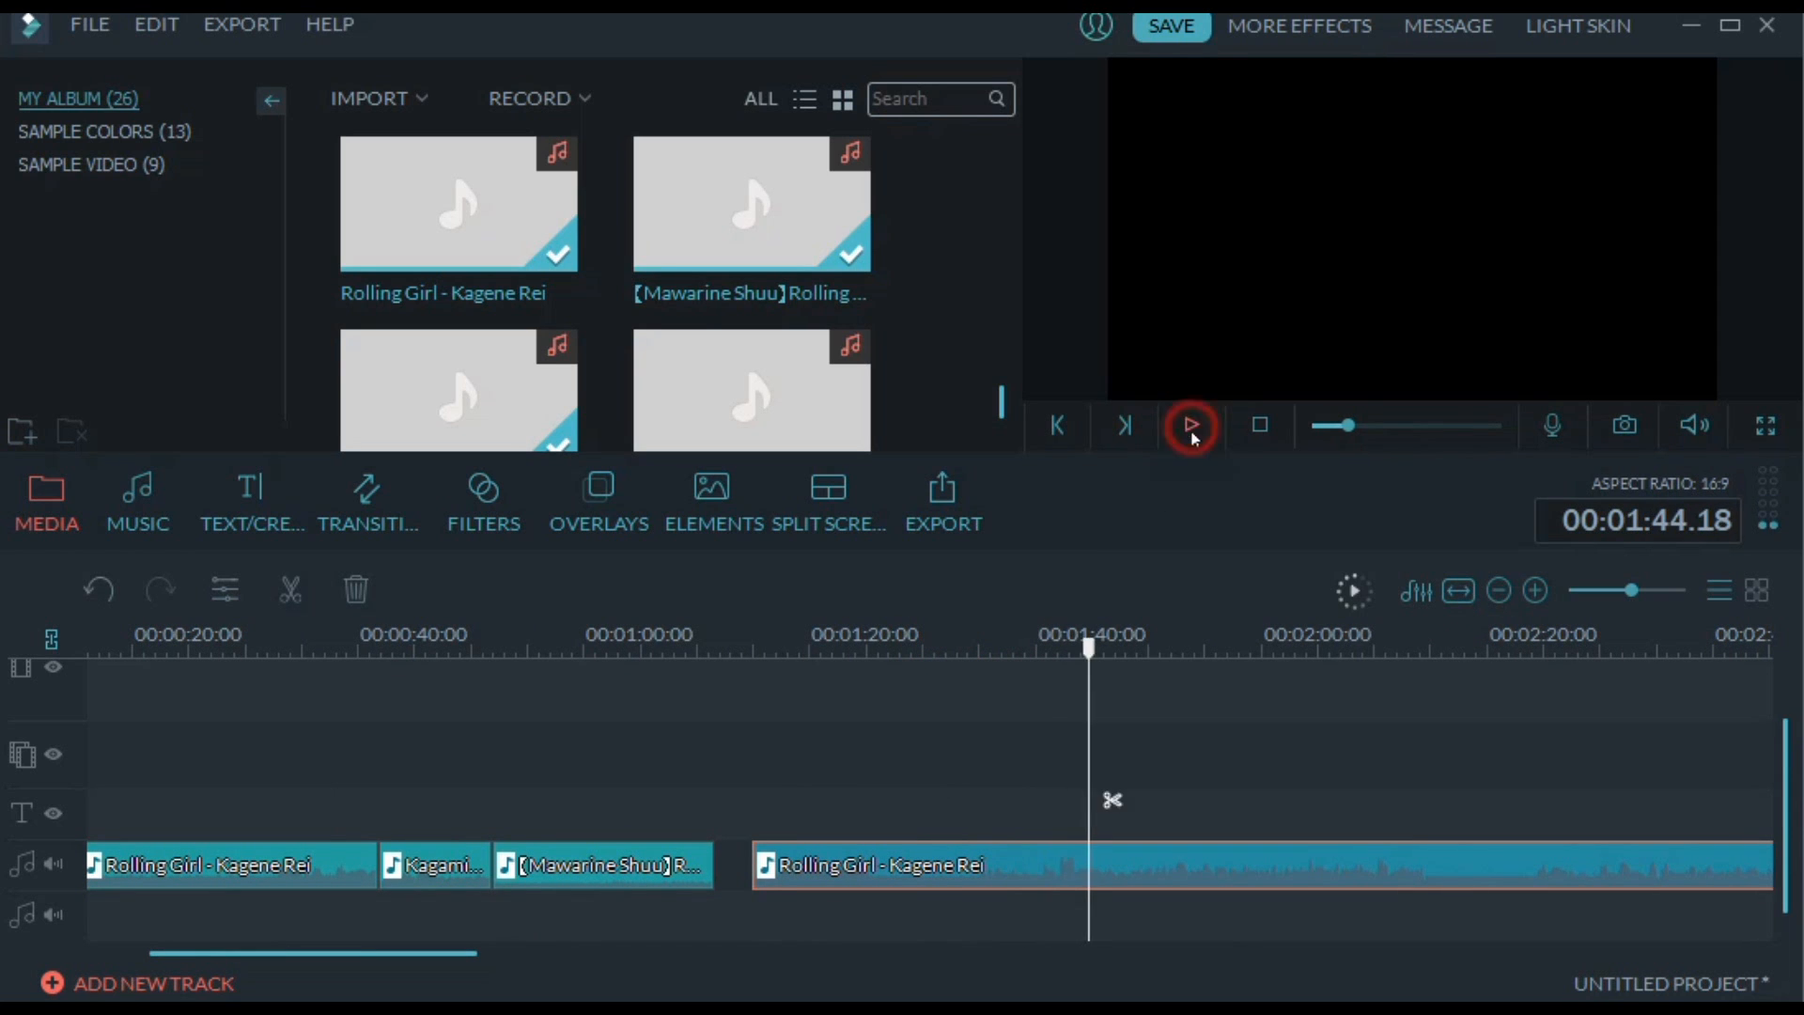
pyautogui.rightClick(1096, 859)
pyautogui.click(1164, 782)
# Delete the first part of the leftover Kagene Rei clip and move the rest directly against the end of the Mawarine Shuu clip
pyautogui.rightClick(1013, 845)
pyautogui.click(1116, 819)
pyautogui.moveTo(1146, 864); pyautogui.dragTo(783, 877)
# Play from 00:01:06.09 to 00:01:21.10, split the second Kagene Rei clip there and move its second part onto the second audio track
pyautogui.click(656, 646)
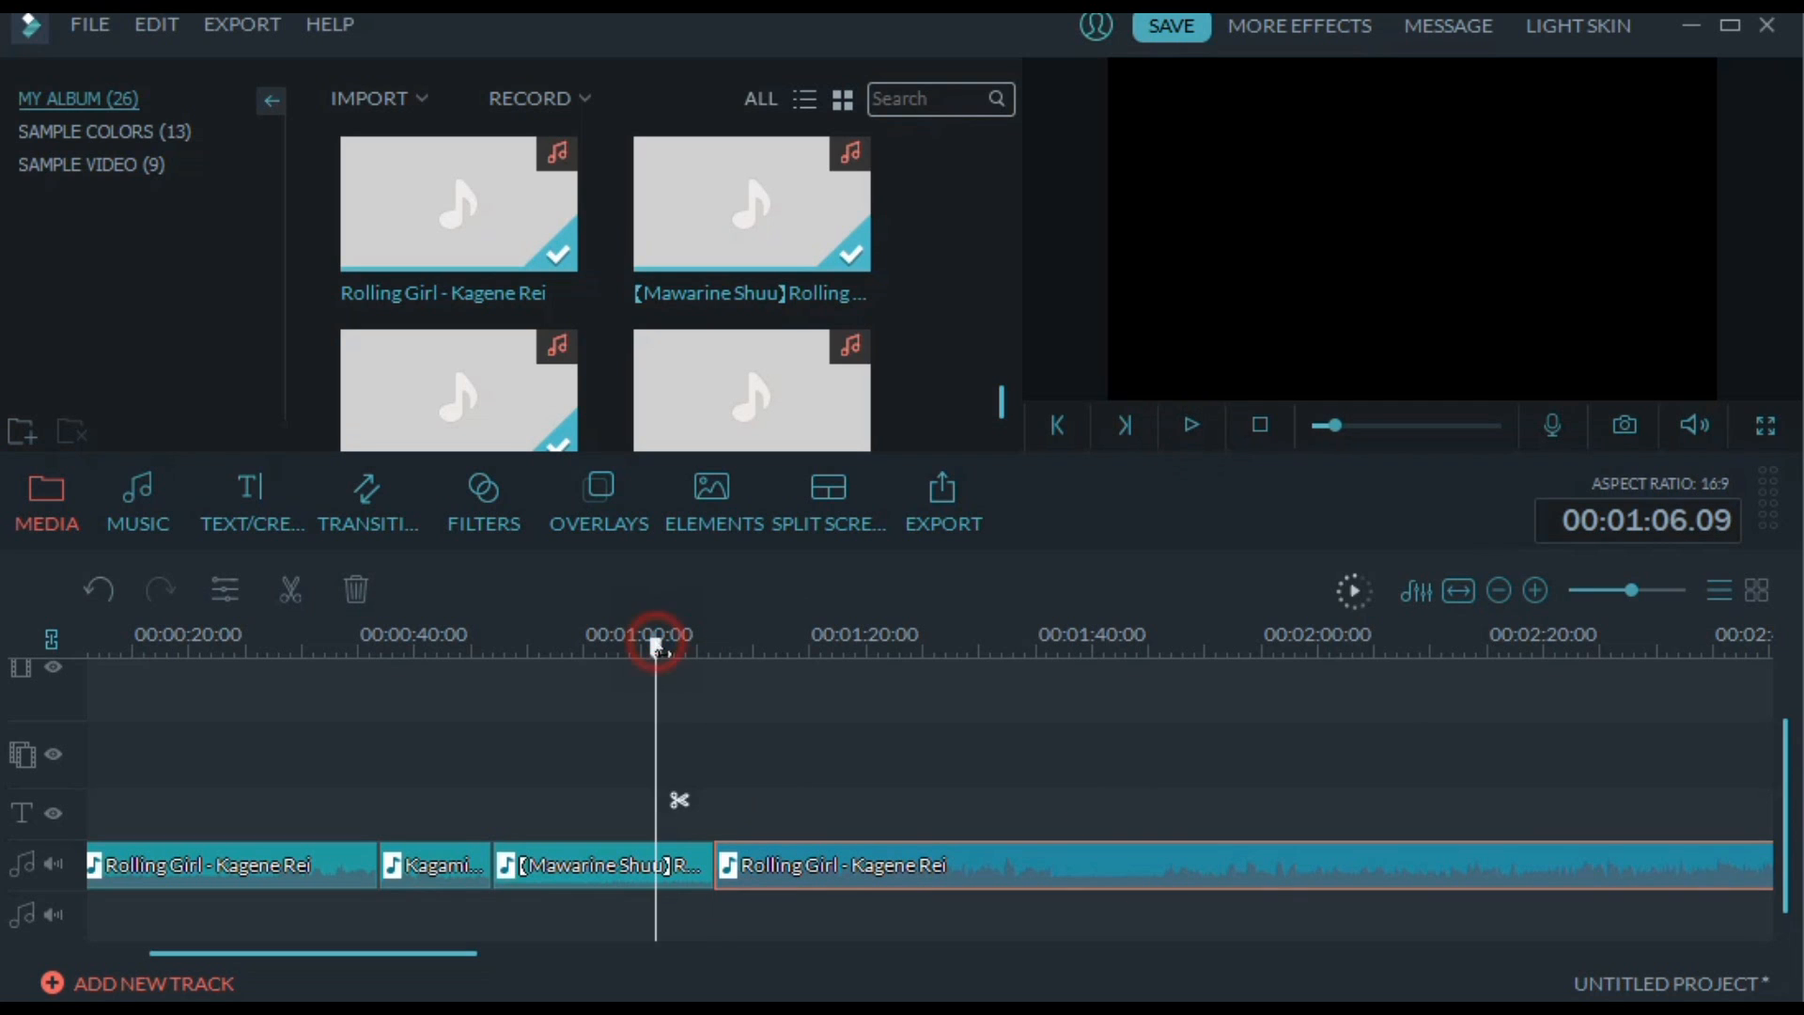
pyautogui.click(1194, 430)
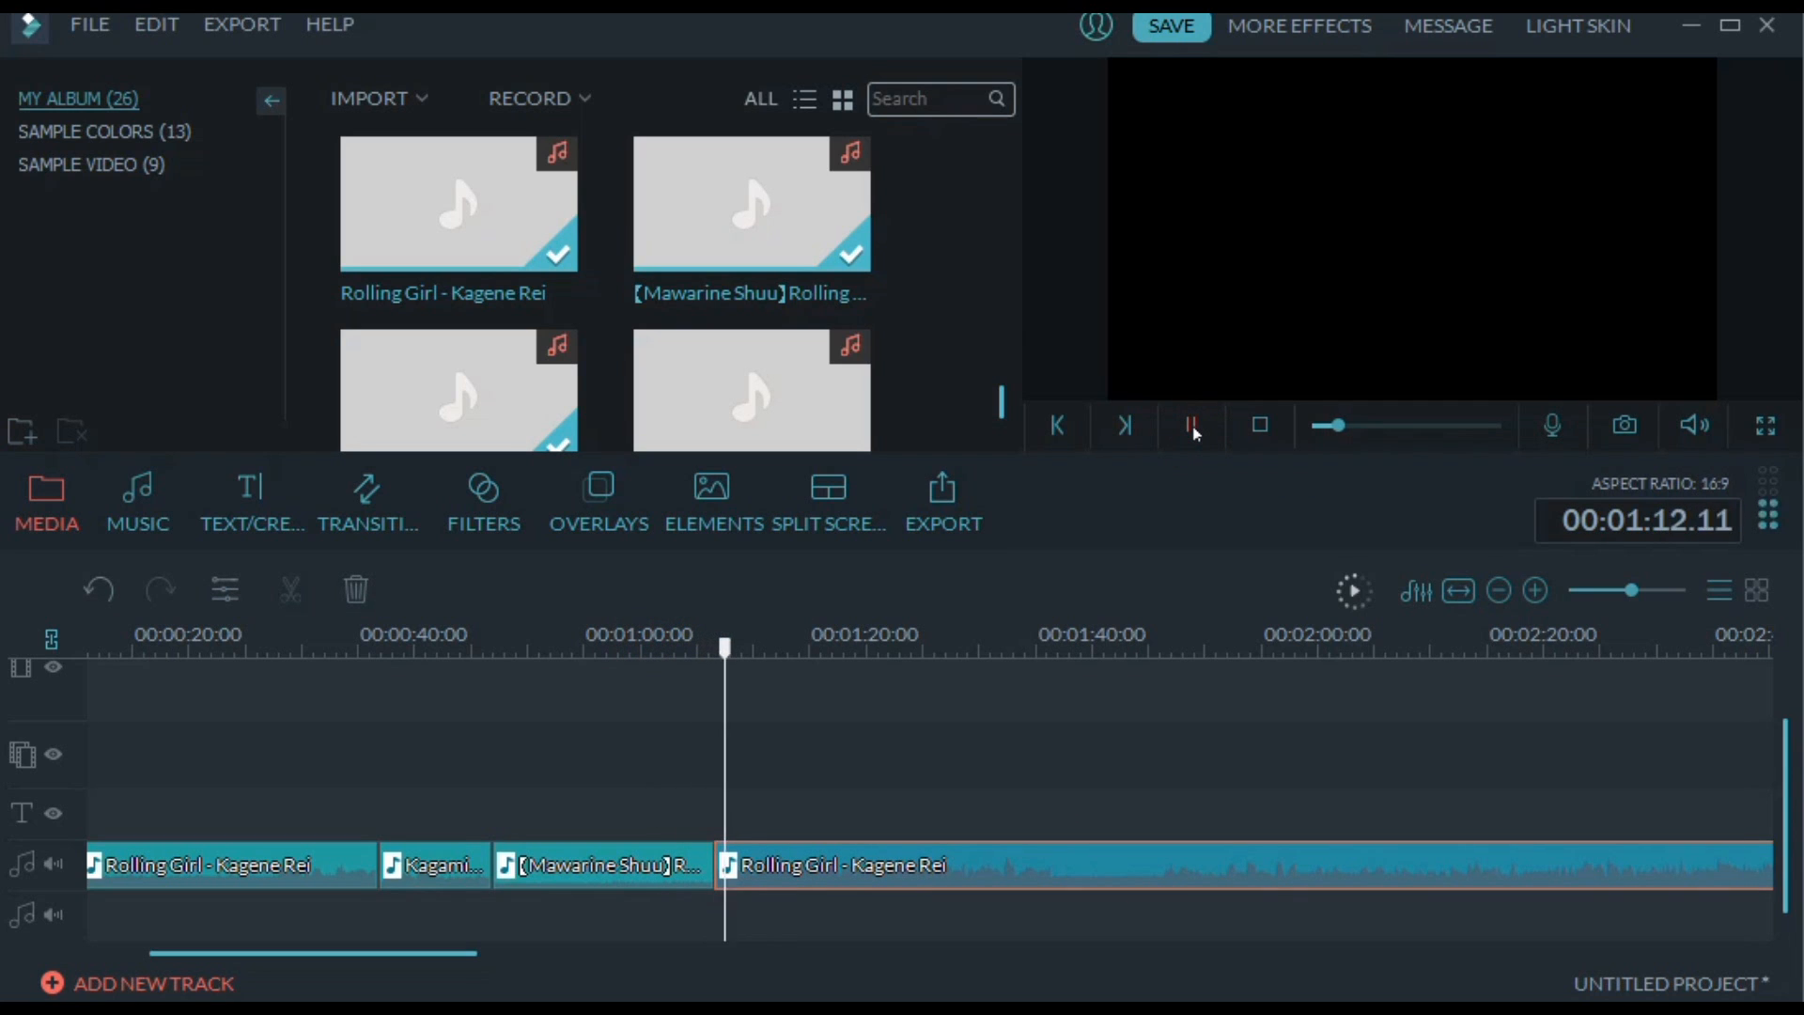
pyautogui.click(1194, 431)
pyautogui.rightClick(871, 872)
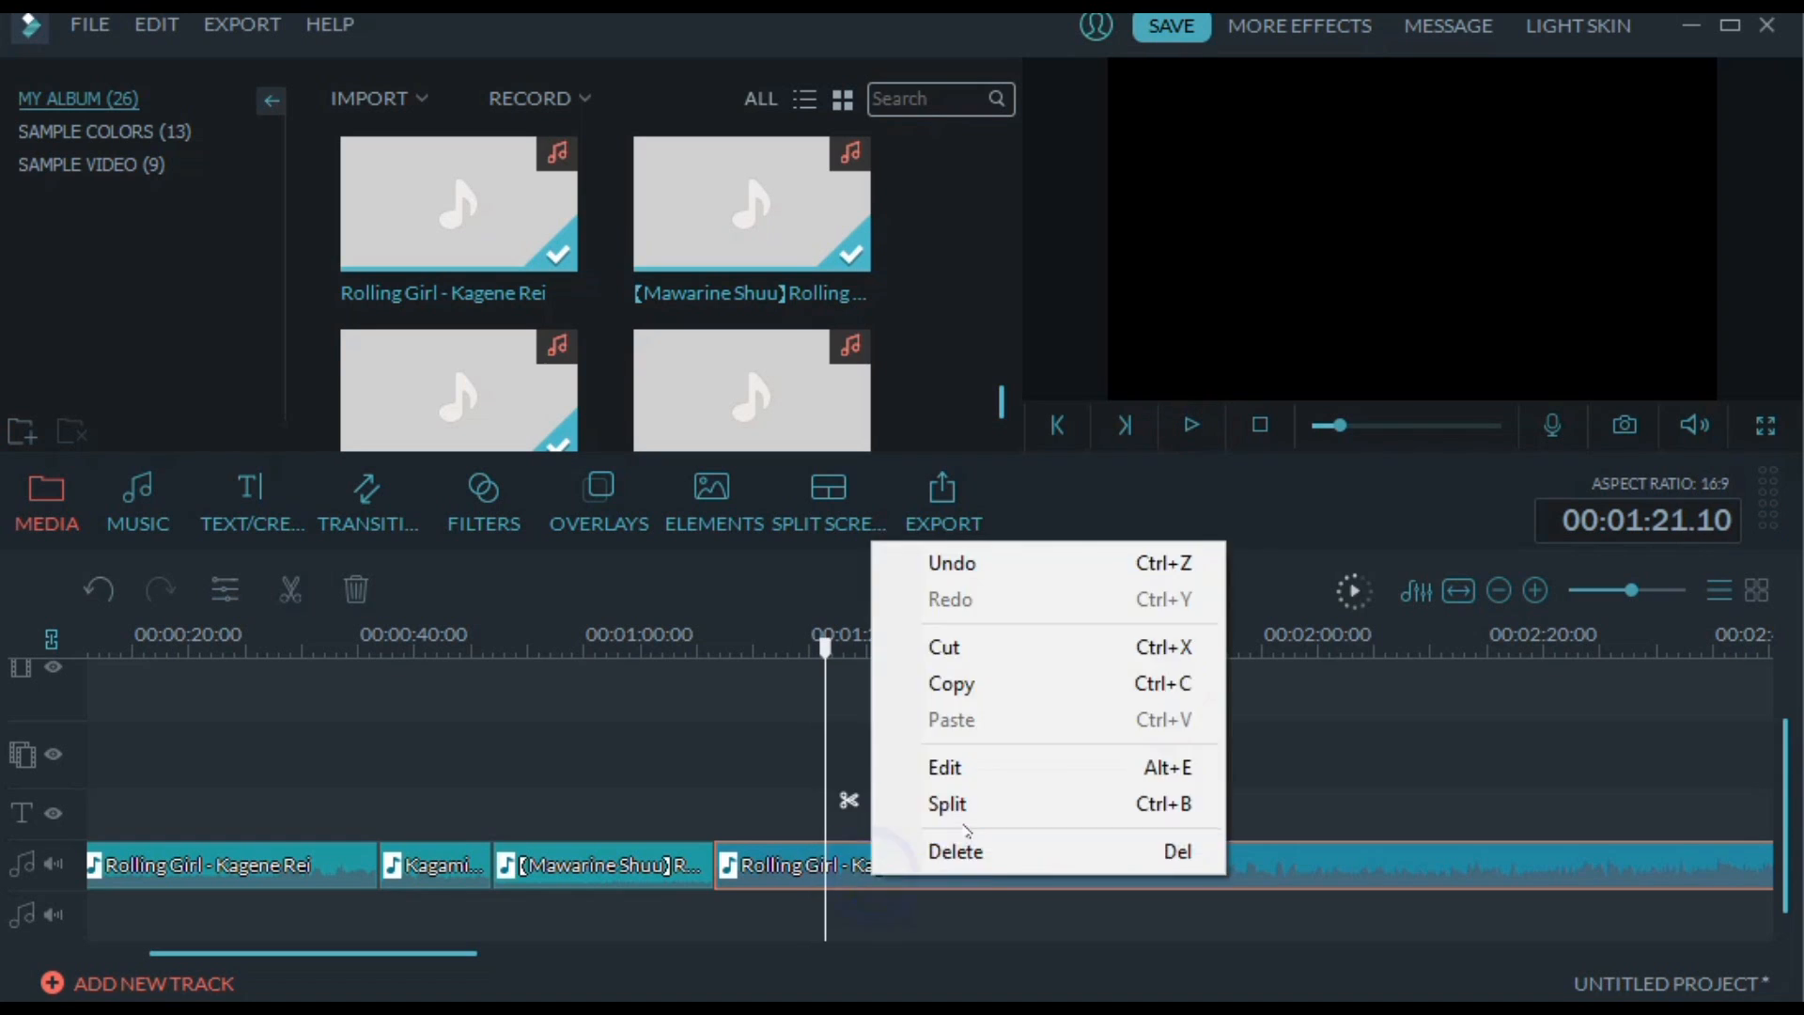
pyautogui.click(957, 805)
pyautogui.moveTo(925, 858); pyautogui.dragTo(1079, 922)
pyautogui.click(348, 884)
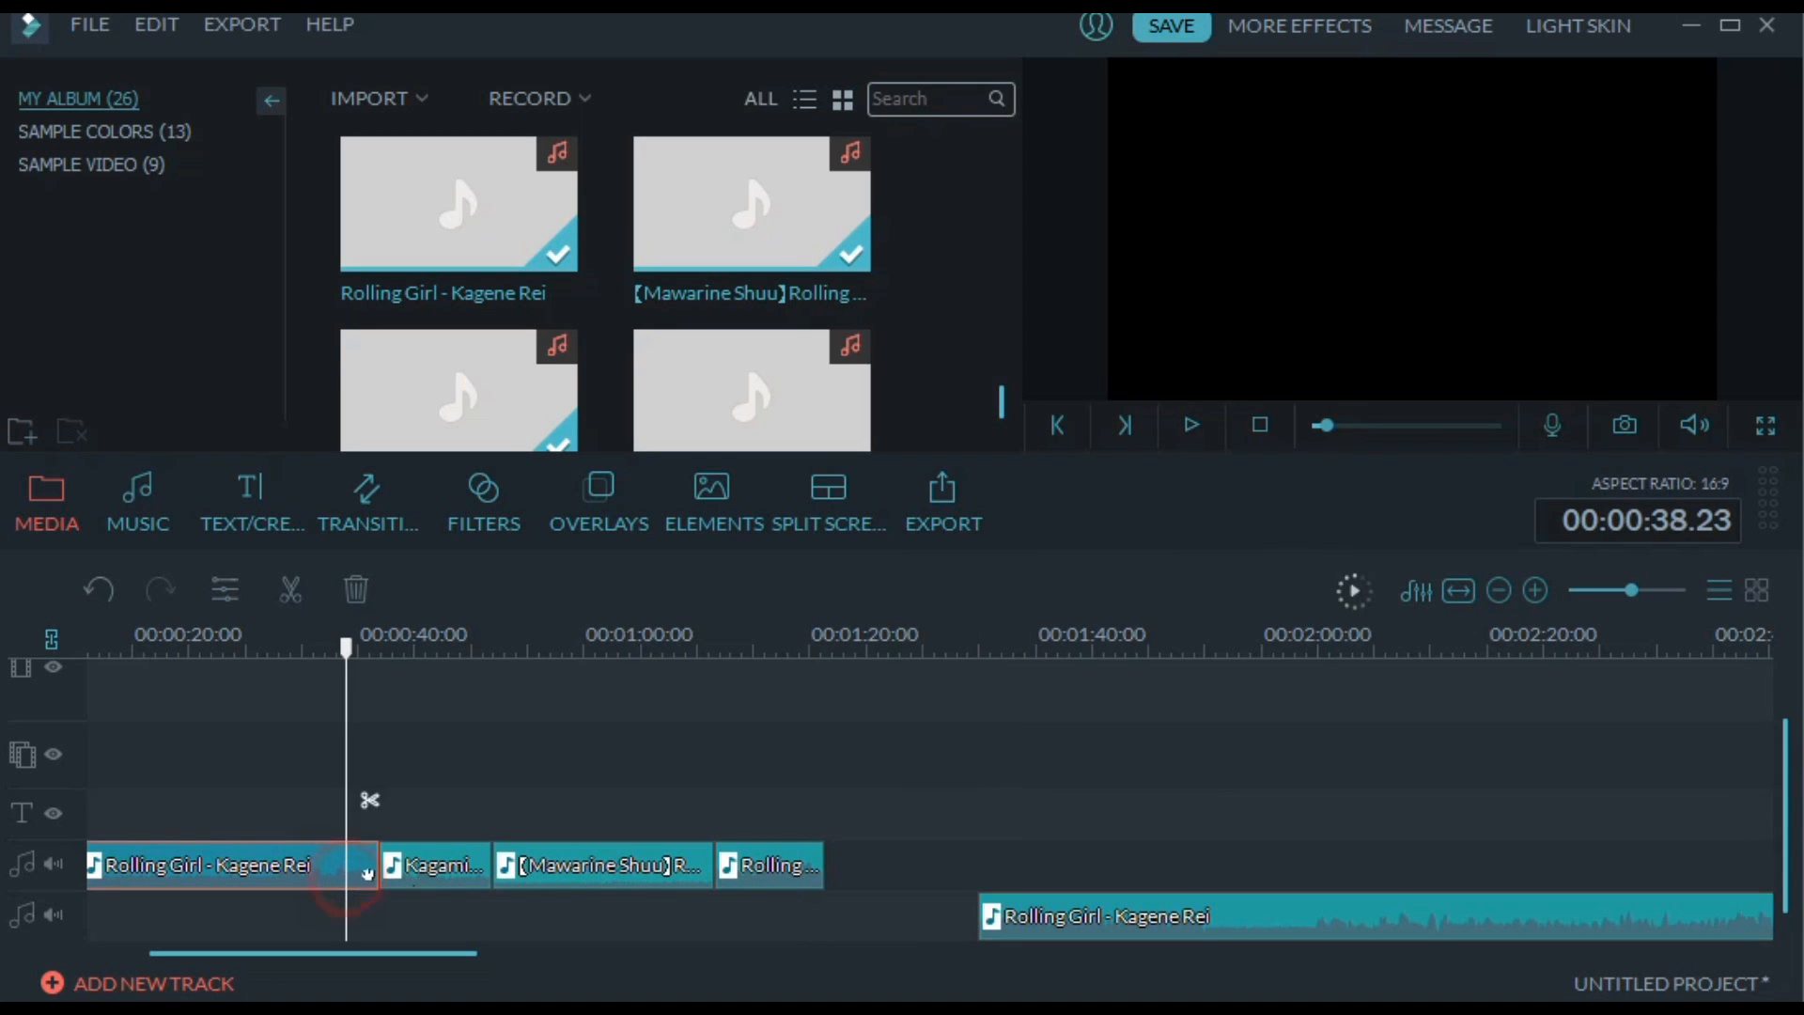
pyautogui.moveTo(449, 952); pyautogui.dragTo(366, 944)
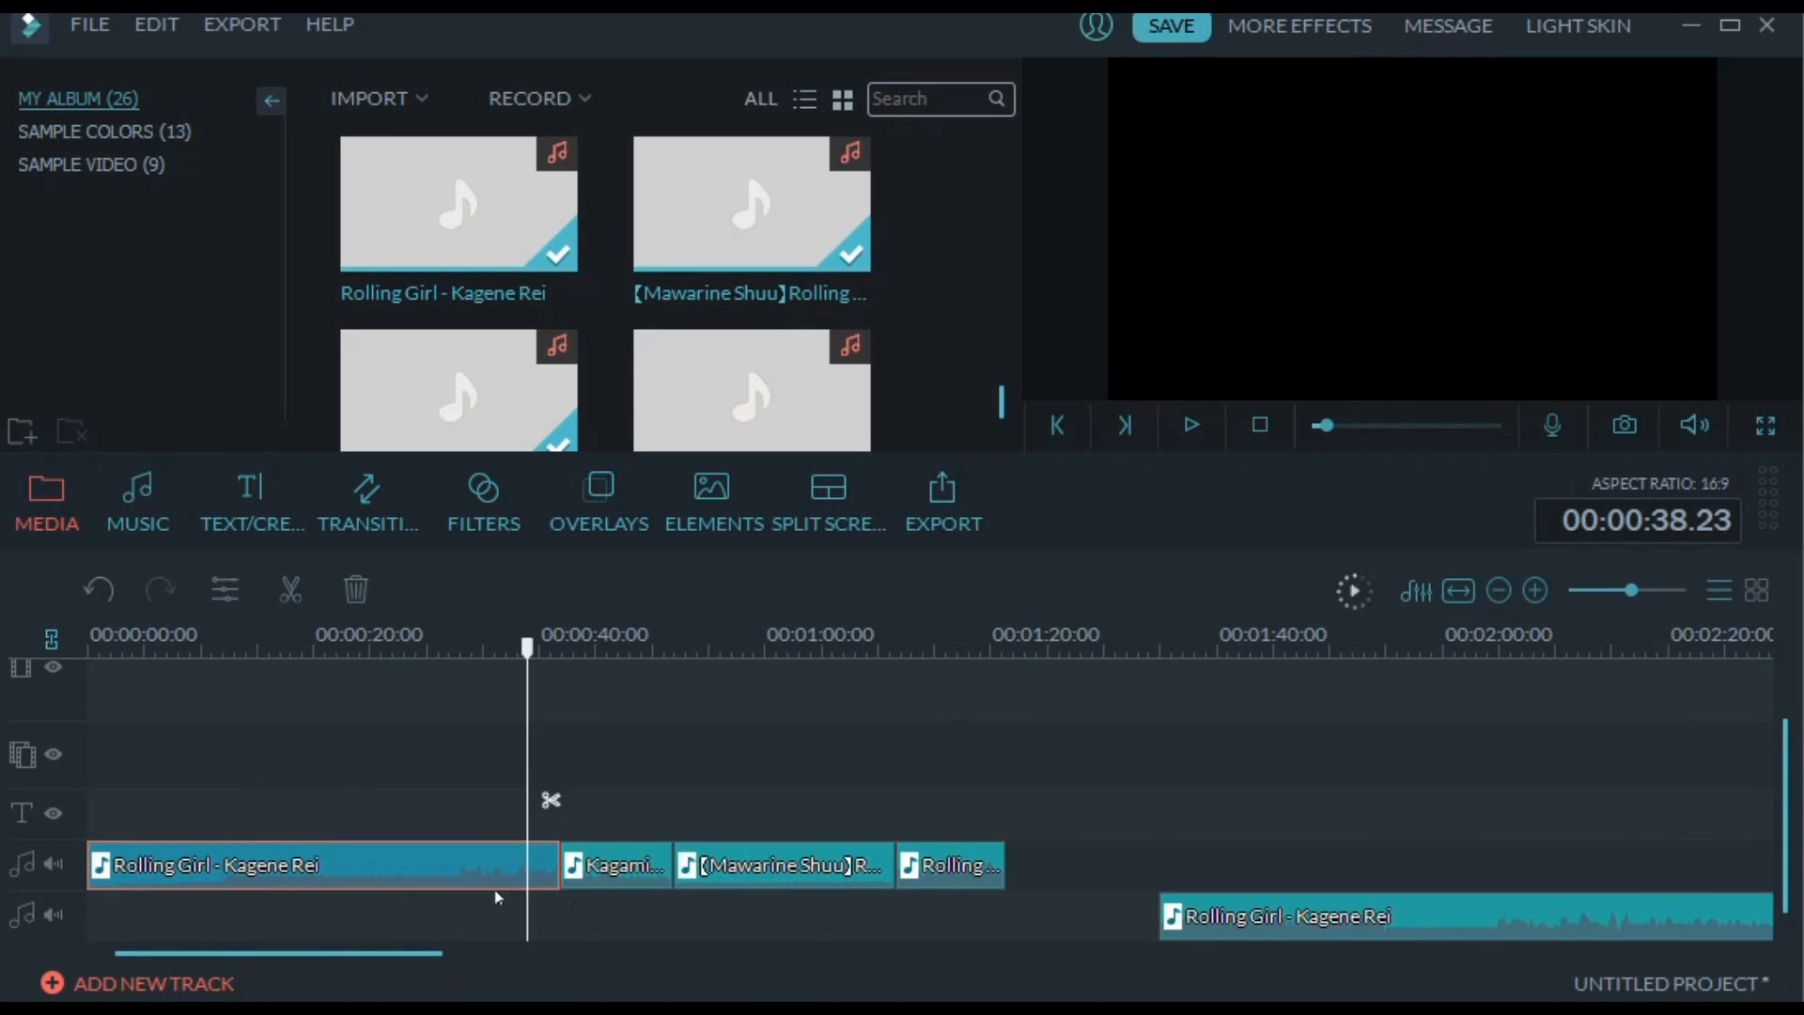
pyautogui.doubleClick(786, 862)
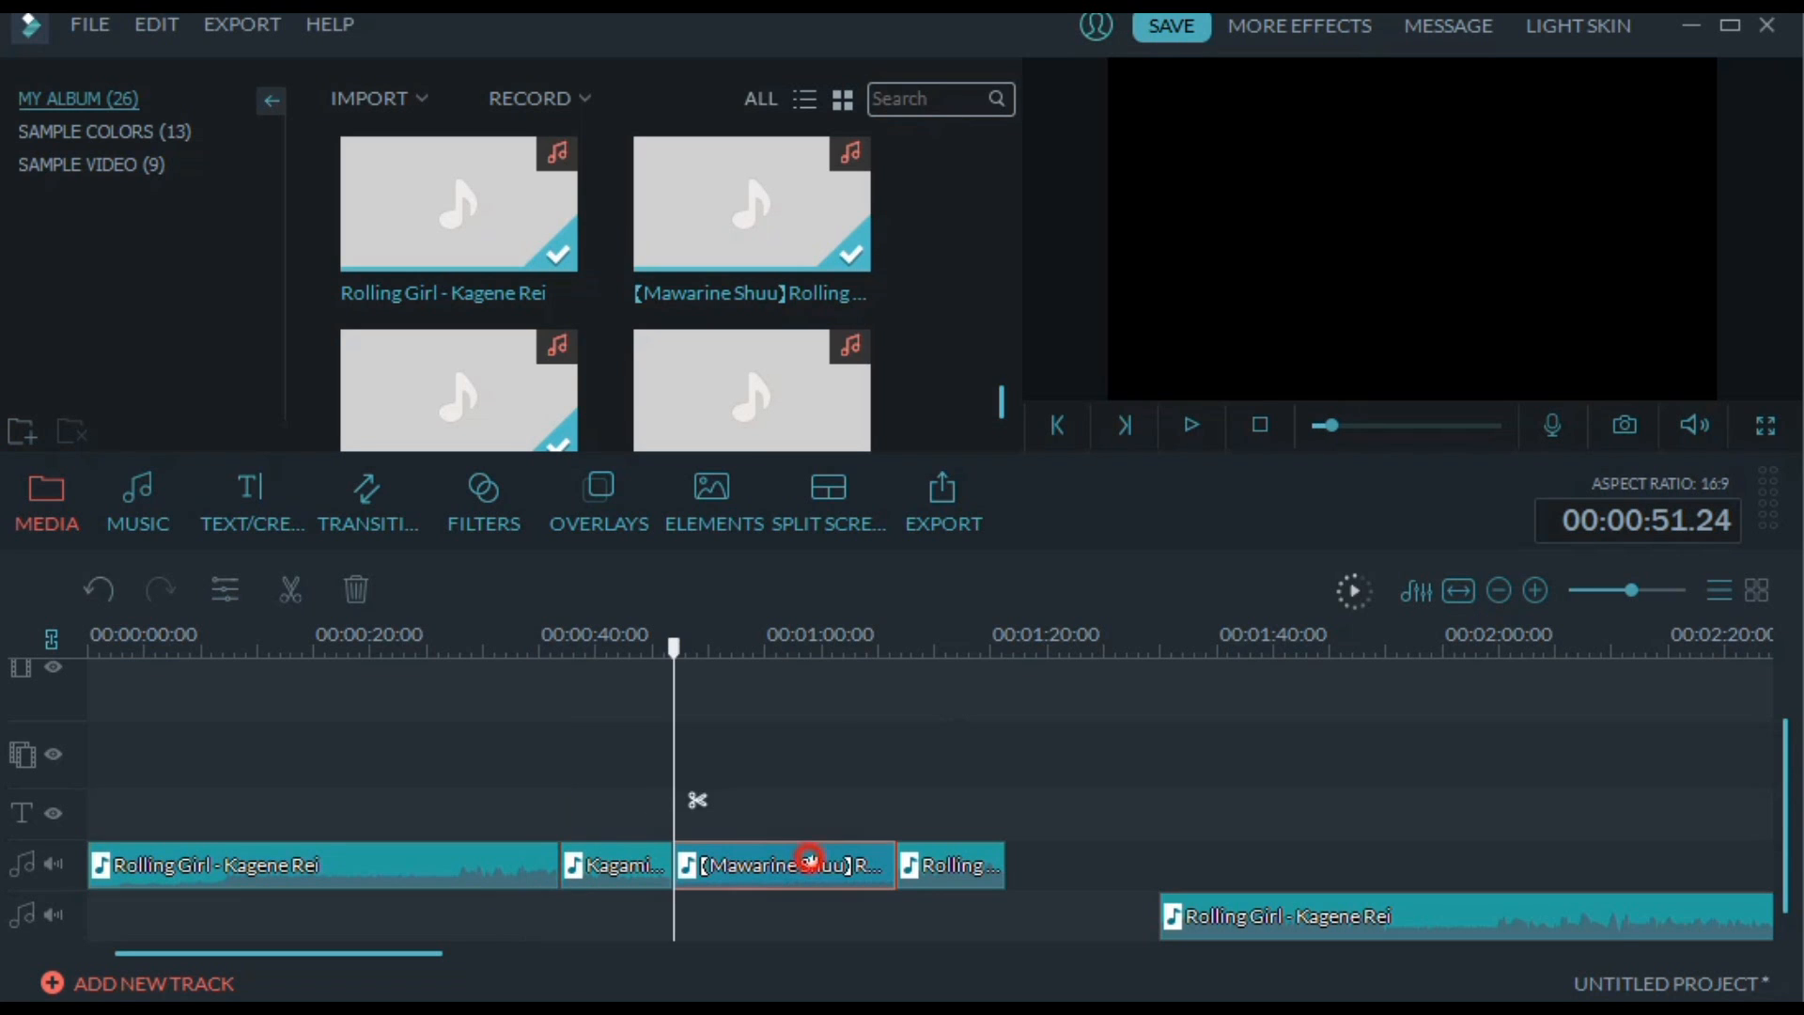
pyautogui.click(500, 858)
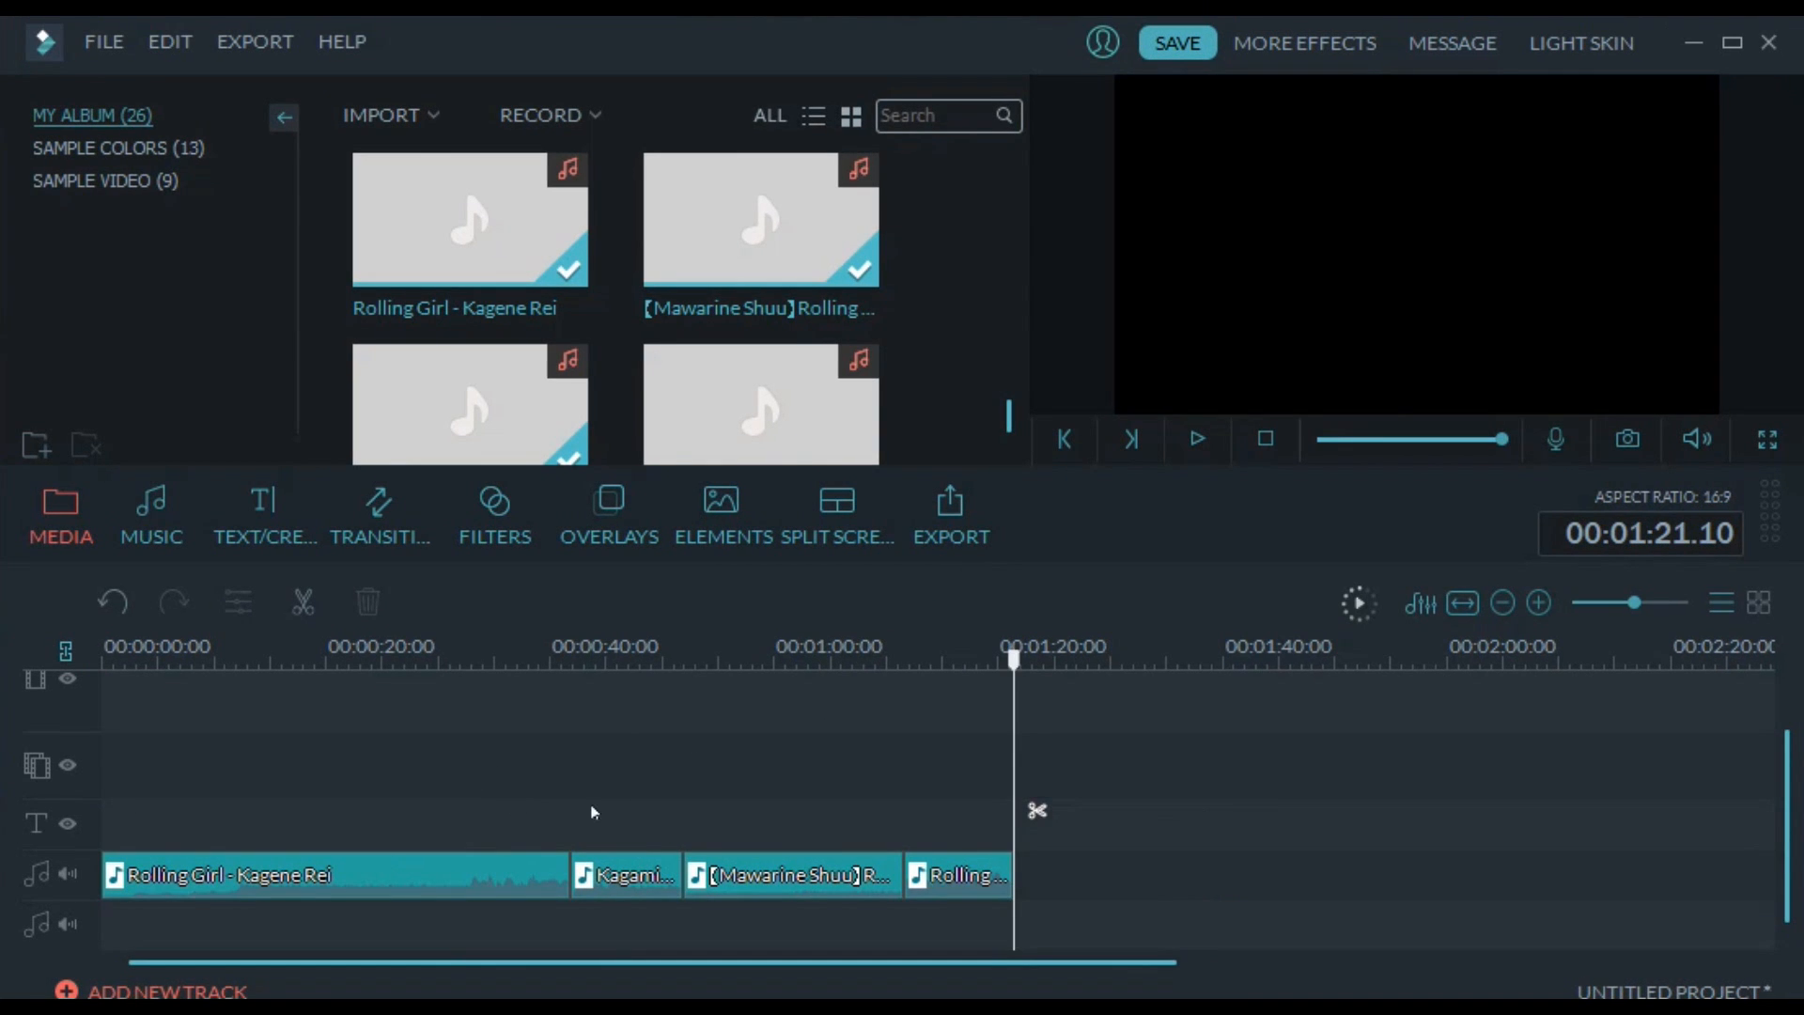
# Place the Blue sample color at the start of the video track and extend it to 00:00:27.00
pyautogui.click(1267, 439)
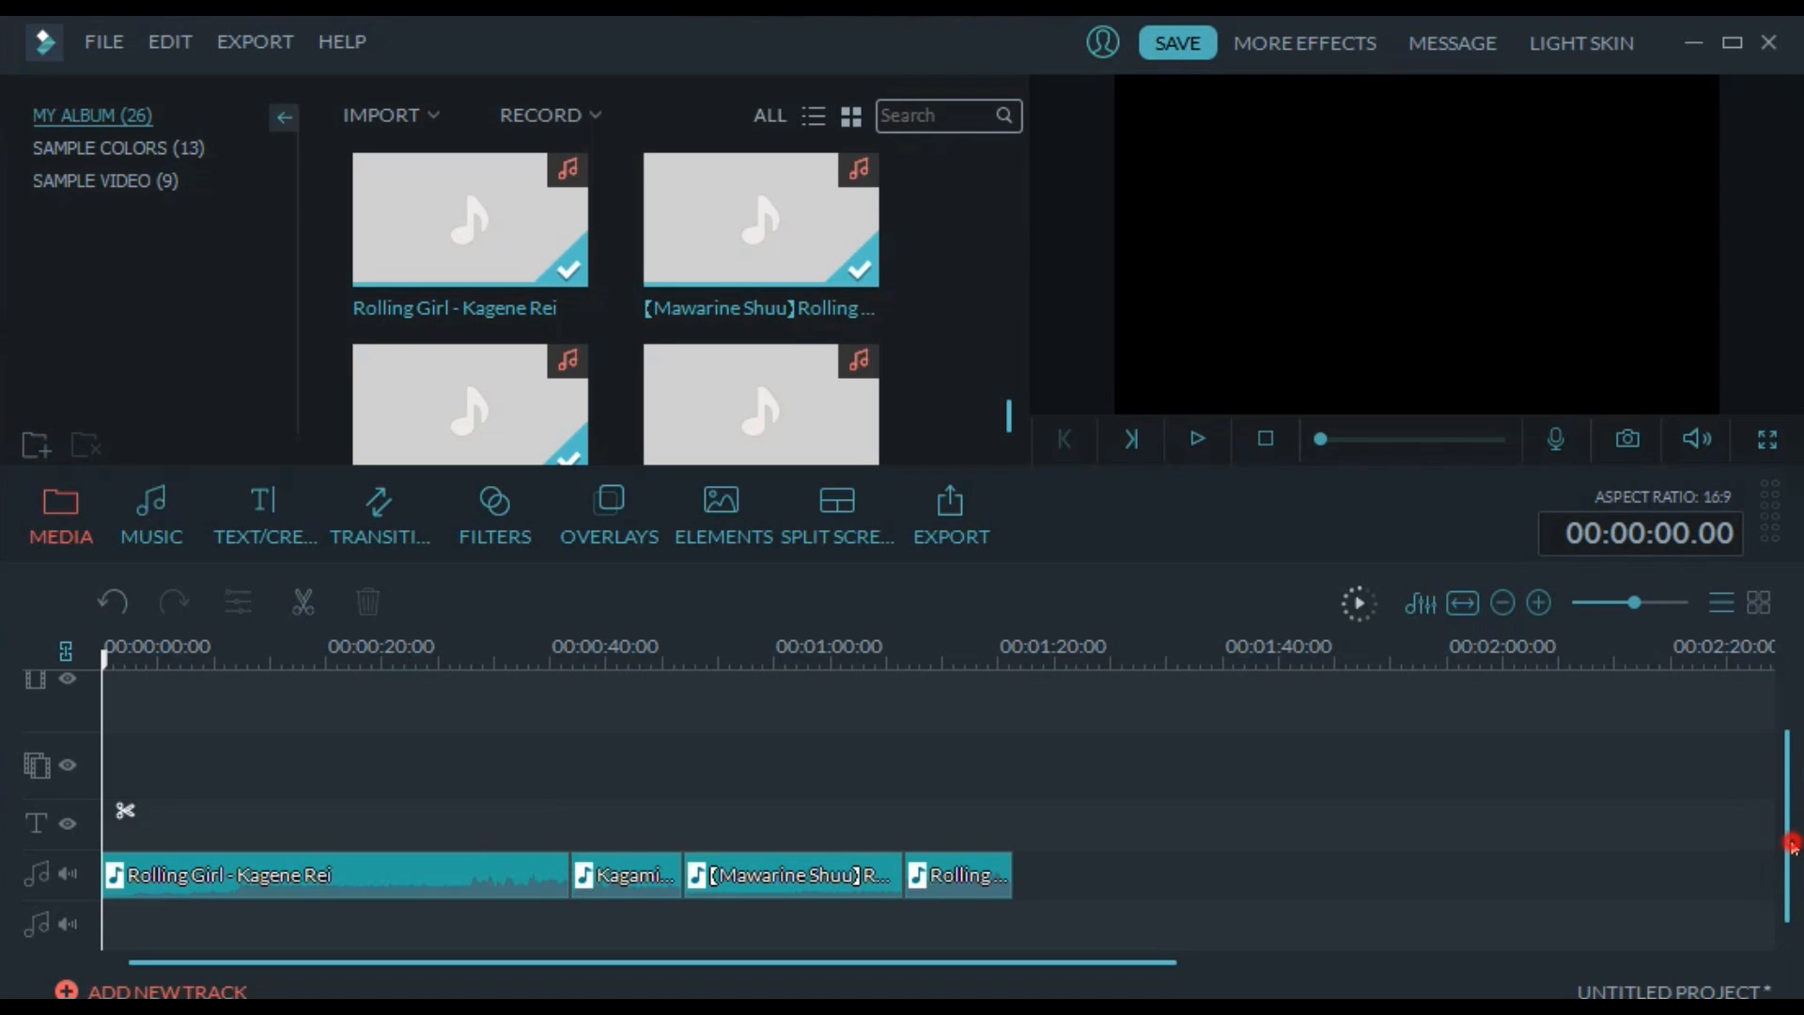
pyautogui.moveTo(1793, 845)
pyautogui.mouseDown()
pyautogui.moveTo(1793, 813)
pyautogui.moveTo(1792, 848)
pyautogui.mouseUp()
pyautogui.click(97, 147)
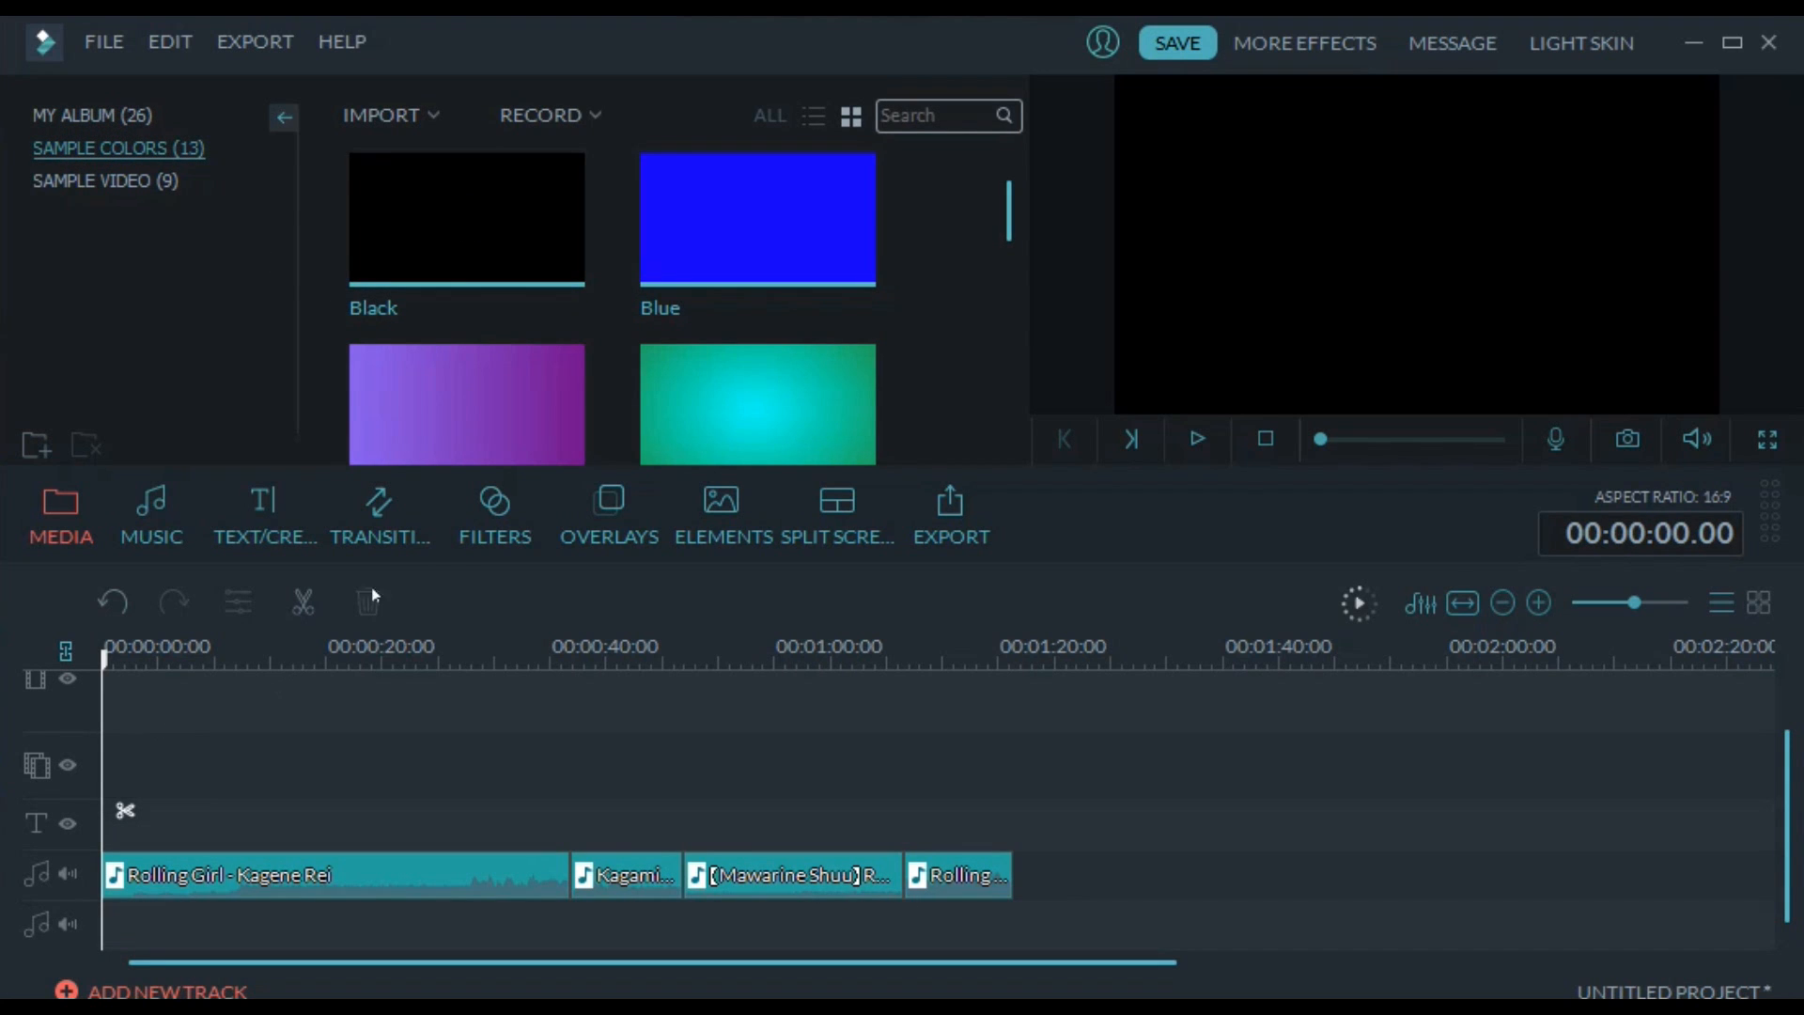
pyautogui.click(649, 280)
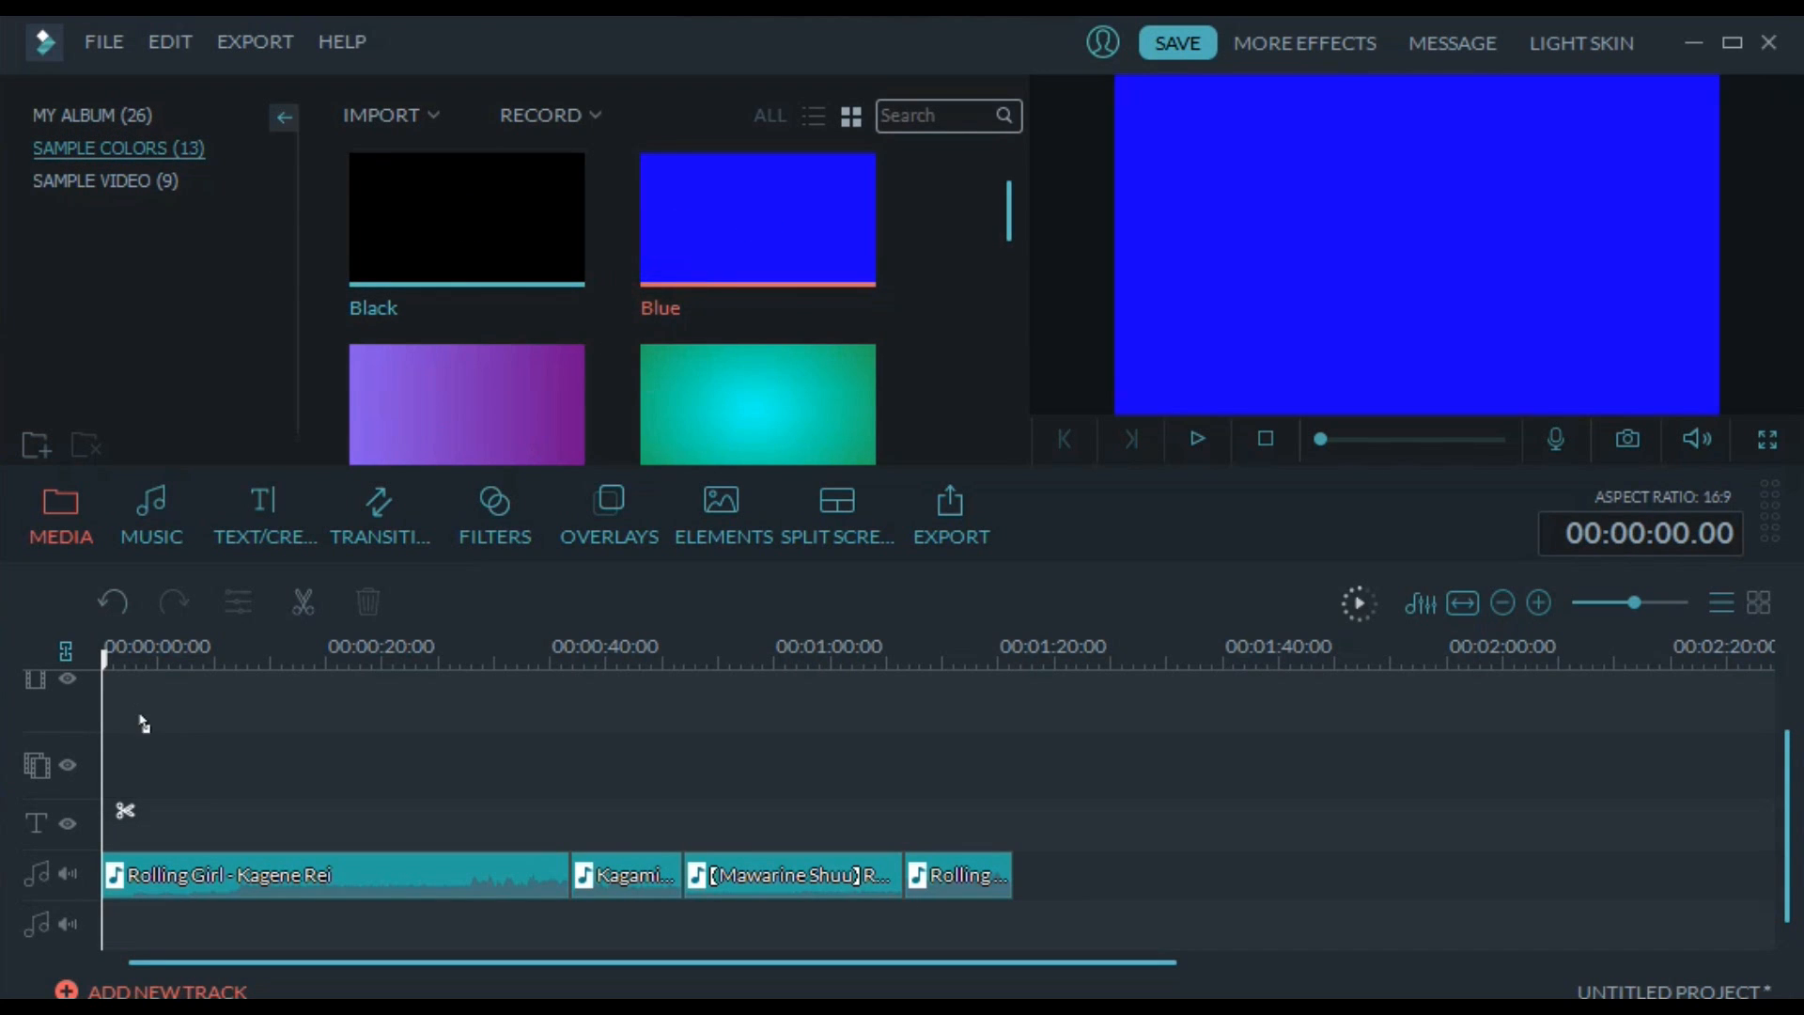
pyautogui.moveTo(143, 724); pyautogui.dragTo(406, 695)
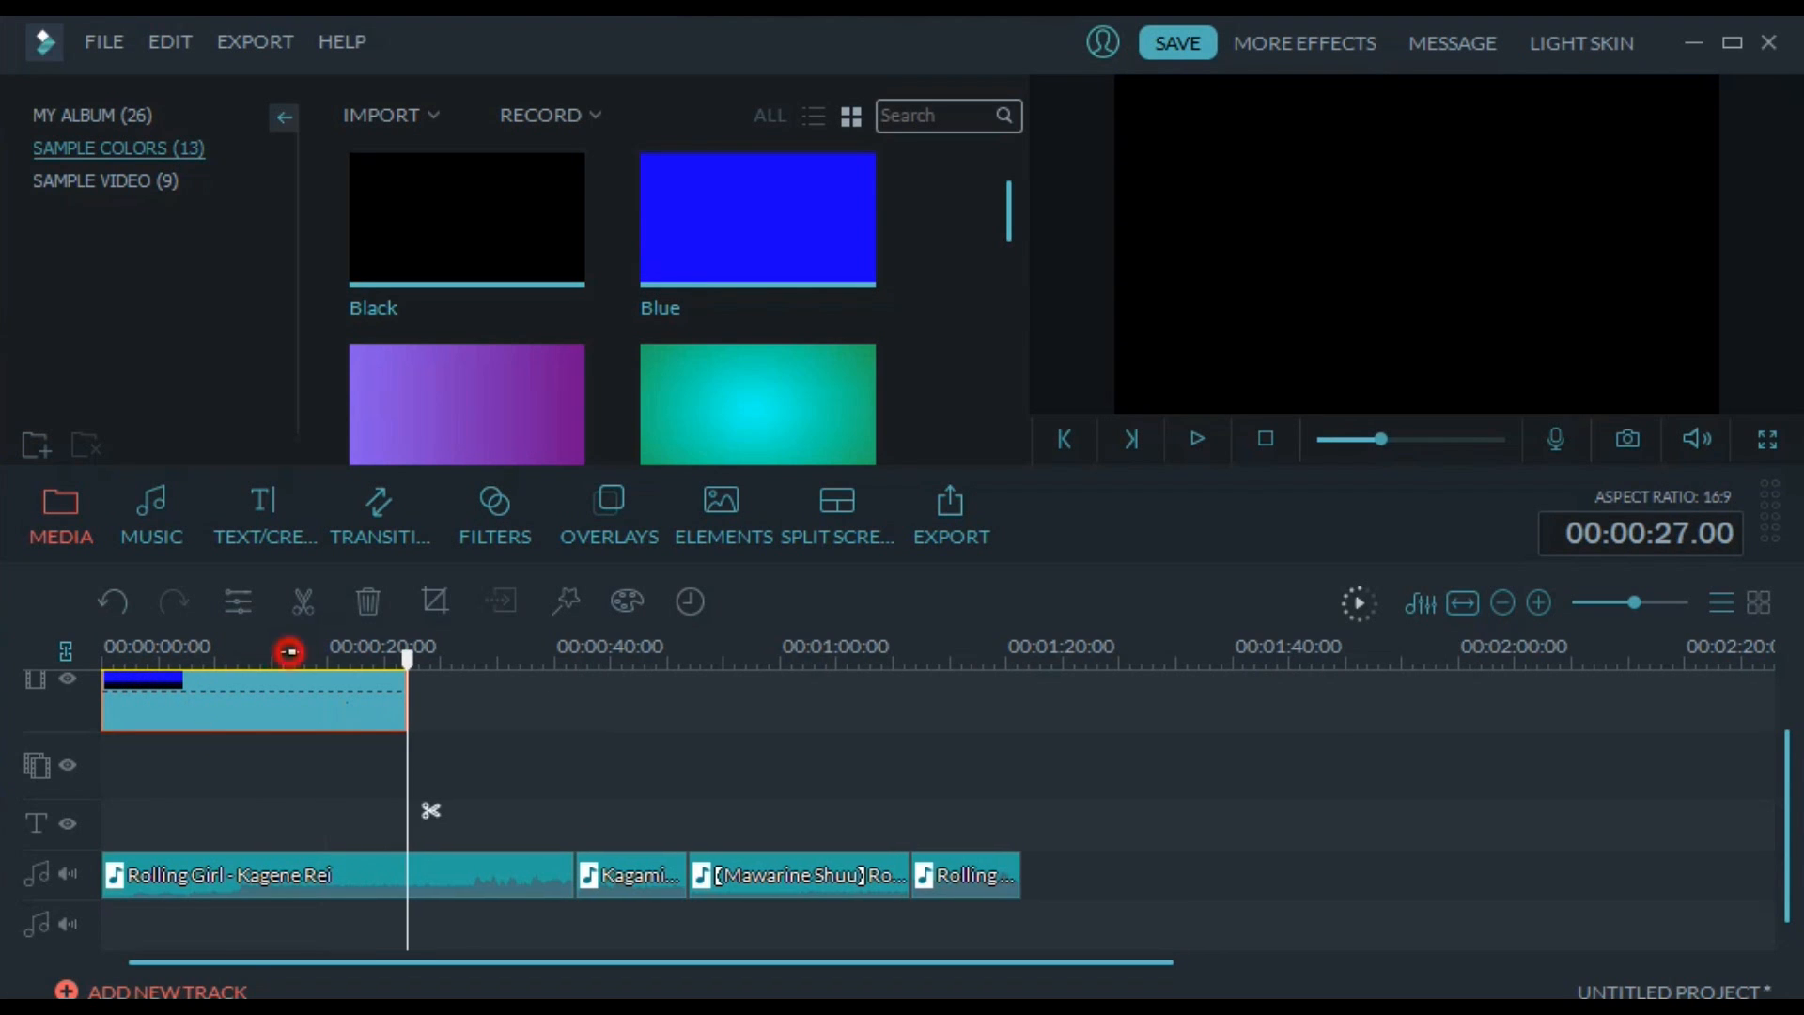
# Place Element Love 1 at the timeline's start on the track below the blue clip and play it back to 00:00:07.07
pyautogui.click(289, 651)
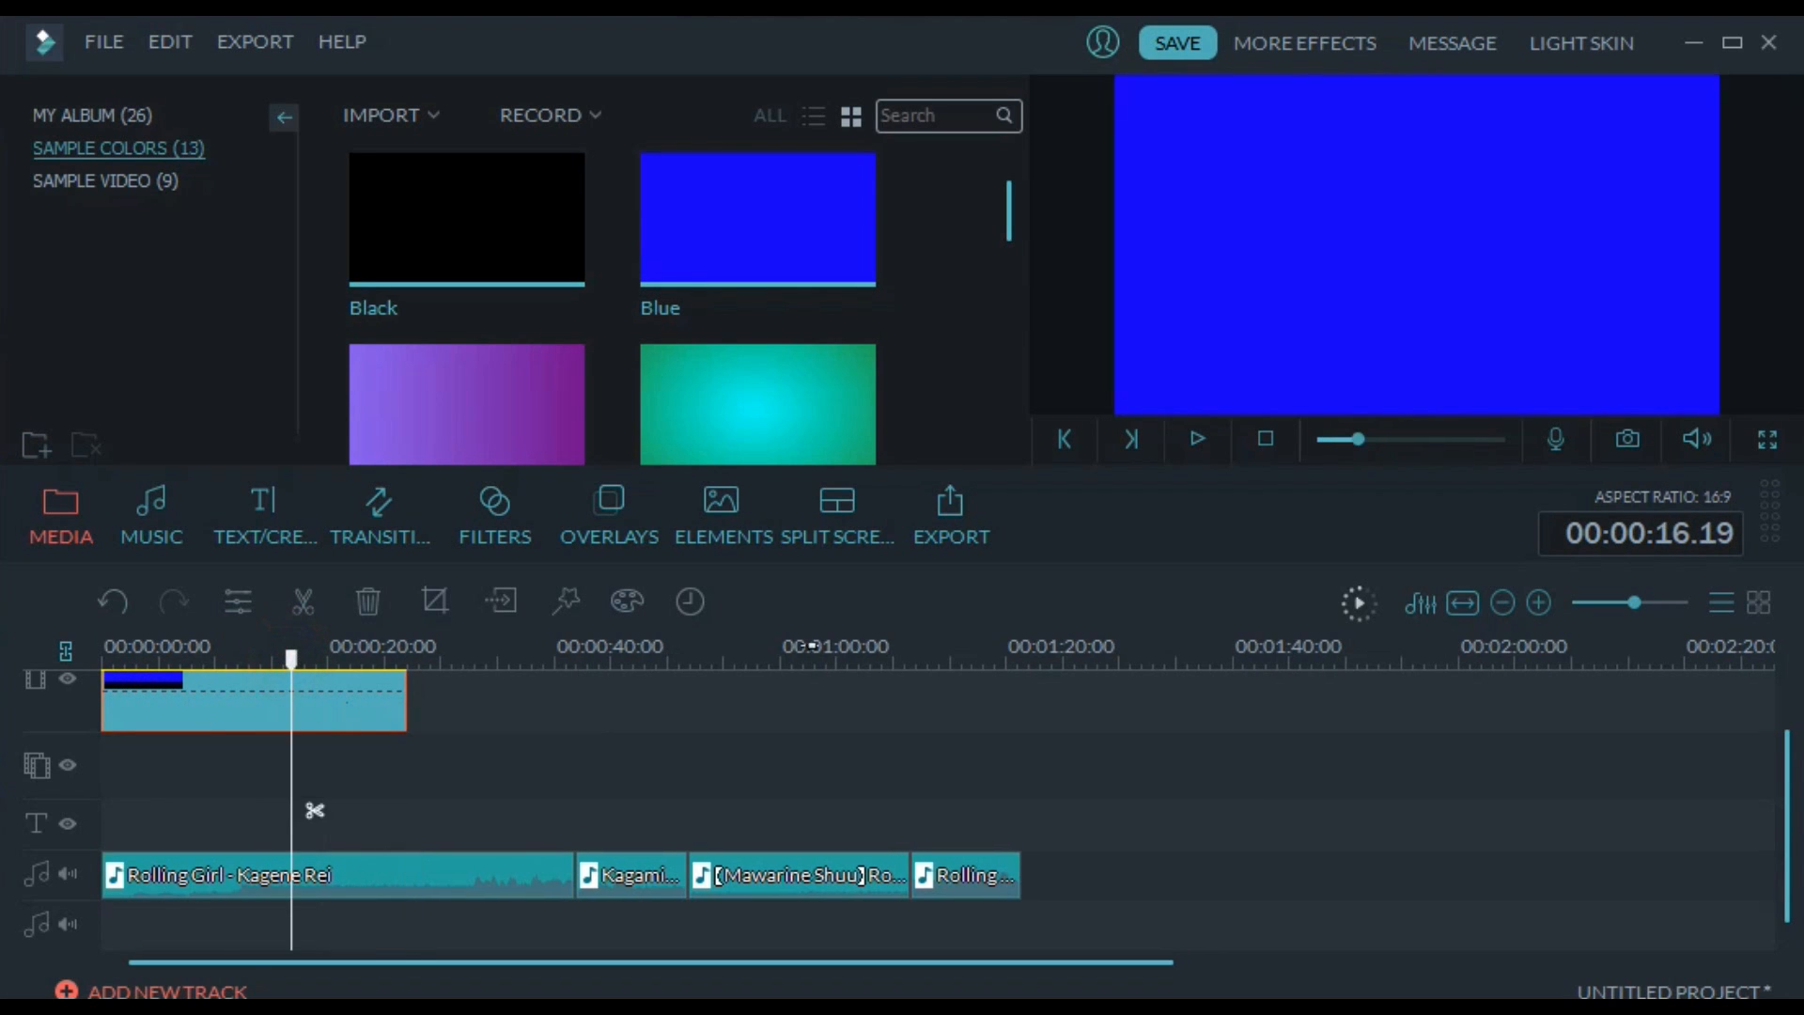
pyautogui.click(628, 540)
pyautogui.click(678, 524)
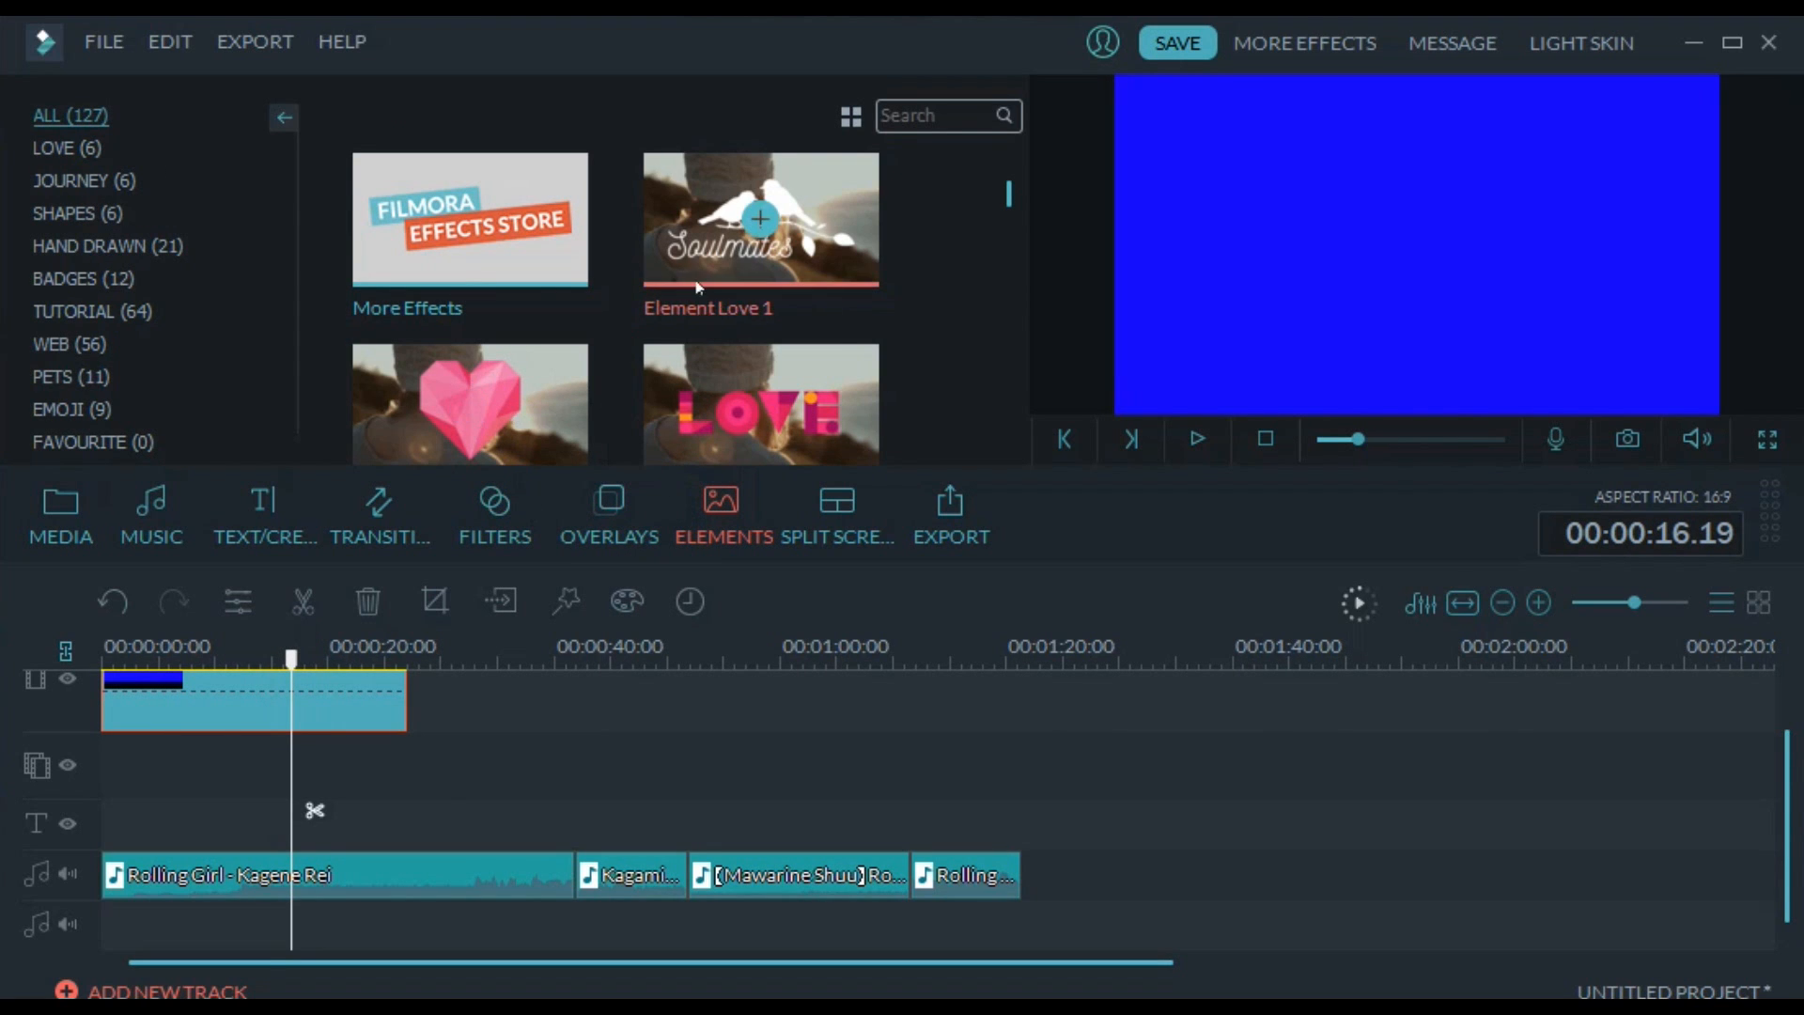
pyautogui.moveTo(698, 286); pyautogui.dragTo(129, 765)
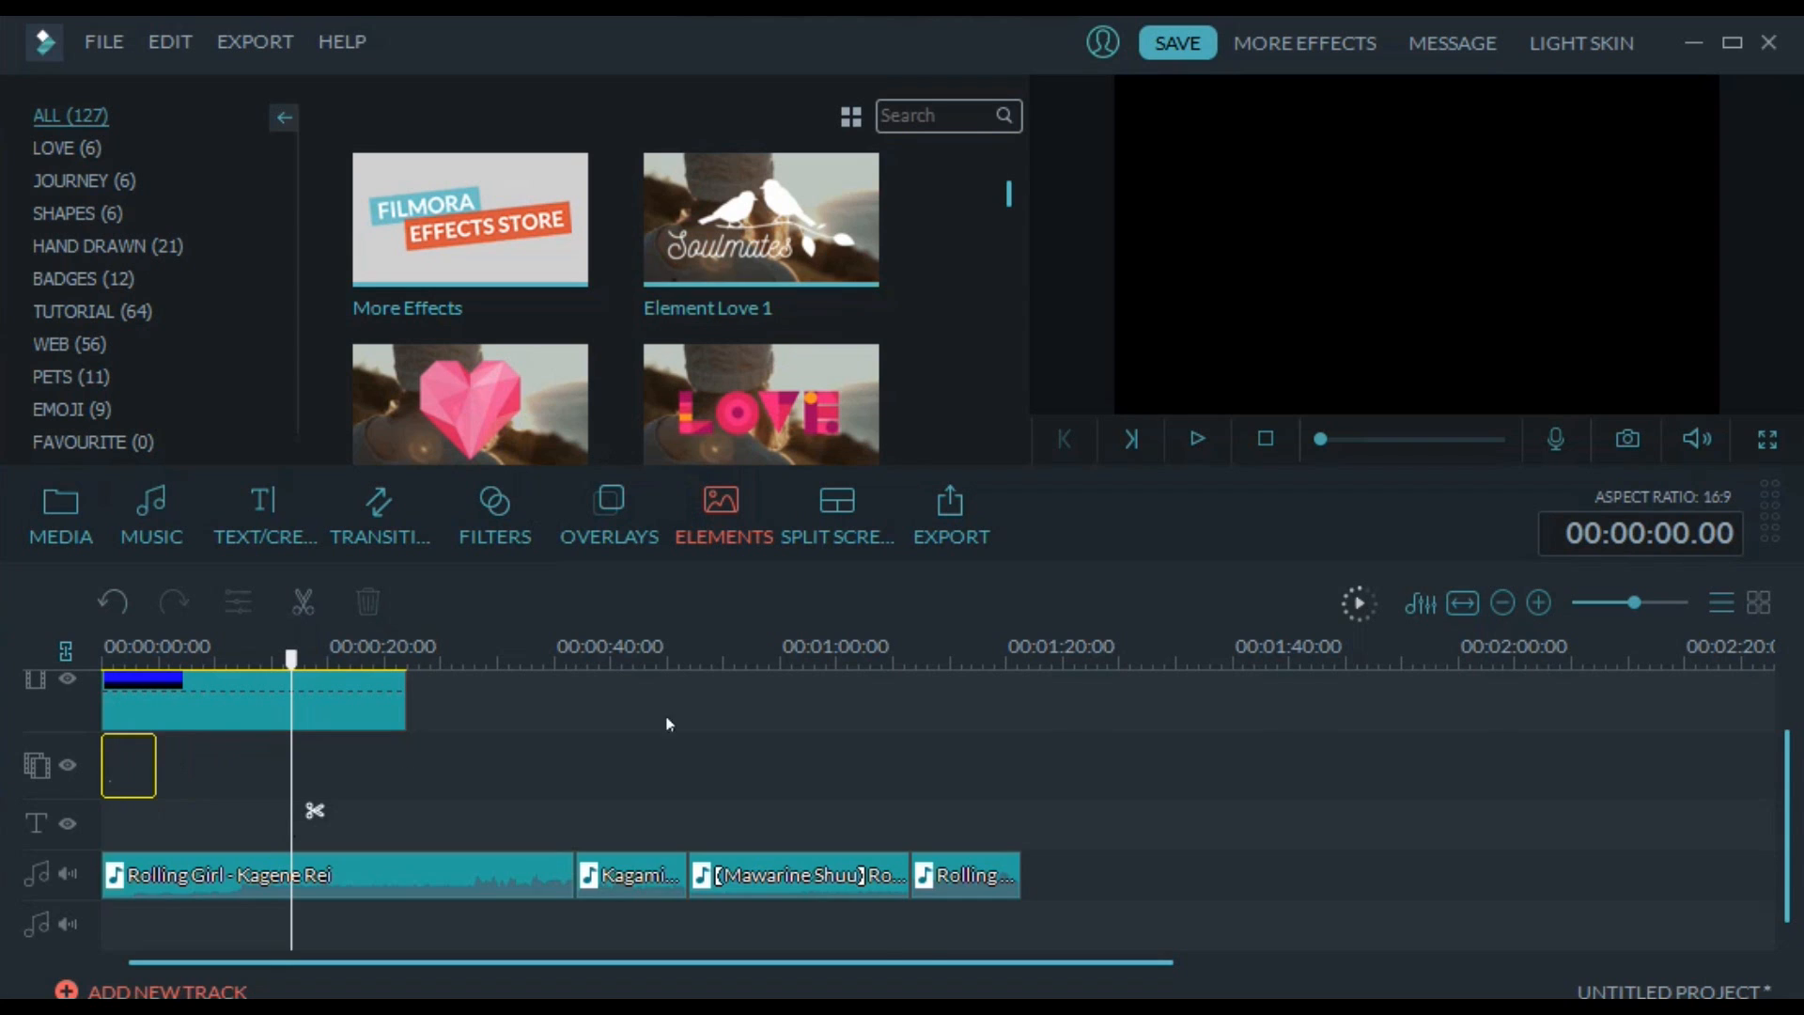
pyautogui.click(1197, 439)
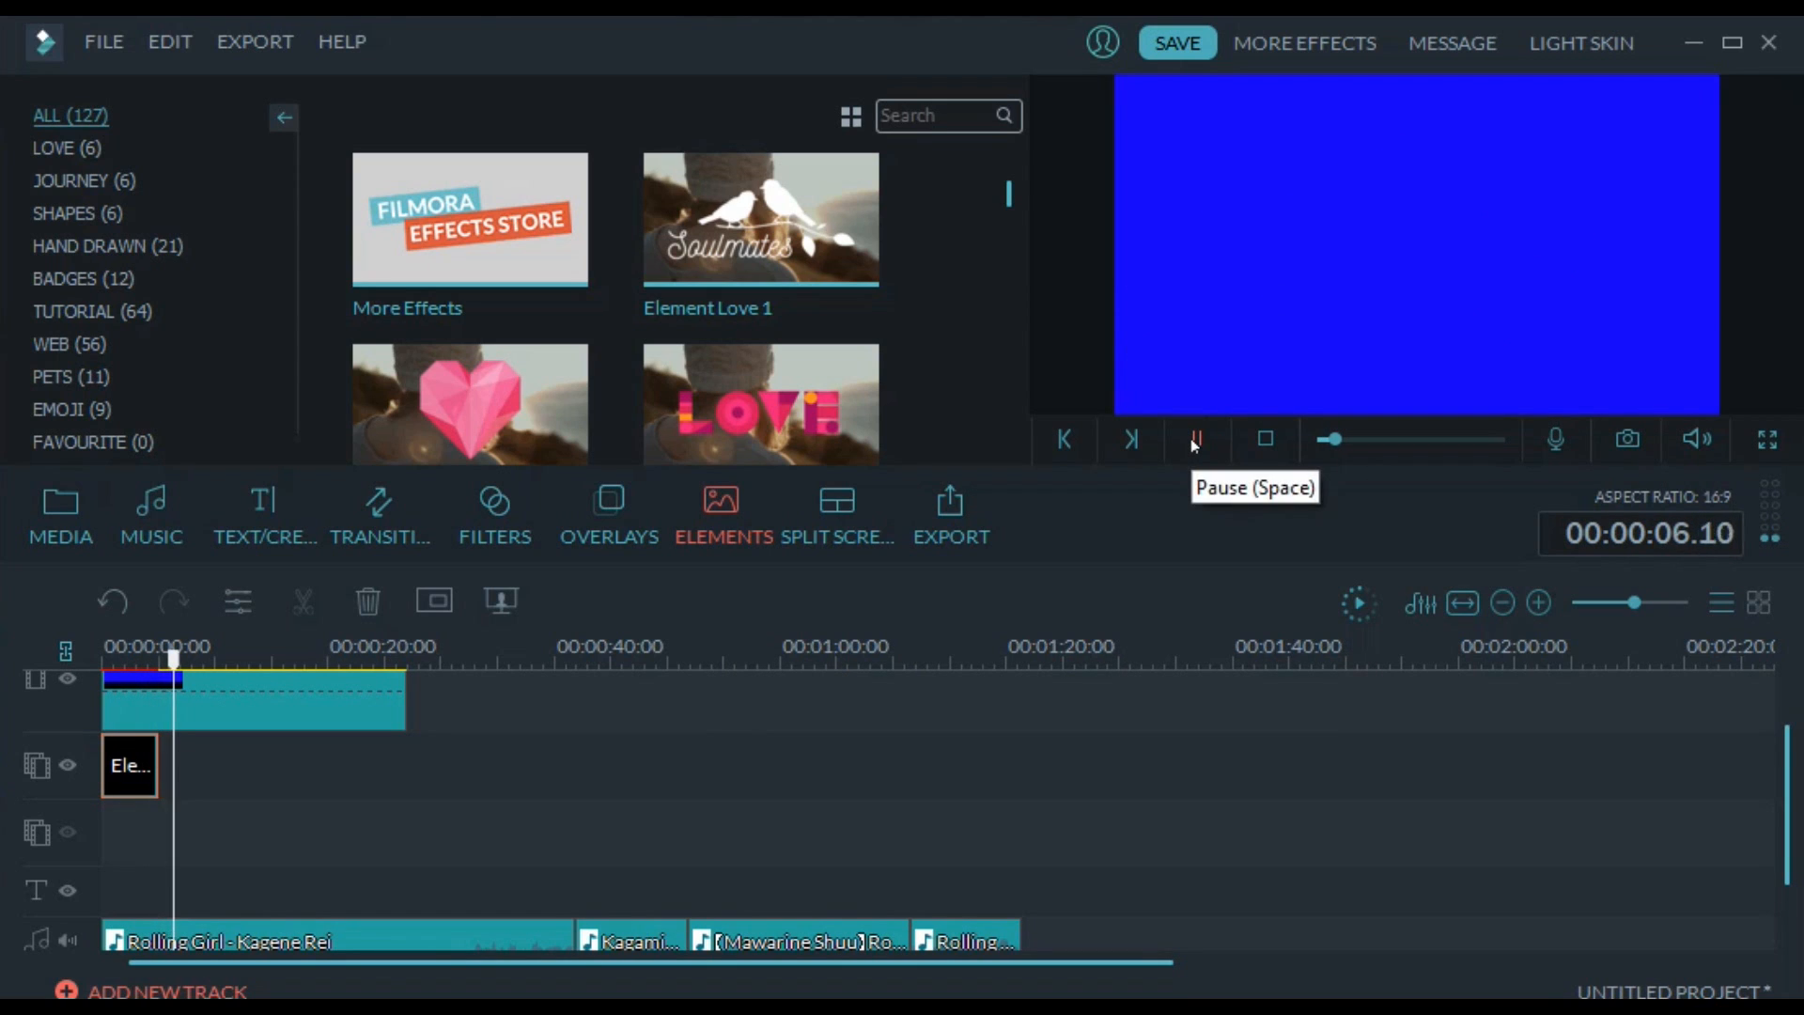
pyautogui.click(1194, 440)
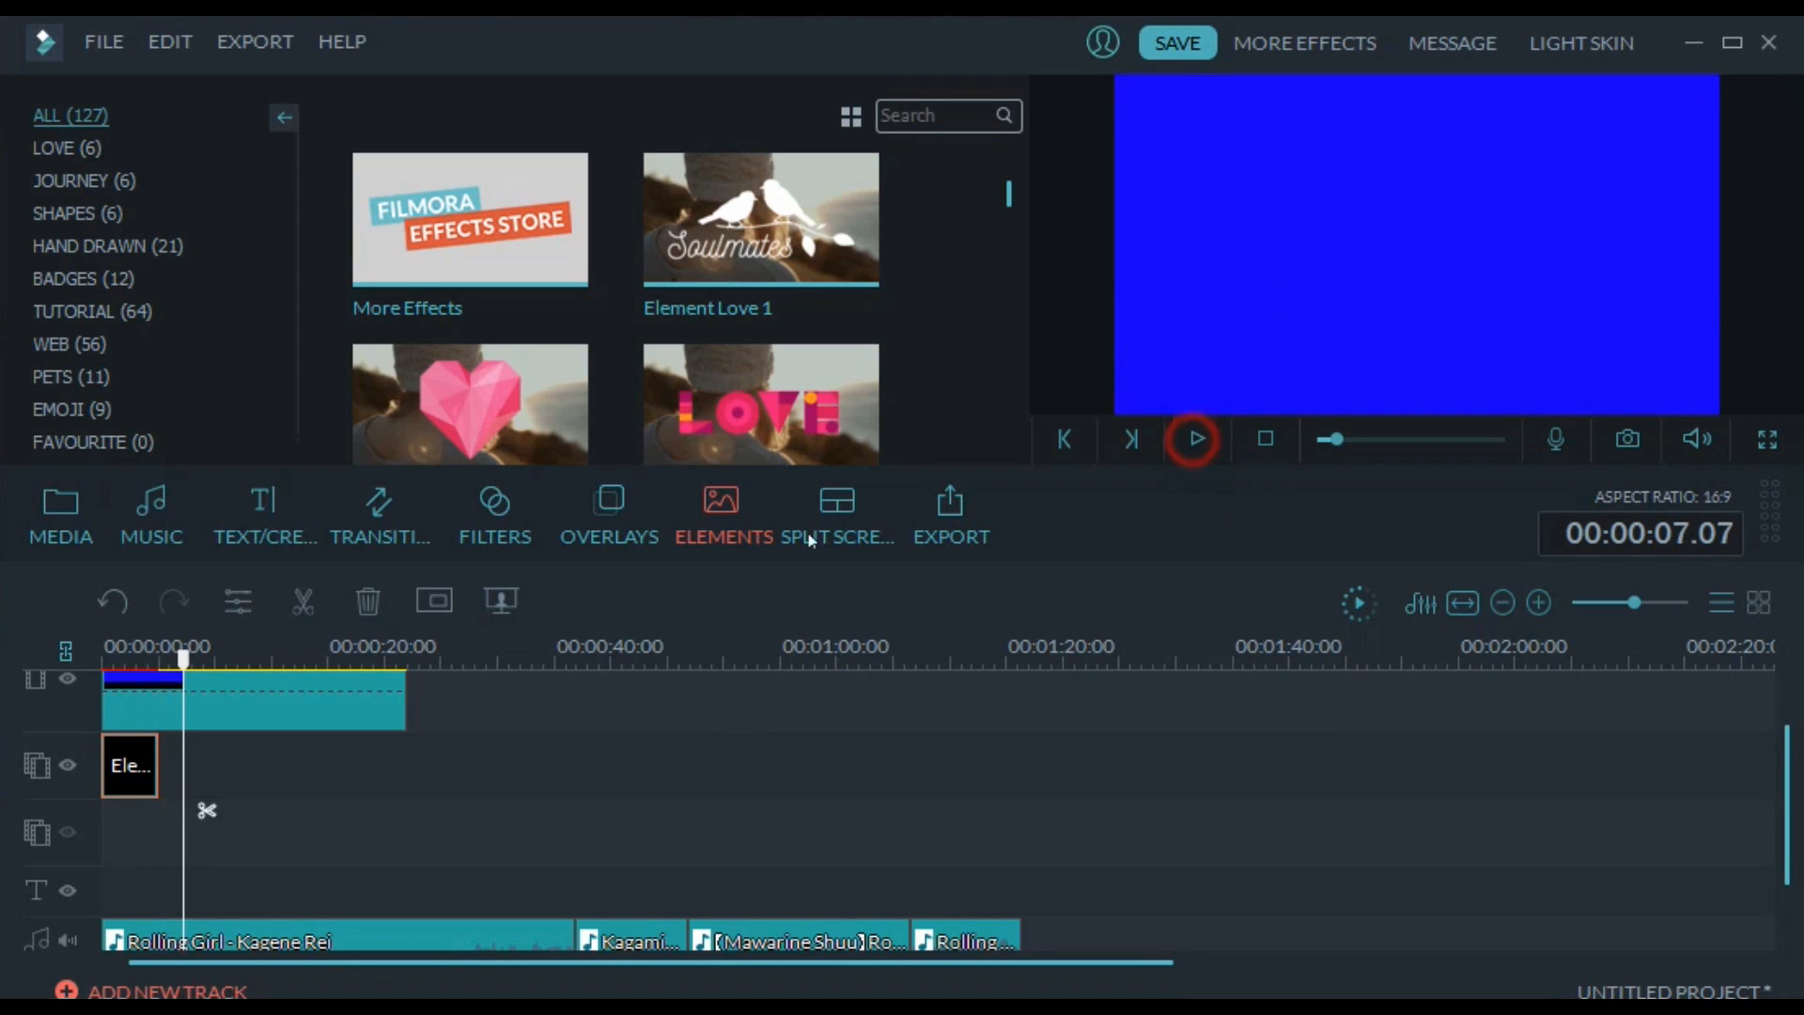
# Browse the available transitions, title presets and Lomography filters
pyautogui.click(396, 528)
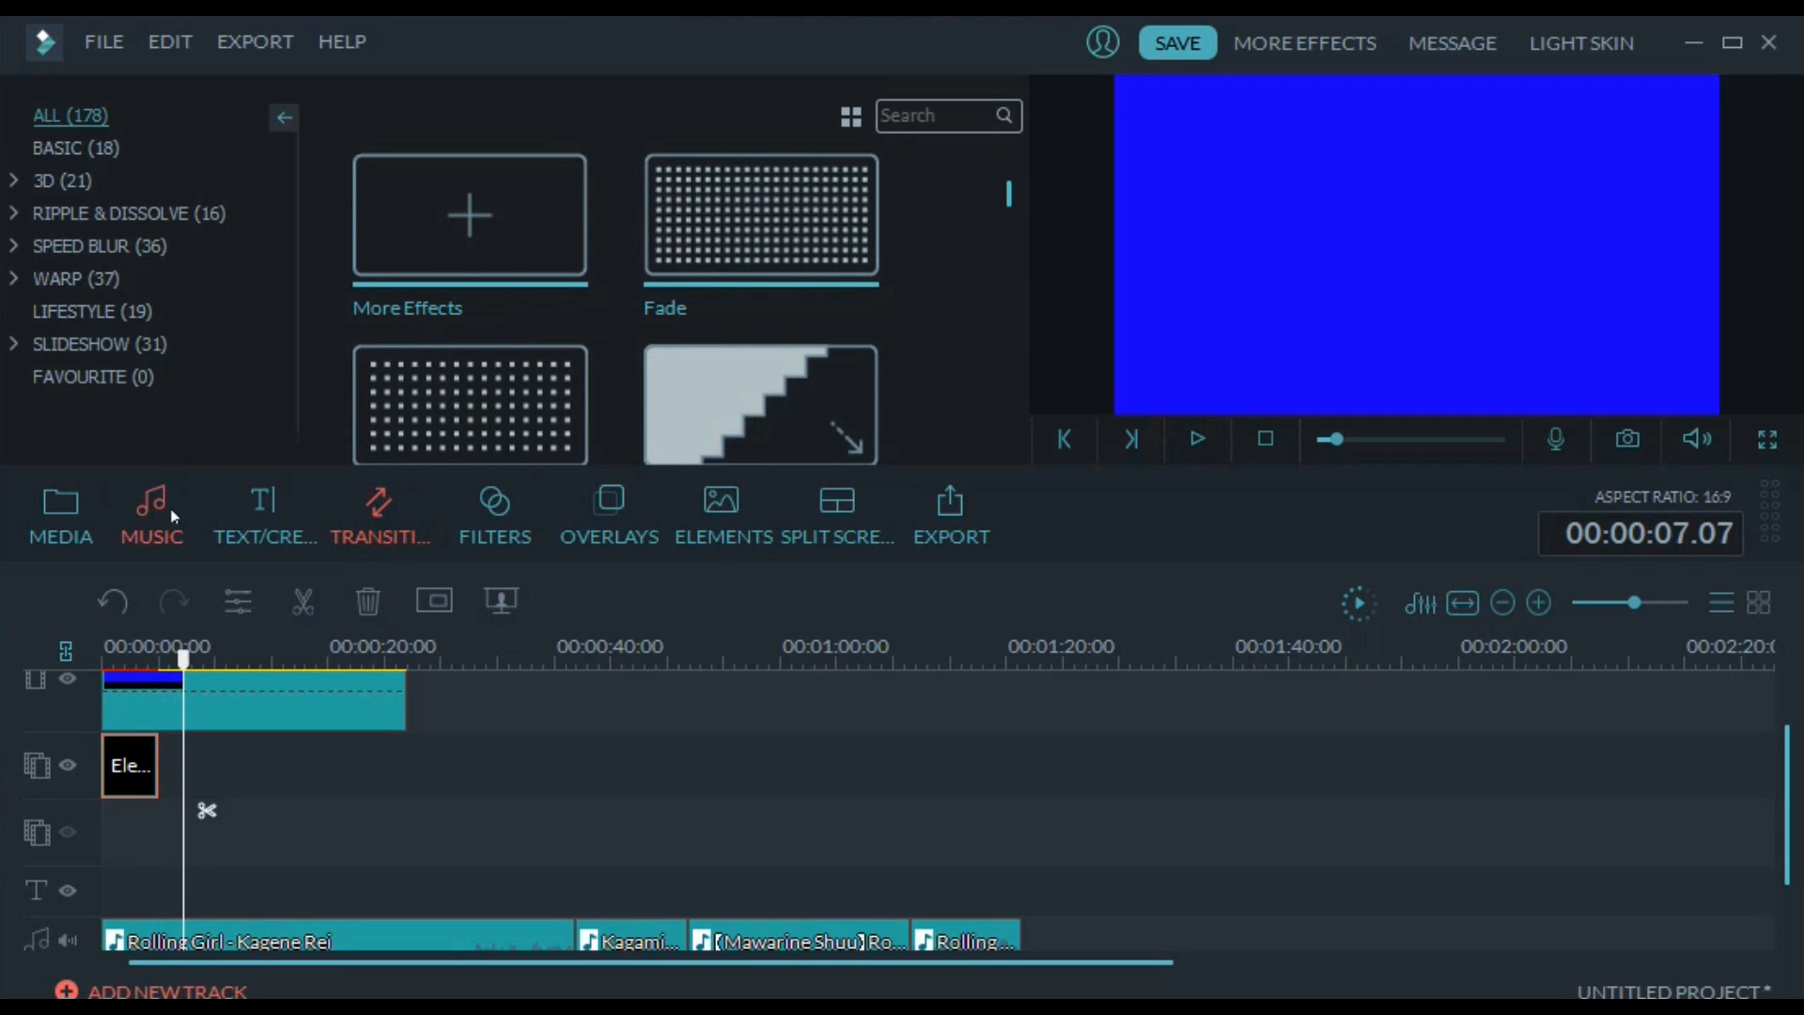
pyautogui.click(235, 517)
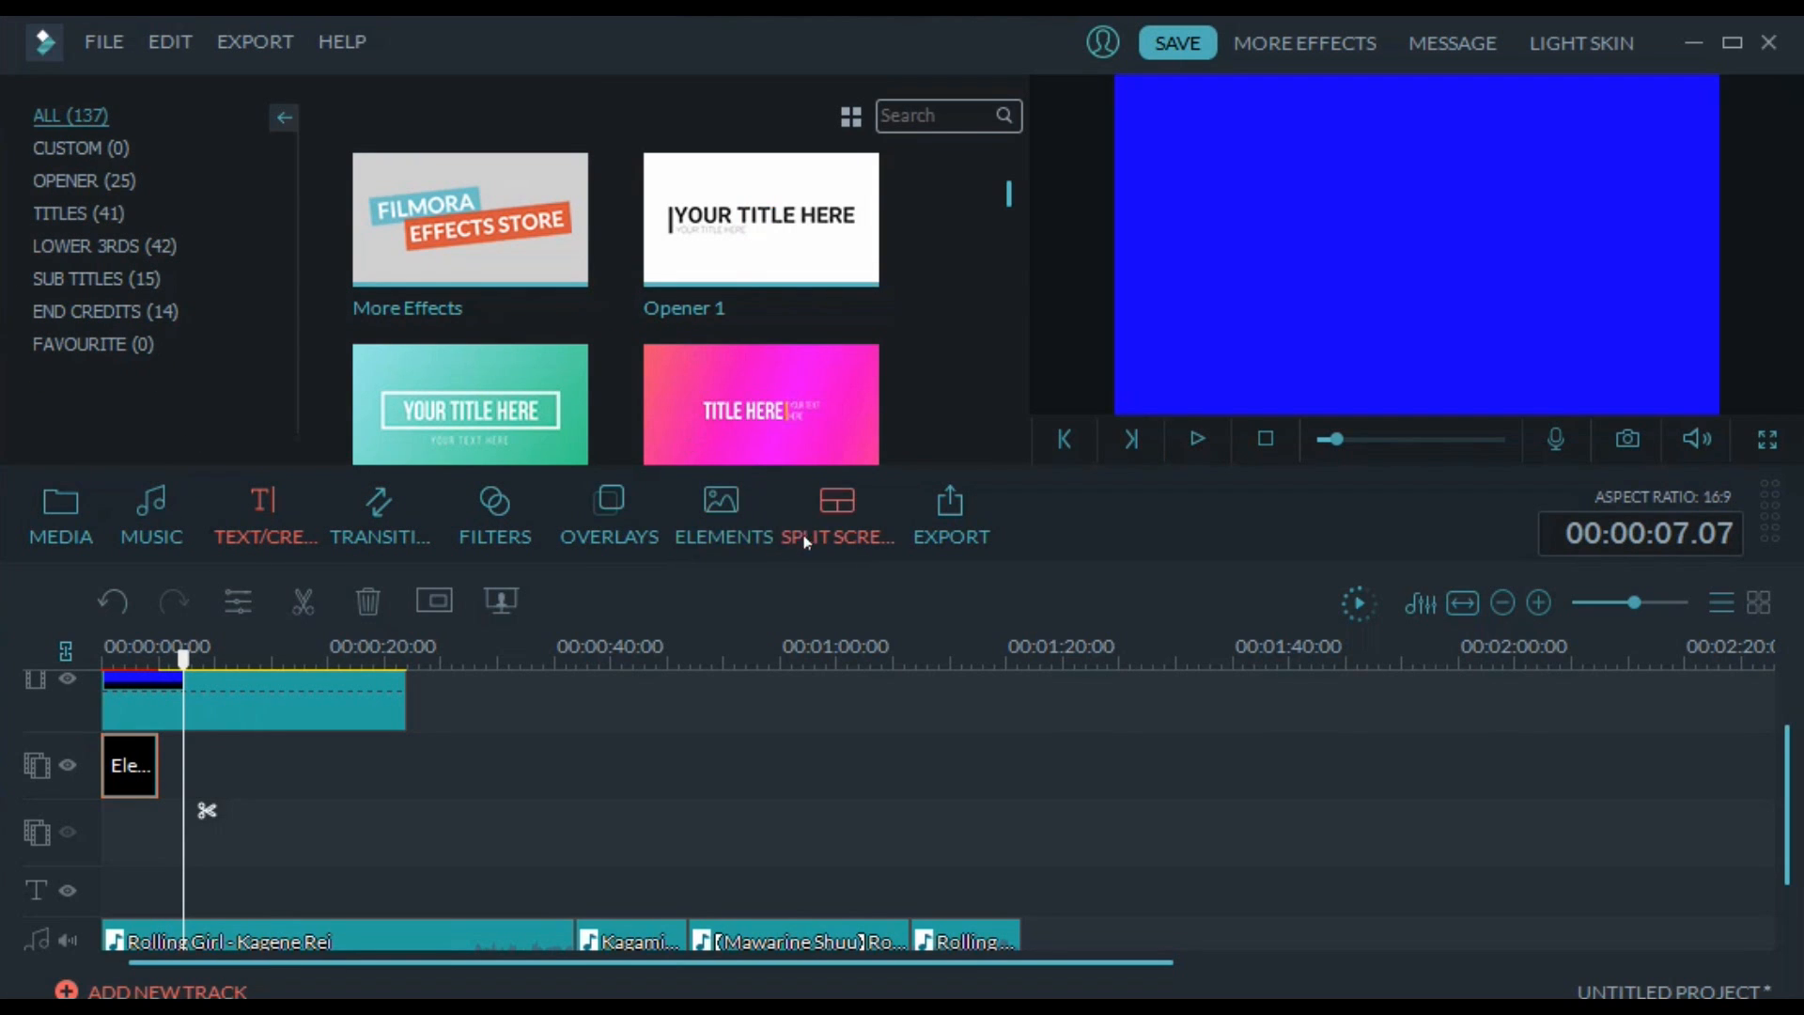
pyautogui.click(495, 517)
pyautogui.click(178, 279)
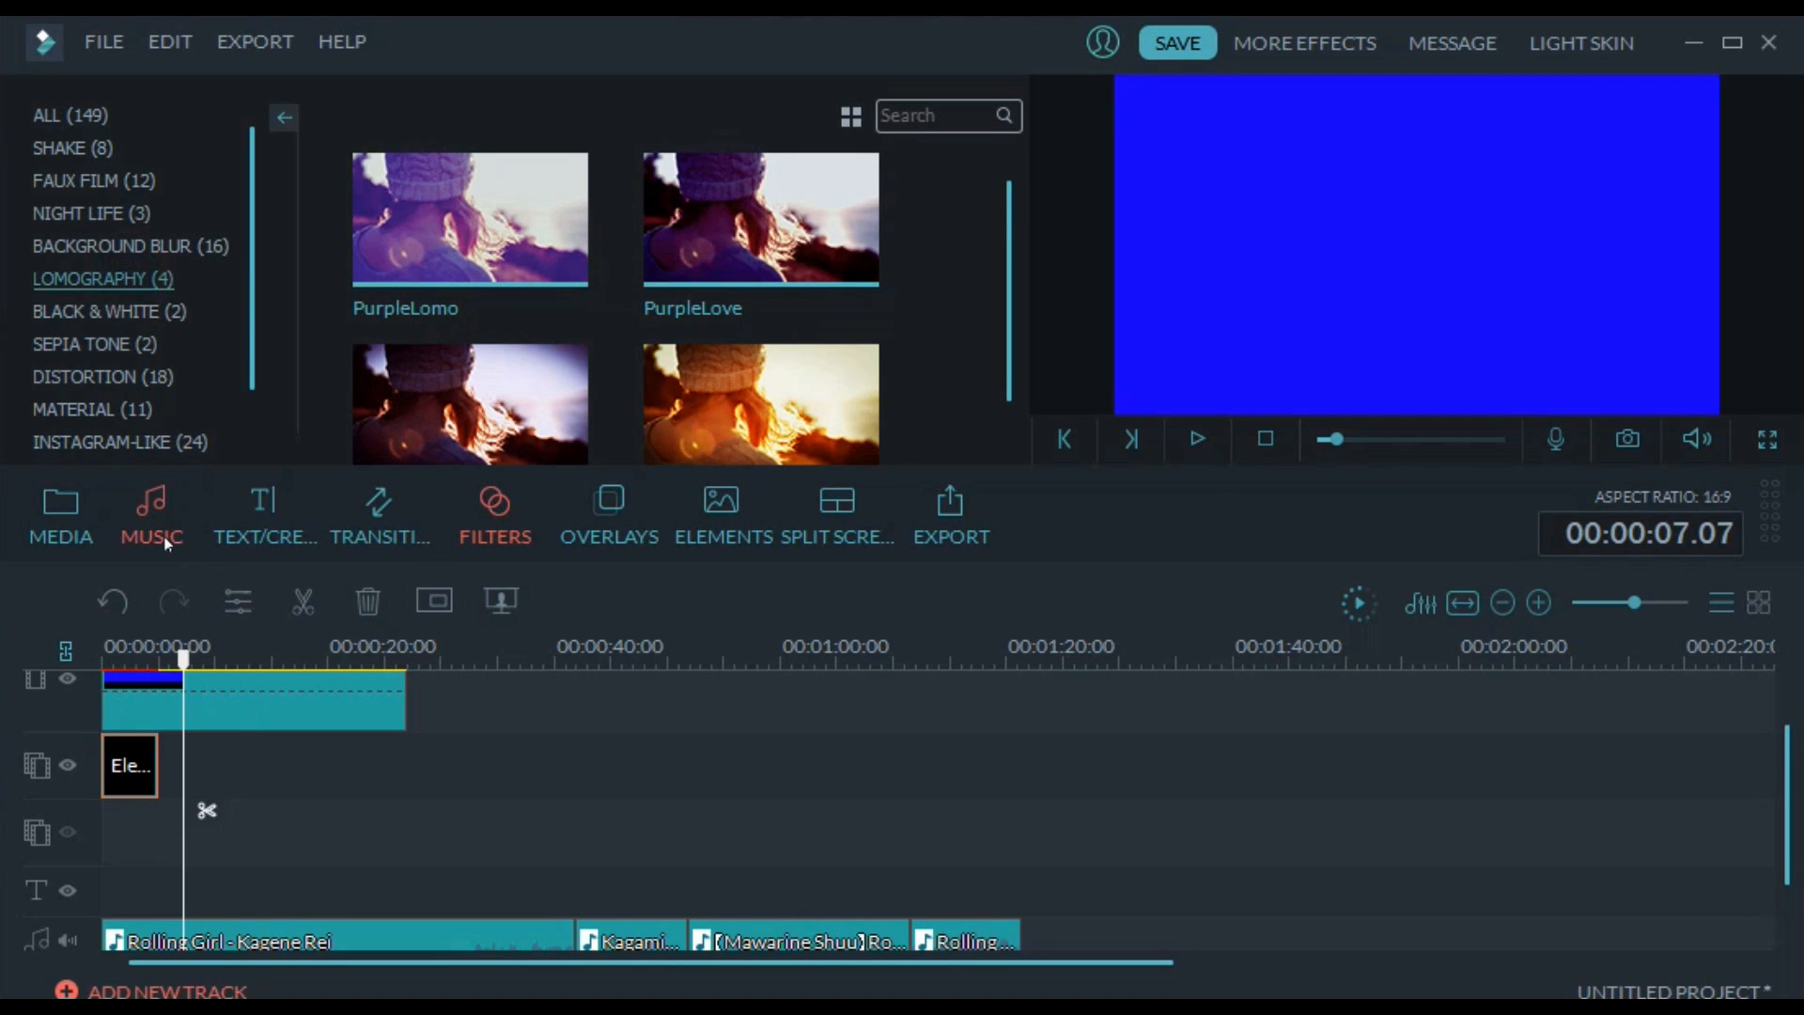
# Return to the sample colors and extend the blue clip to the end of the first Kagene Rei clip at 00:00:41.23
pyautogui.moveTo(1791, 783); pyautogui.dragTo(1788, 801)
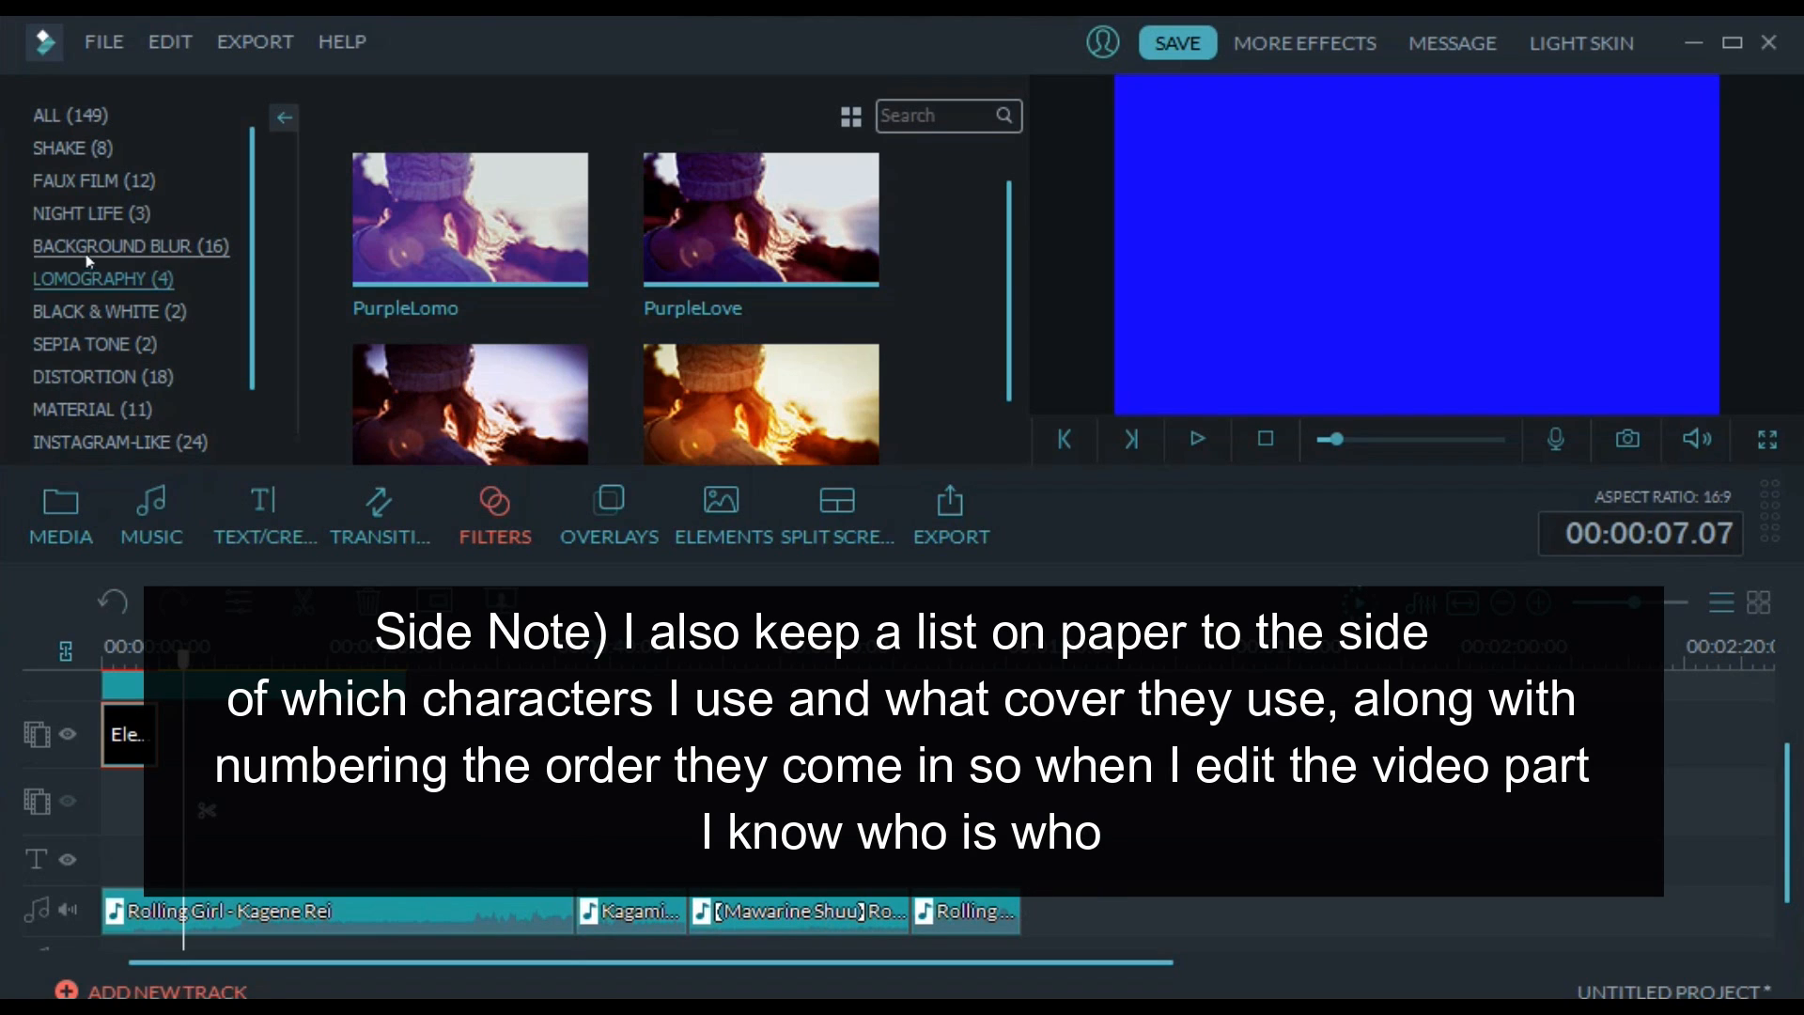
pyautogui.click(90, 512)
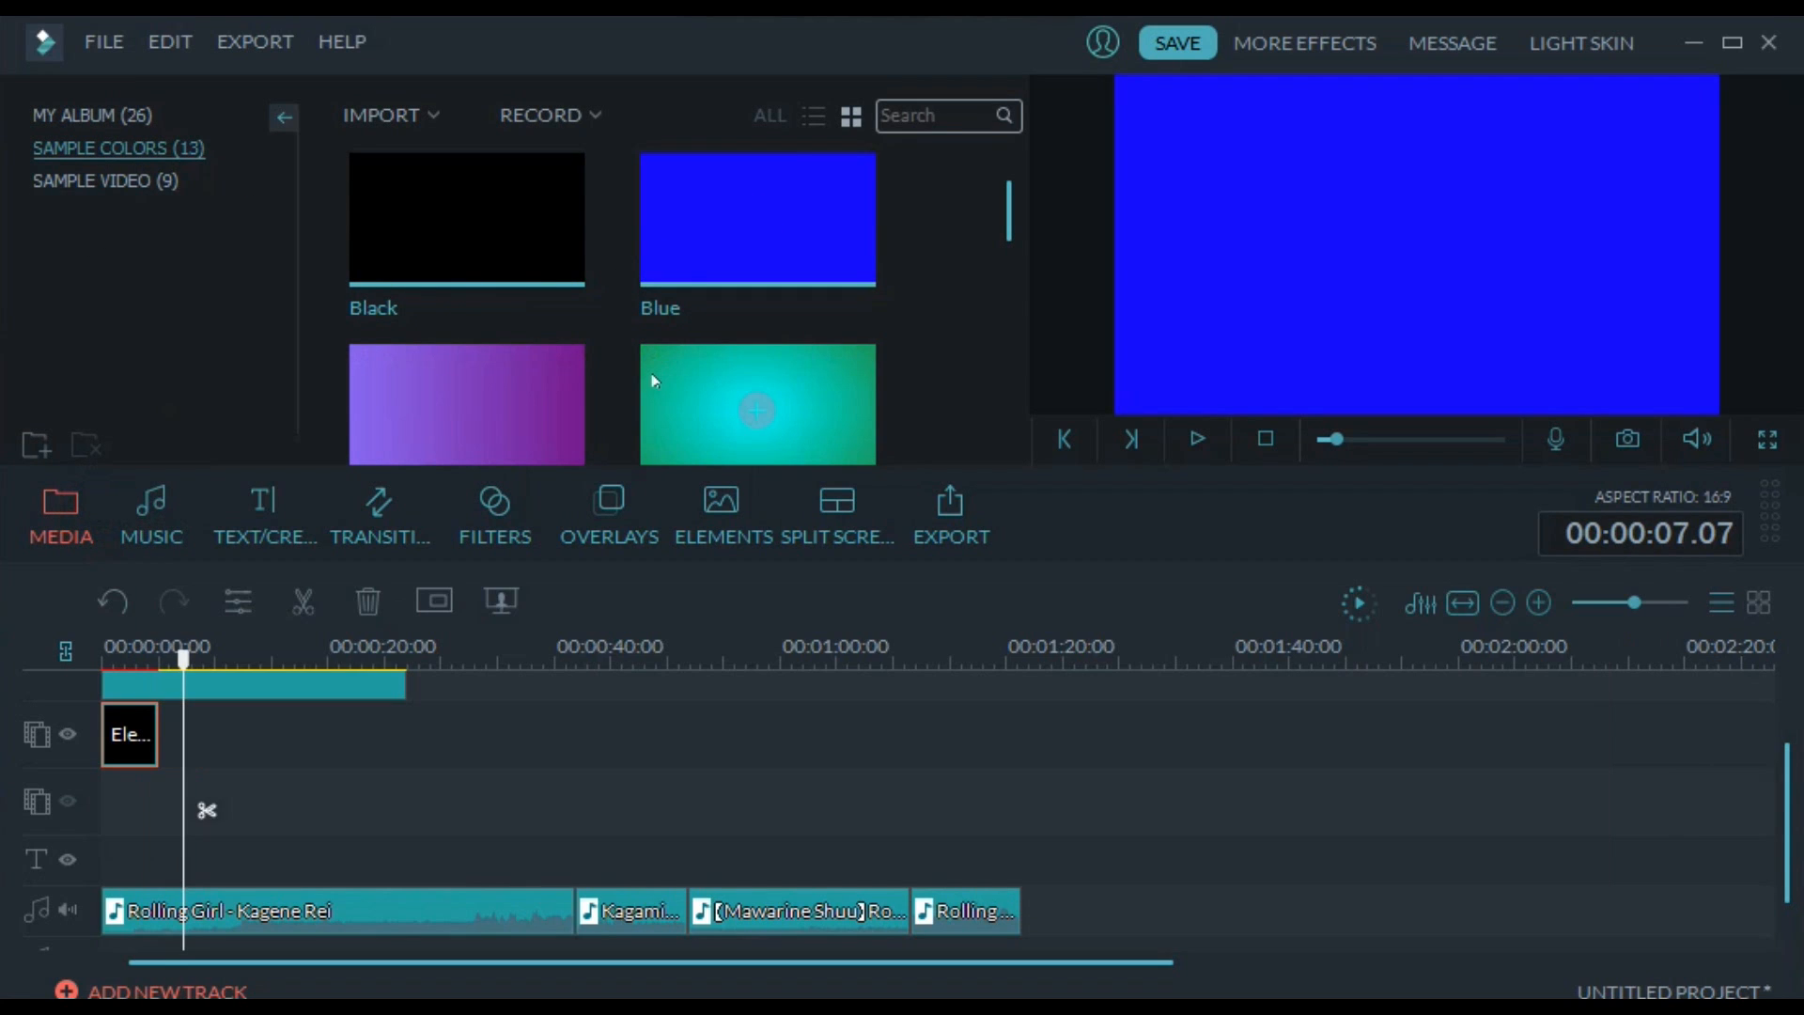
pyautogui.moveTo(402, 686); pyautogui.dragTo(575, 686)
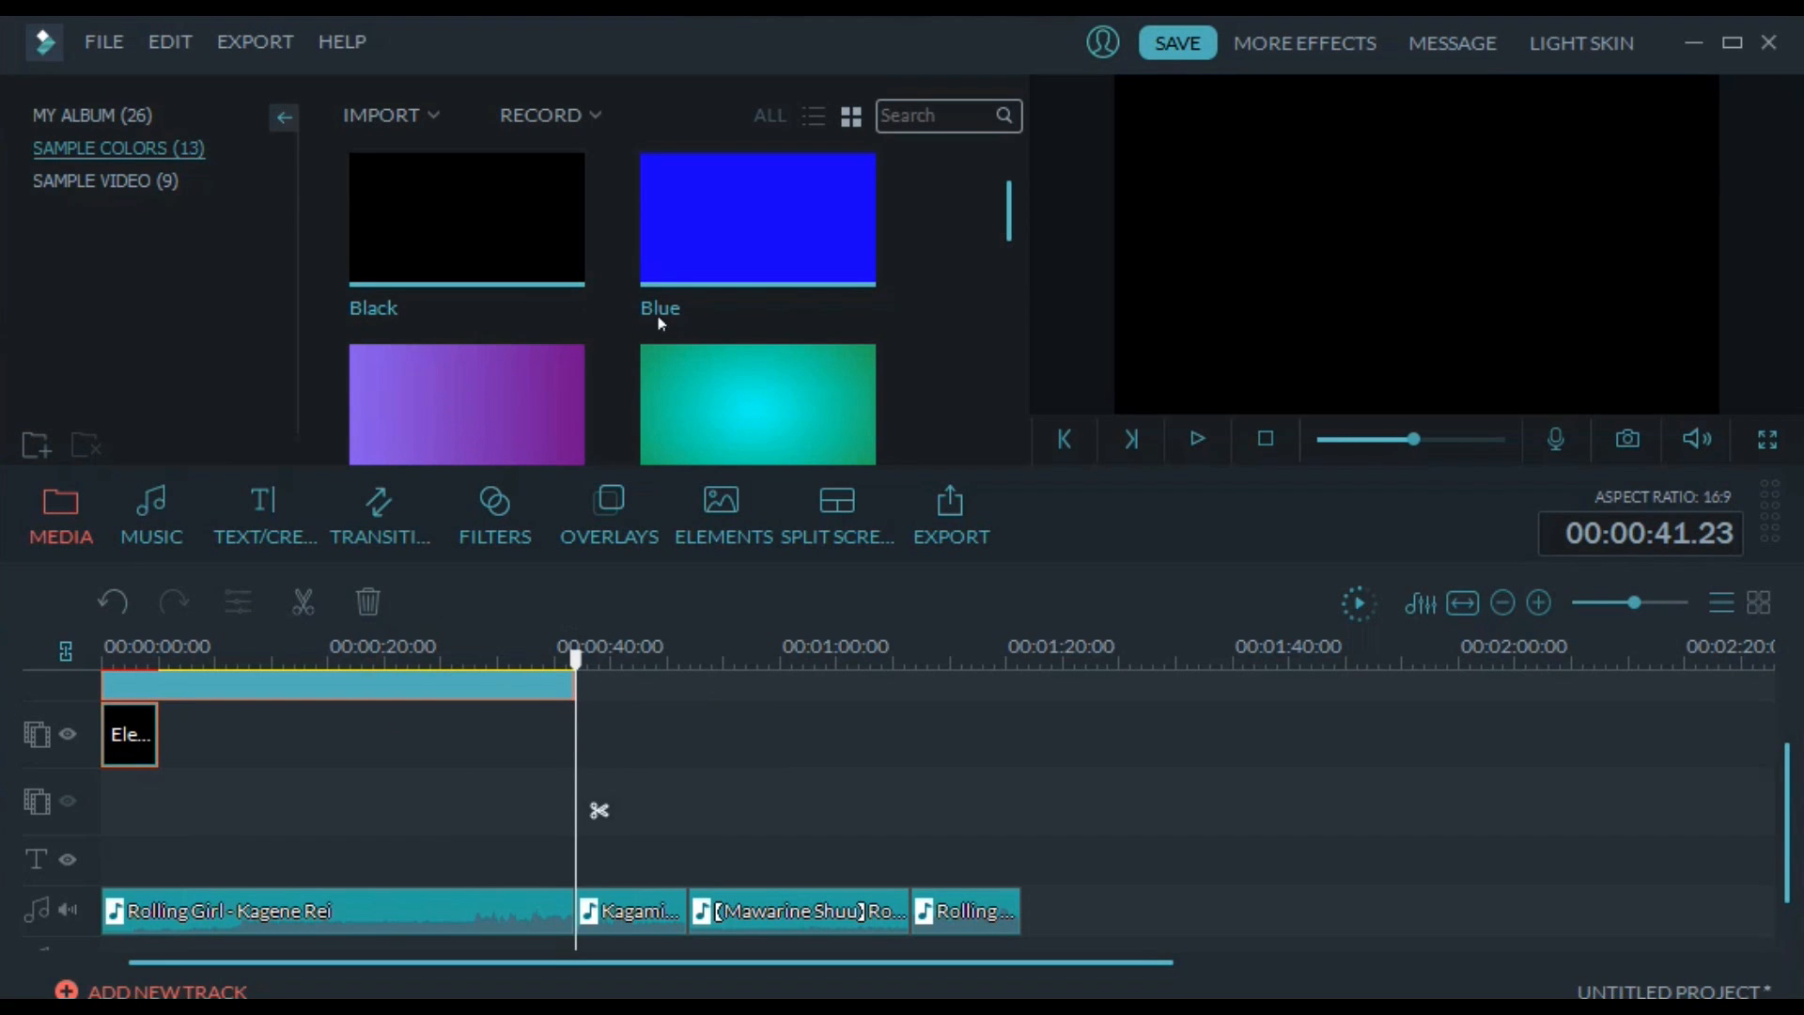
# Add the cyan-green gradient sample color over the Kagami audio clip and the purple gradient directly behind it, ending at 00:01:04.15
pyautogui.moveTo(747, 418); pyautogui.dragTo(688, 705)
pyautogui.moveTo(388, 404); pyautogui.dragTo(830, 723)
# Apply a Fade transition between the blue and cyan-green clips and a Bar transition between the cyan-green and purple clips
pyautogui.click(376, 517)
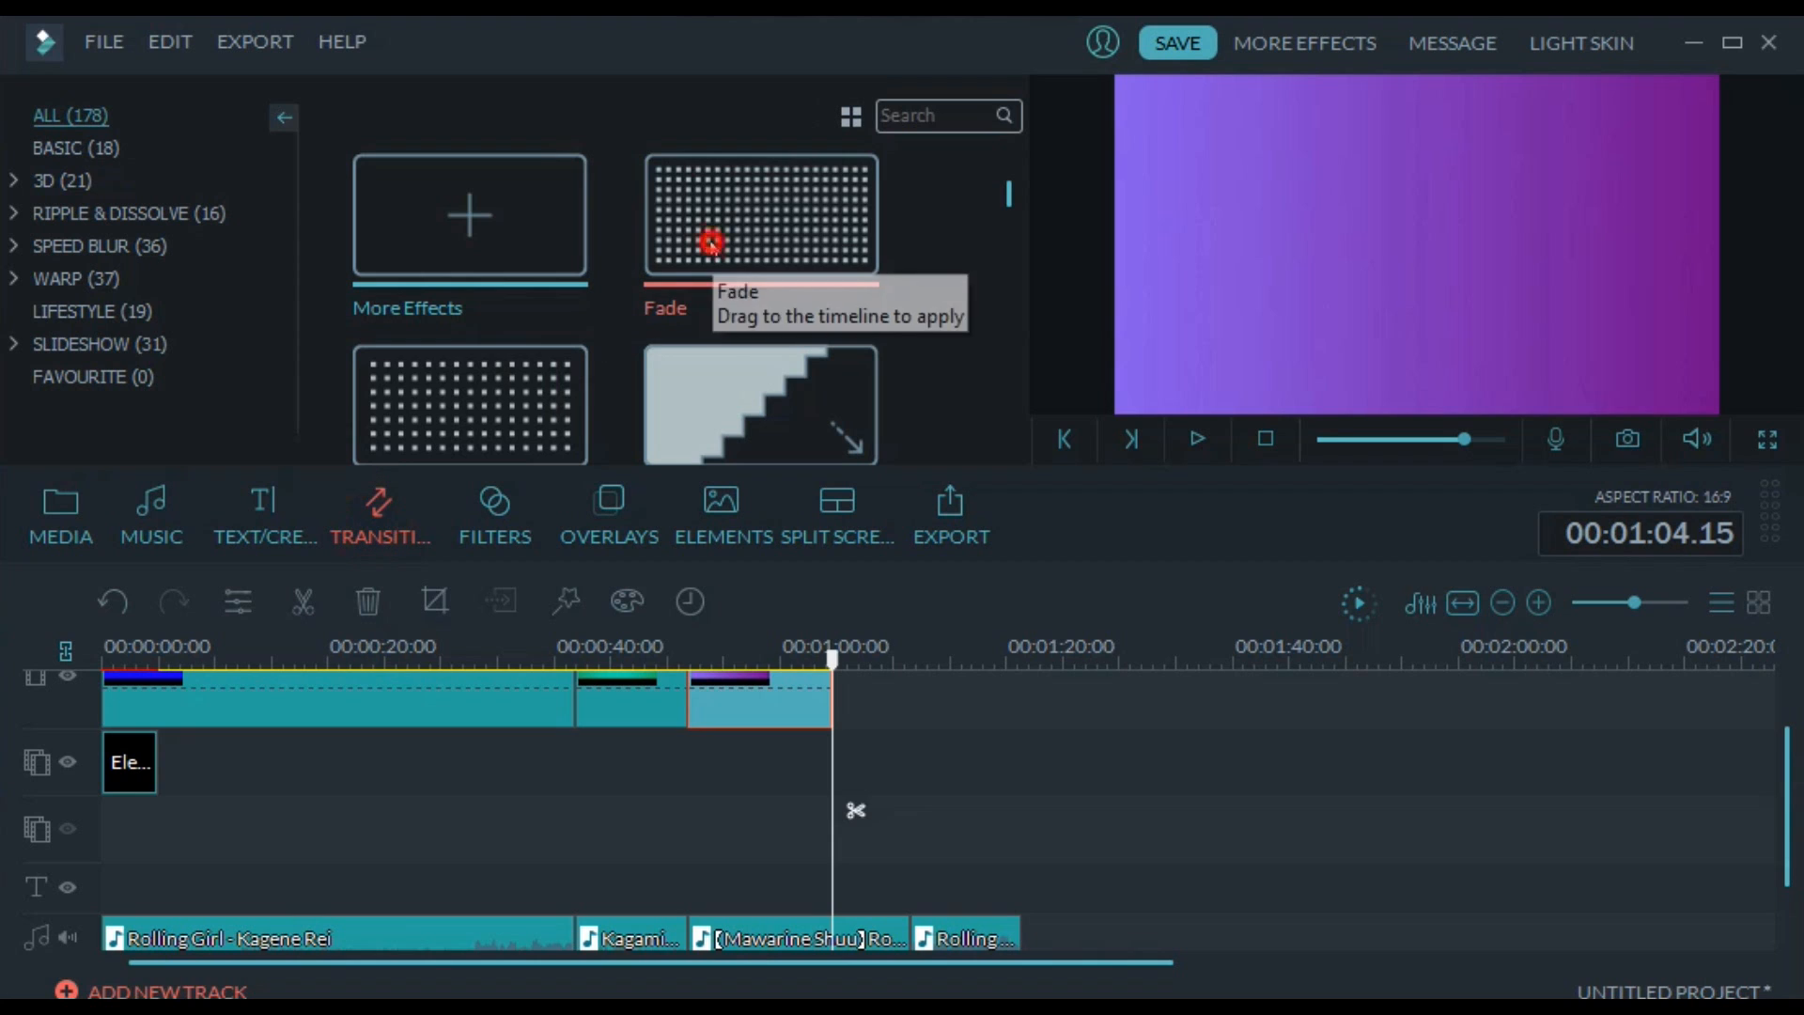
pyautogui.moveTo(705, 241); pyautogui.dragTo(575, 700)
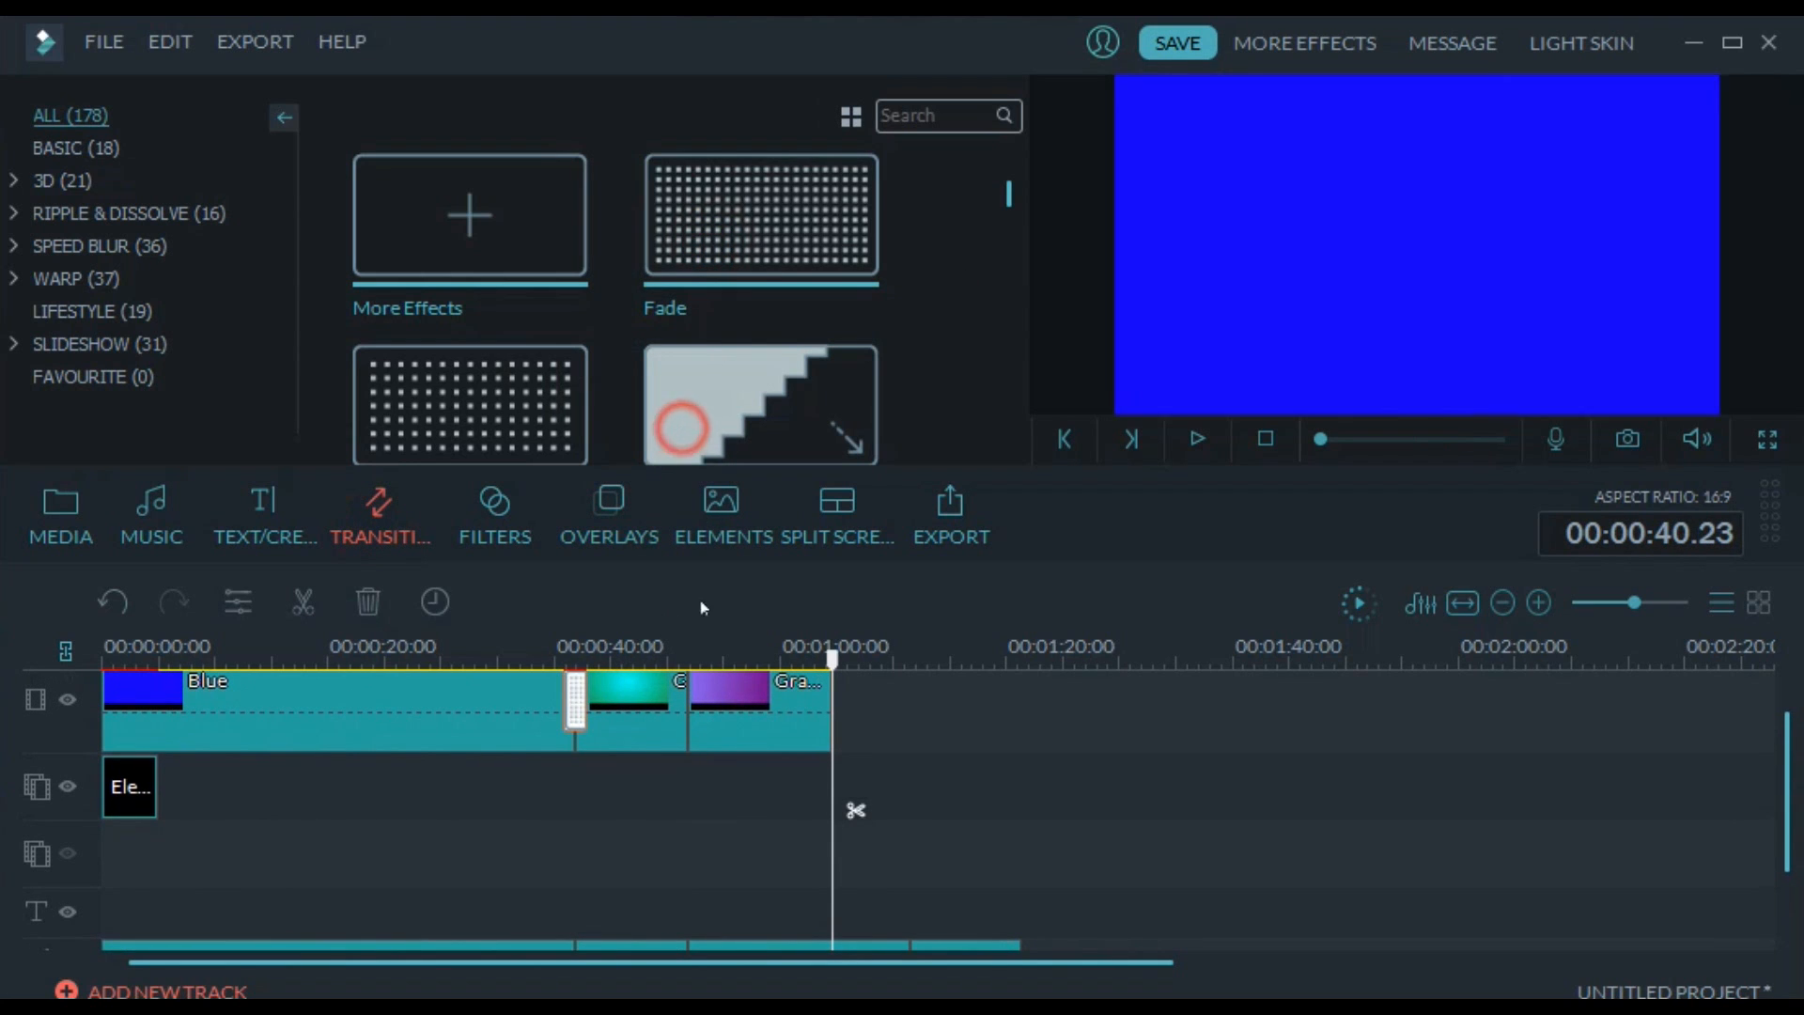
pyautogui.moveTo(680, 419); pyautogui.dragTo(689, 700)
# Play back the Bar transition between the cyan-green and purple clips and pause at 00:00:53.24
pyautogui.click(551, 645)
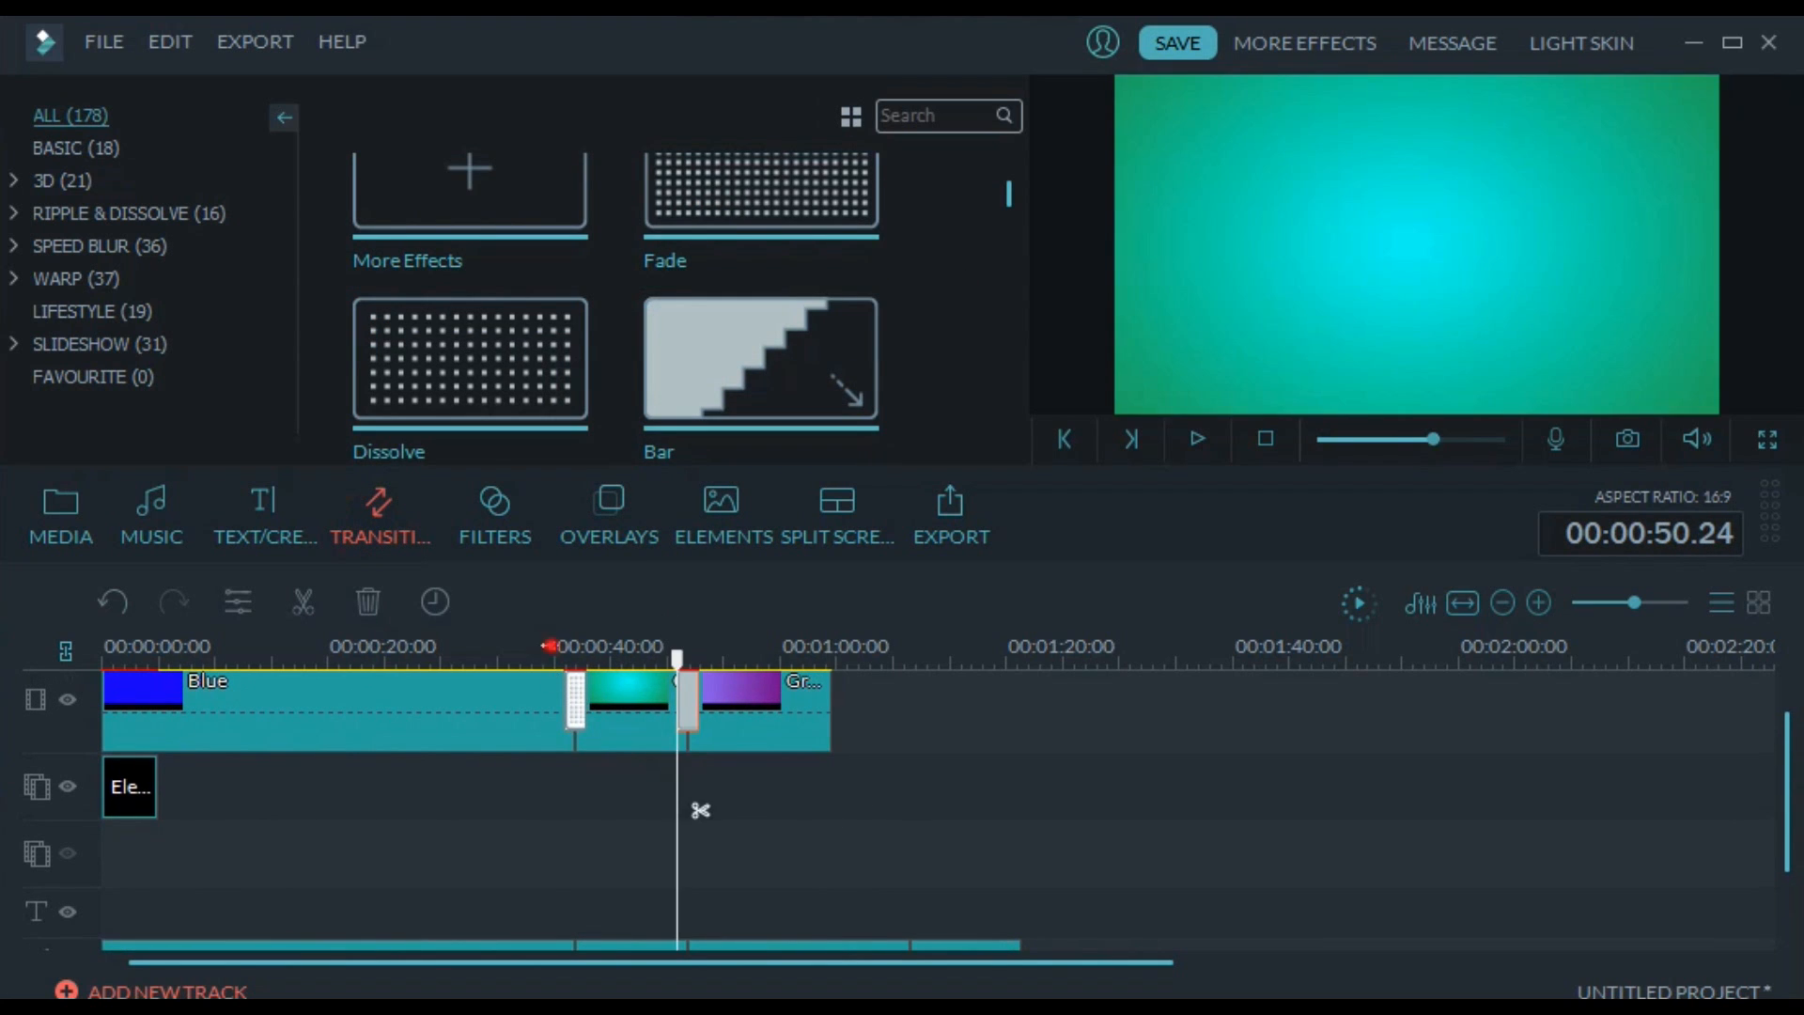
pyautogui.click(1195, 439)
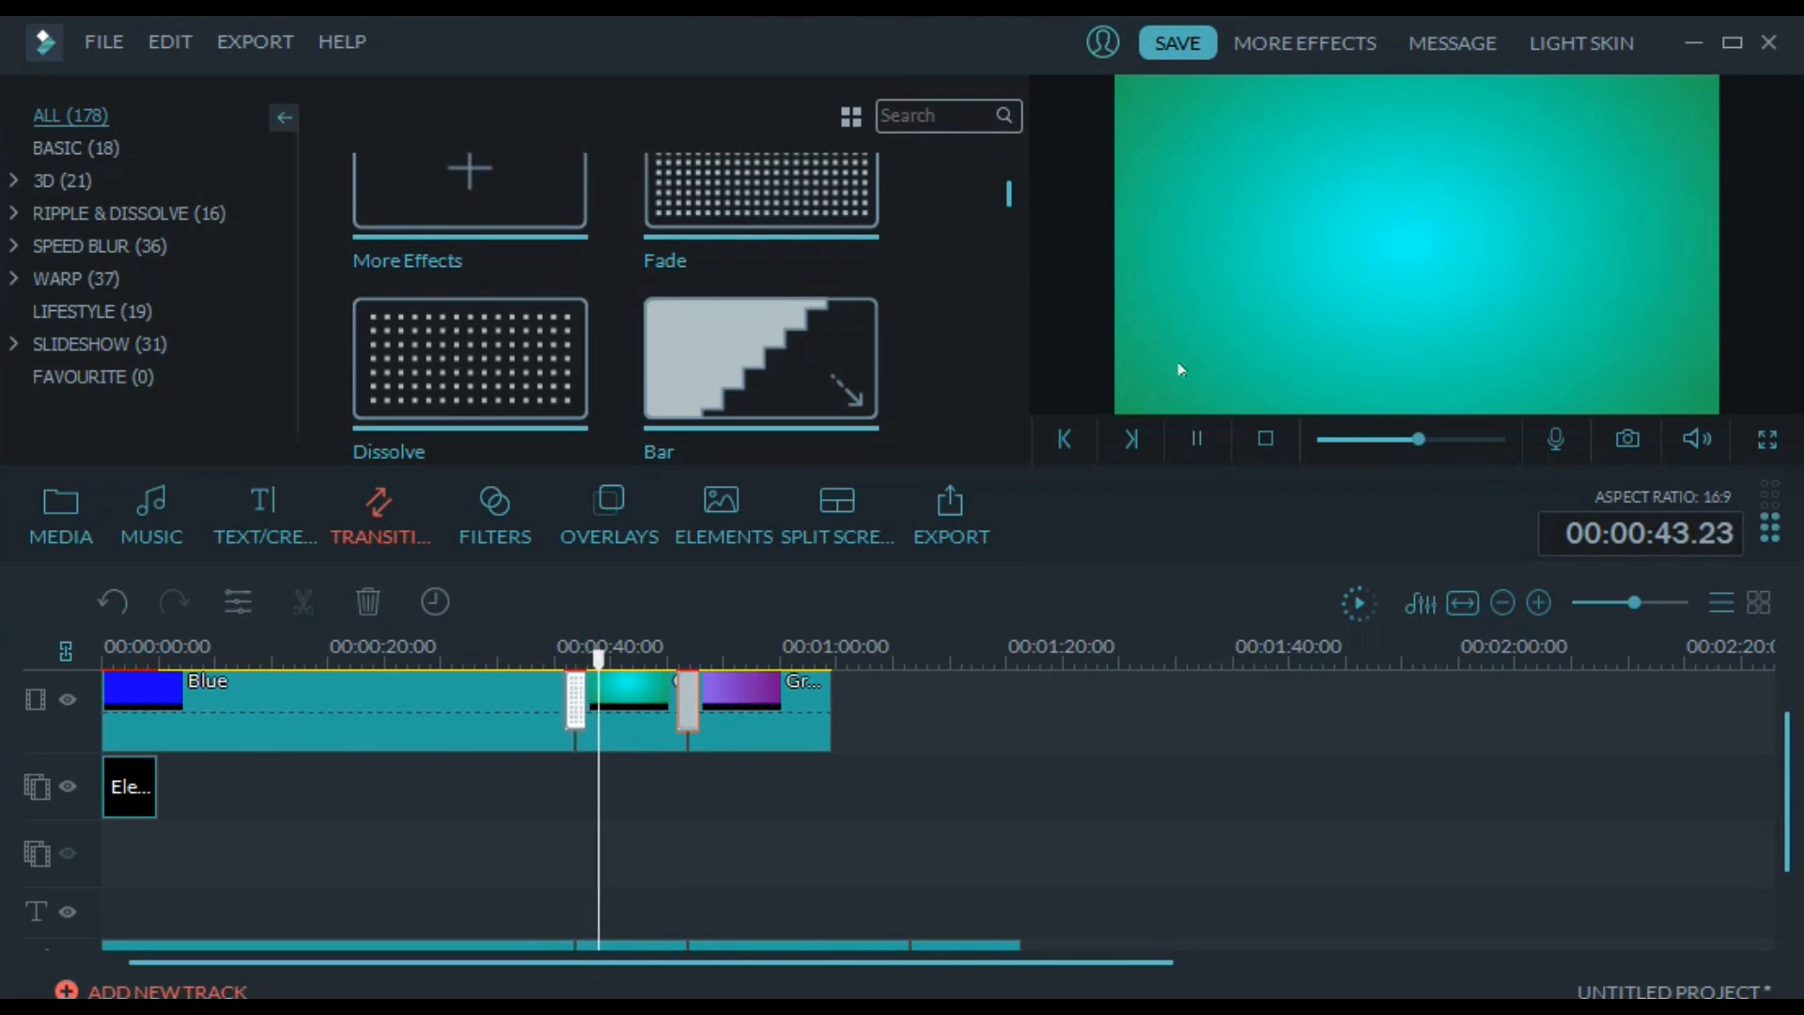
pyautogui.click(1197, 440)
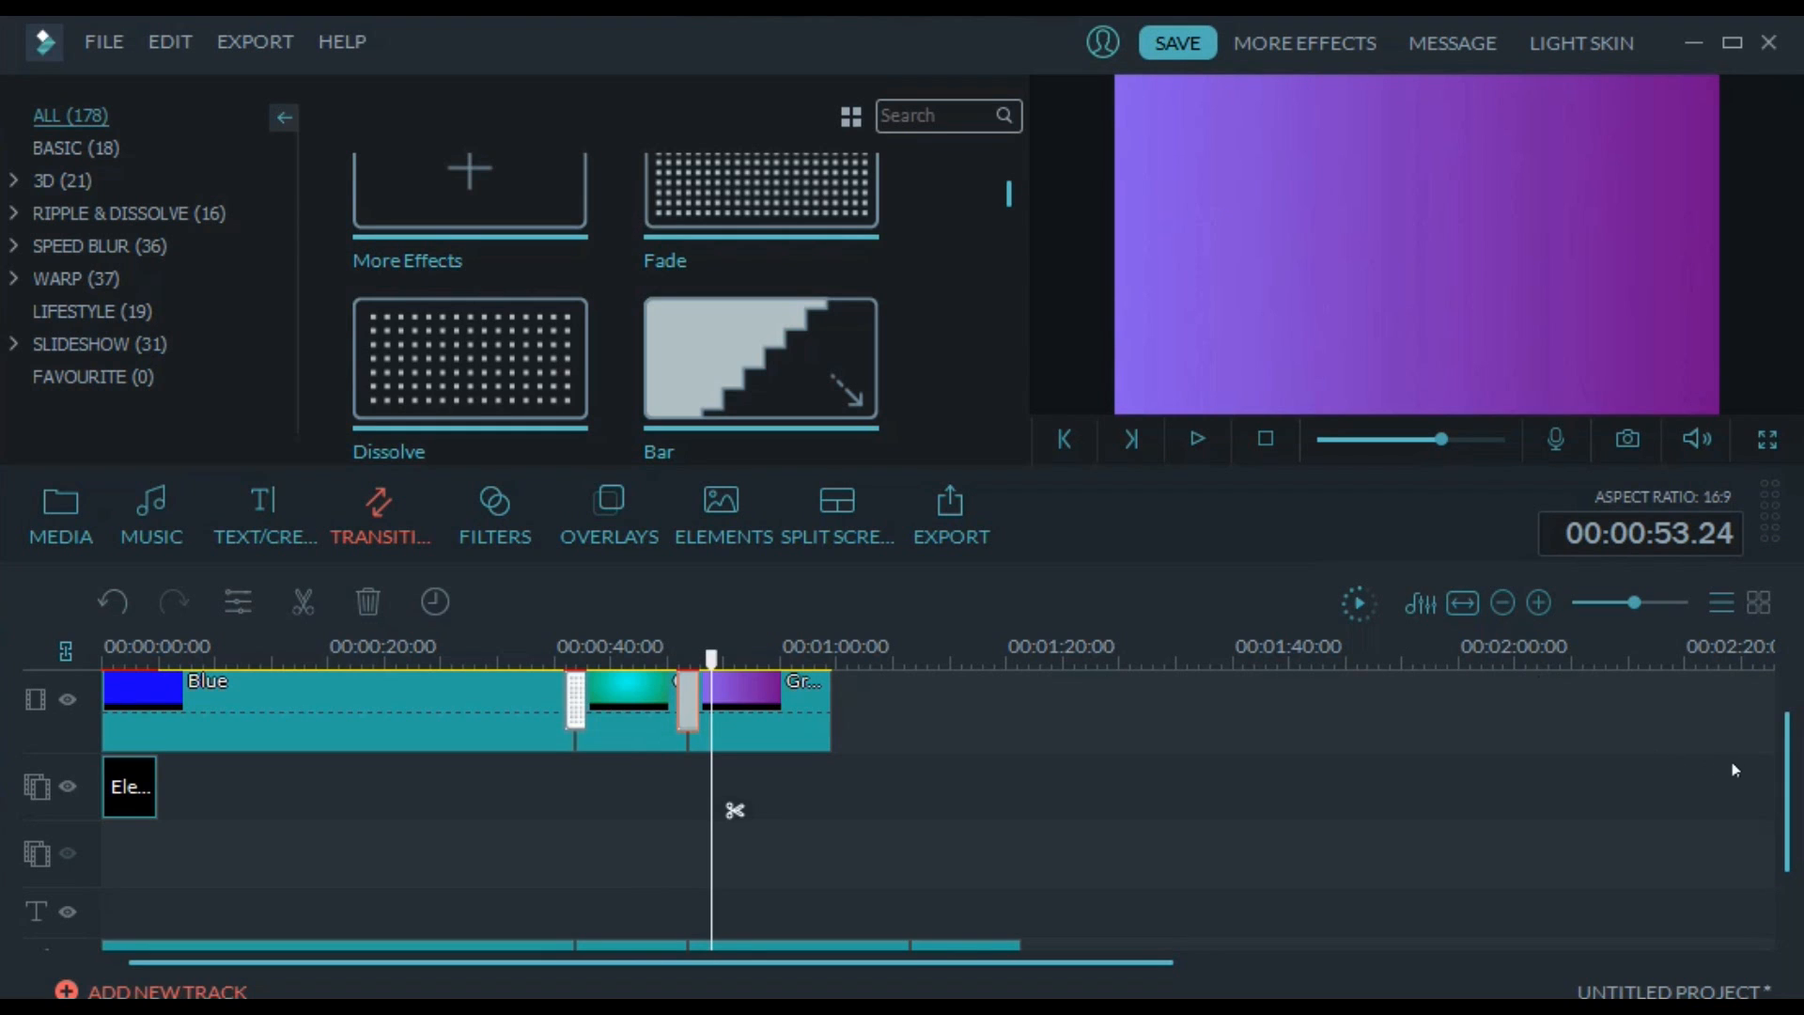
# Show the title presets and review the Kagene Rei, Kagami and Mawarine Shuu audio clips by selecting each one, ending on the first clip
pyautogui.moveTo(1784, 767)
pyautogui.mouseDown()
pyautogui.moveTo(1783, 820)
pyautogui.moveTo(1788, 785)
pyautogui.mouseUp()
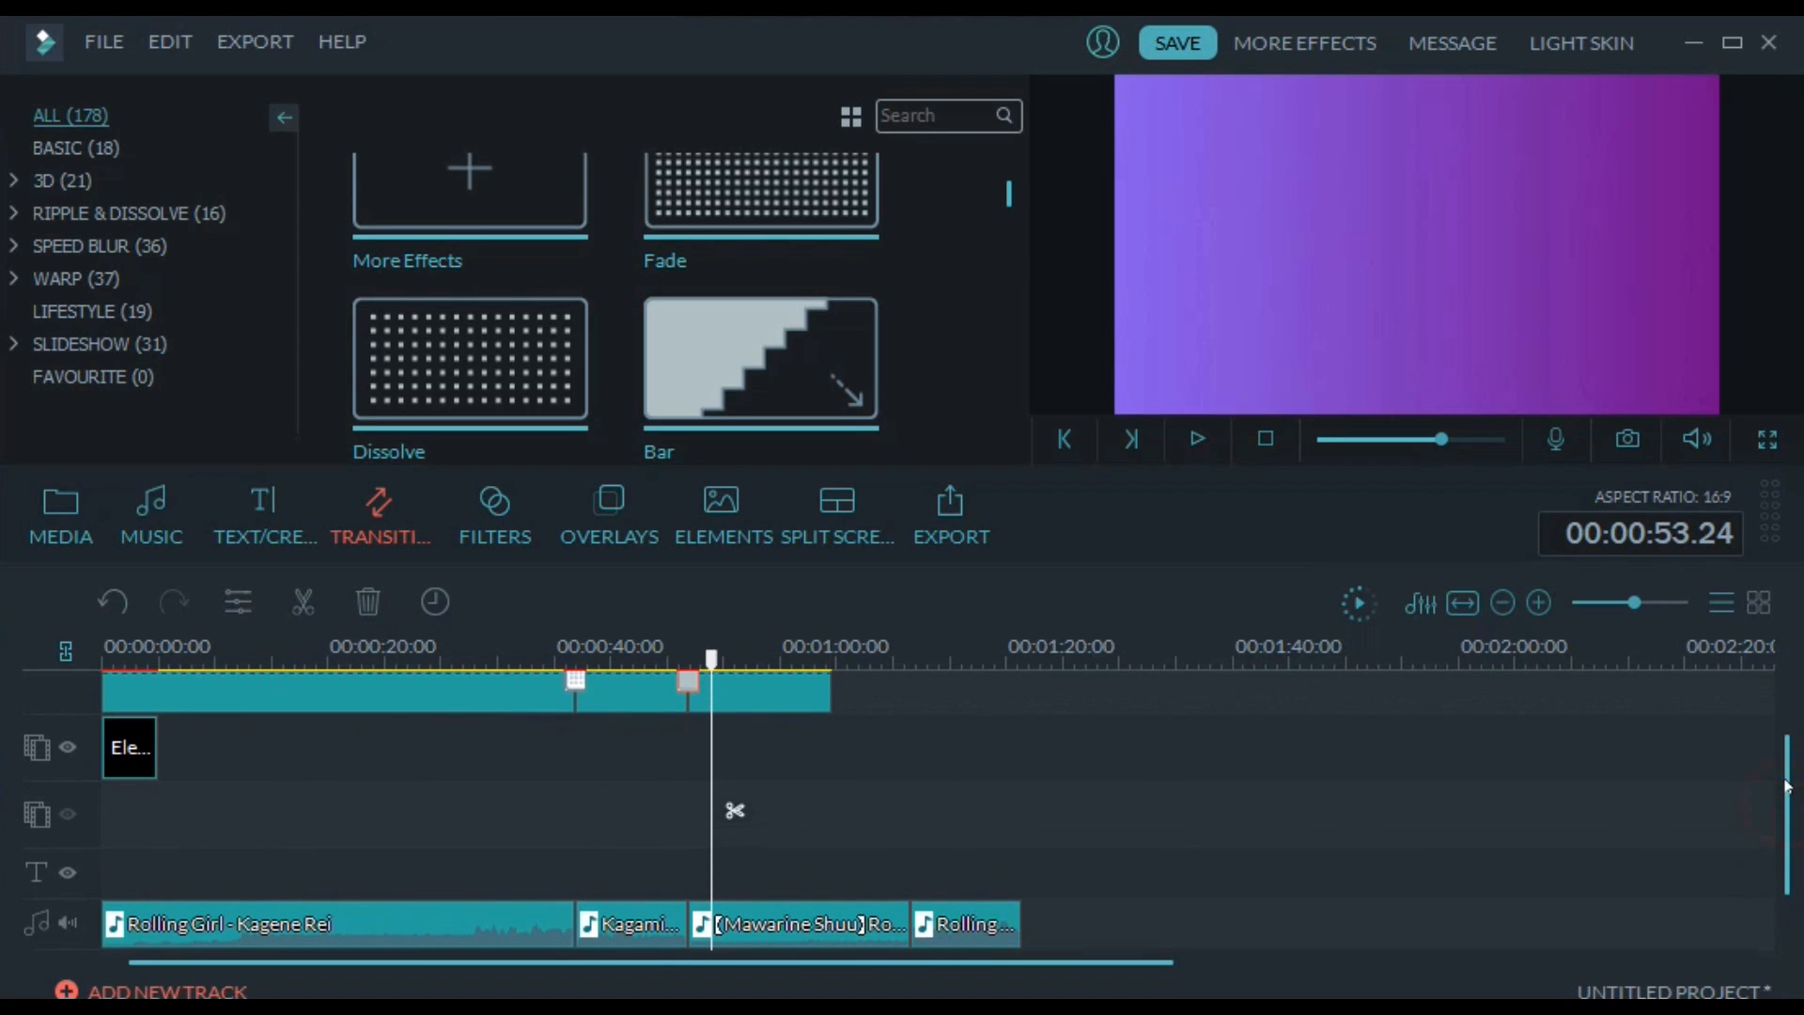
pyautogui.click(240, 532)
pyautogui.click(633, 917)
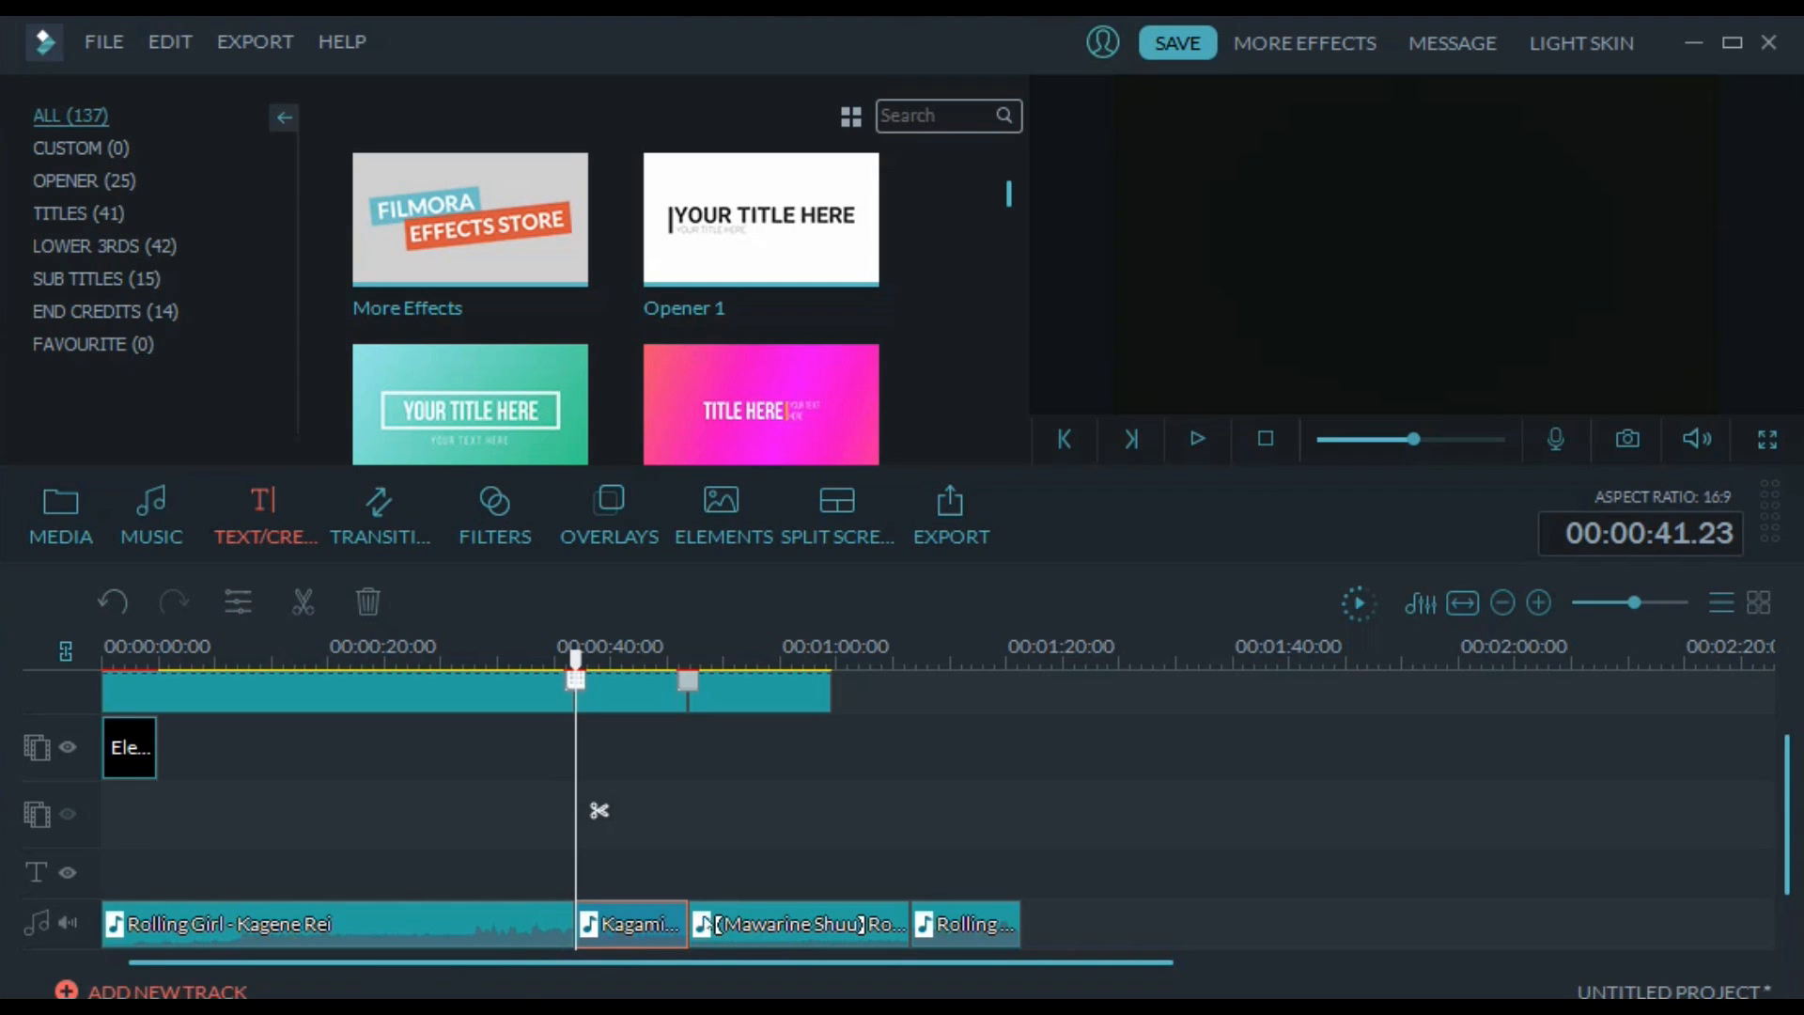
pyautogui.click(757, 920)
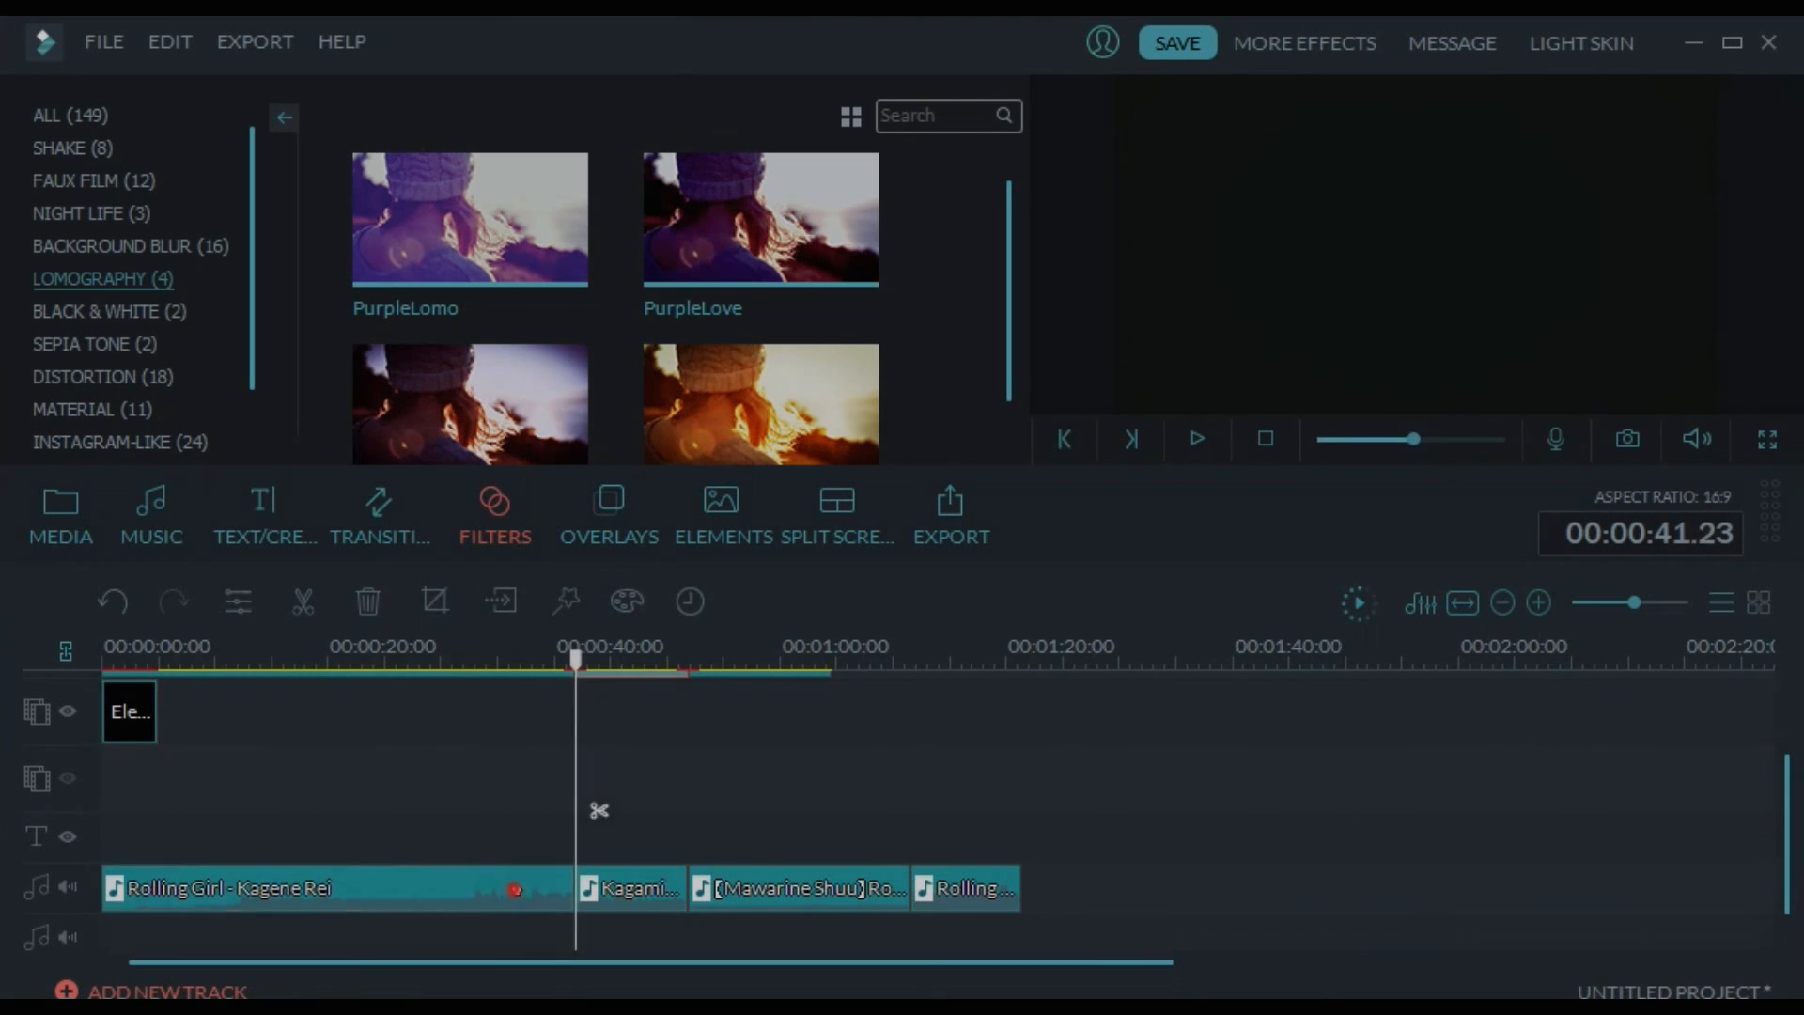
pyautogui.click(514, 889)
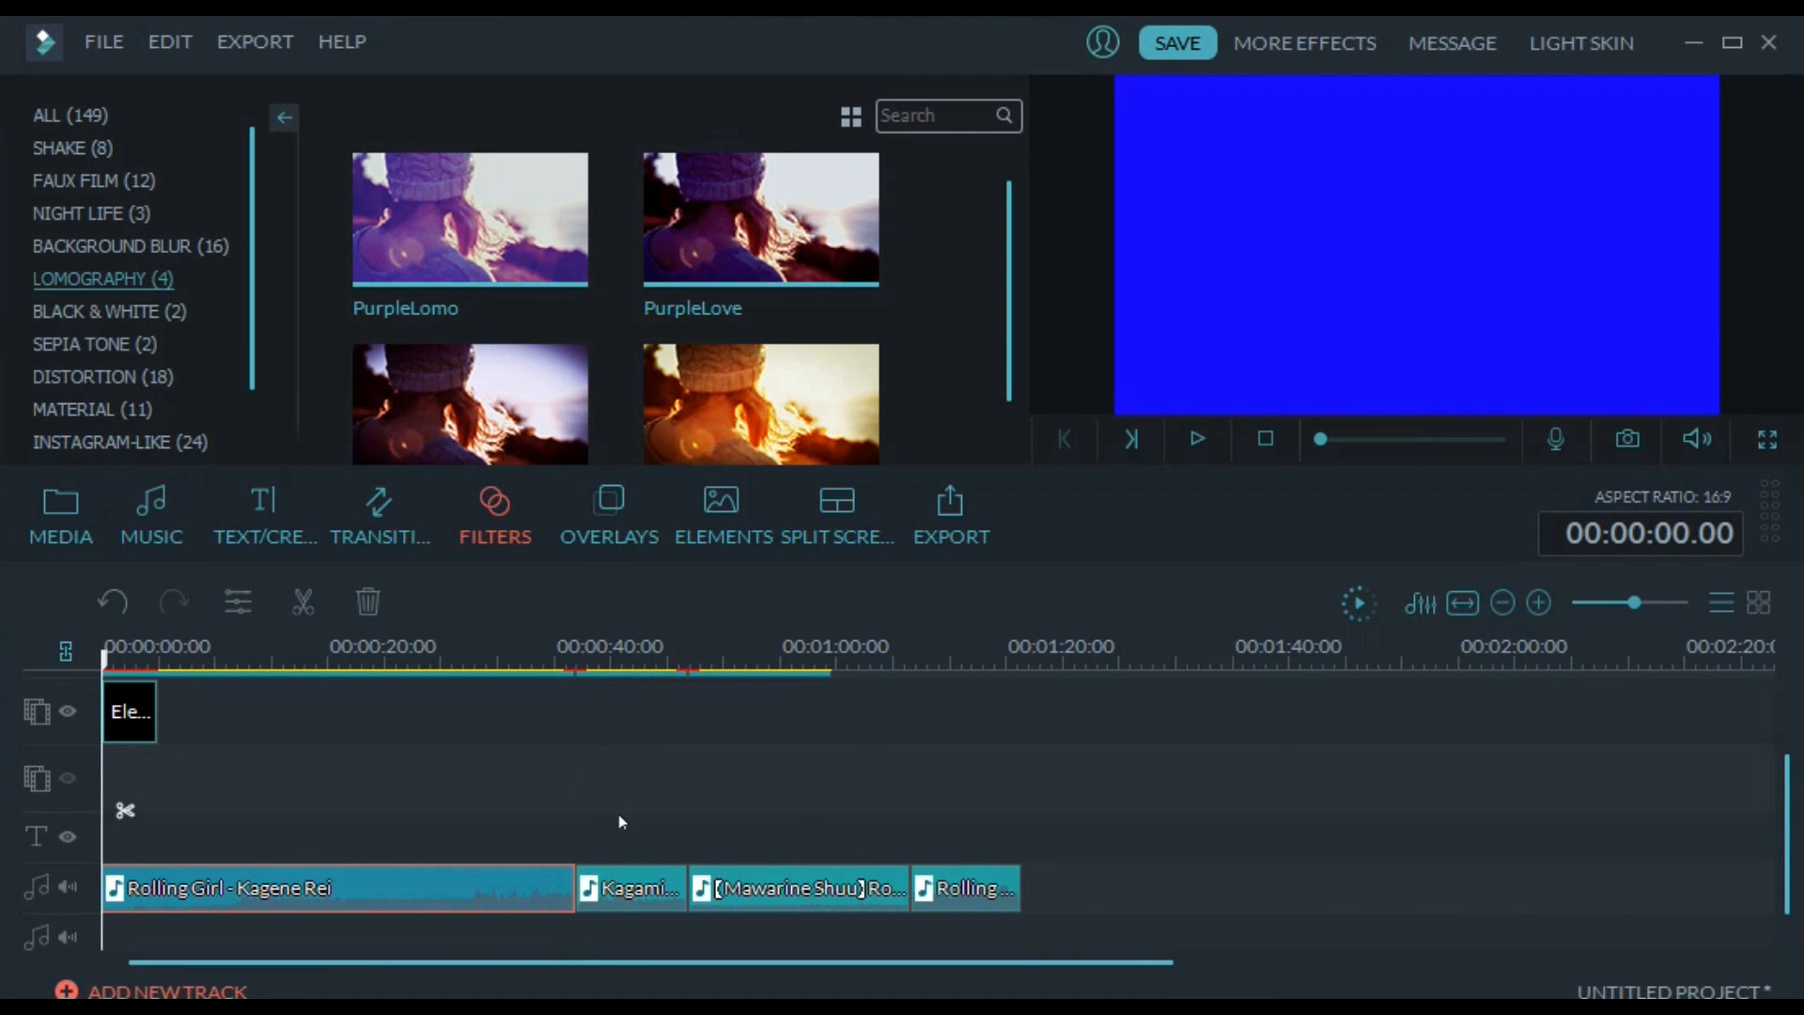
pyautogui.click(780, 890)
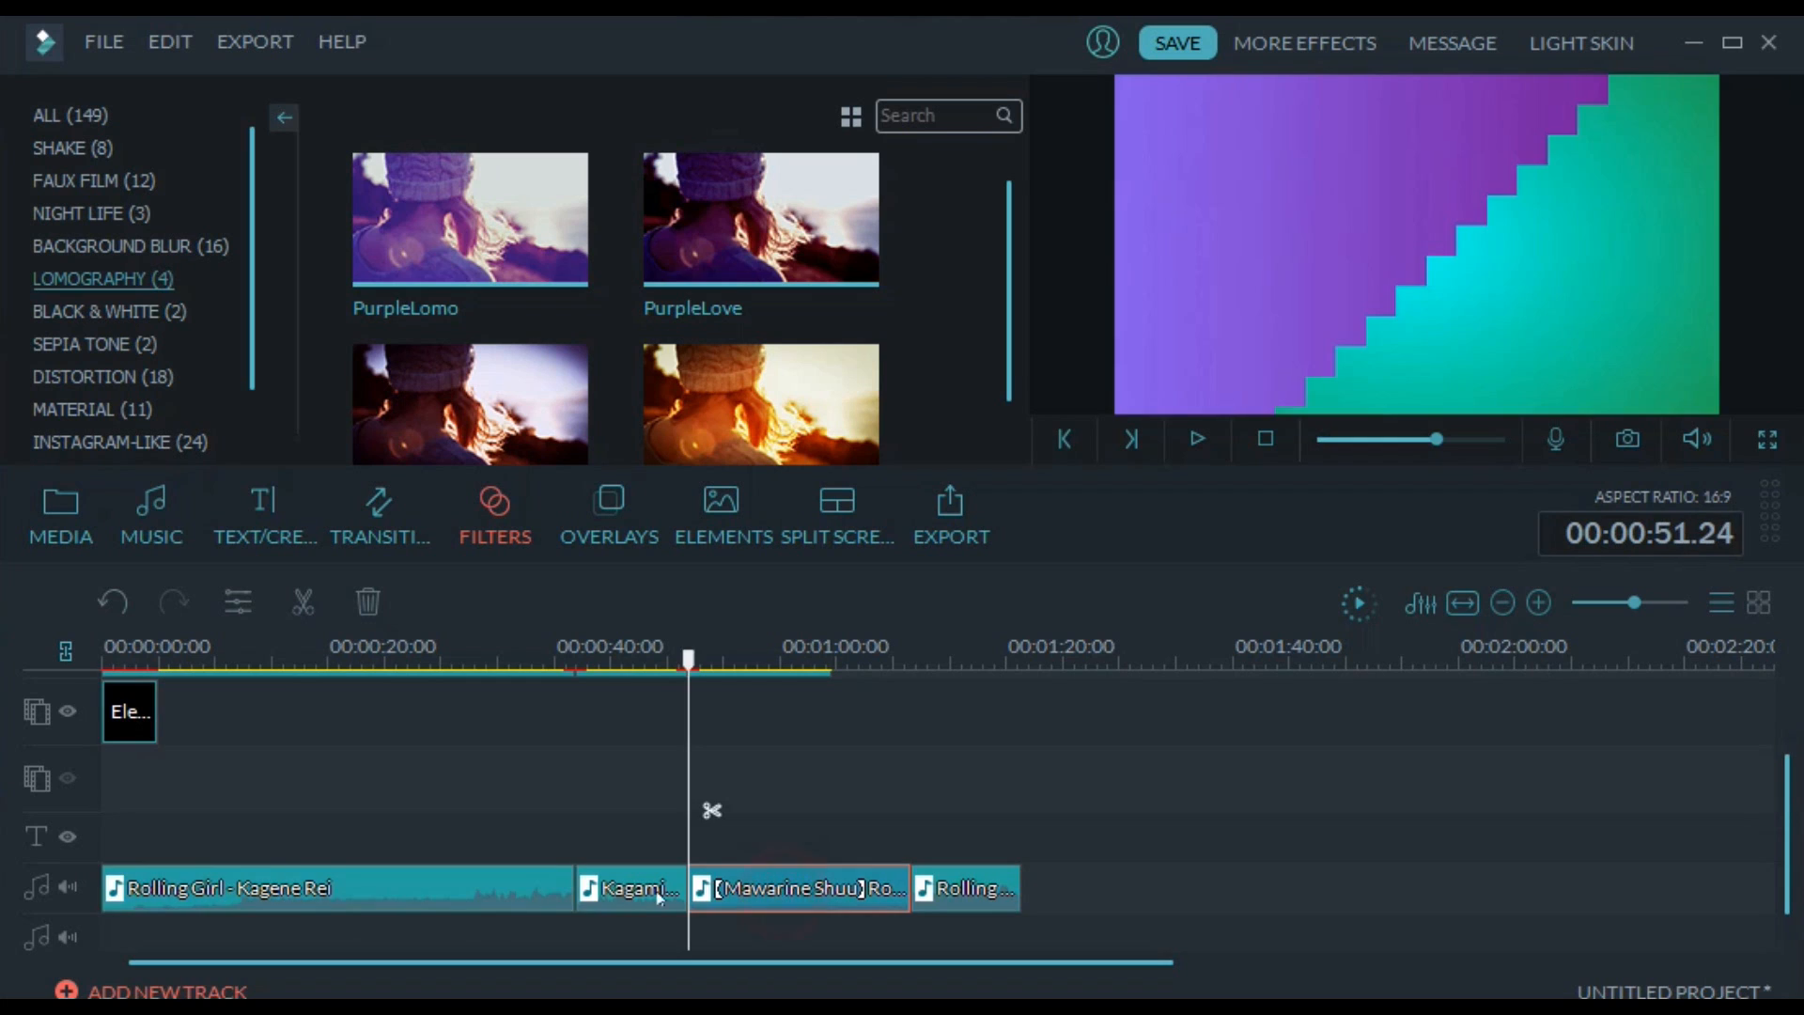
pyautogui.click(647, 891)
pyautogui.click(516, 889)
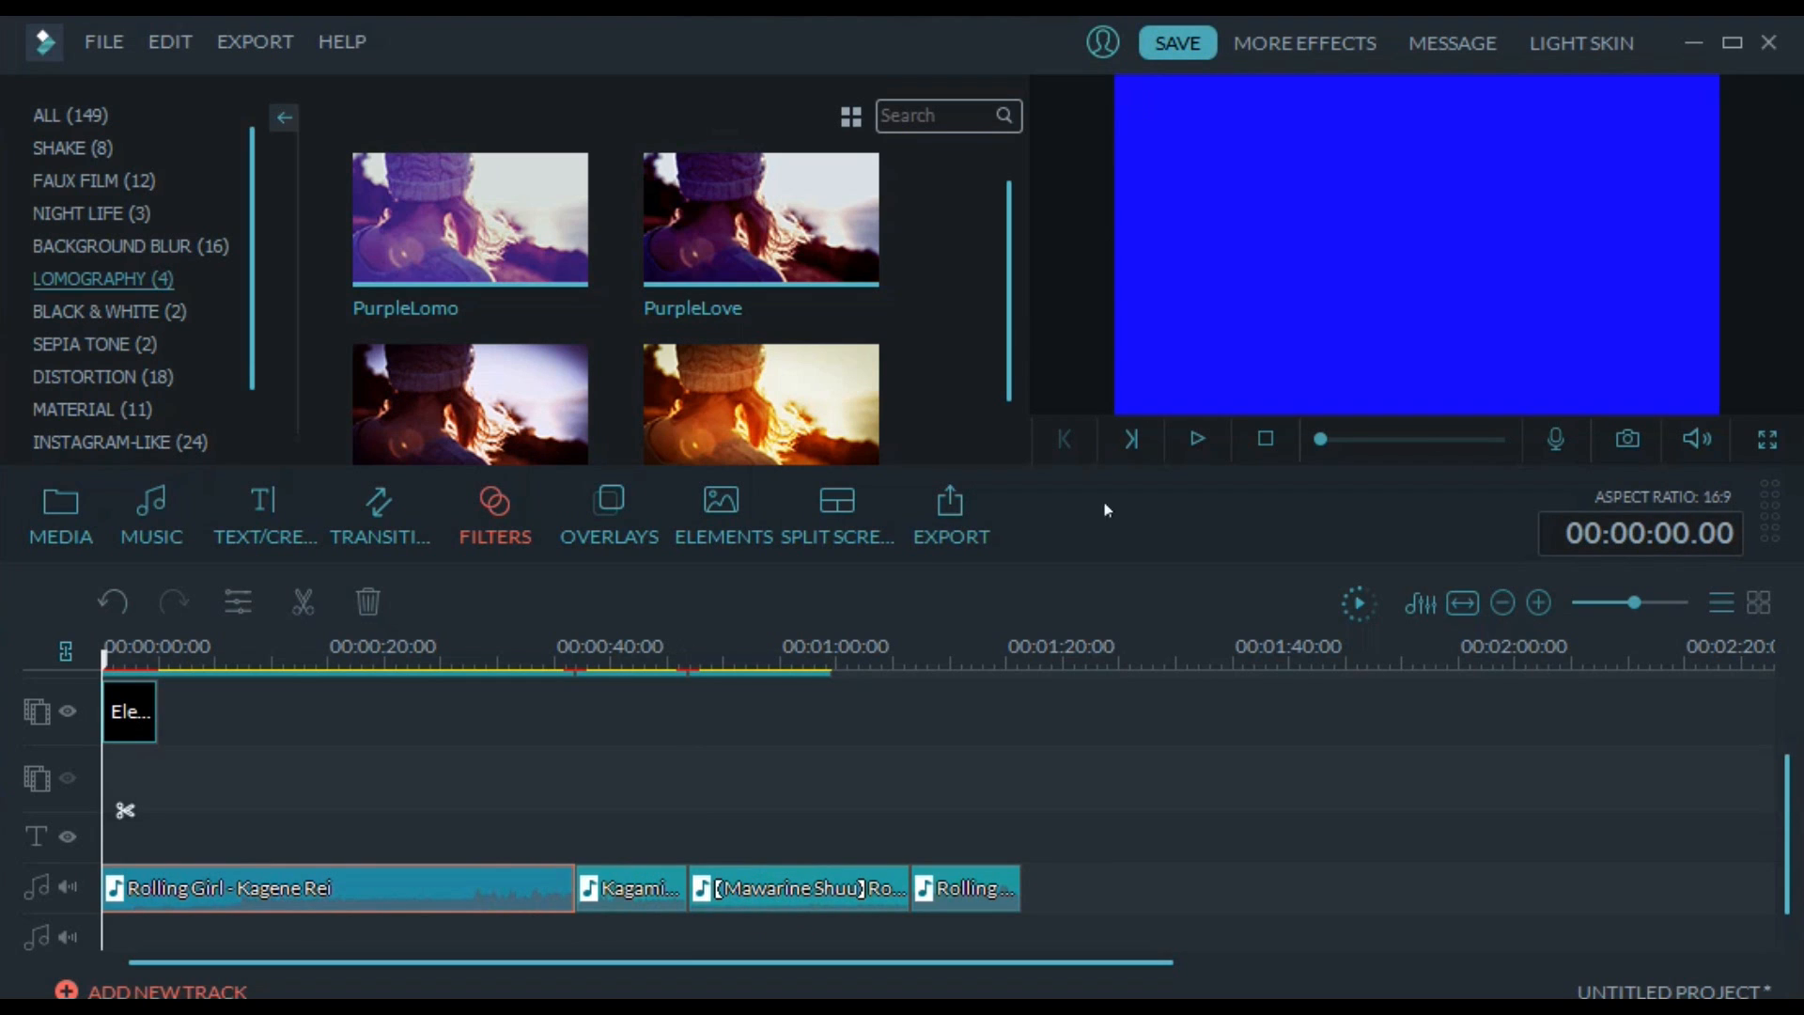
# Start the video export to view the Filmora9 plan offers and close them
pyautogui.click(952, 532)
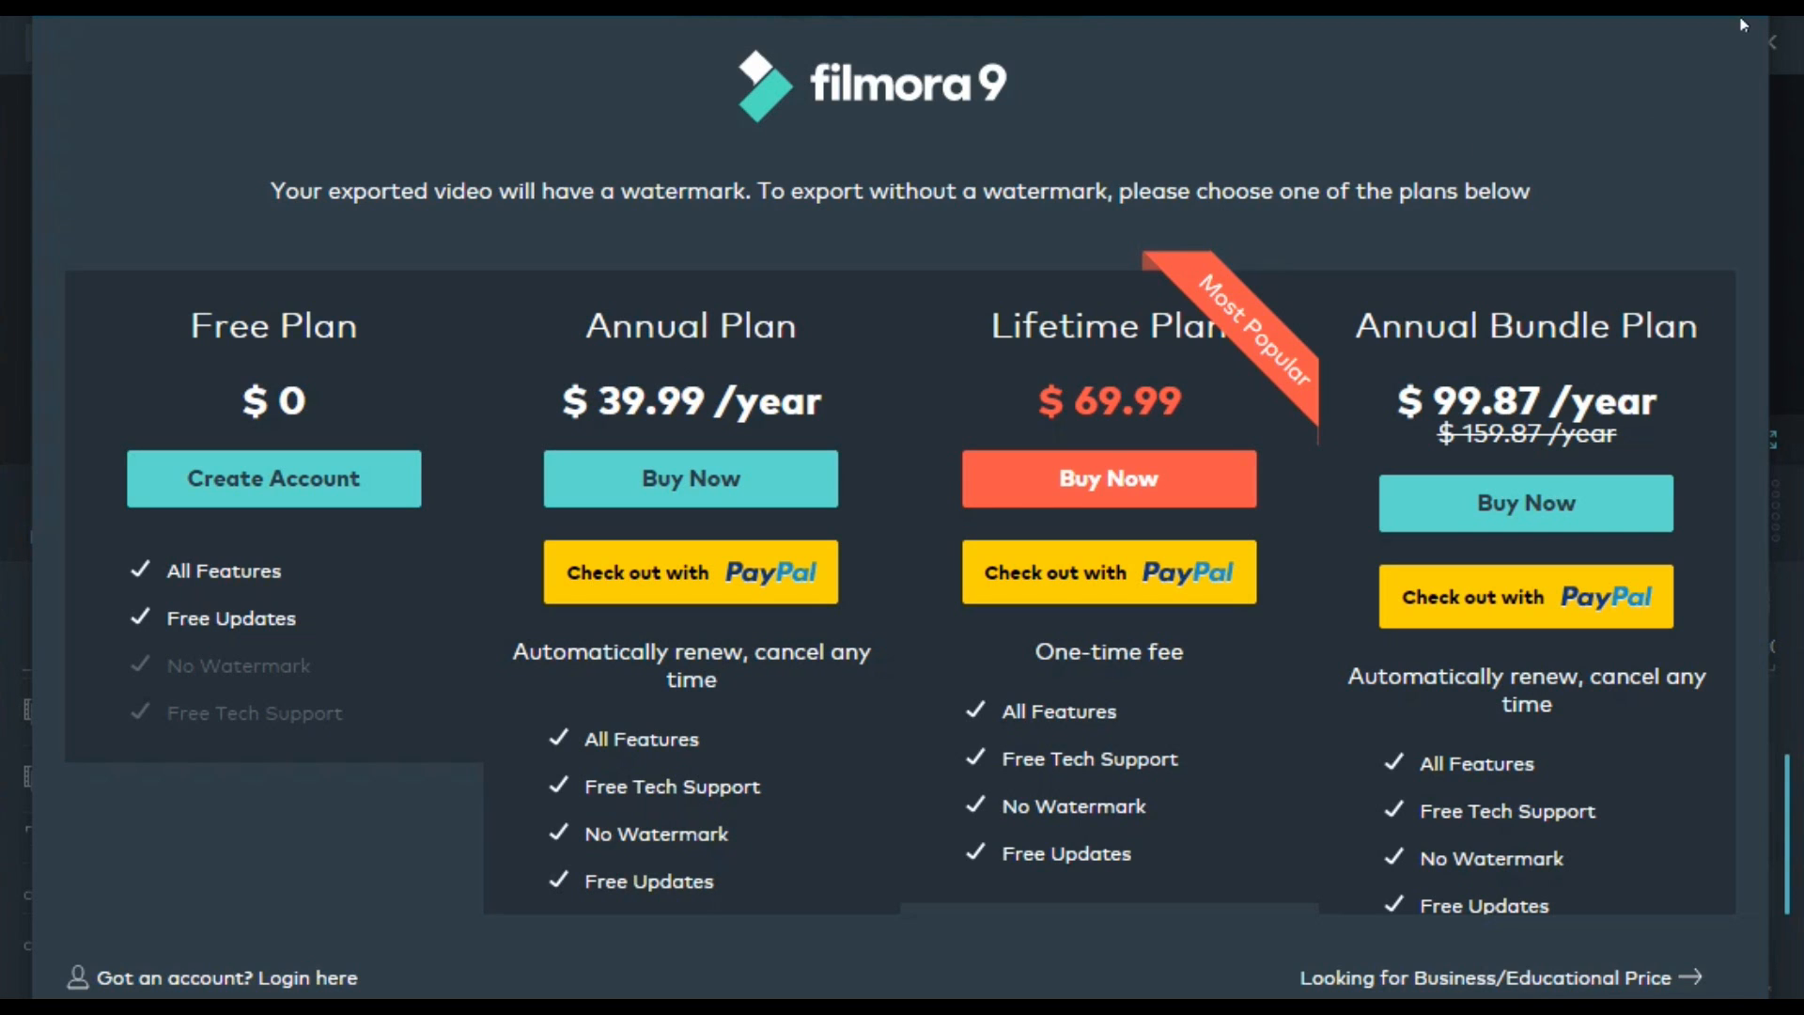
pyautogui.click(1770, 41)
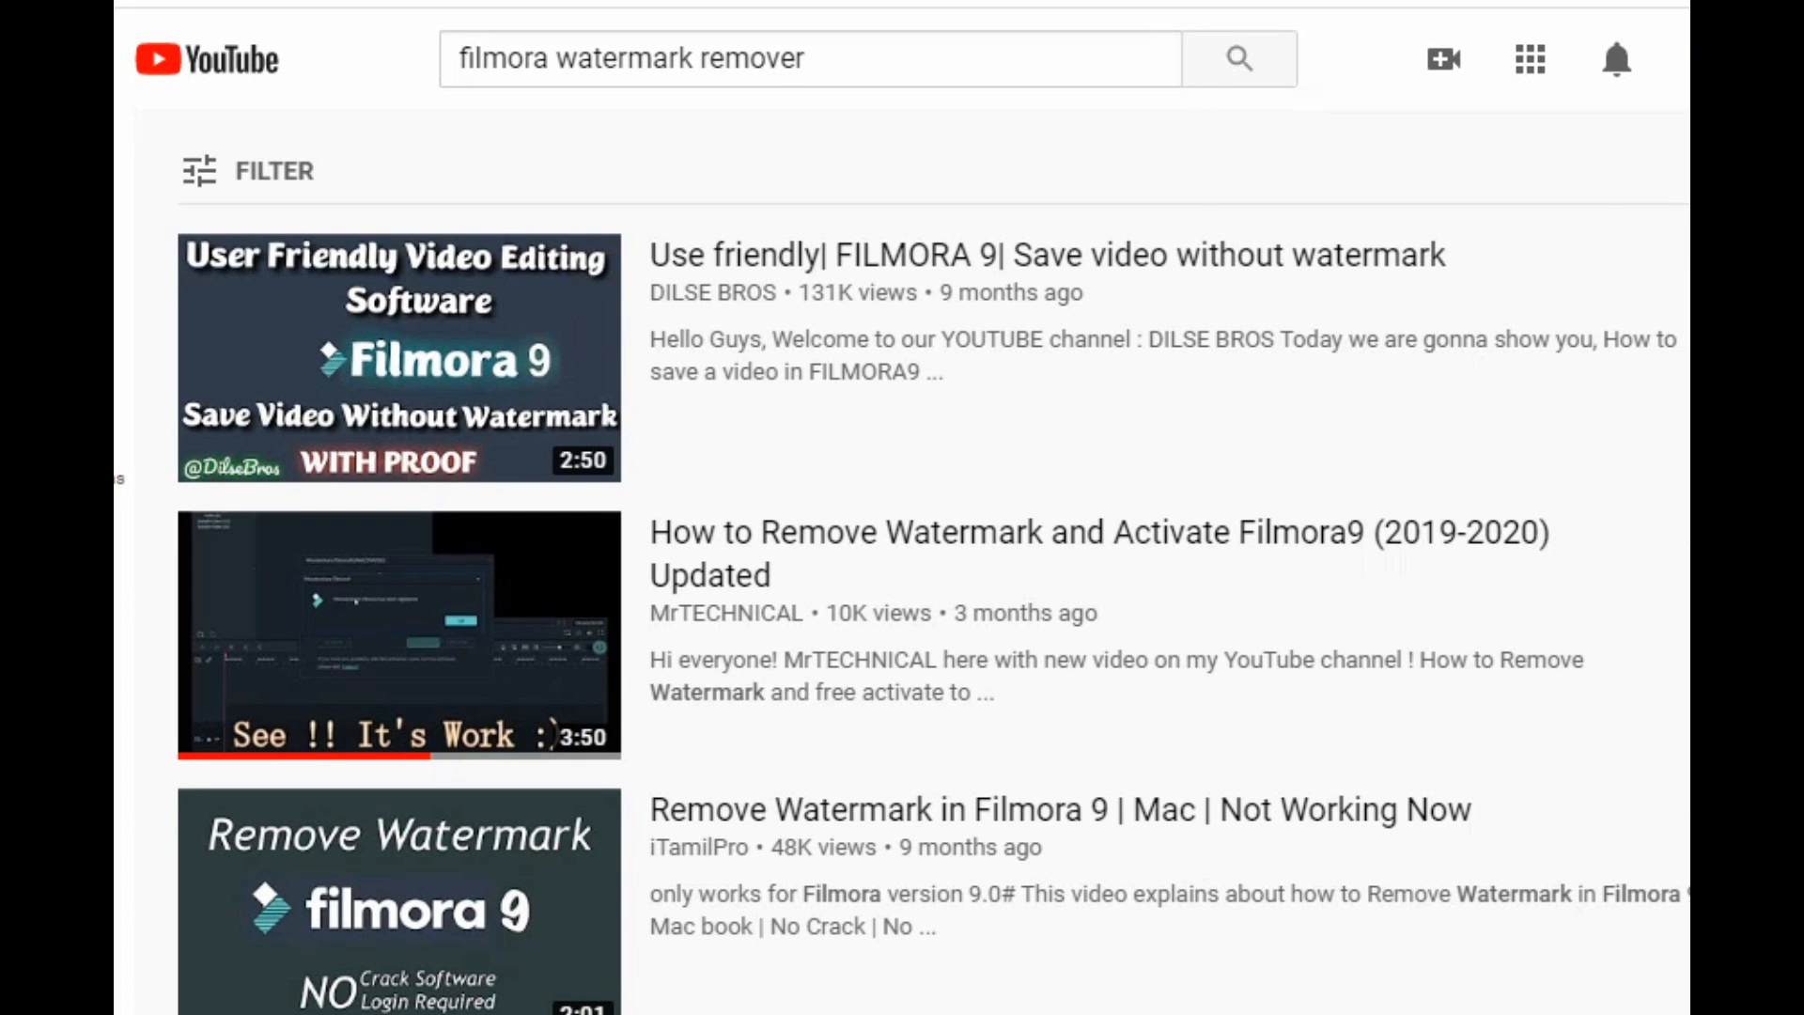
# Switch to YouTube and look through the search results for "filmora watermark remover"
pyautogui.scroll(-8, 930, 563)
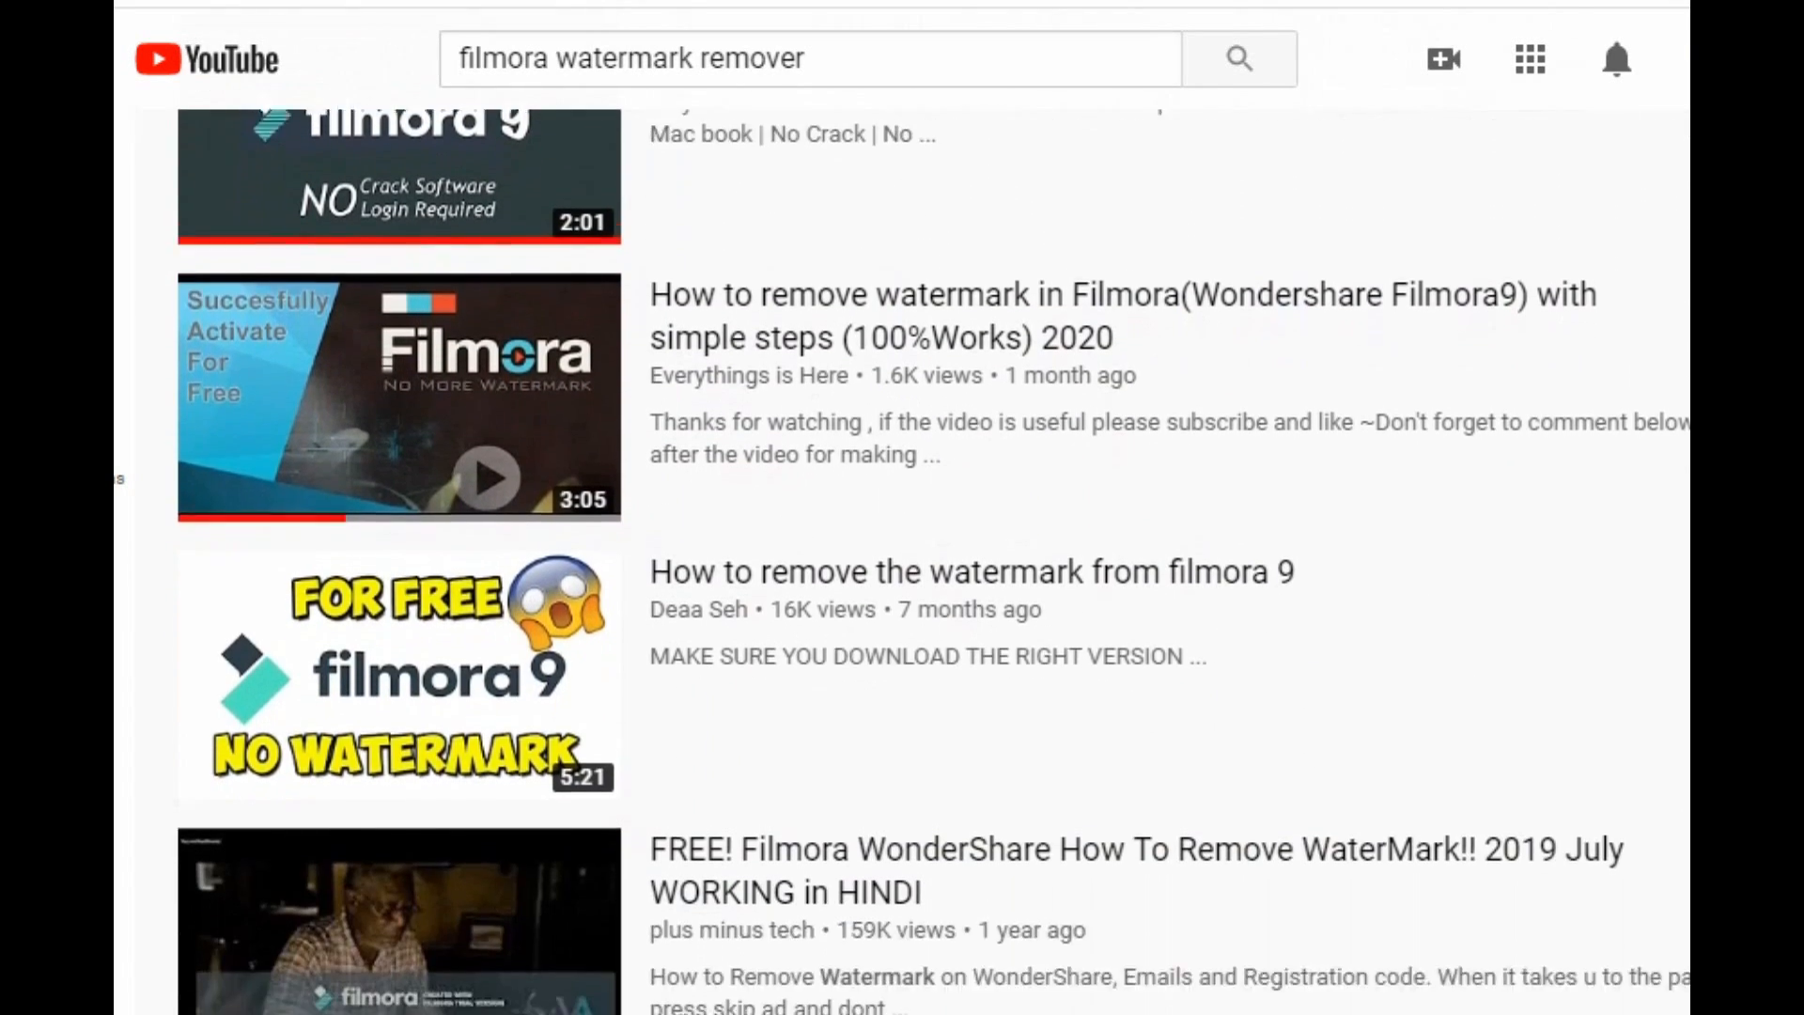
pyautogui.scroll(-10, 930, 564)
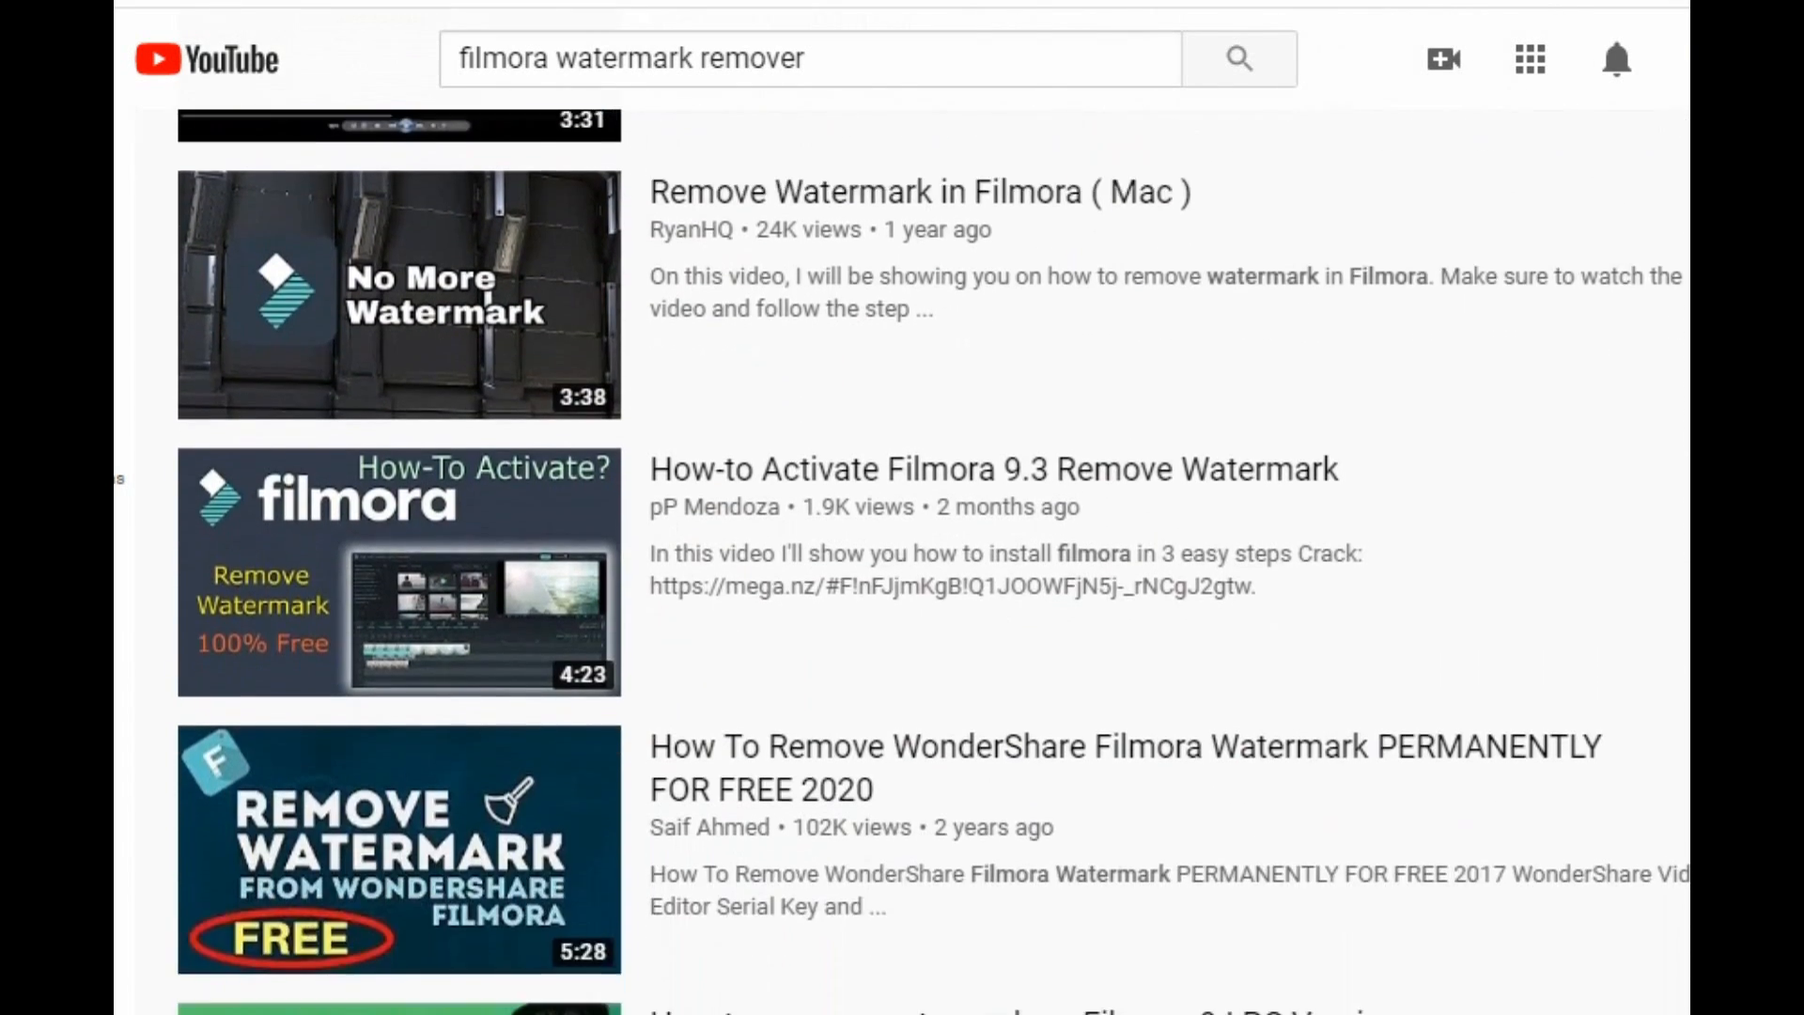
pyautogui.scroll(-10, 930, 564)
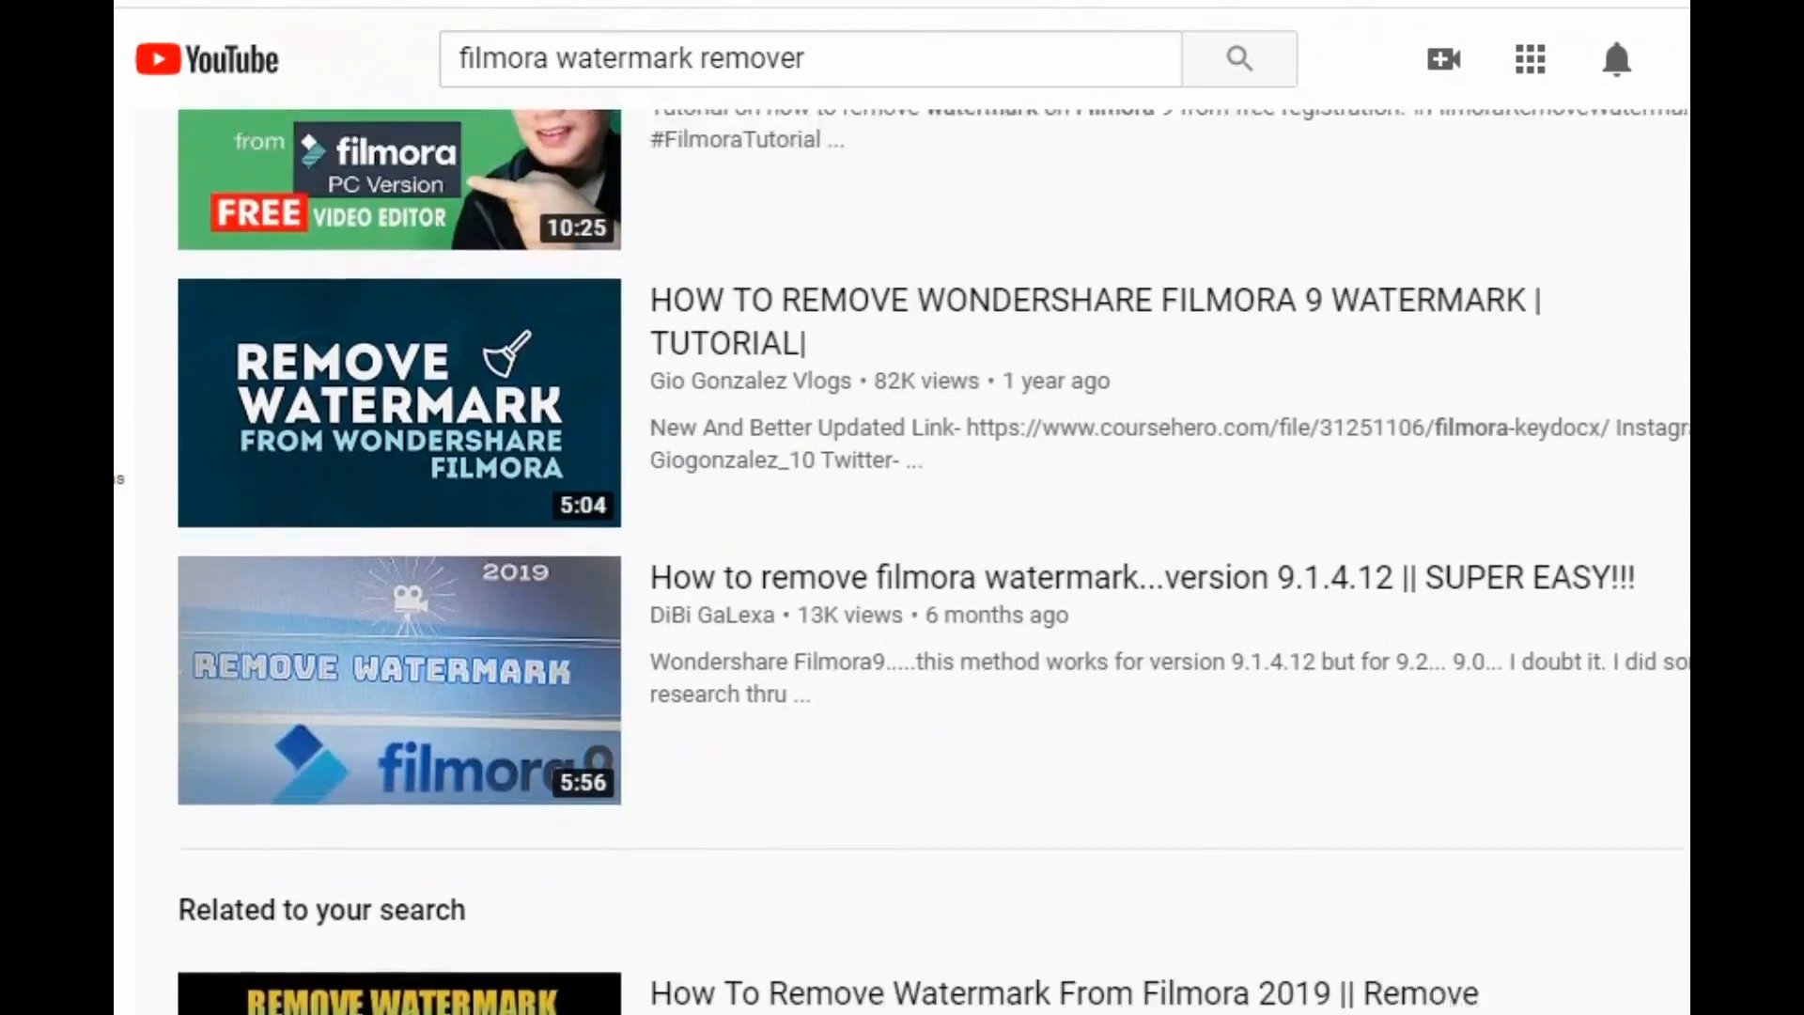
pyautogui.scroll(-10, 930, 564)
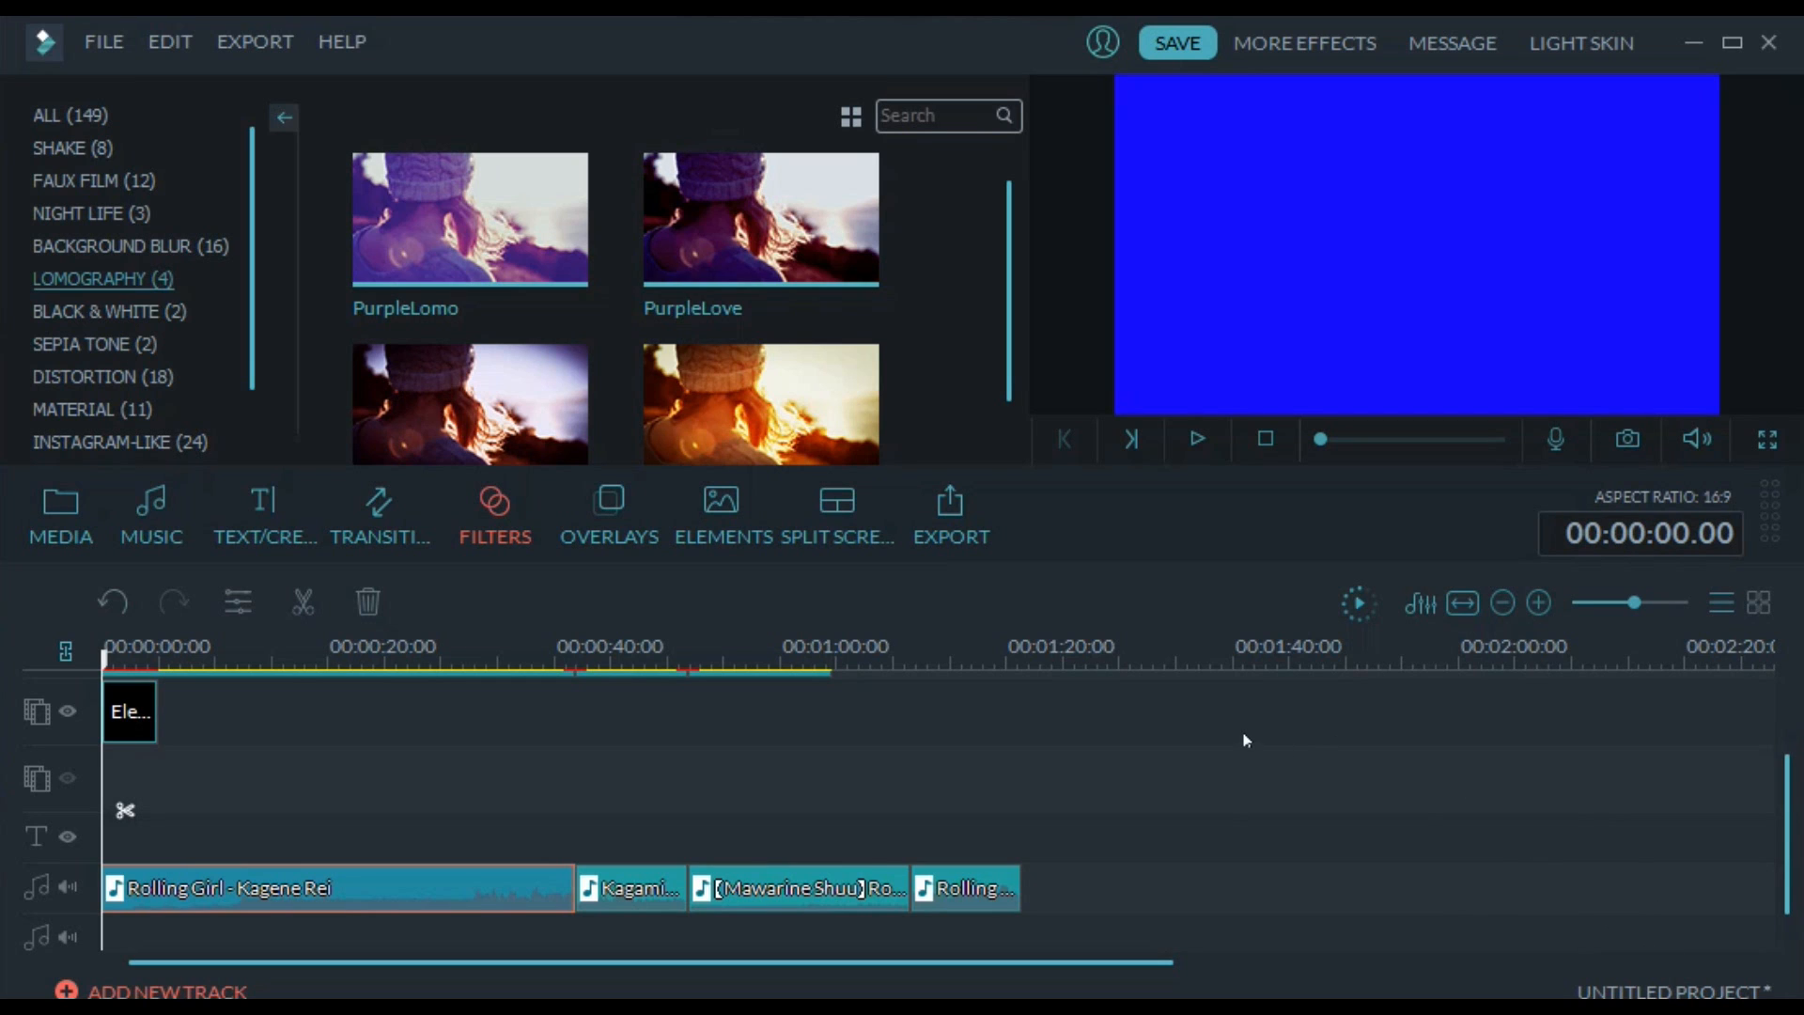
# Return to Filmora, open the Offline Activation window to view its licensed e-mail and registration code fields, and close it
pyautogui.click(355, 47)
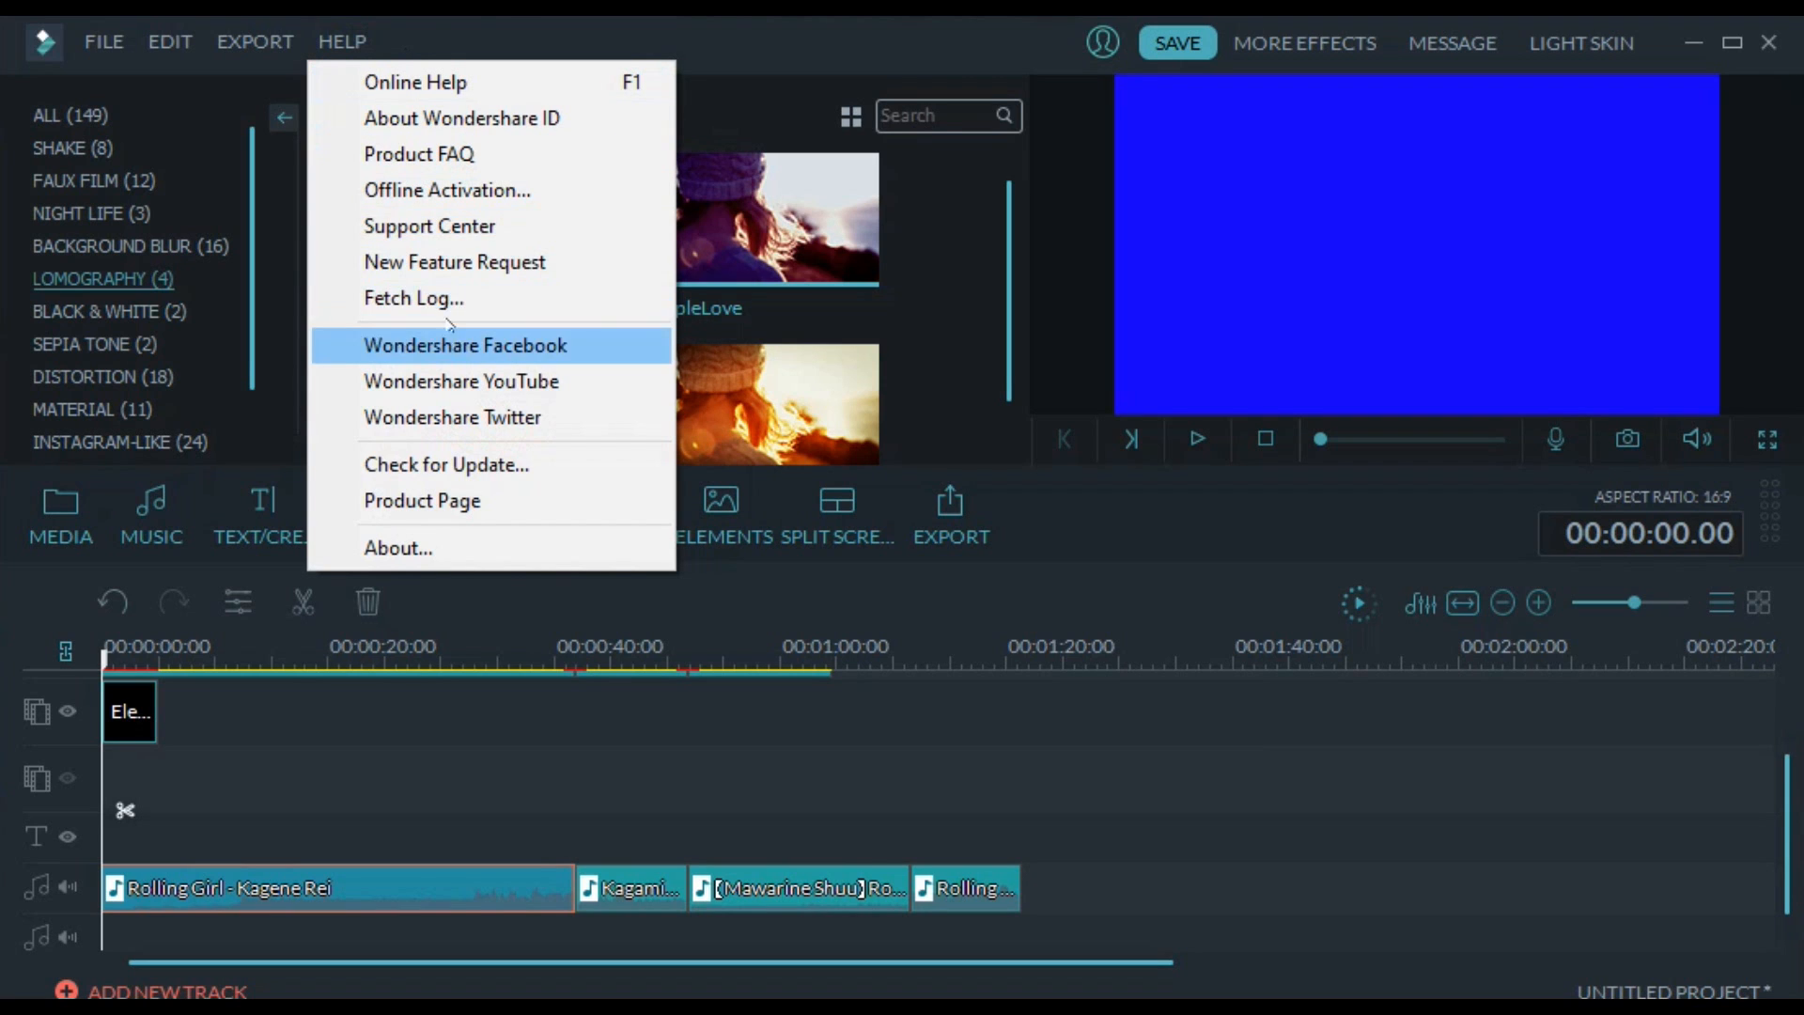
pyautogui.click(438, 192)
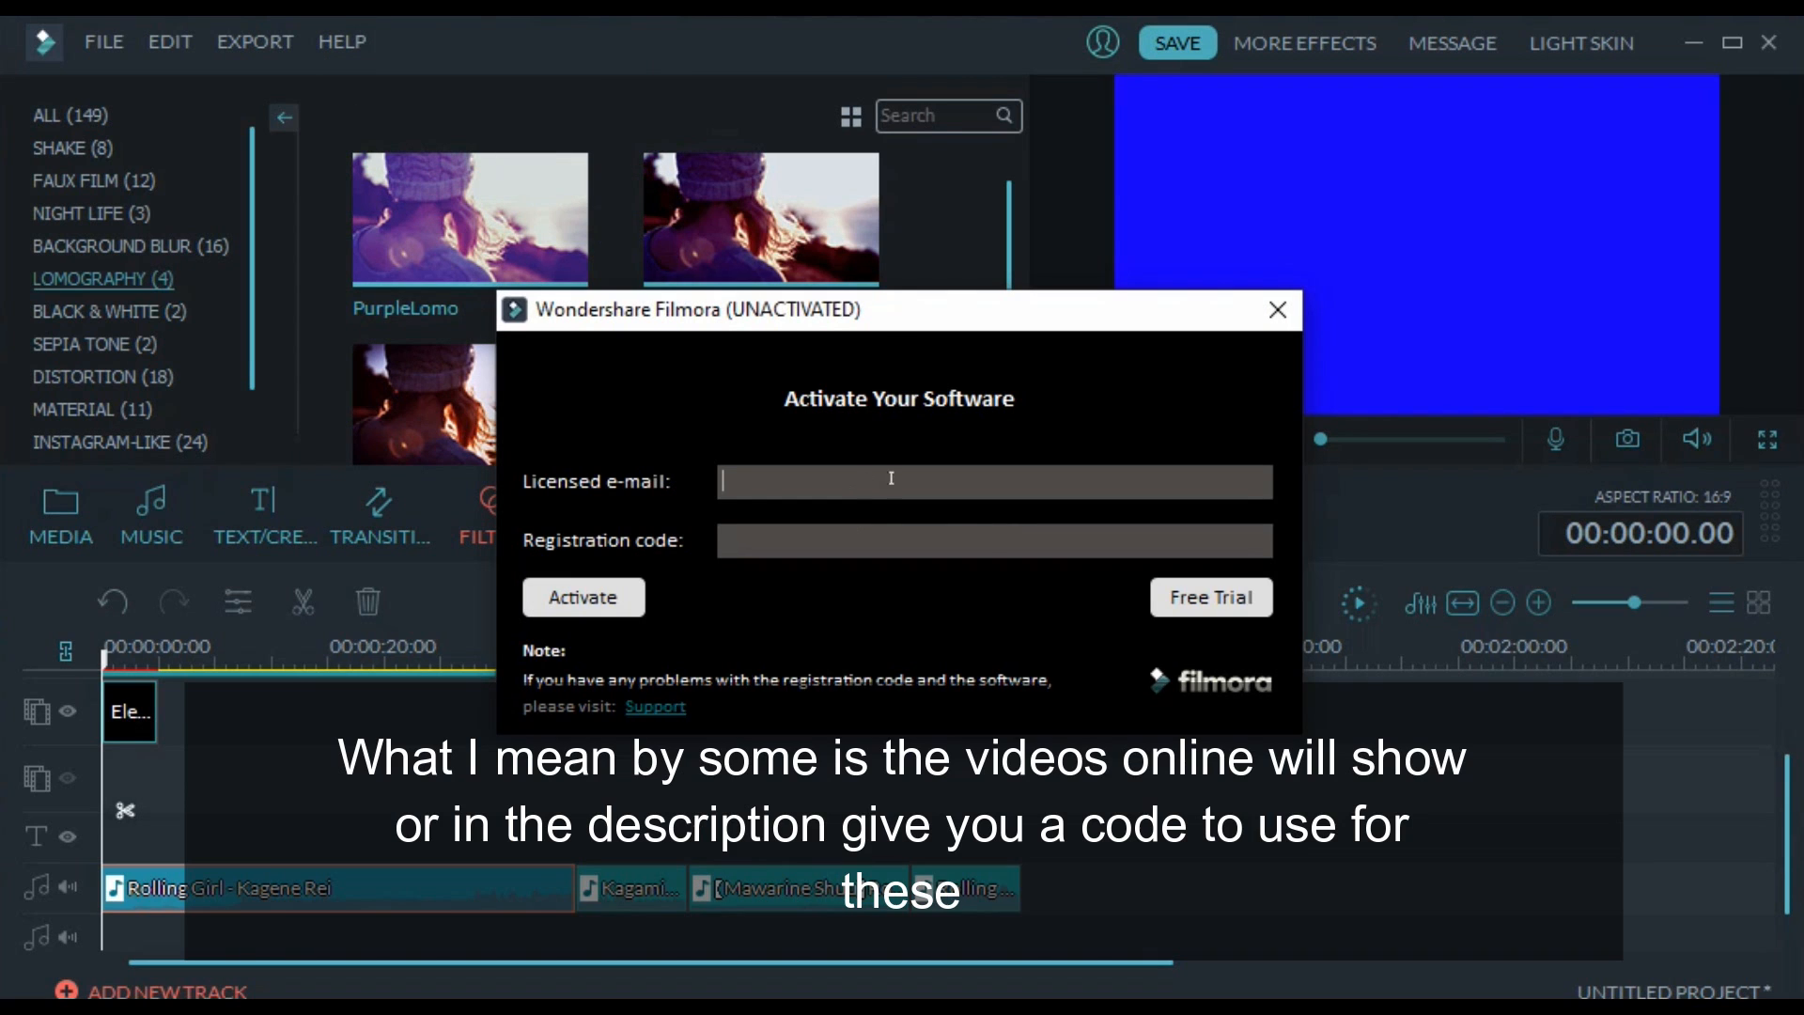
pyautogui.moveTo(927, 324); pyautogui.dragTo(936, 314)
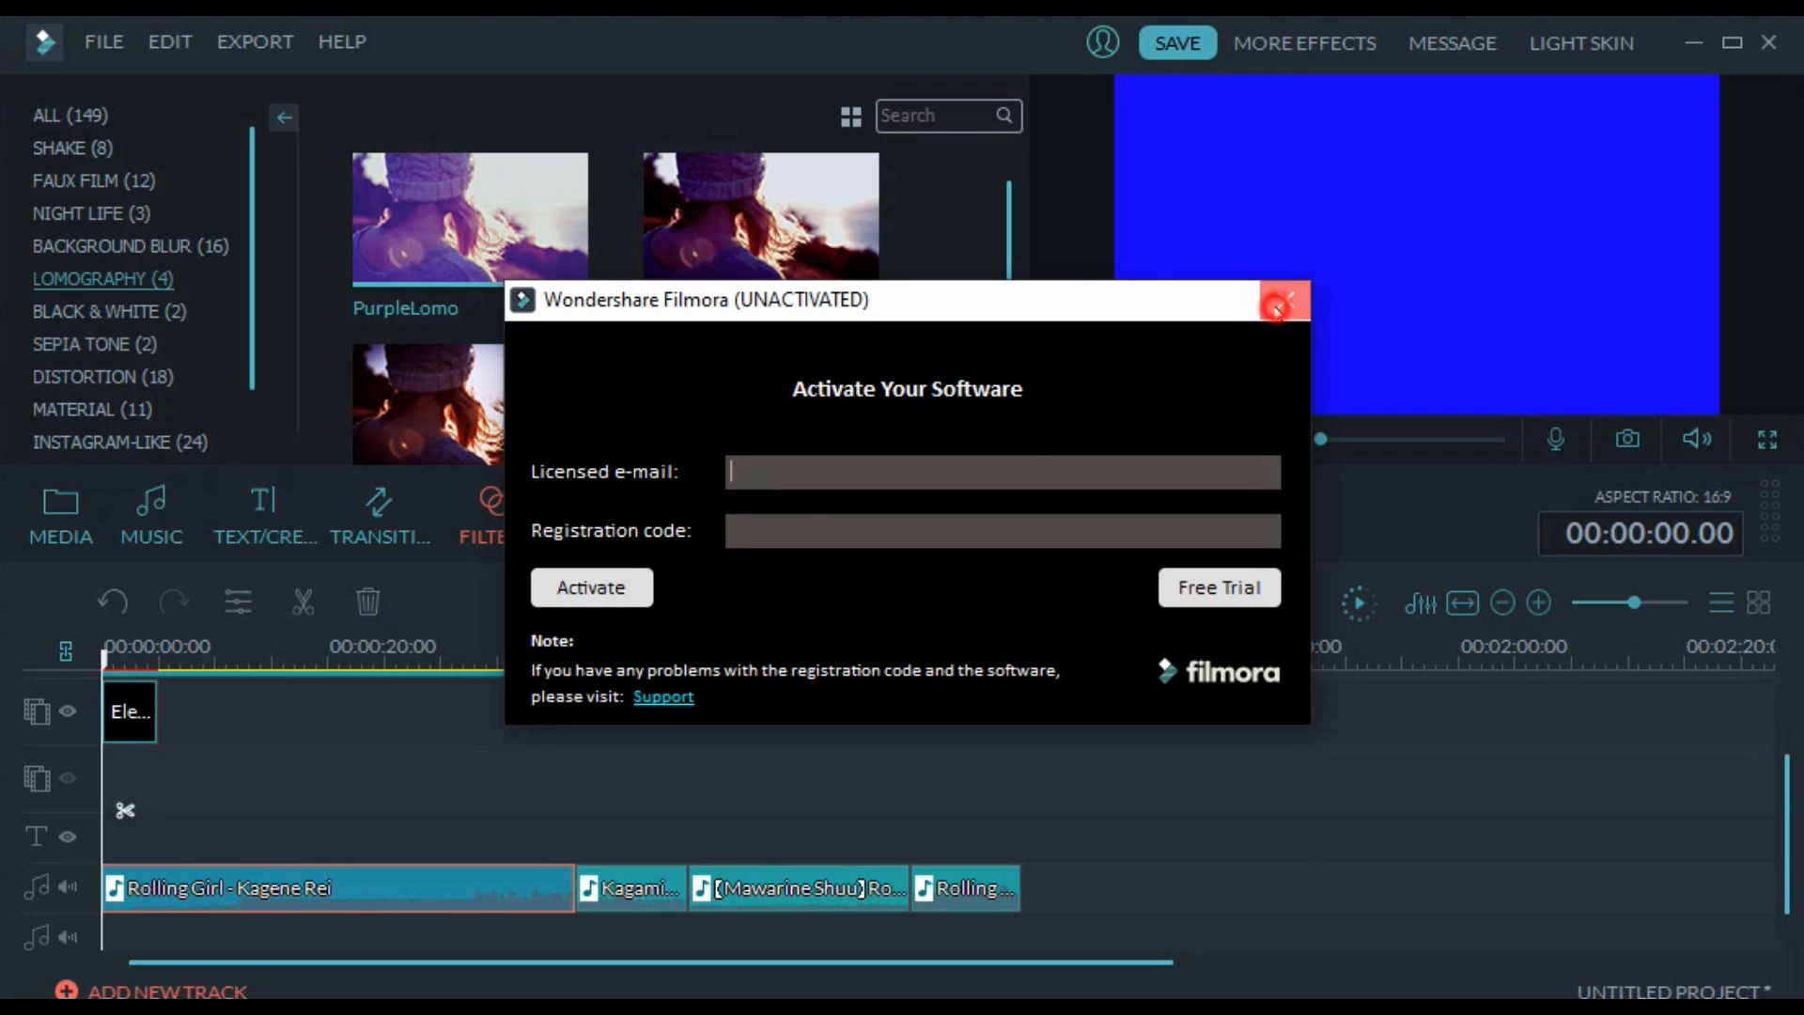
pyautogui.click(1285, 298)
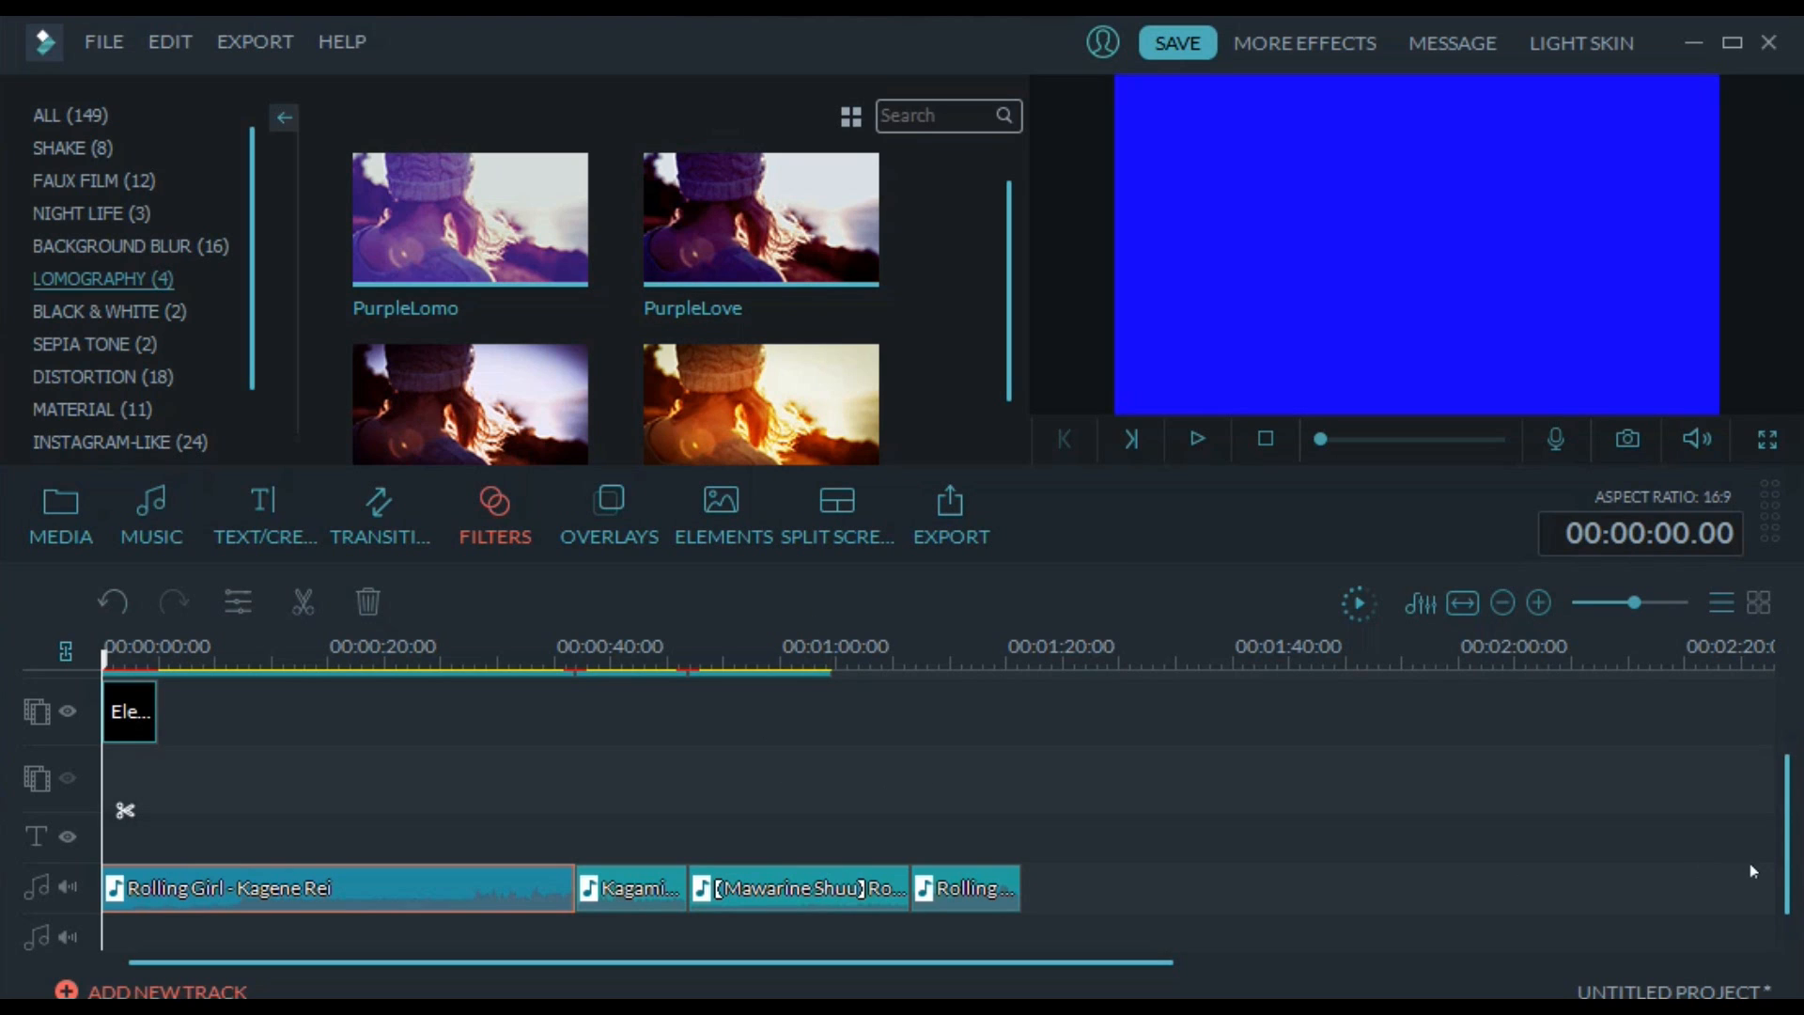
pyautogui.scroll(3, 1781, 845)
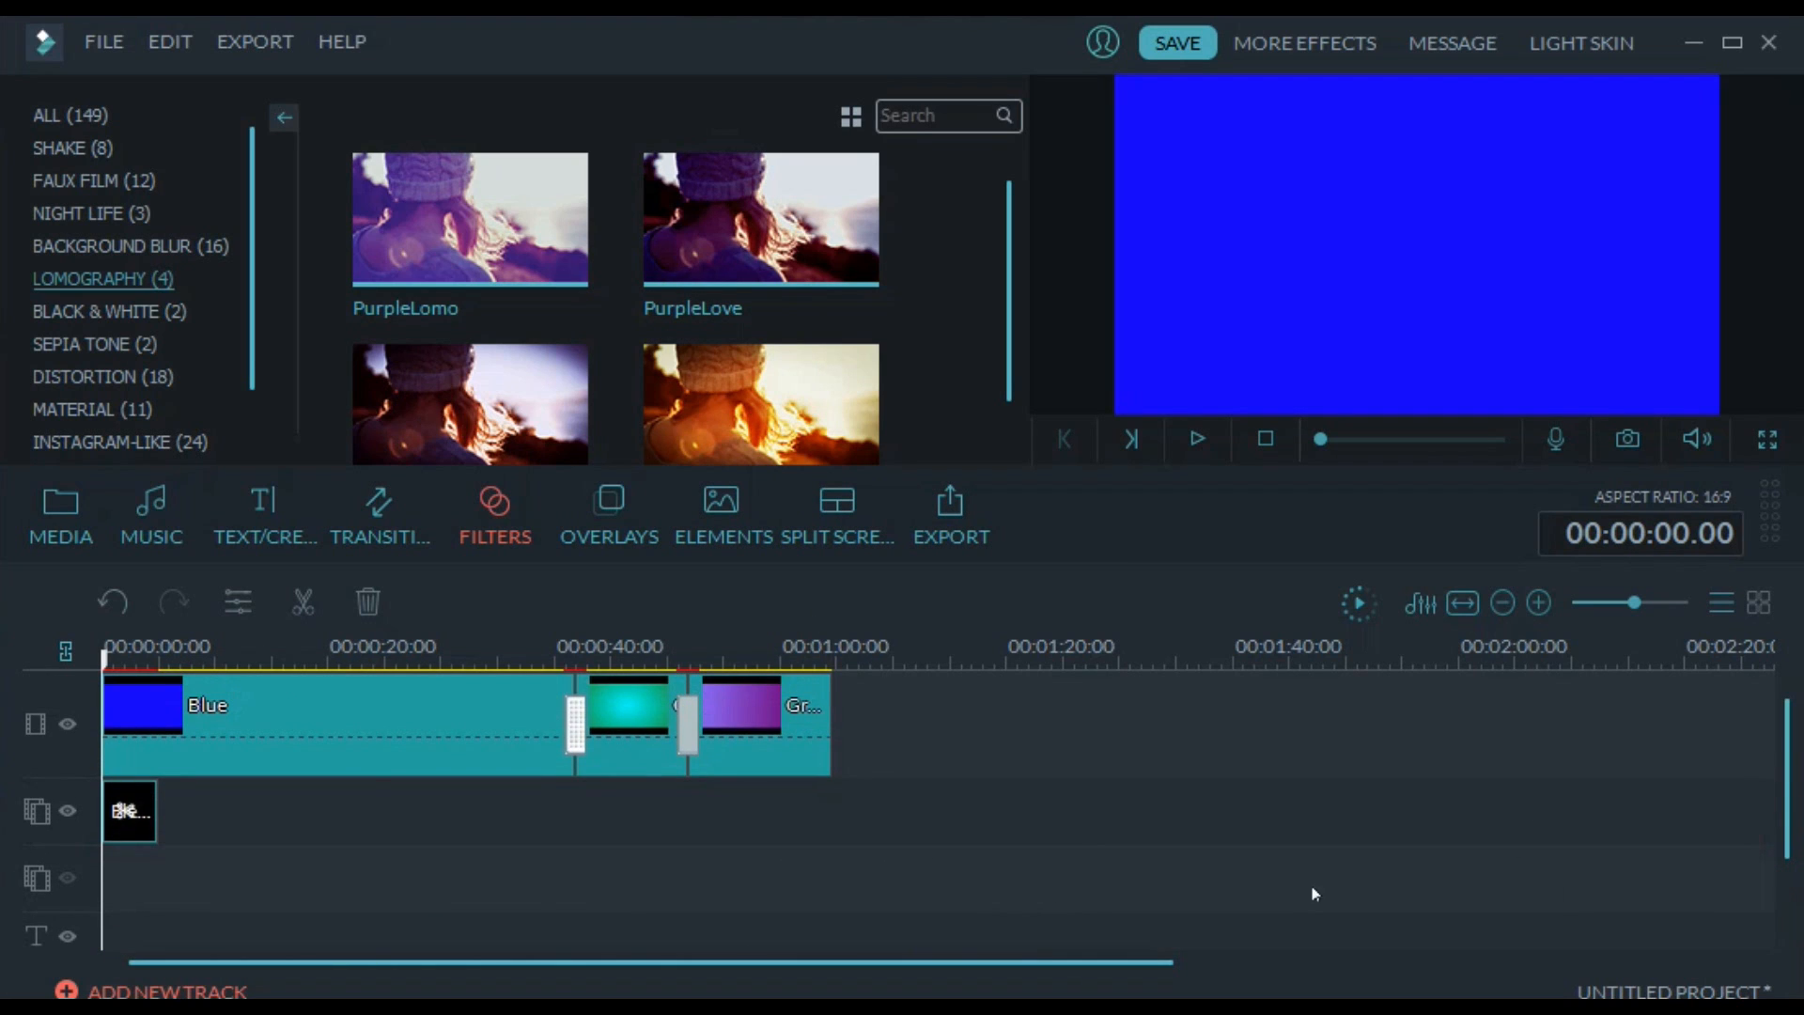
pyautogui.scroll(-3, 1784, 793)
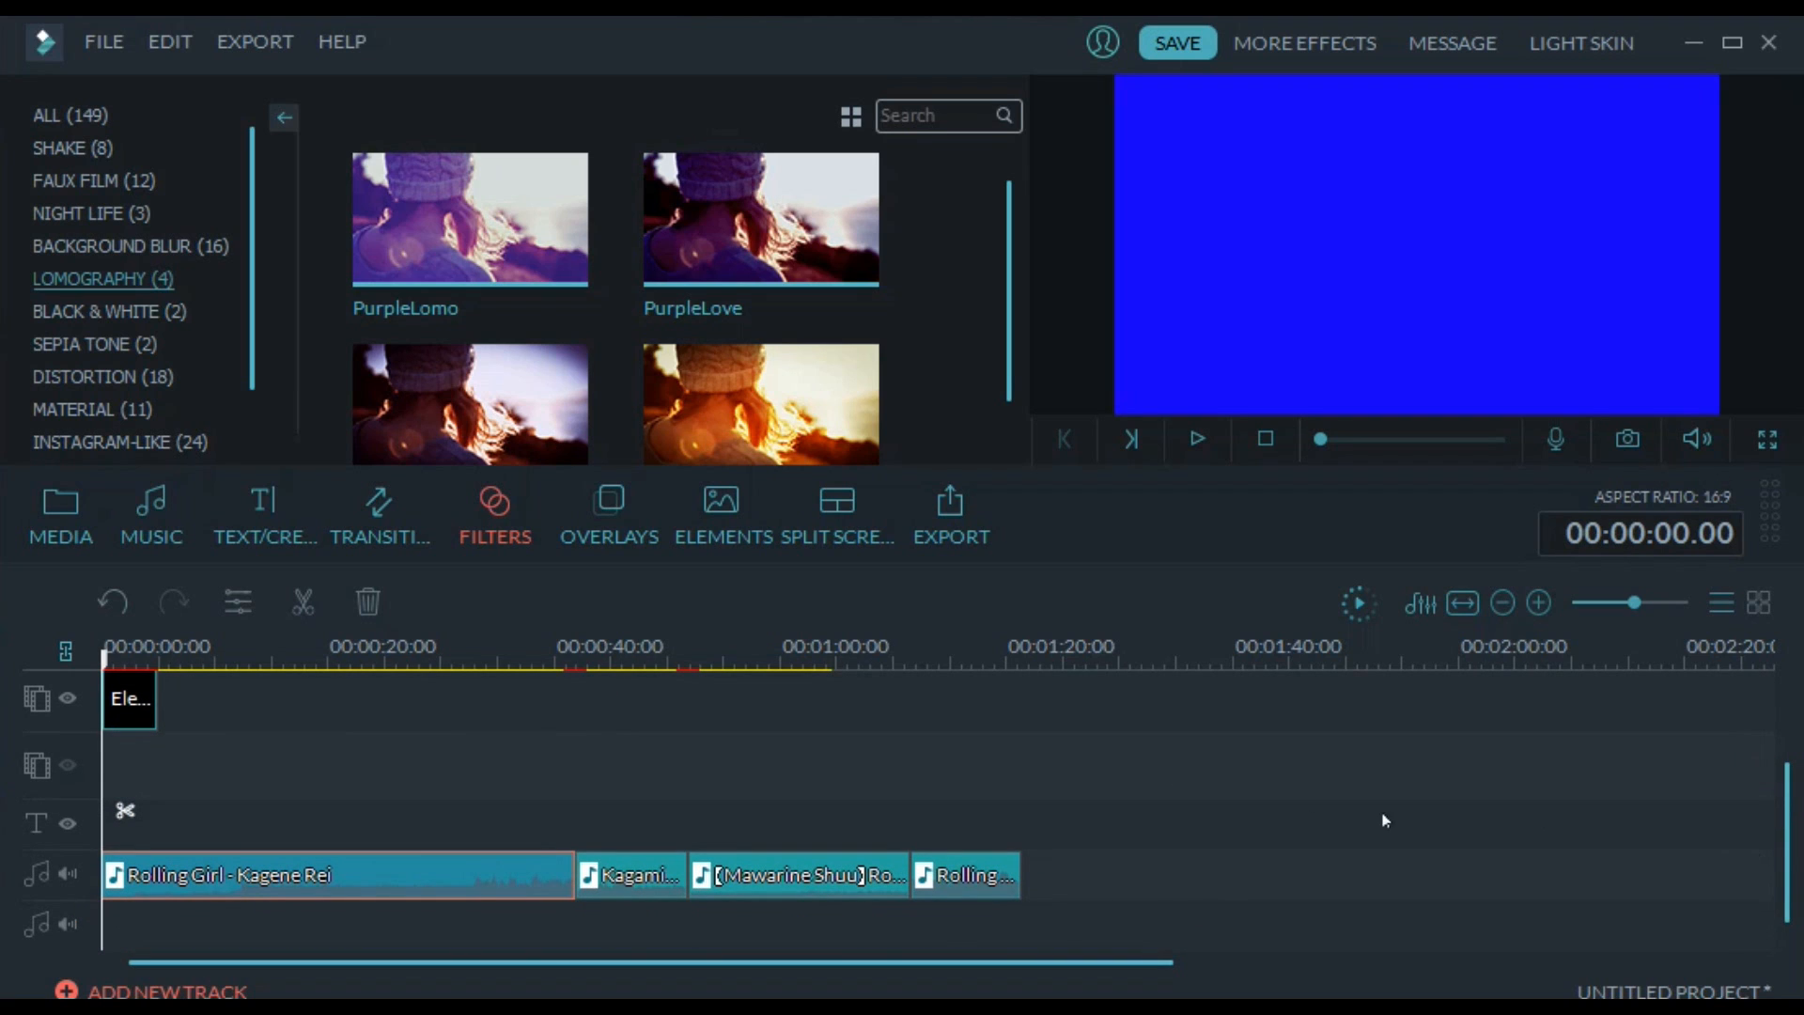